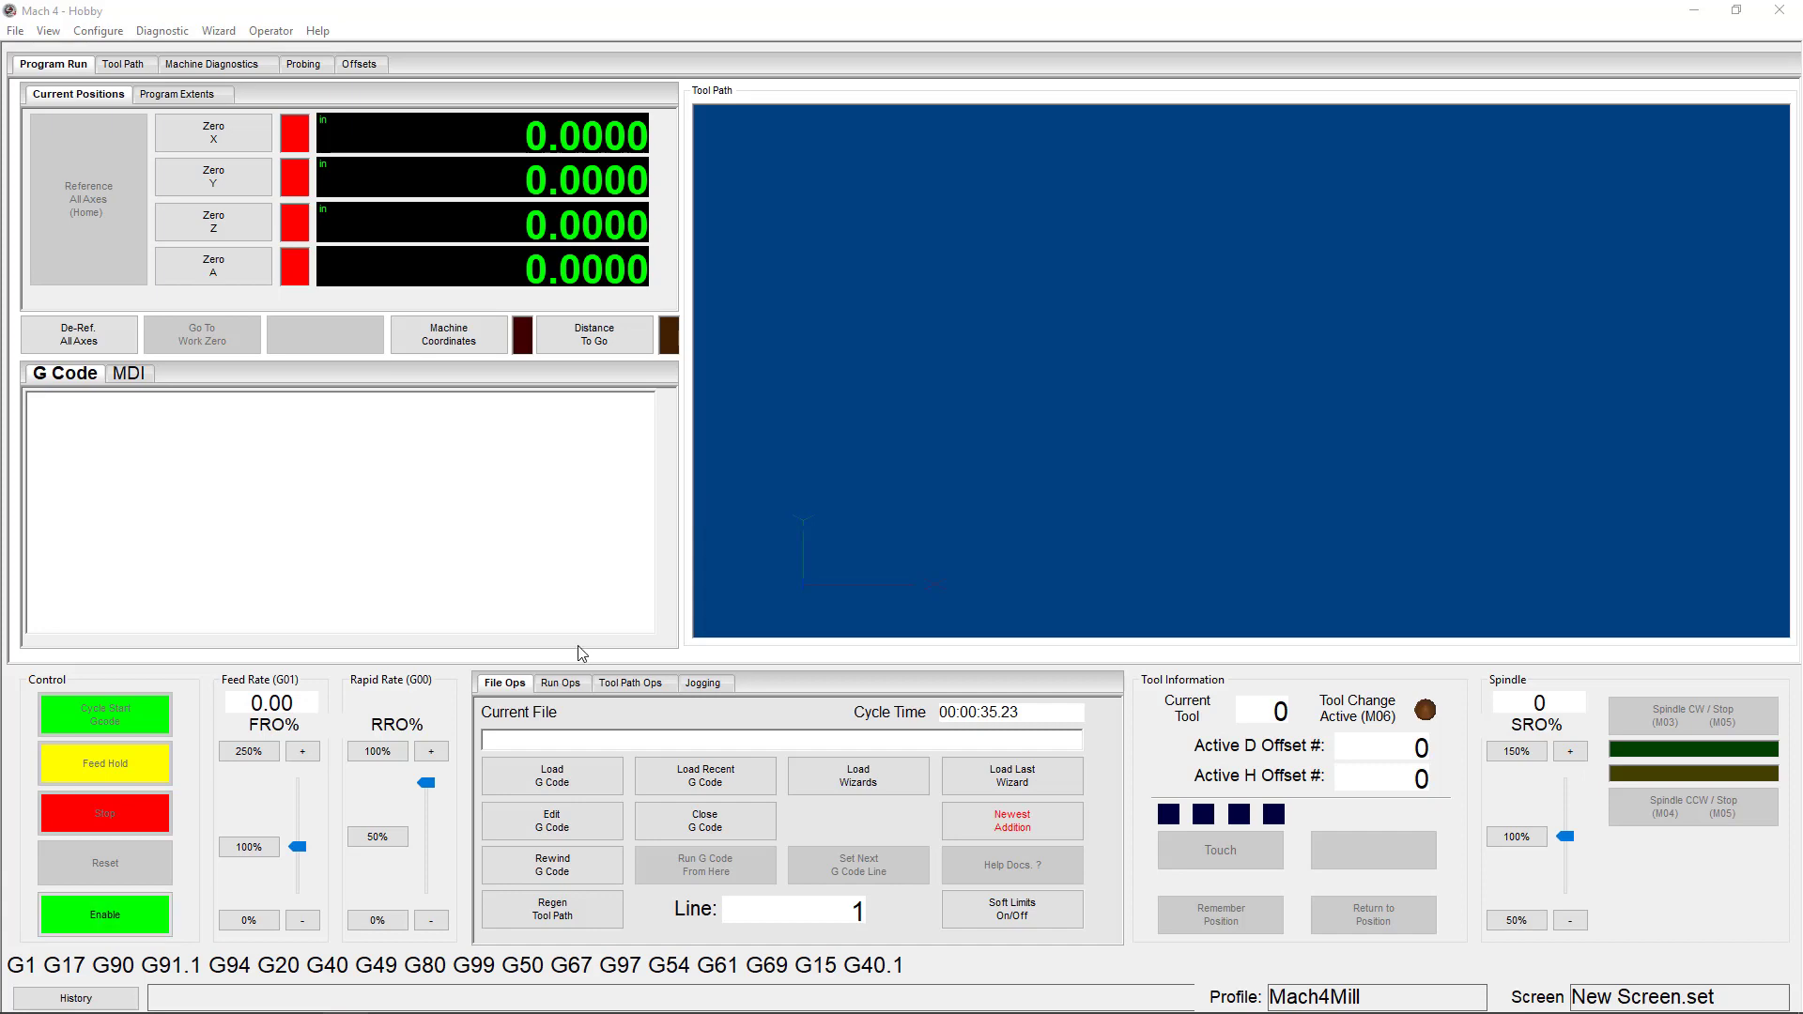
Open the Mach4Hobby_3390 Screens folder and select wx4.set
left_click(207, 995)
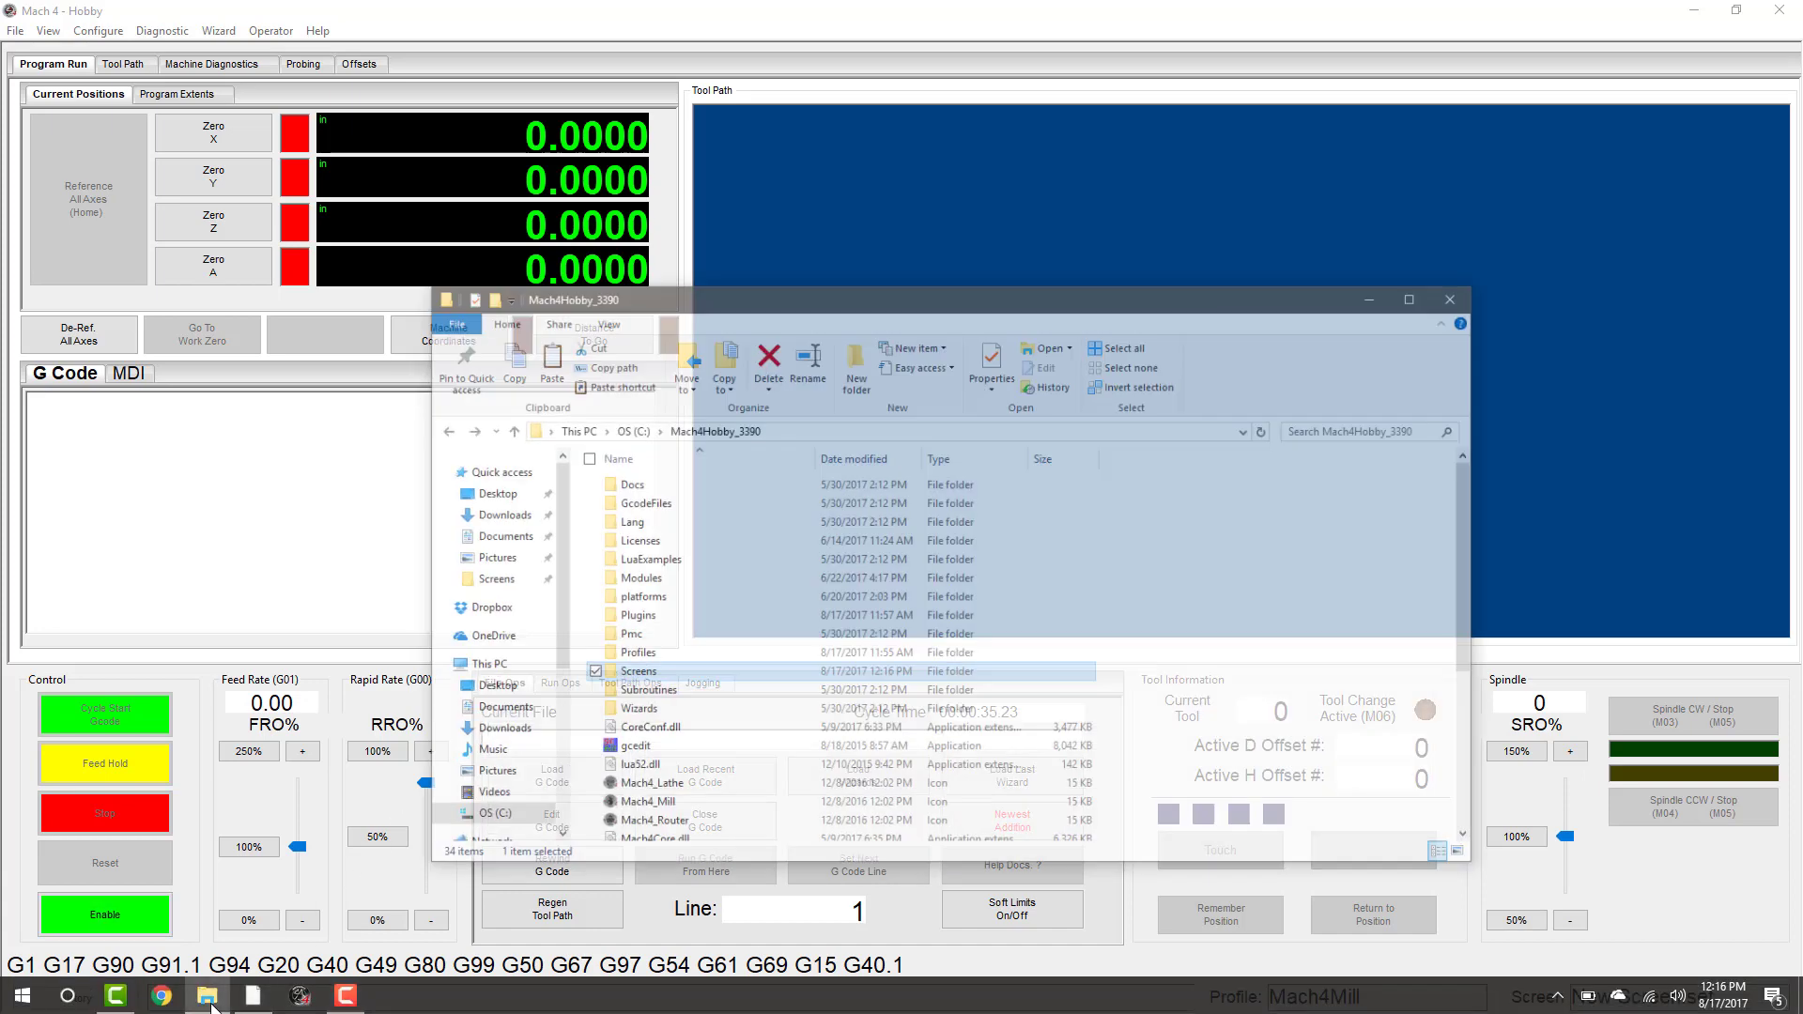
left_click(665, 646)
double_click(663, 648)
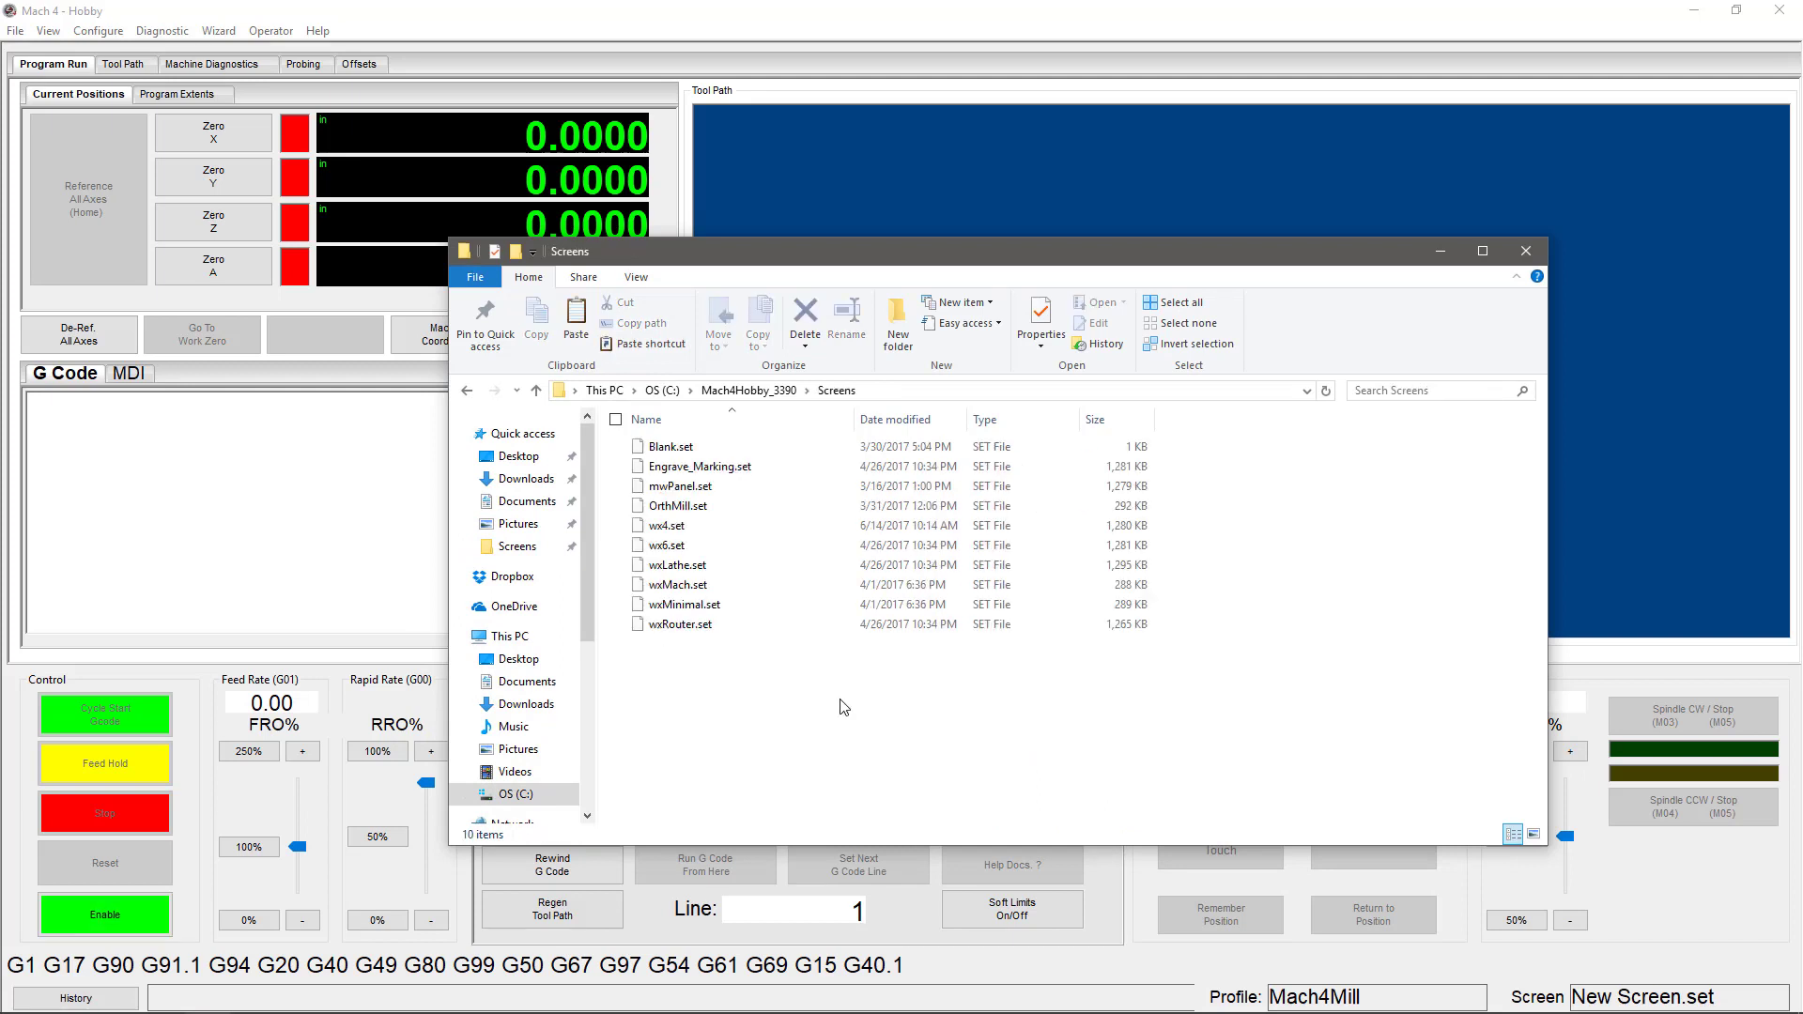
left_click(721, 528)
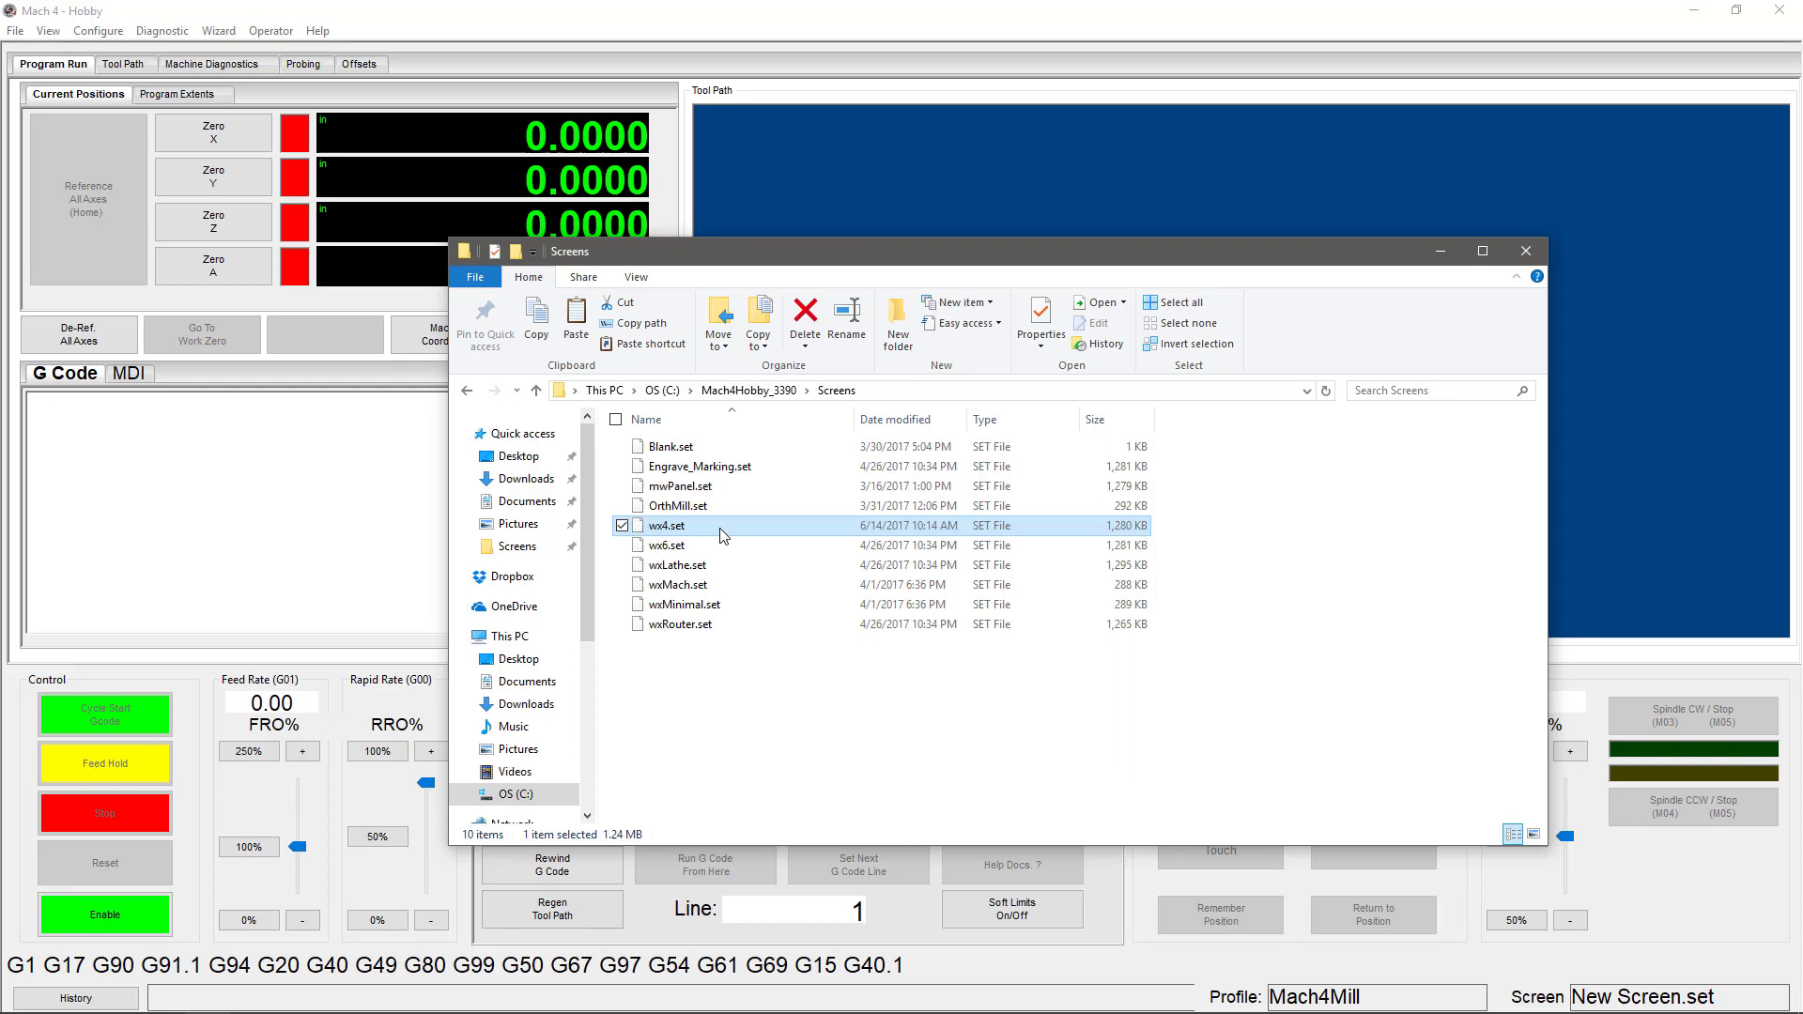
Copy wx4.set and paste a duplicate into the Screens folder
right_click(721, 530)
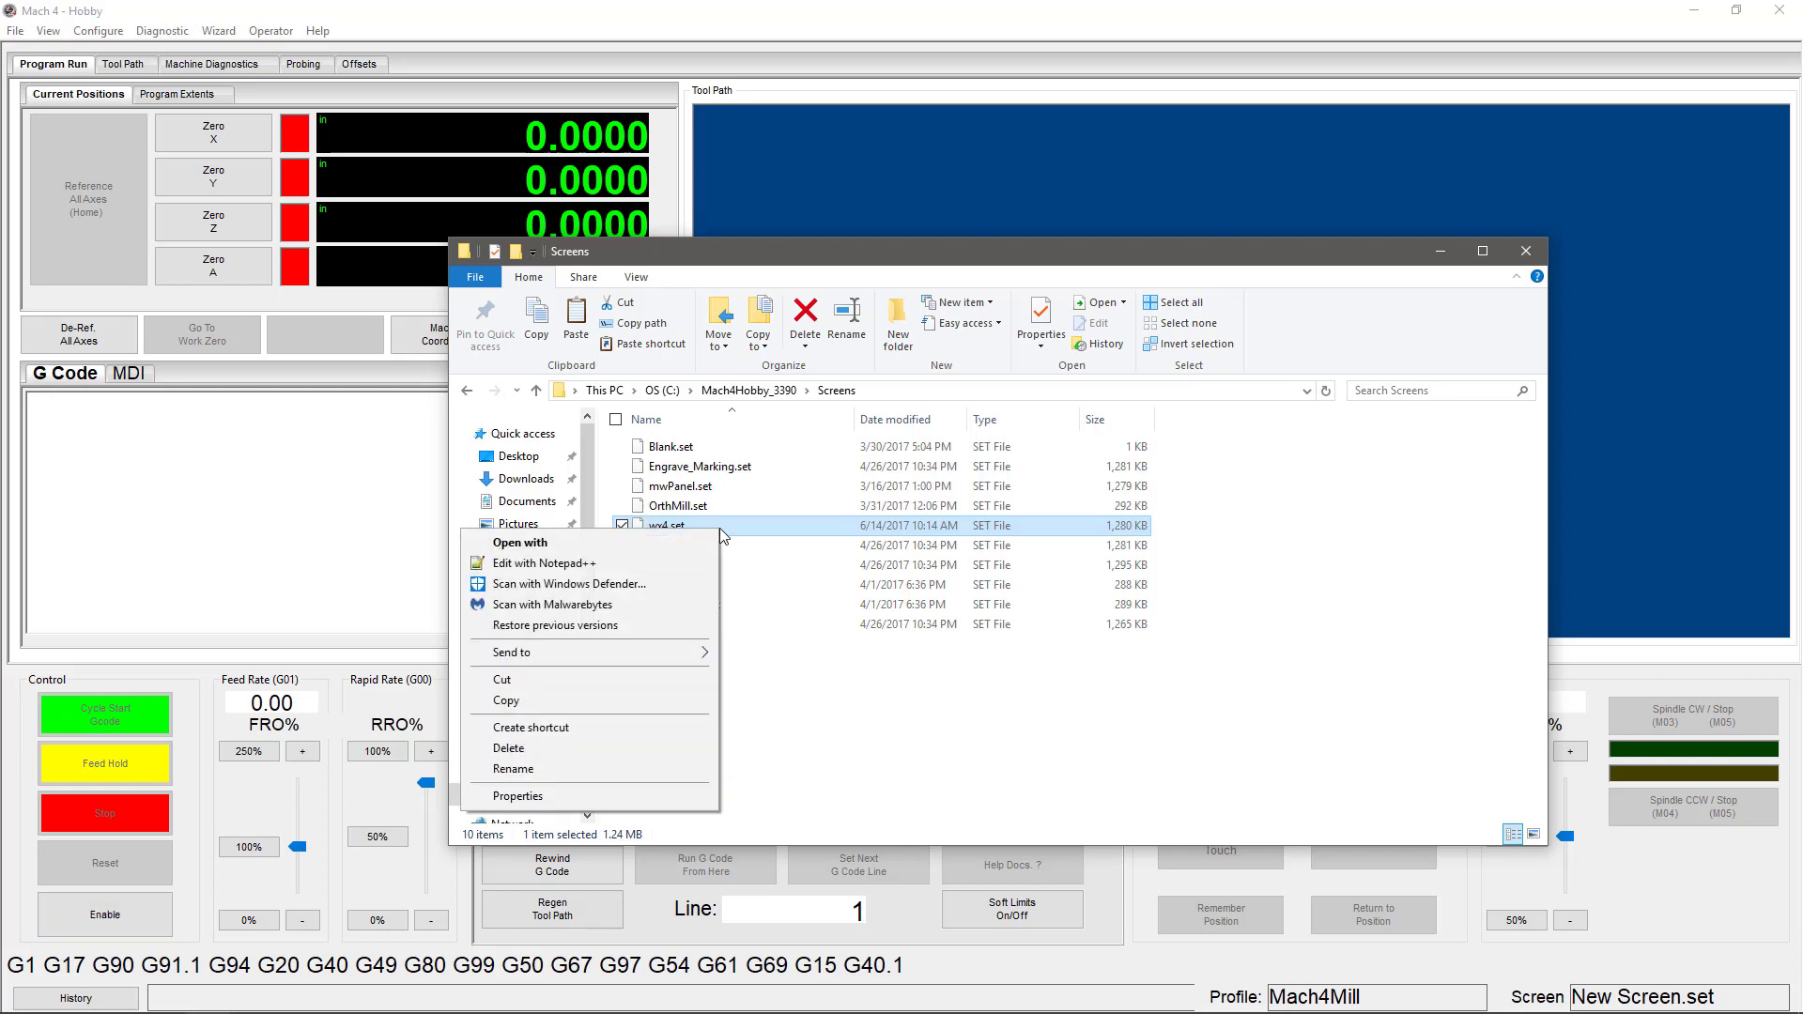
left_click(651, 695)
right_click(687, 700)
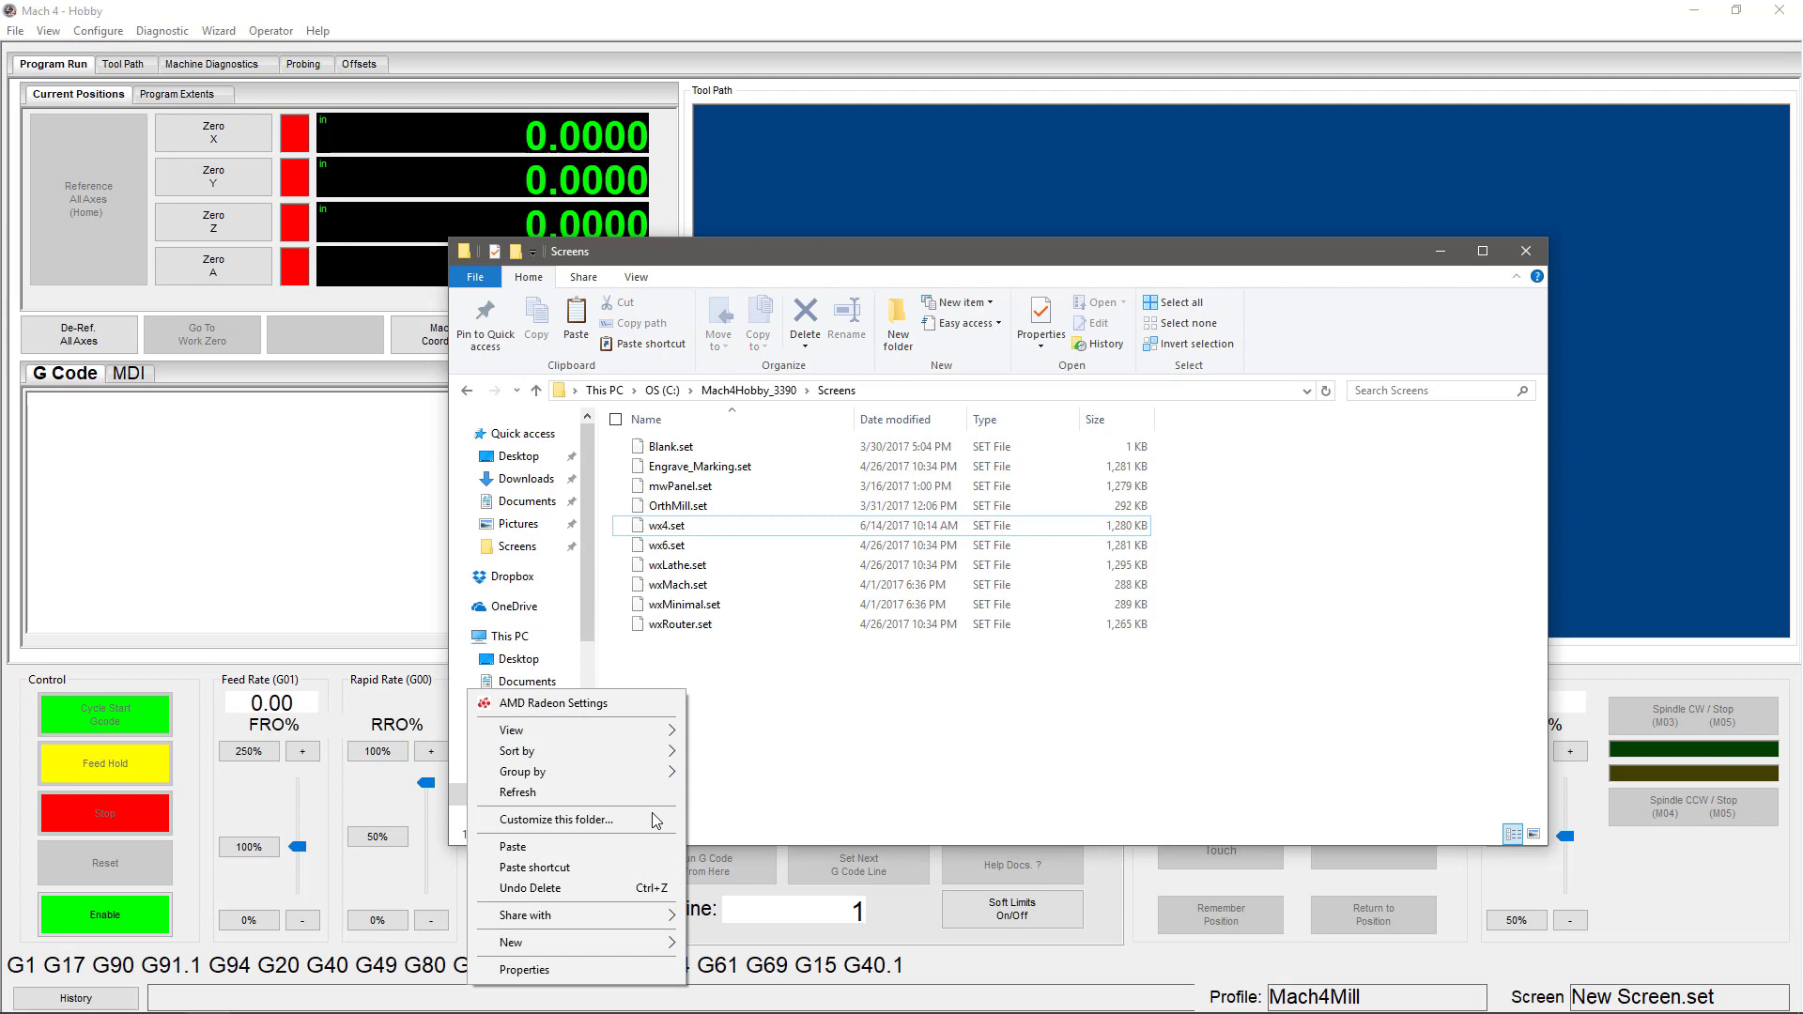
left_click(648, 845)
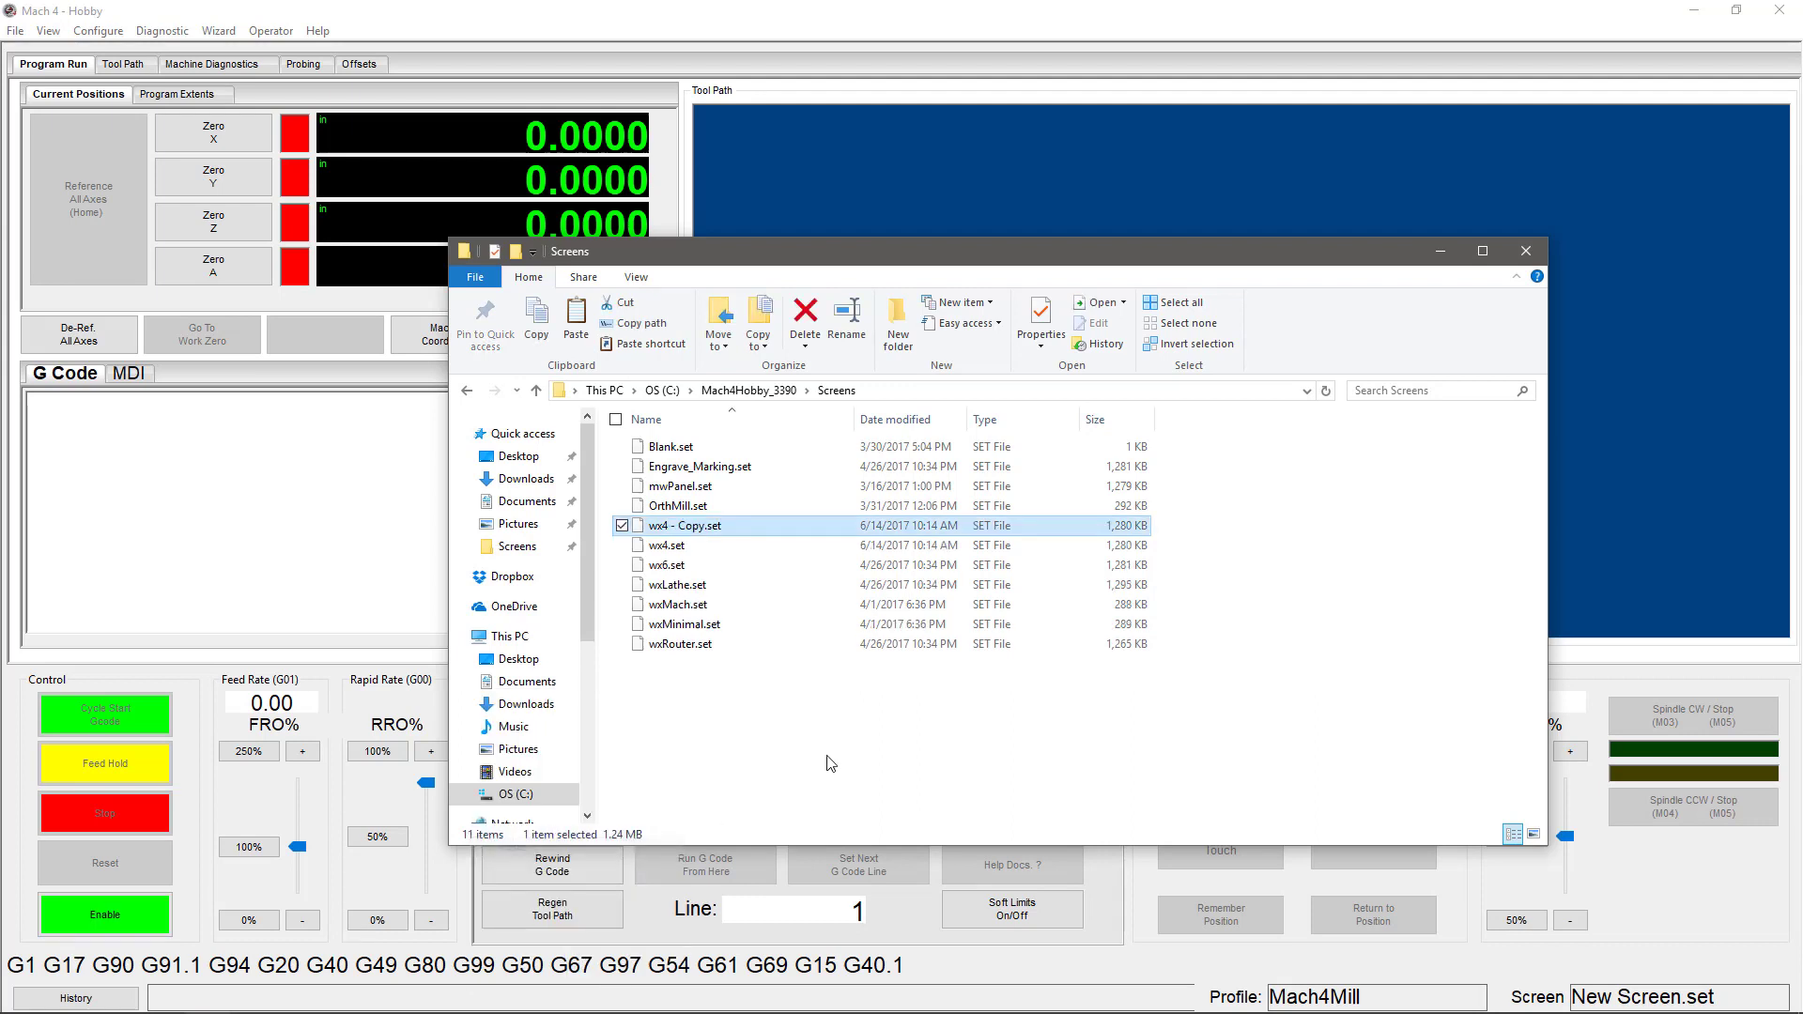
Rename the duplicate to New Screen.set
right_click(692, 533)
key("m")
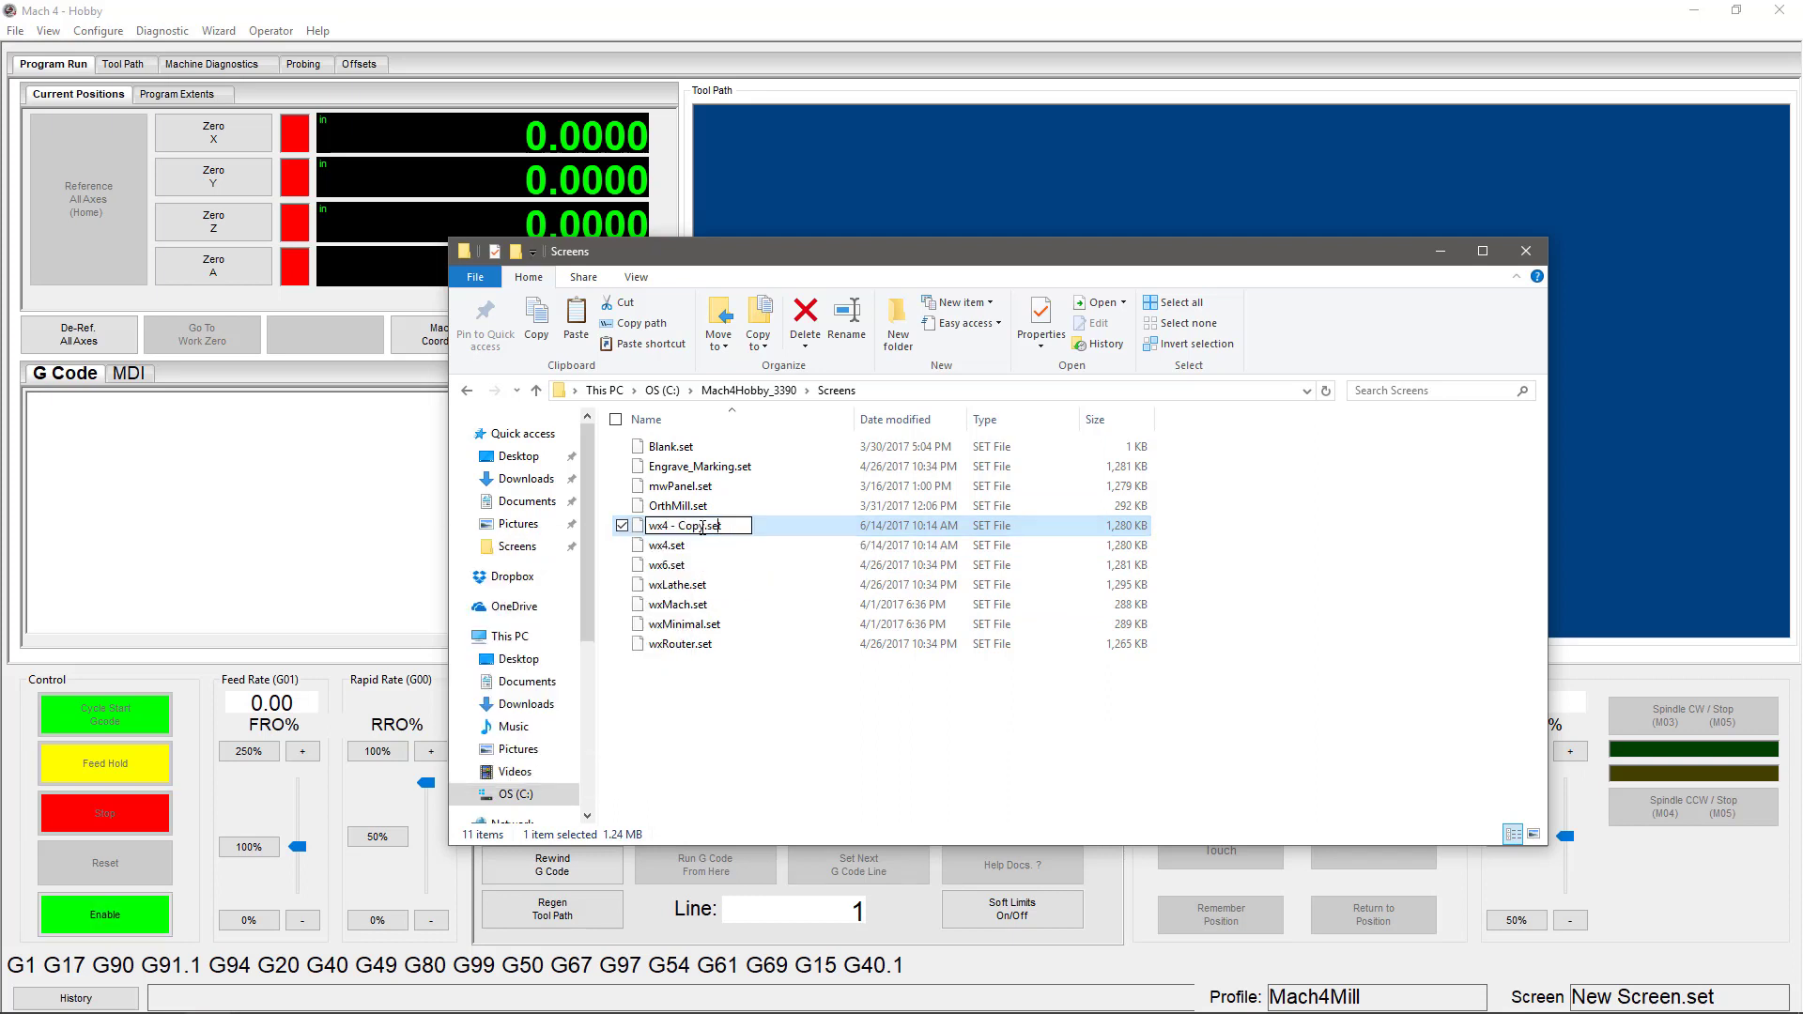
right_click(700, 527)
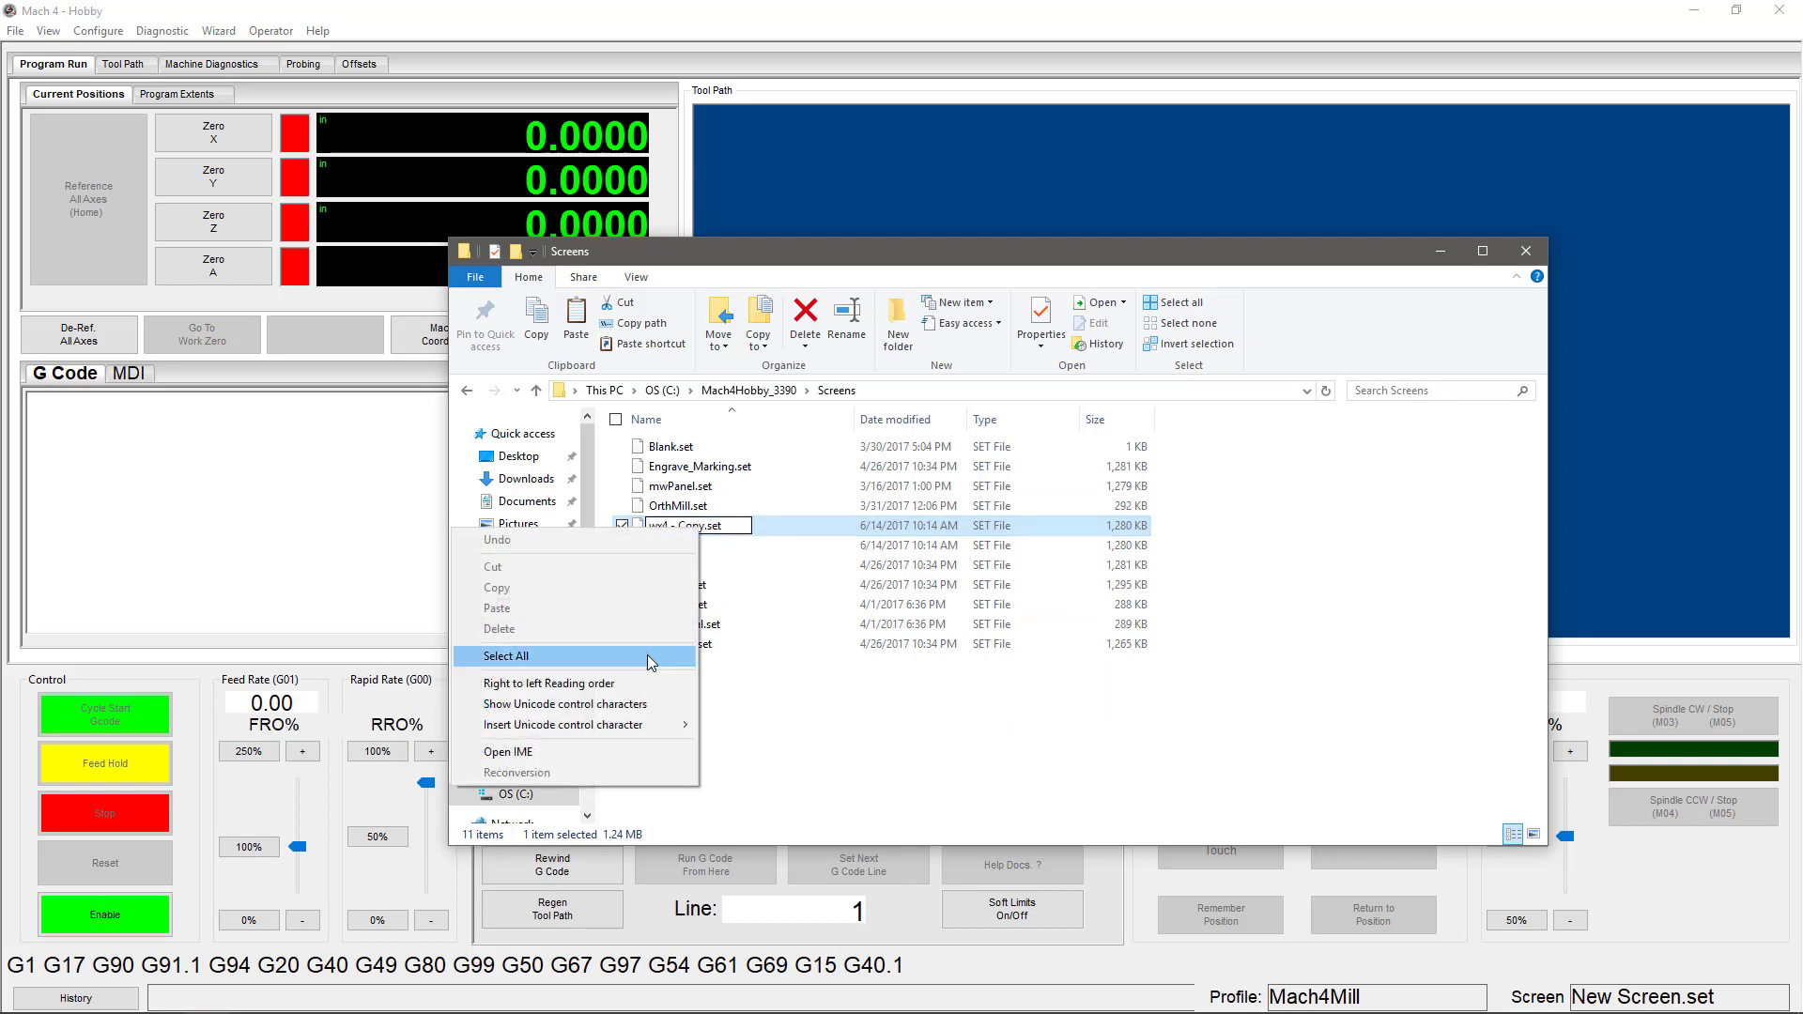
left_click(757, 539)
right_click(759, 533)
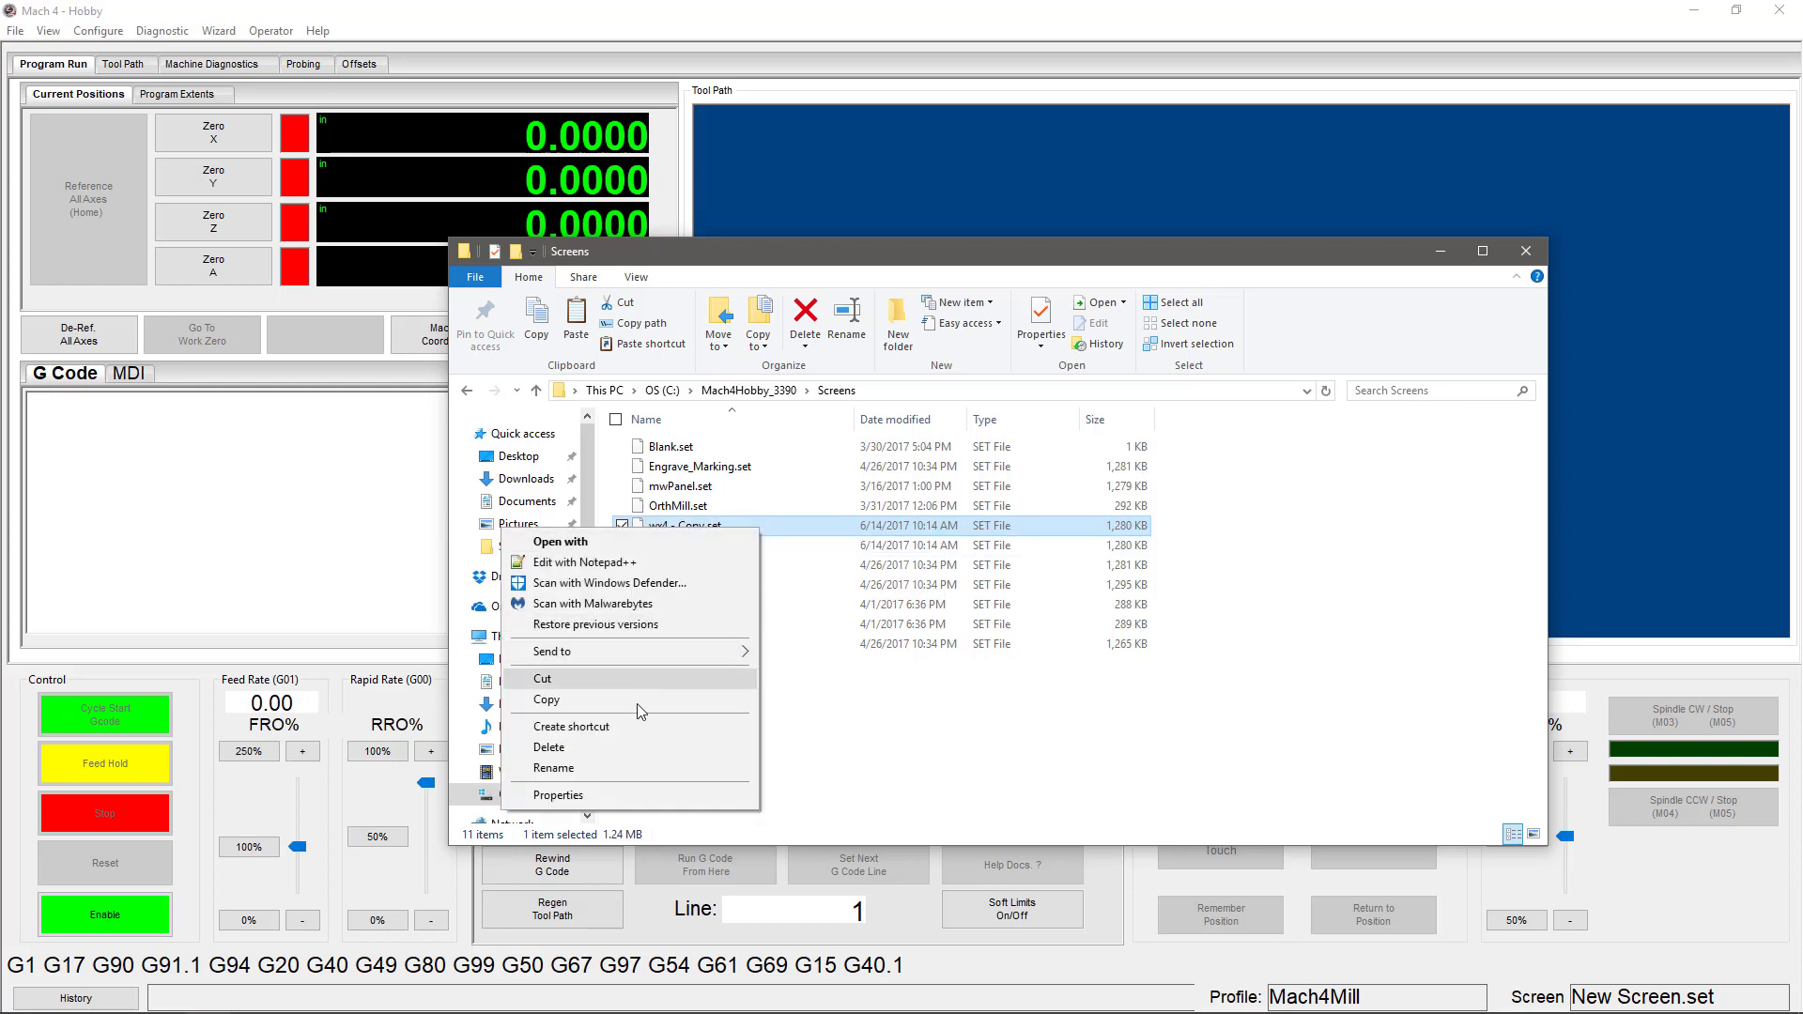
key("Escape")
type("New Sc")
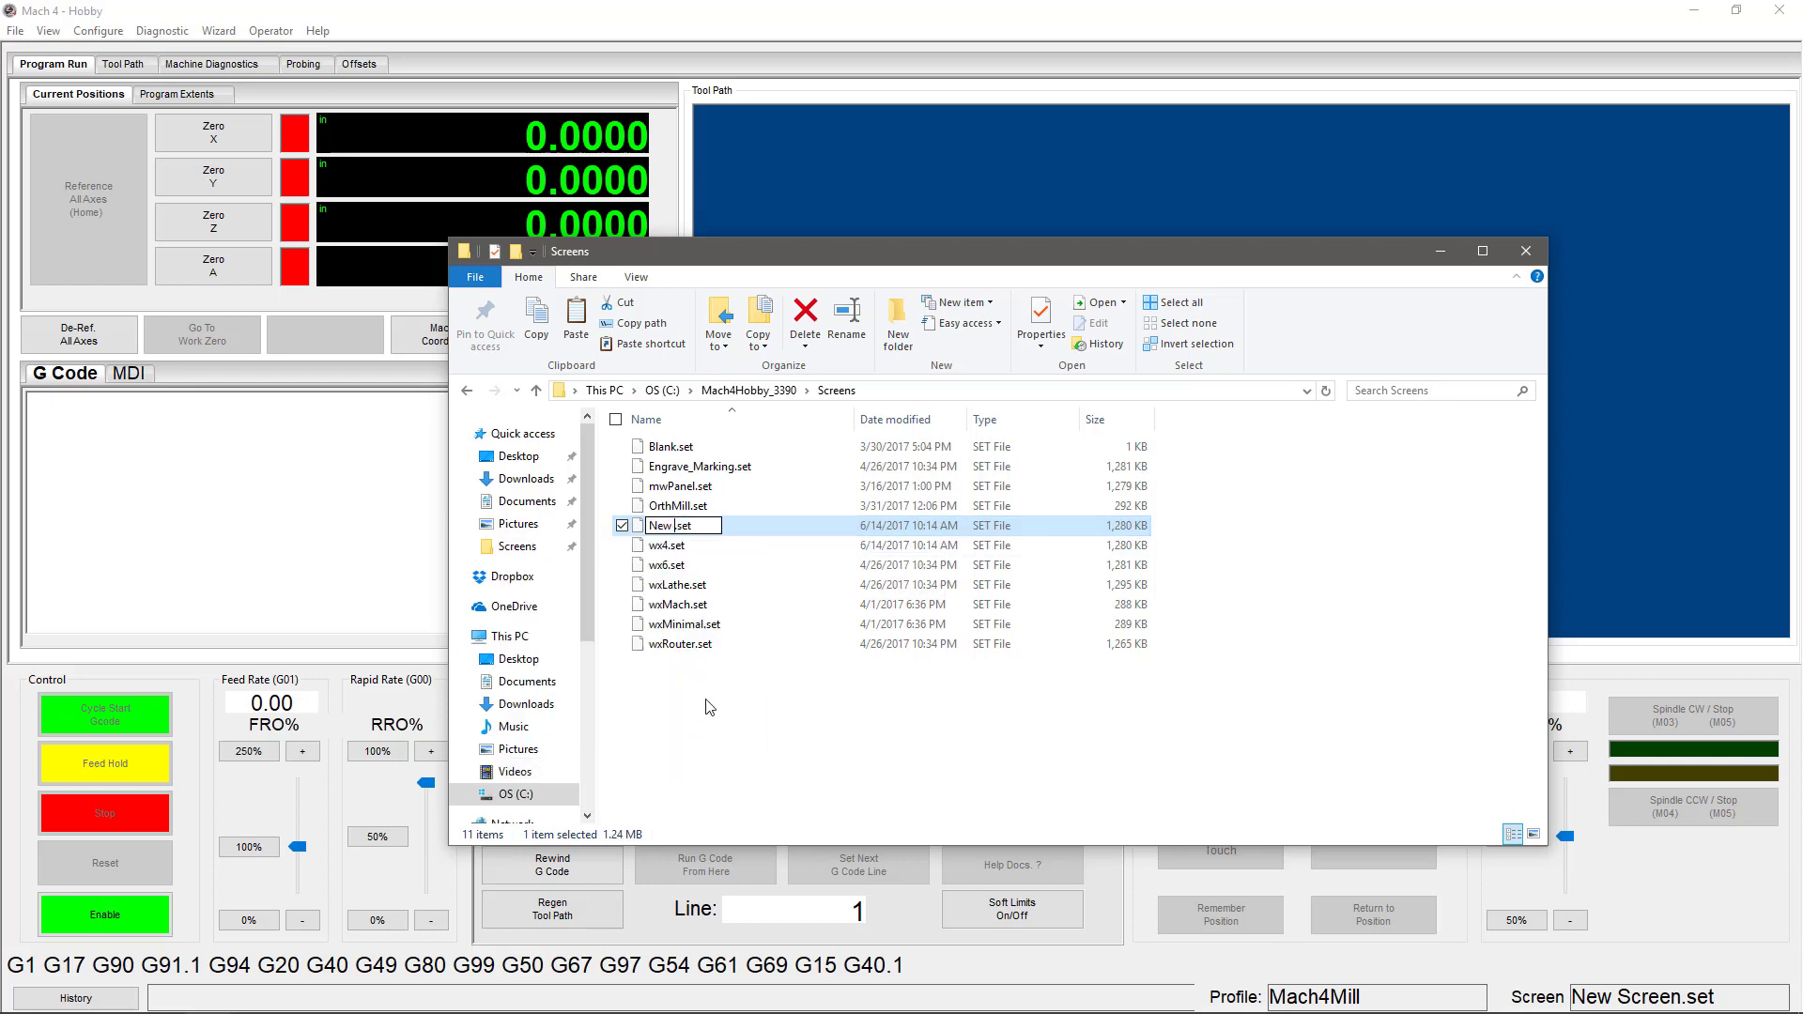
type("reen")
key("Return")
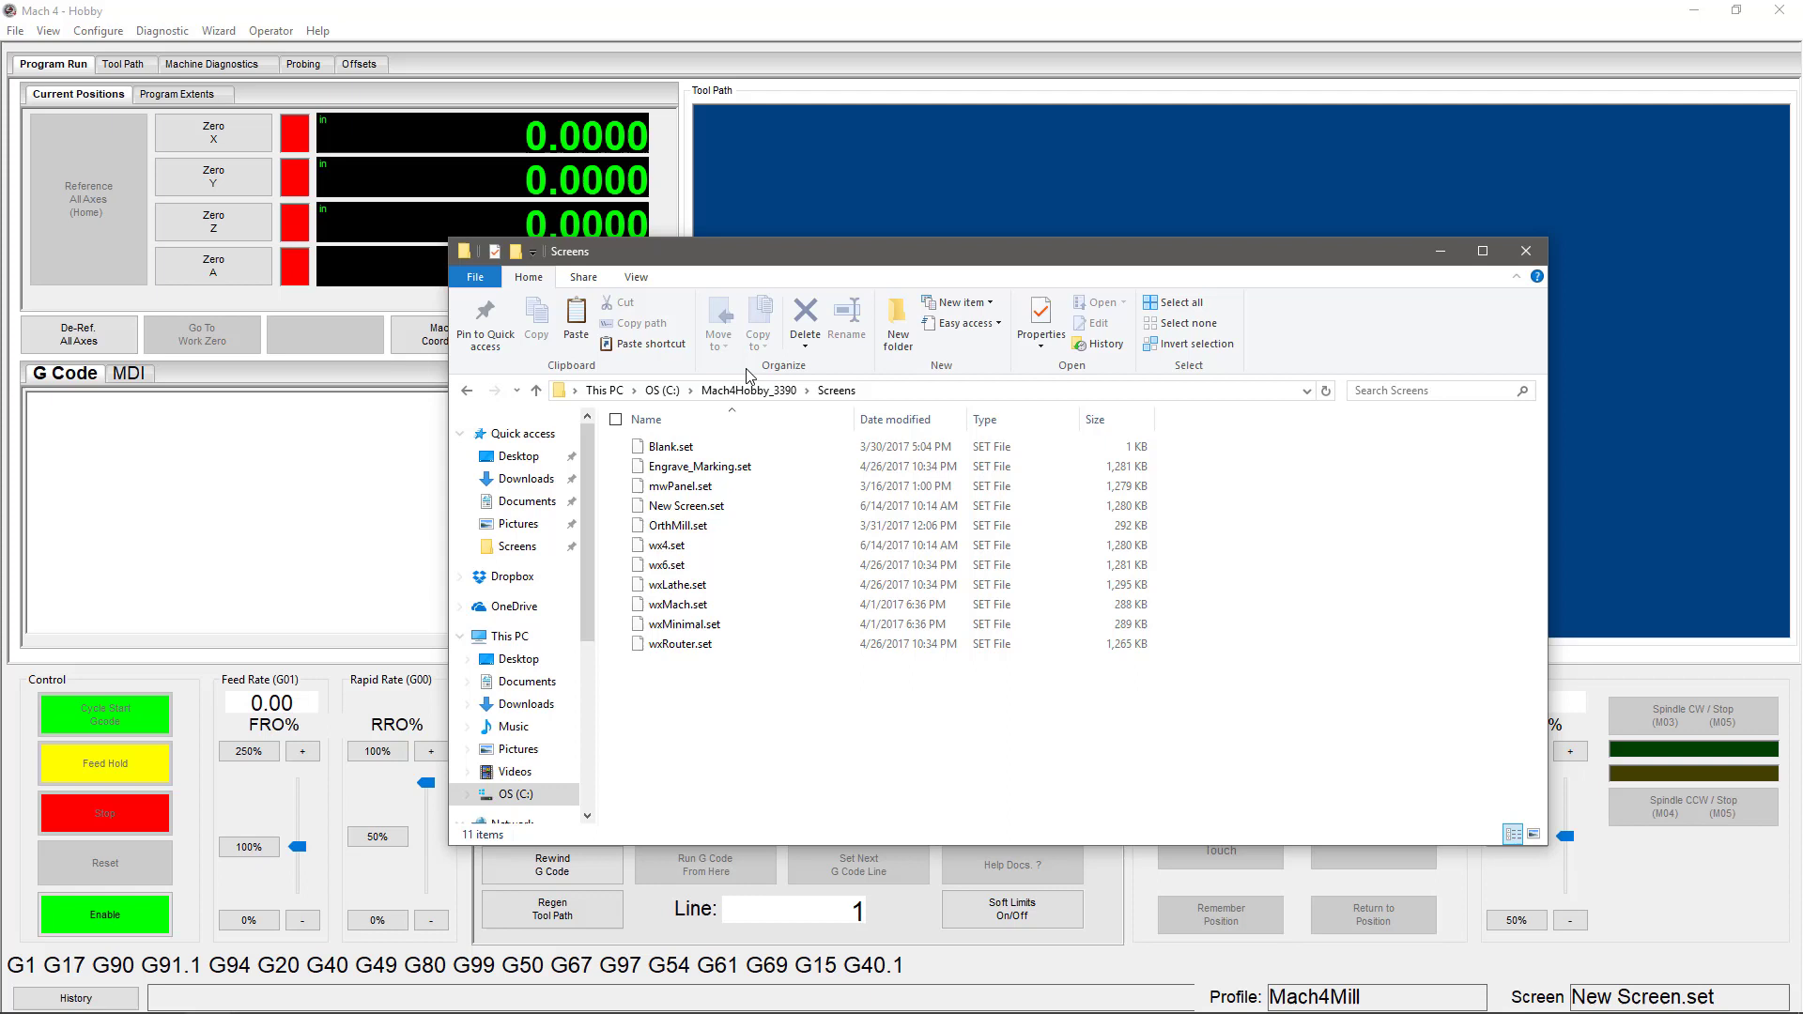
Load New Screen.set in Mach4 through View > Load Screen
left_click(326, 469)
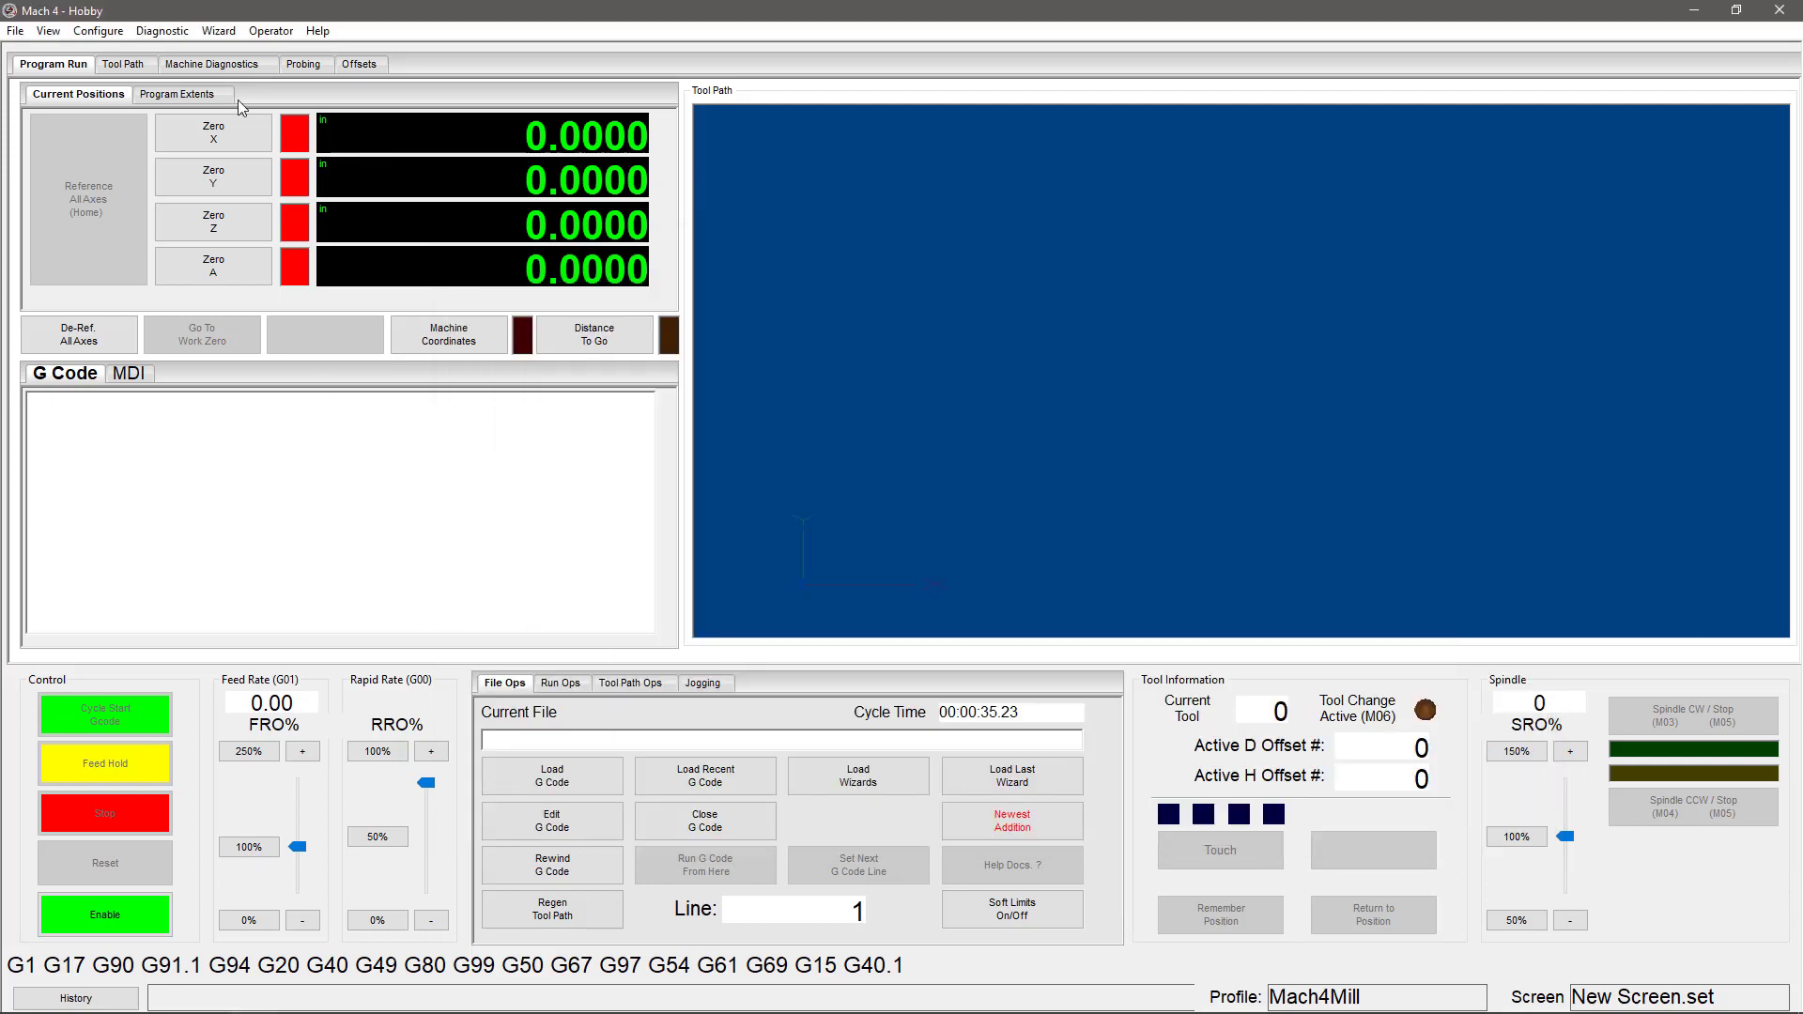
left_click(56, 31)
left_click(60, 52)
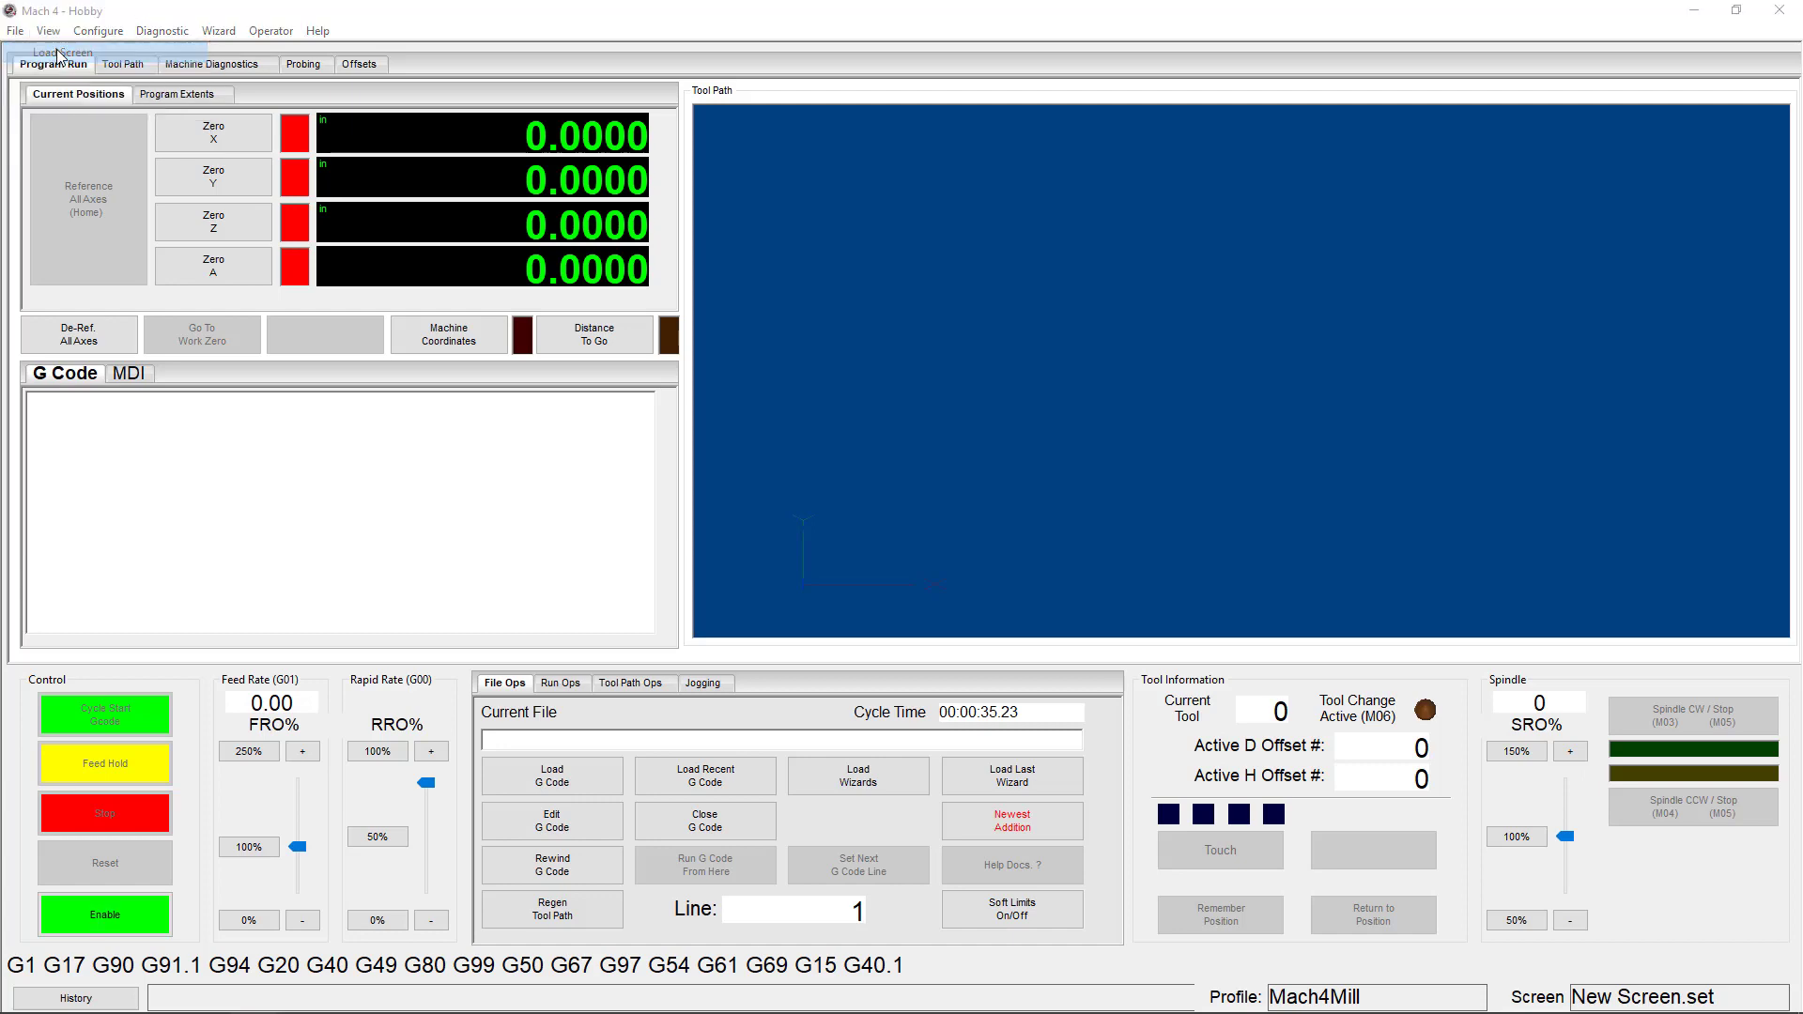
left_click(231, 229)
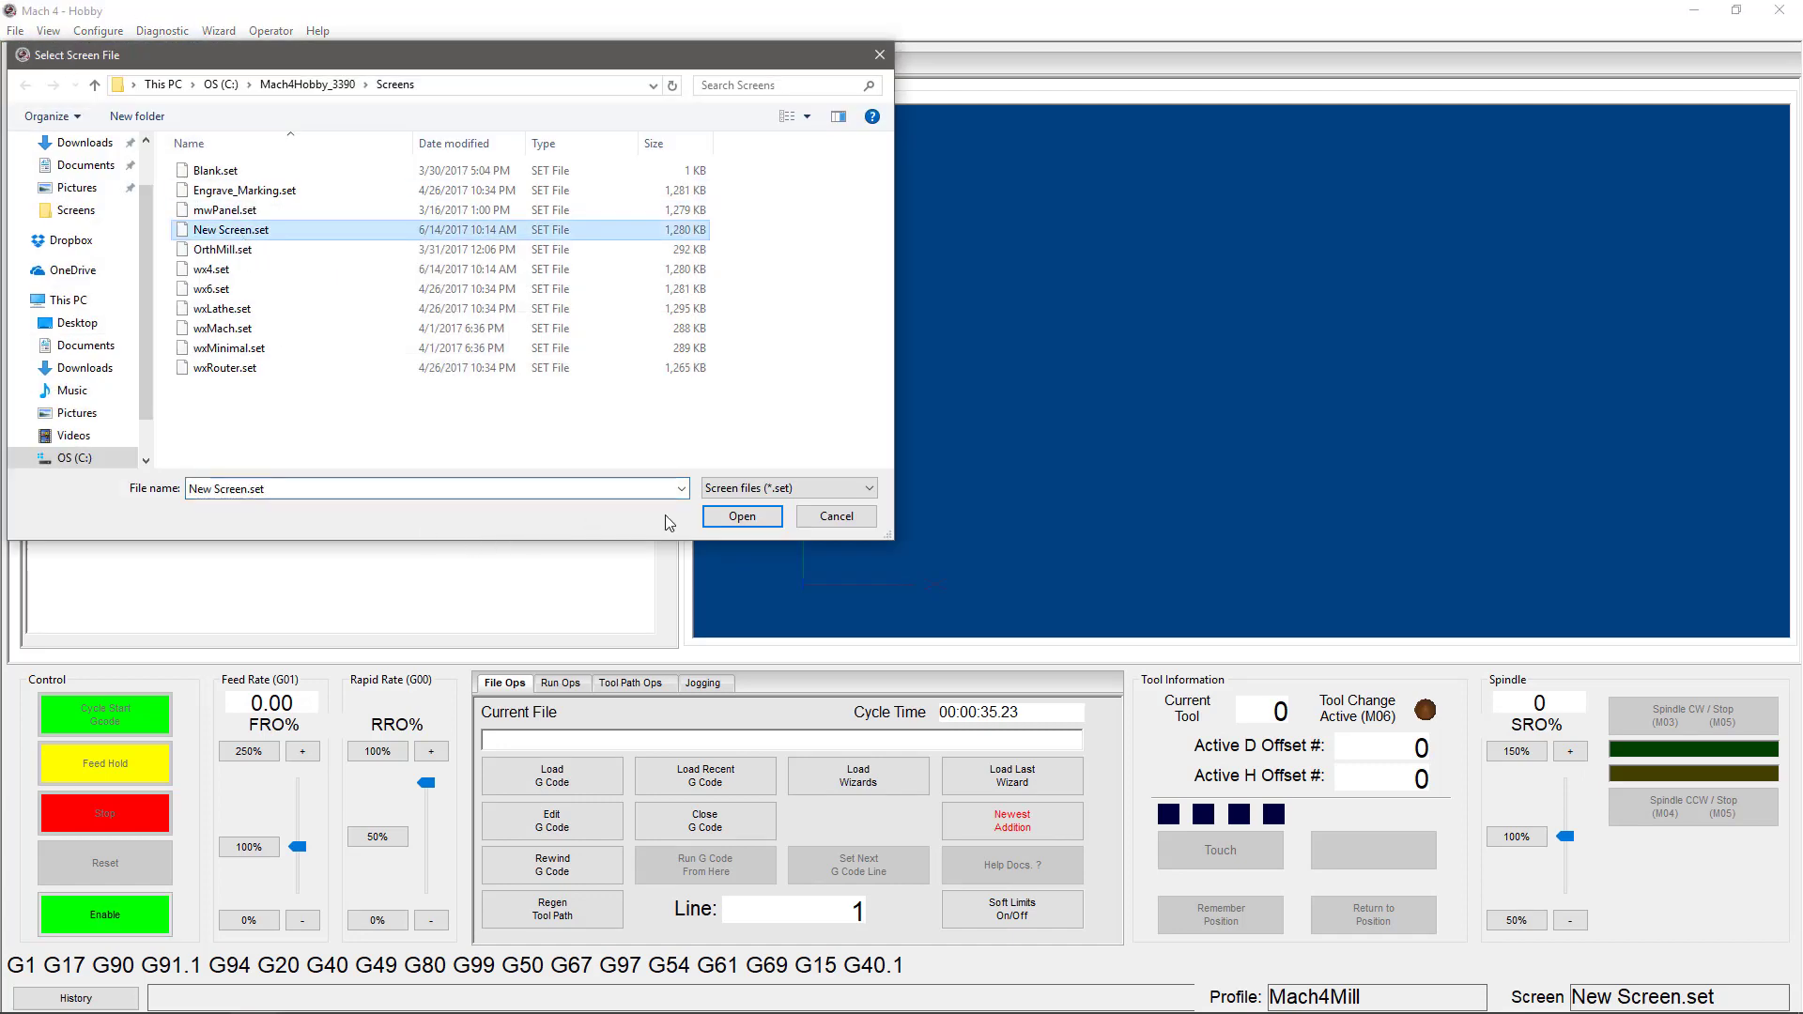
left_click(719, 519)
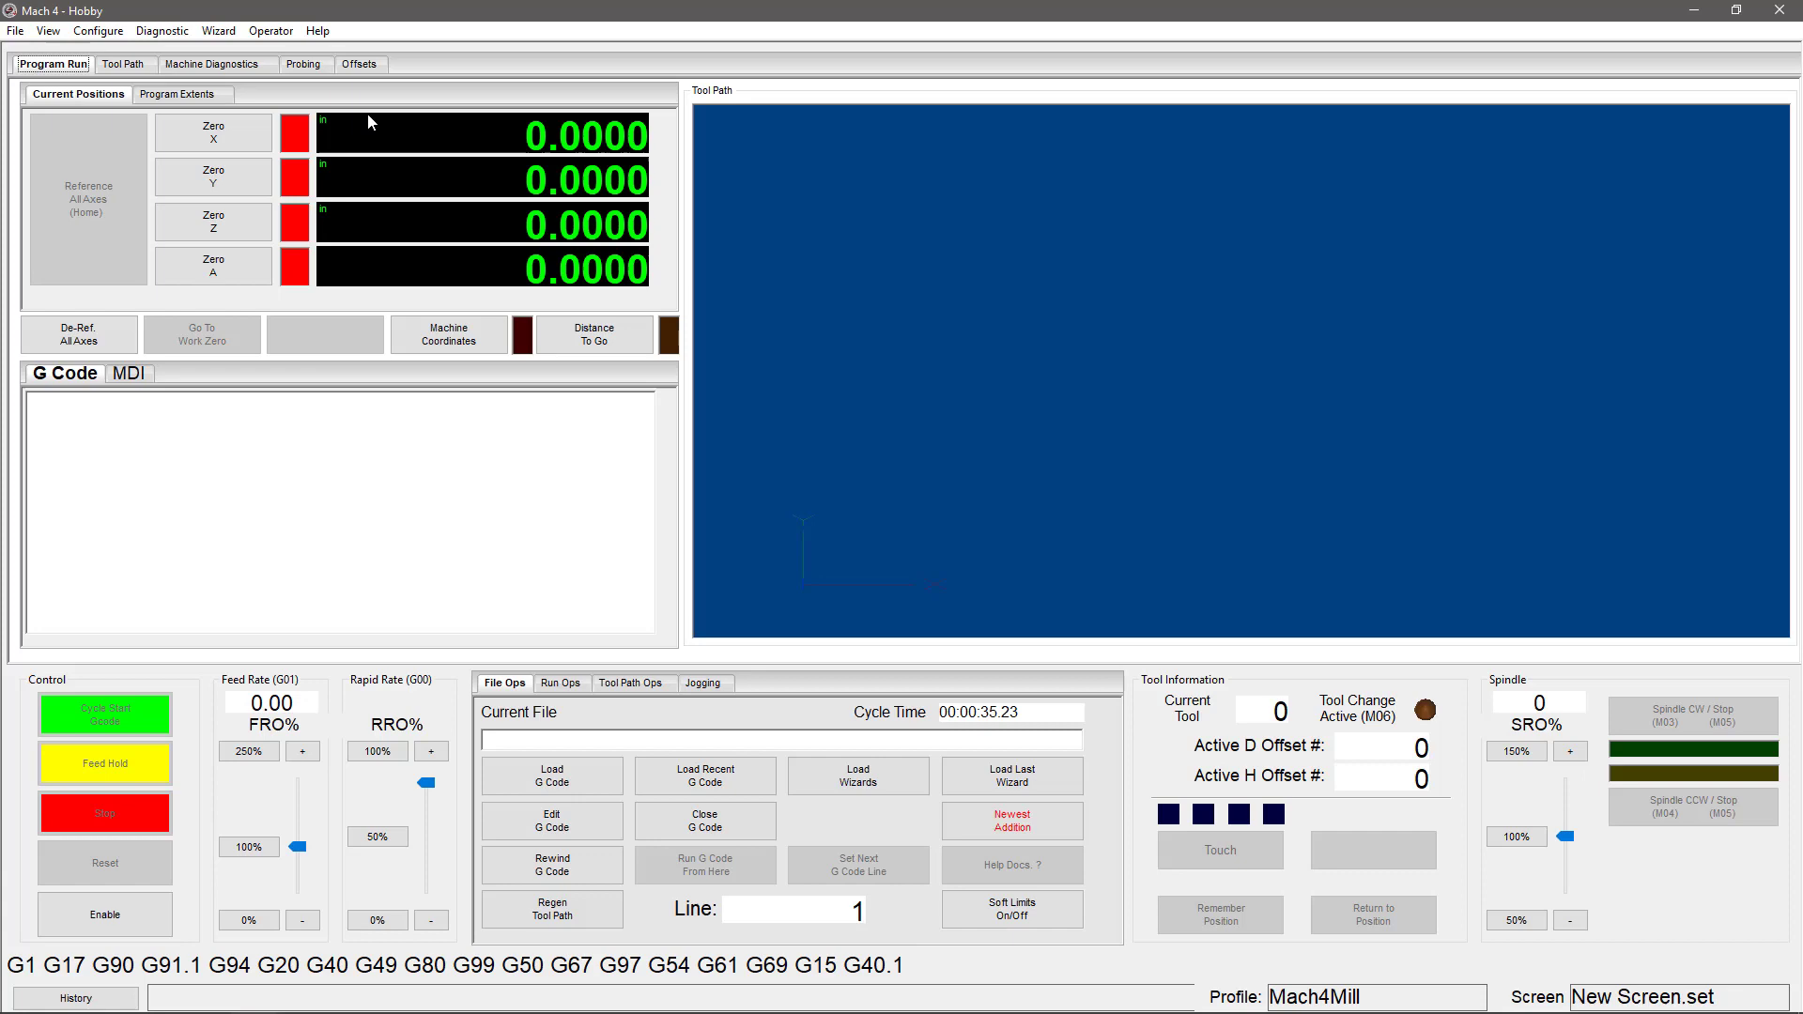
Open the screen editor on New Screen via Operator > Edit Screen
left_click(271, 30)
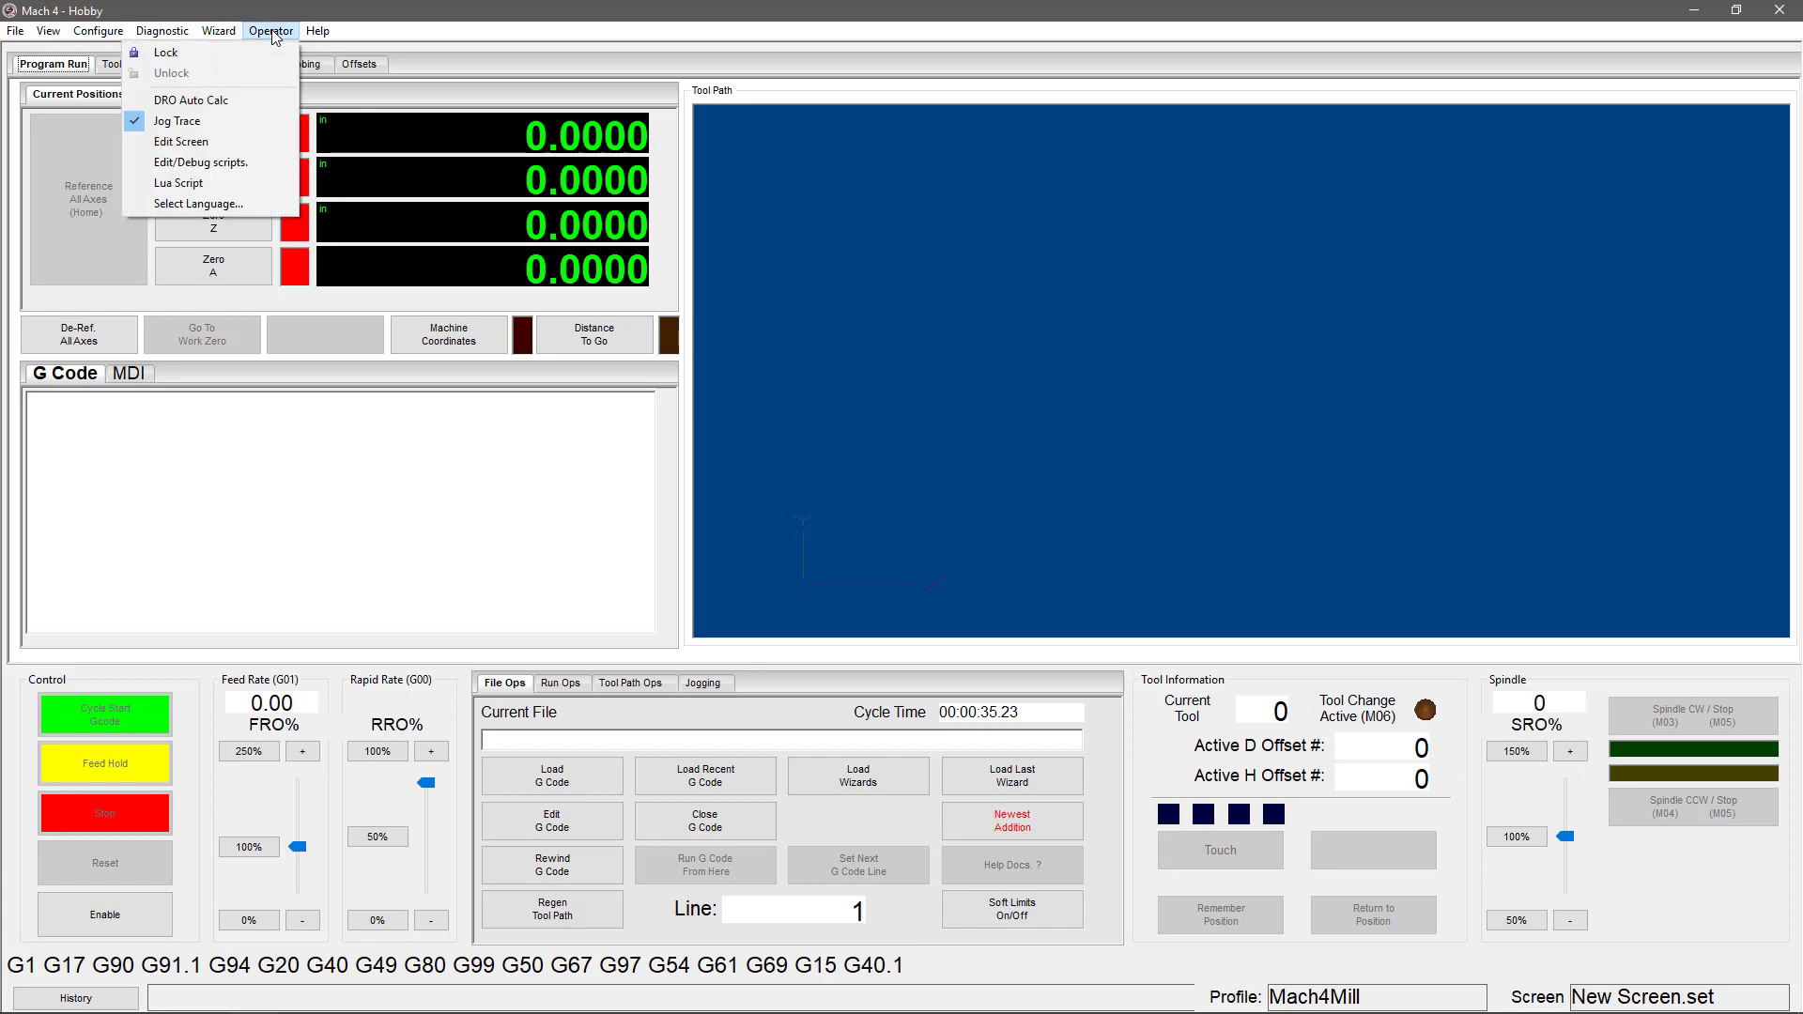
left_click(248, 141)
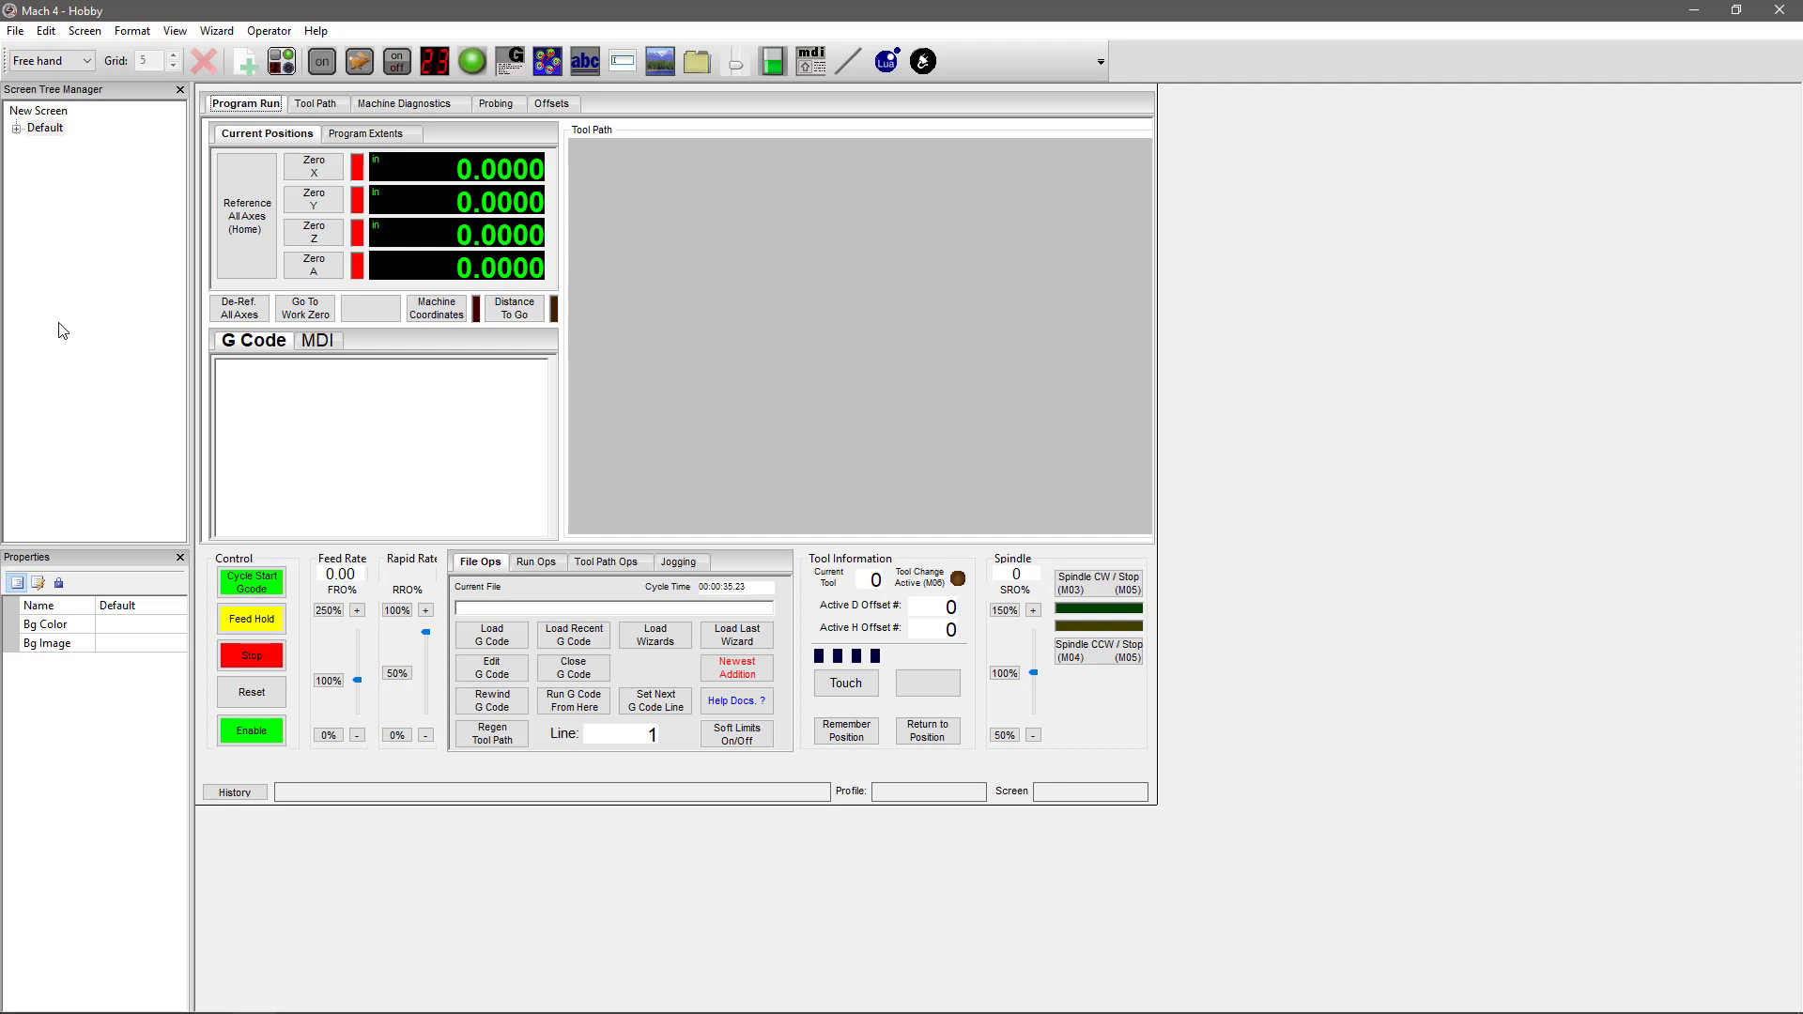
Expand Default and ControlGroup in the screen tree and select btnCycleStart
left_click(16, 128)
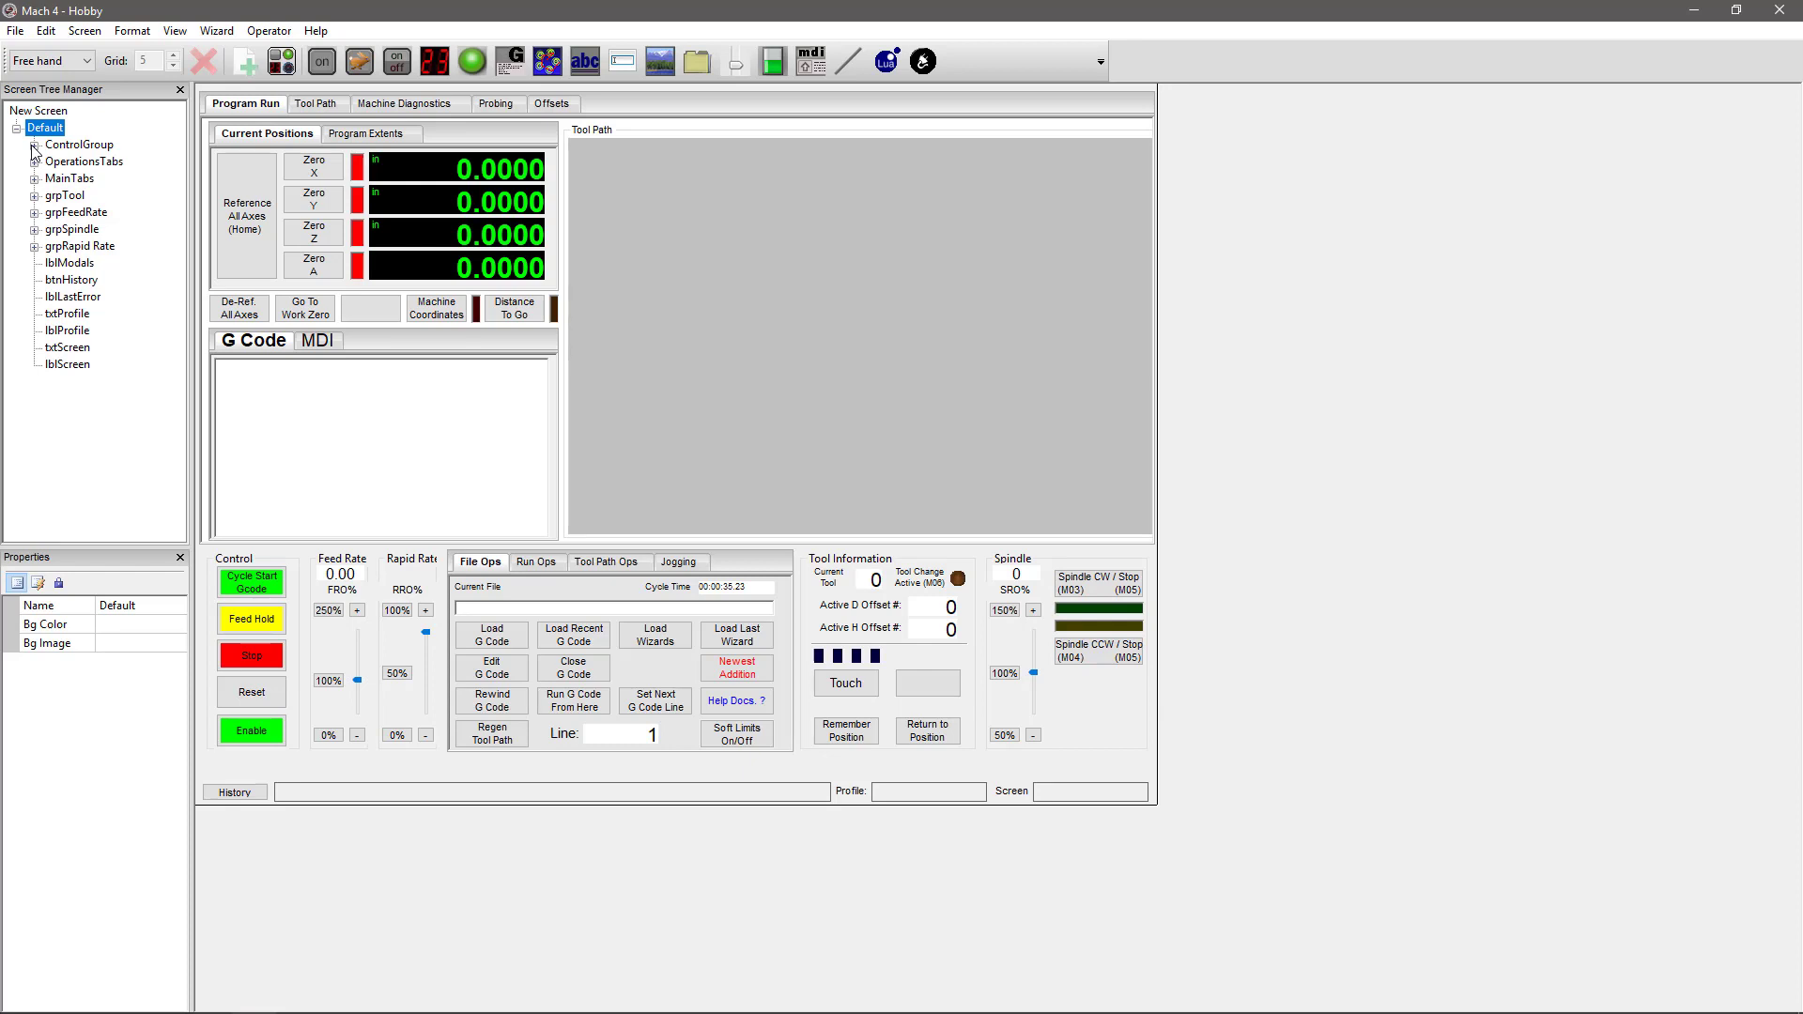
left_click(72, 148)
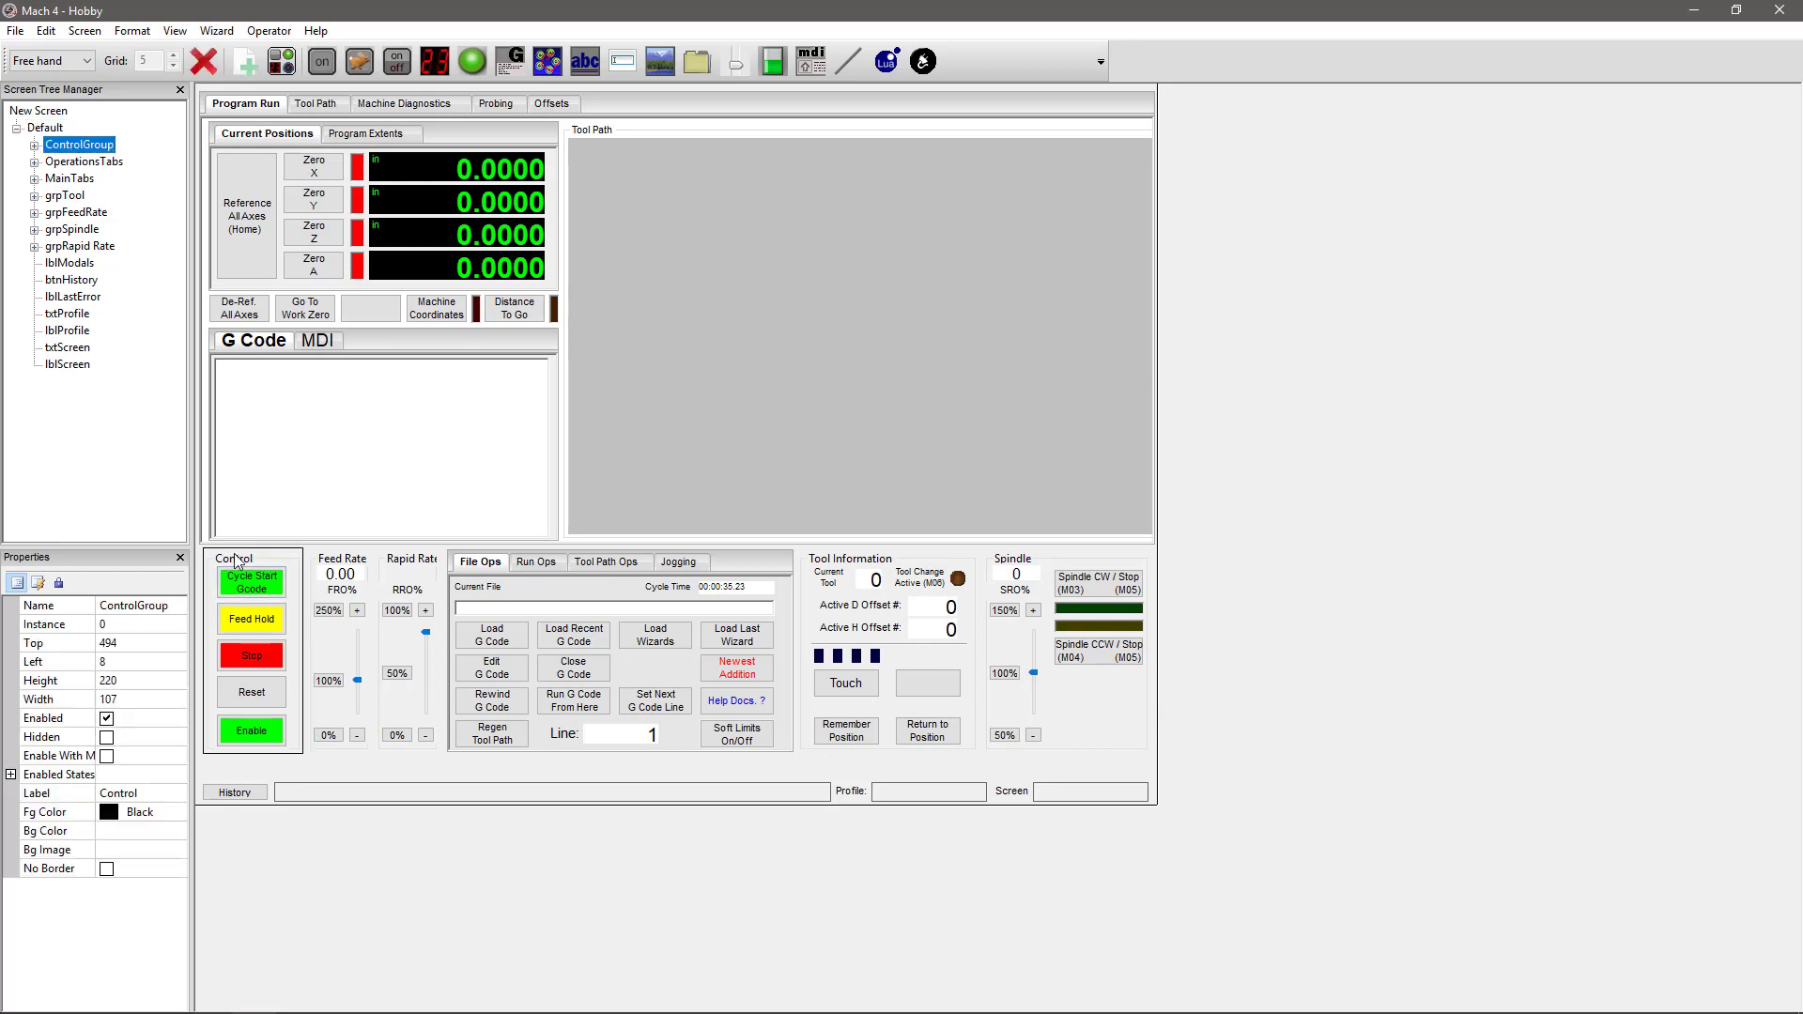
left_click(33, 145)
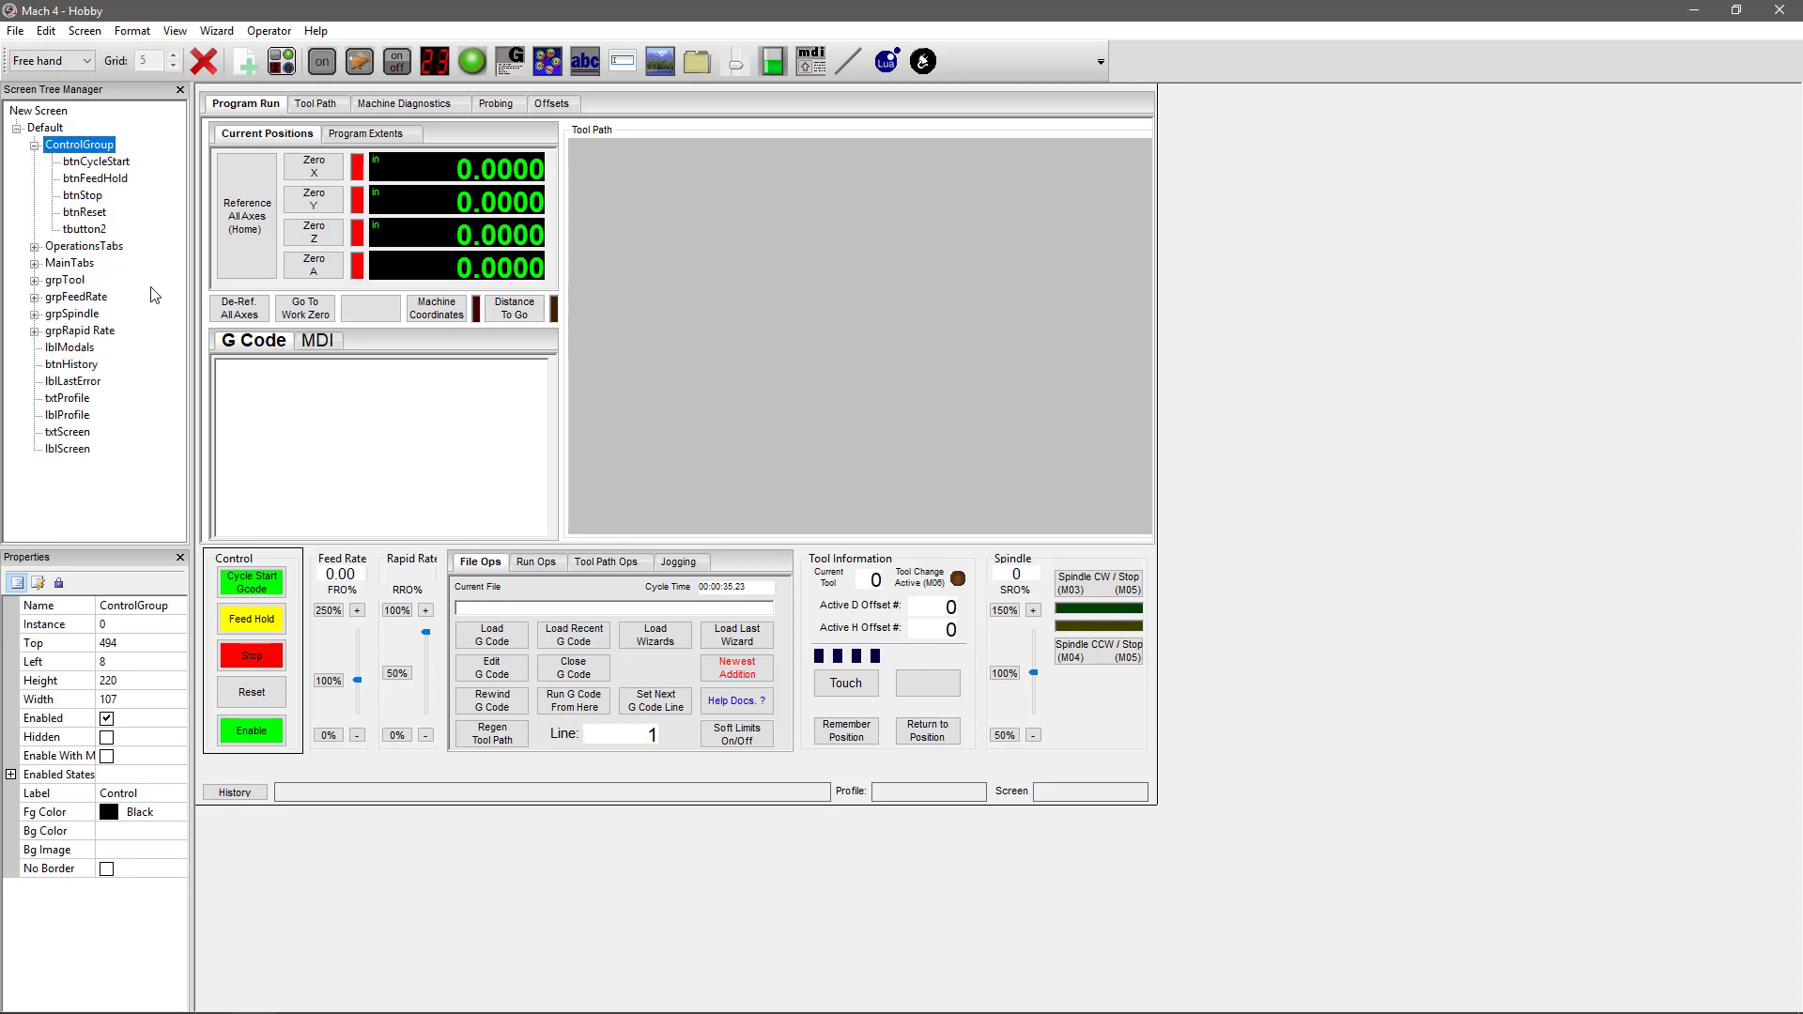
left_click(90, 163)
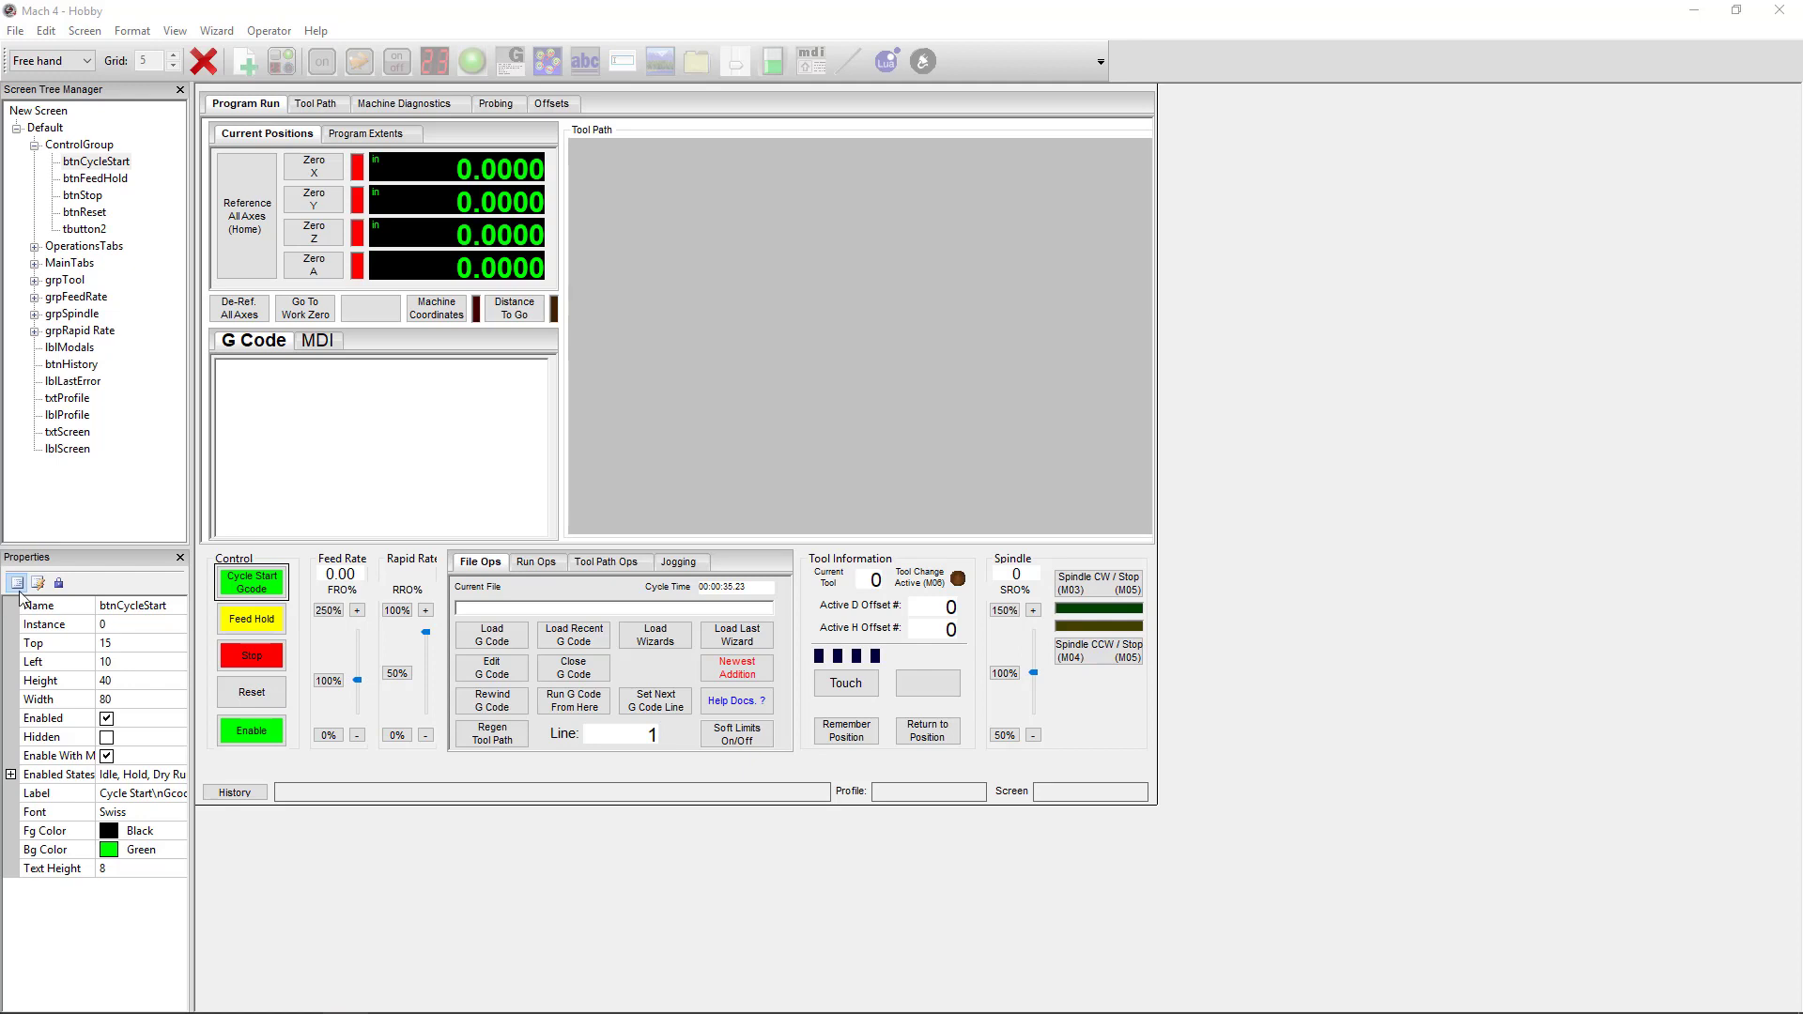
Show btnCycleStart's events and browse the Left Down Action choices without changing them
left_click(40, 584)
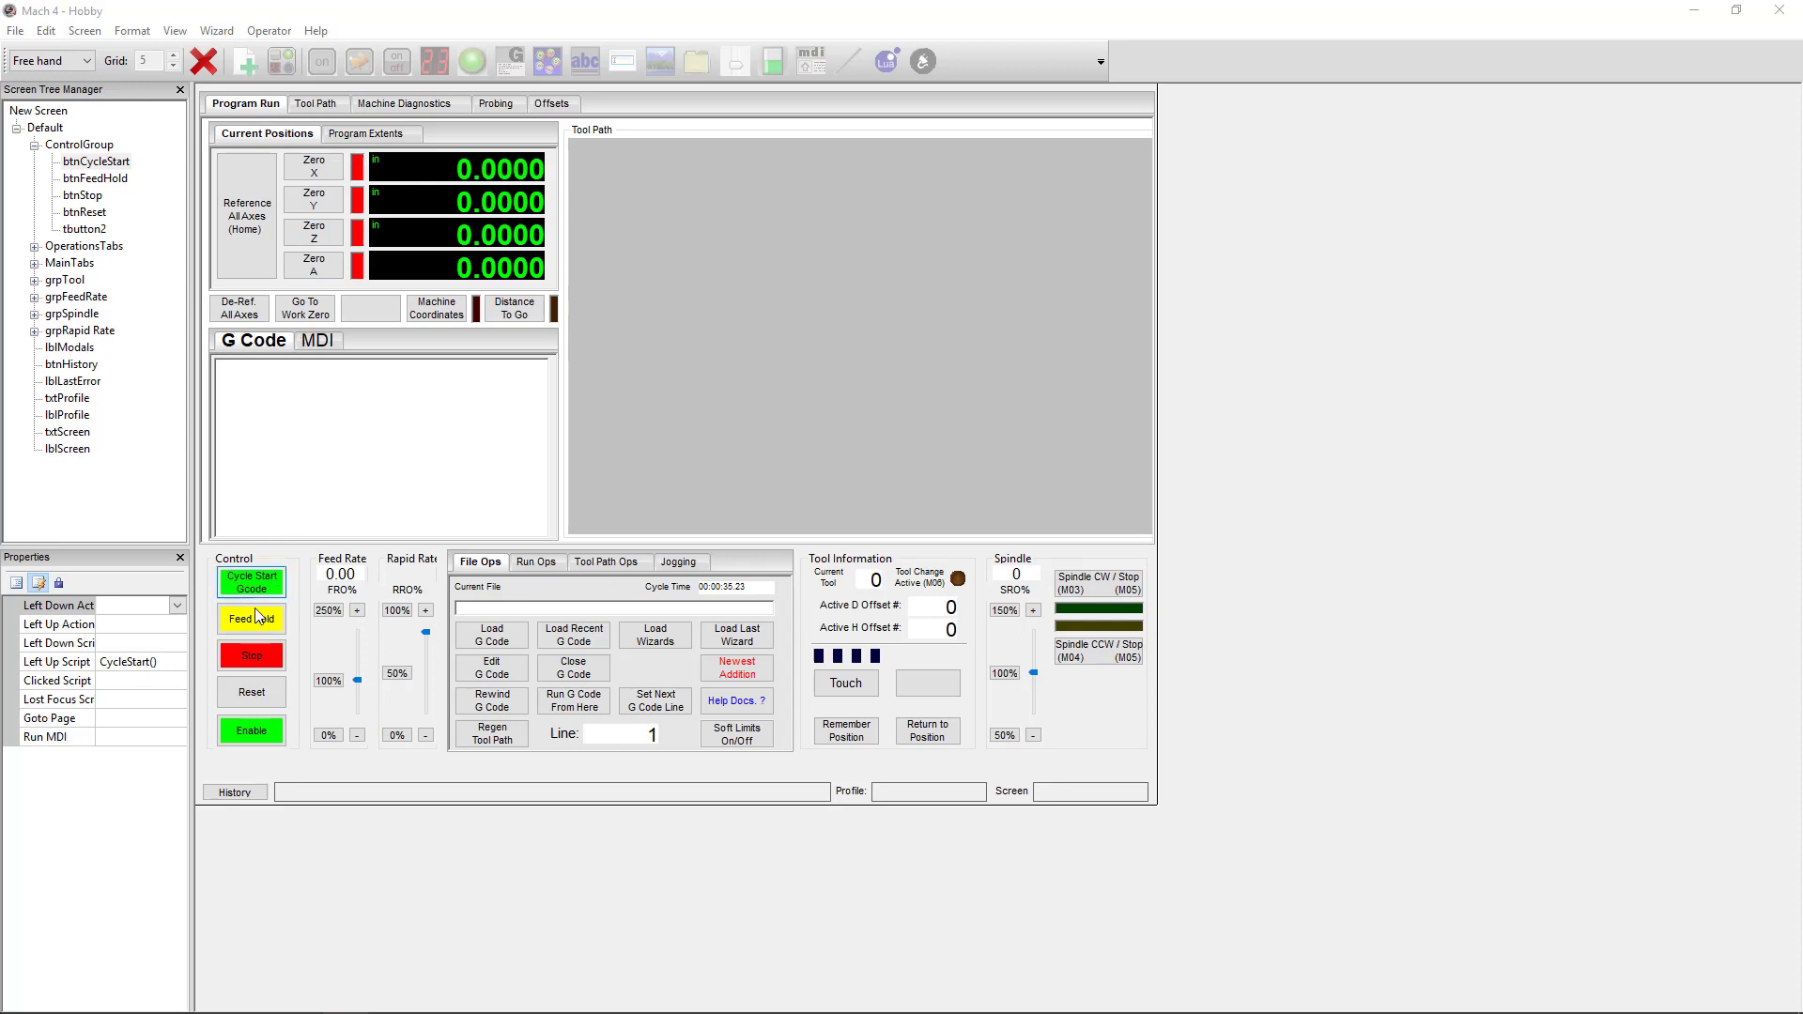
left_click(178, 607)
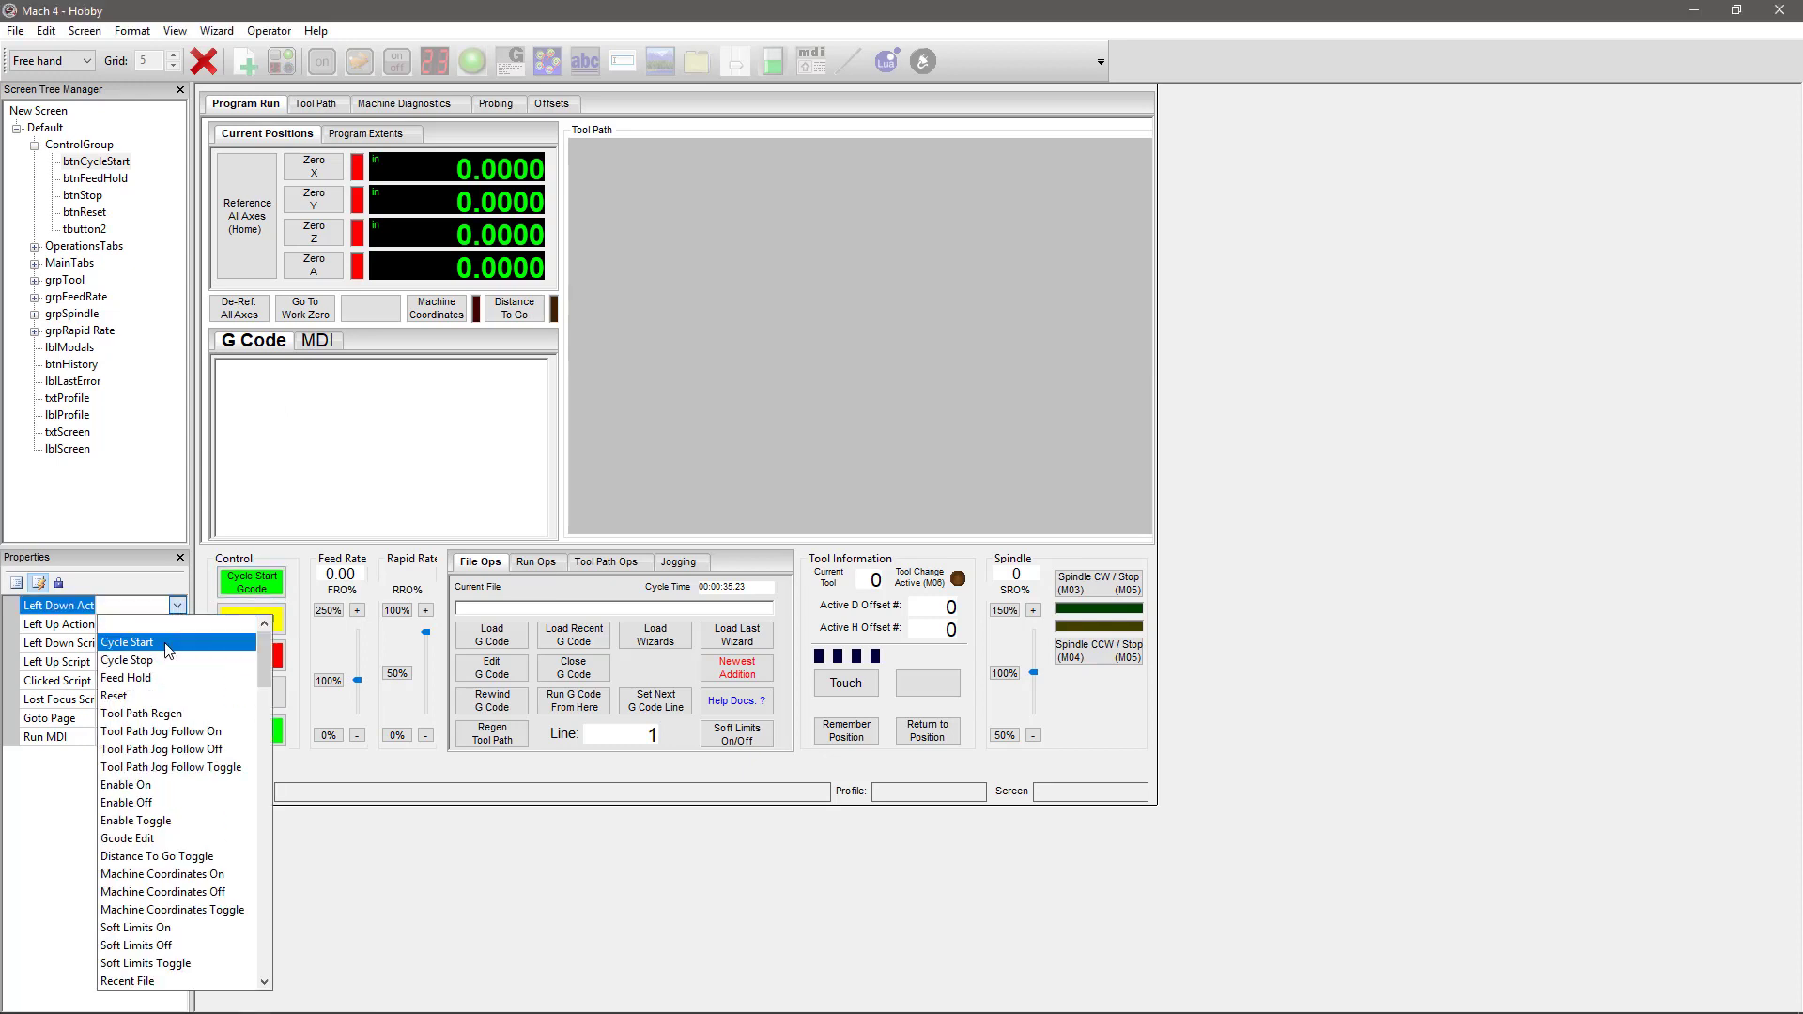
mouse_move(265, 657)
left_mouse_down()
mouse_move(266, 956)
mouse_move(265, 648)
left_mouse_up()
left_click(194, 611)
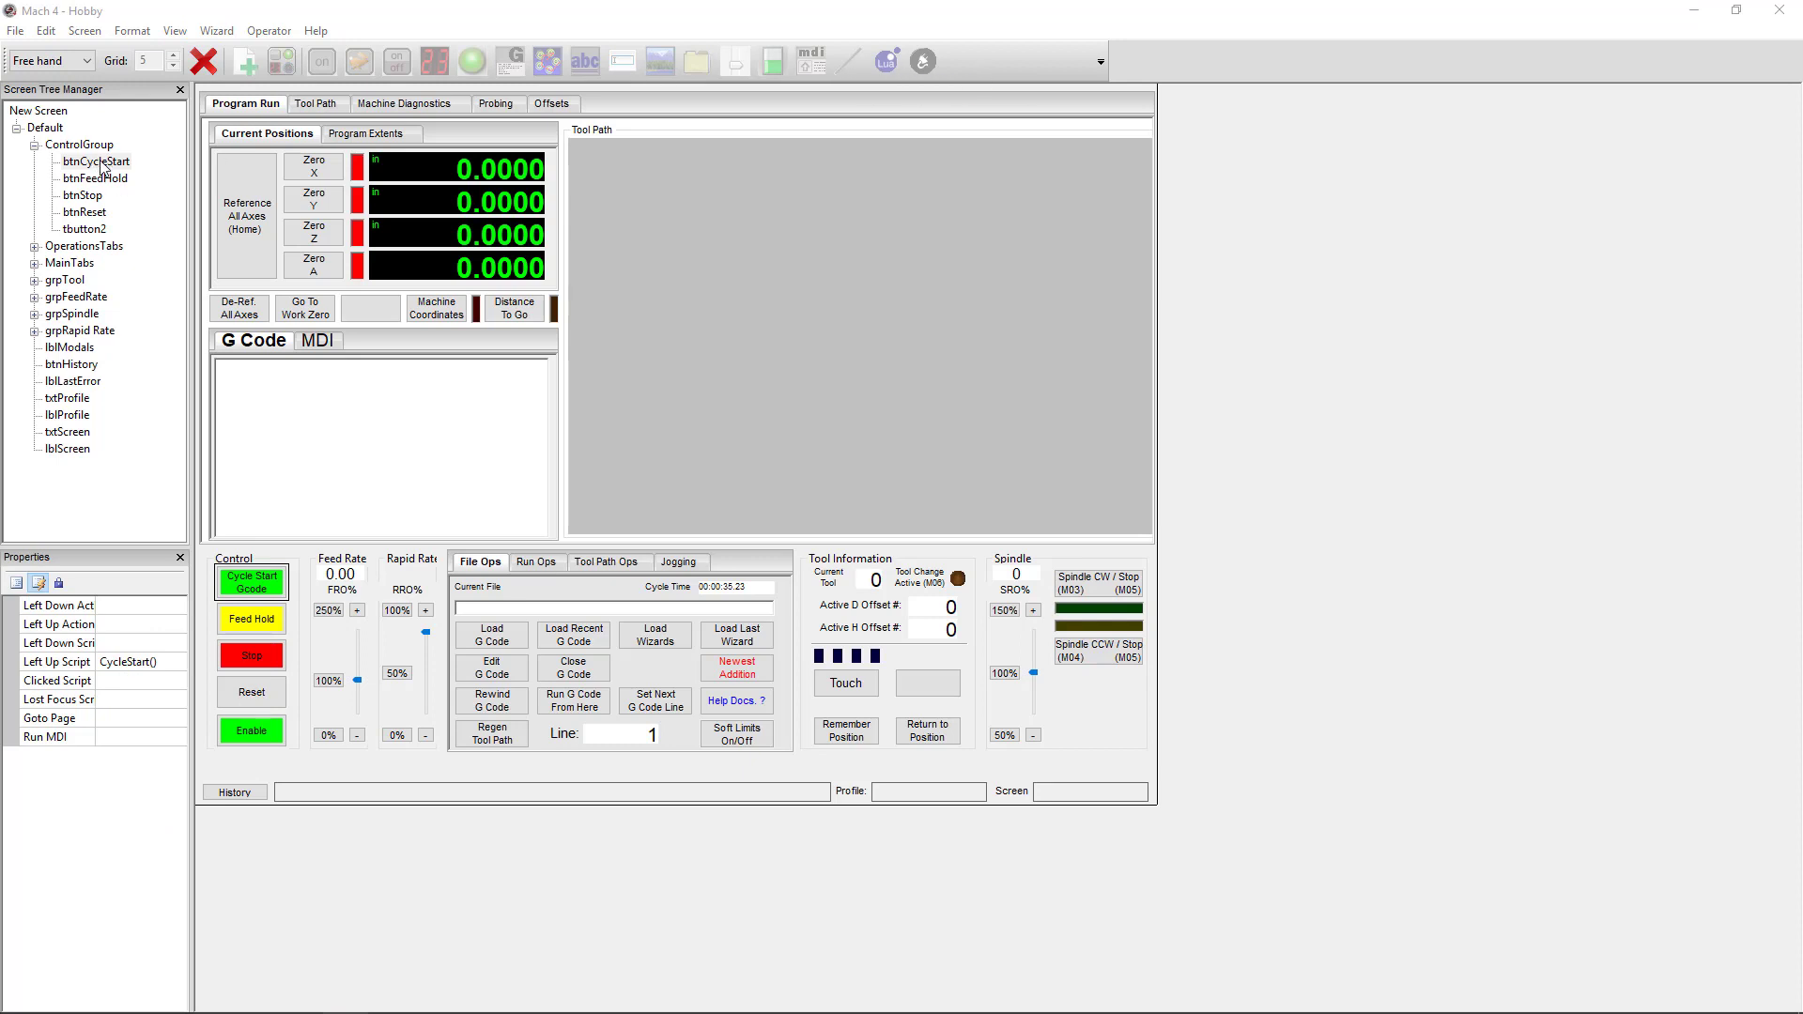
Select the top-level Default element in the Screen Tree Manager
left_click(44, 129)
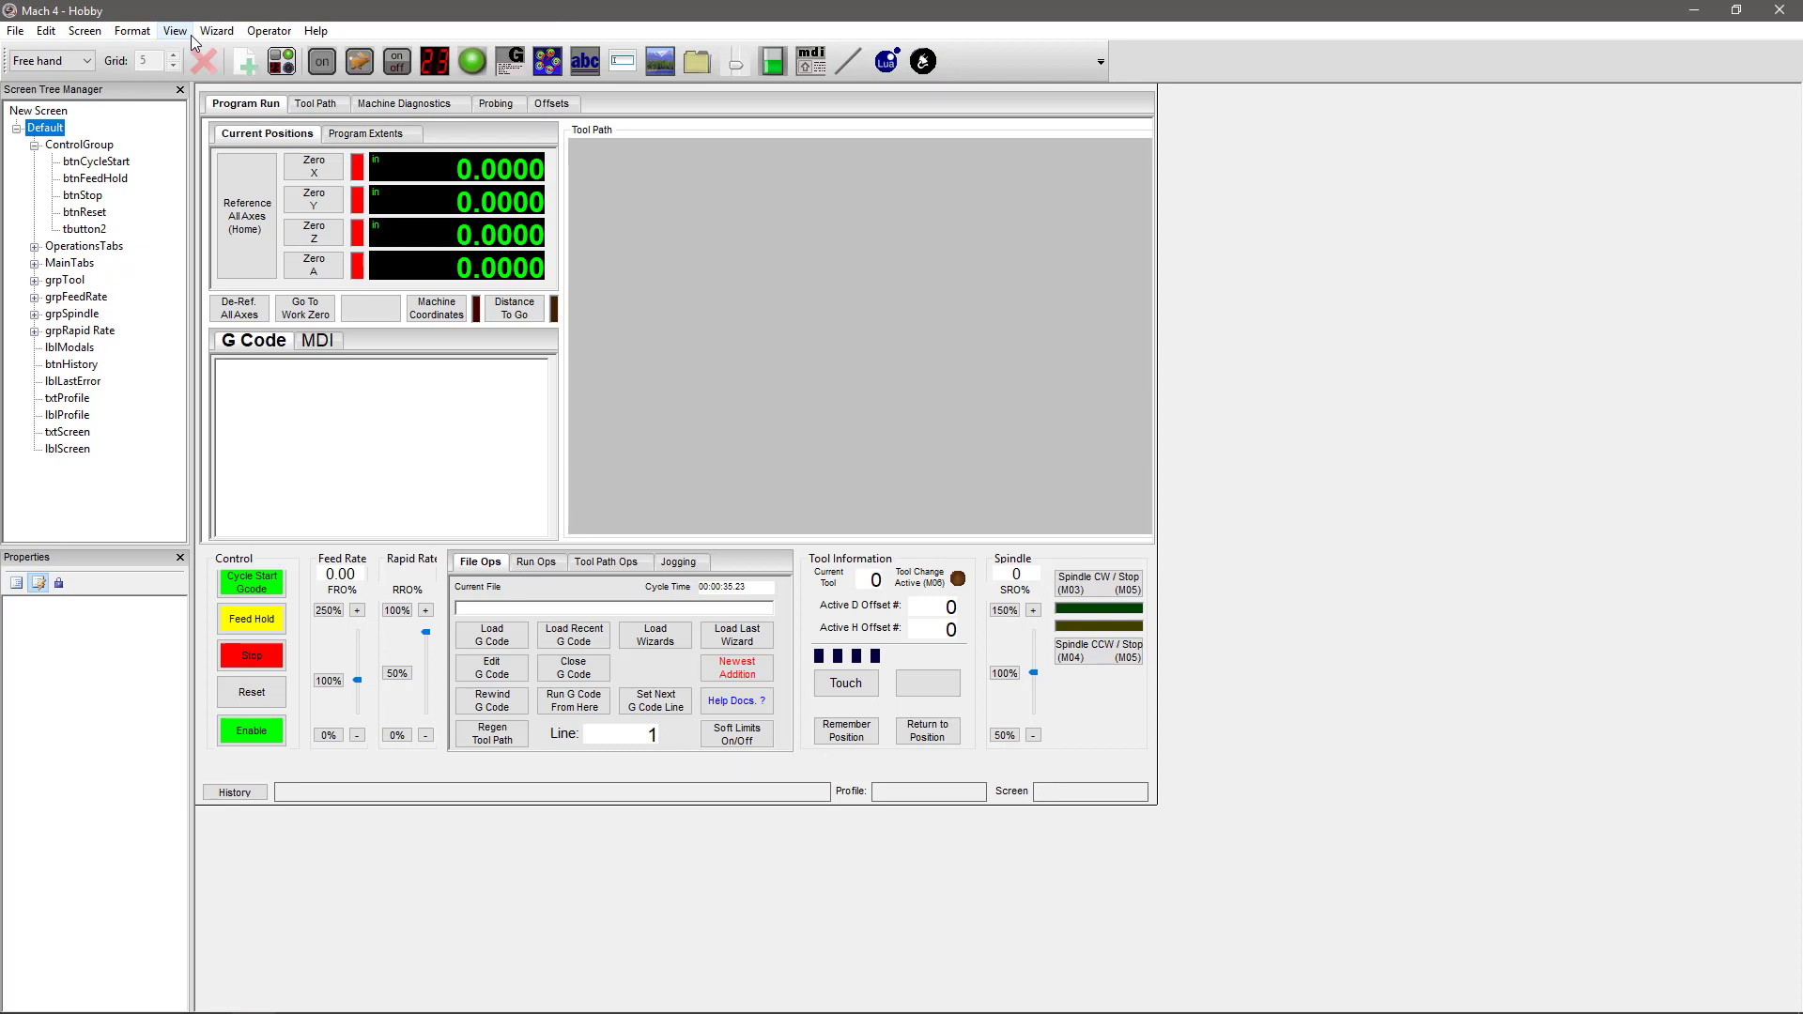
Show the Screen > Add... list of controls like Group, Button, DRO and Tab Control
left_click(47, 33)
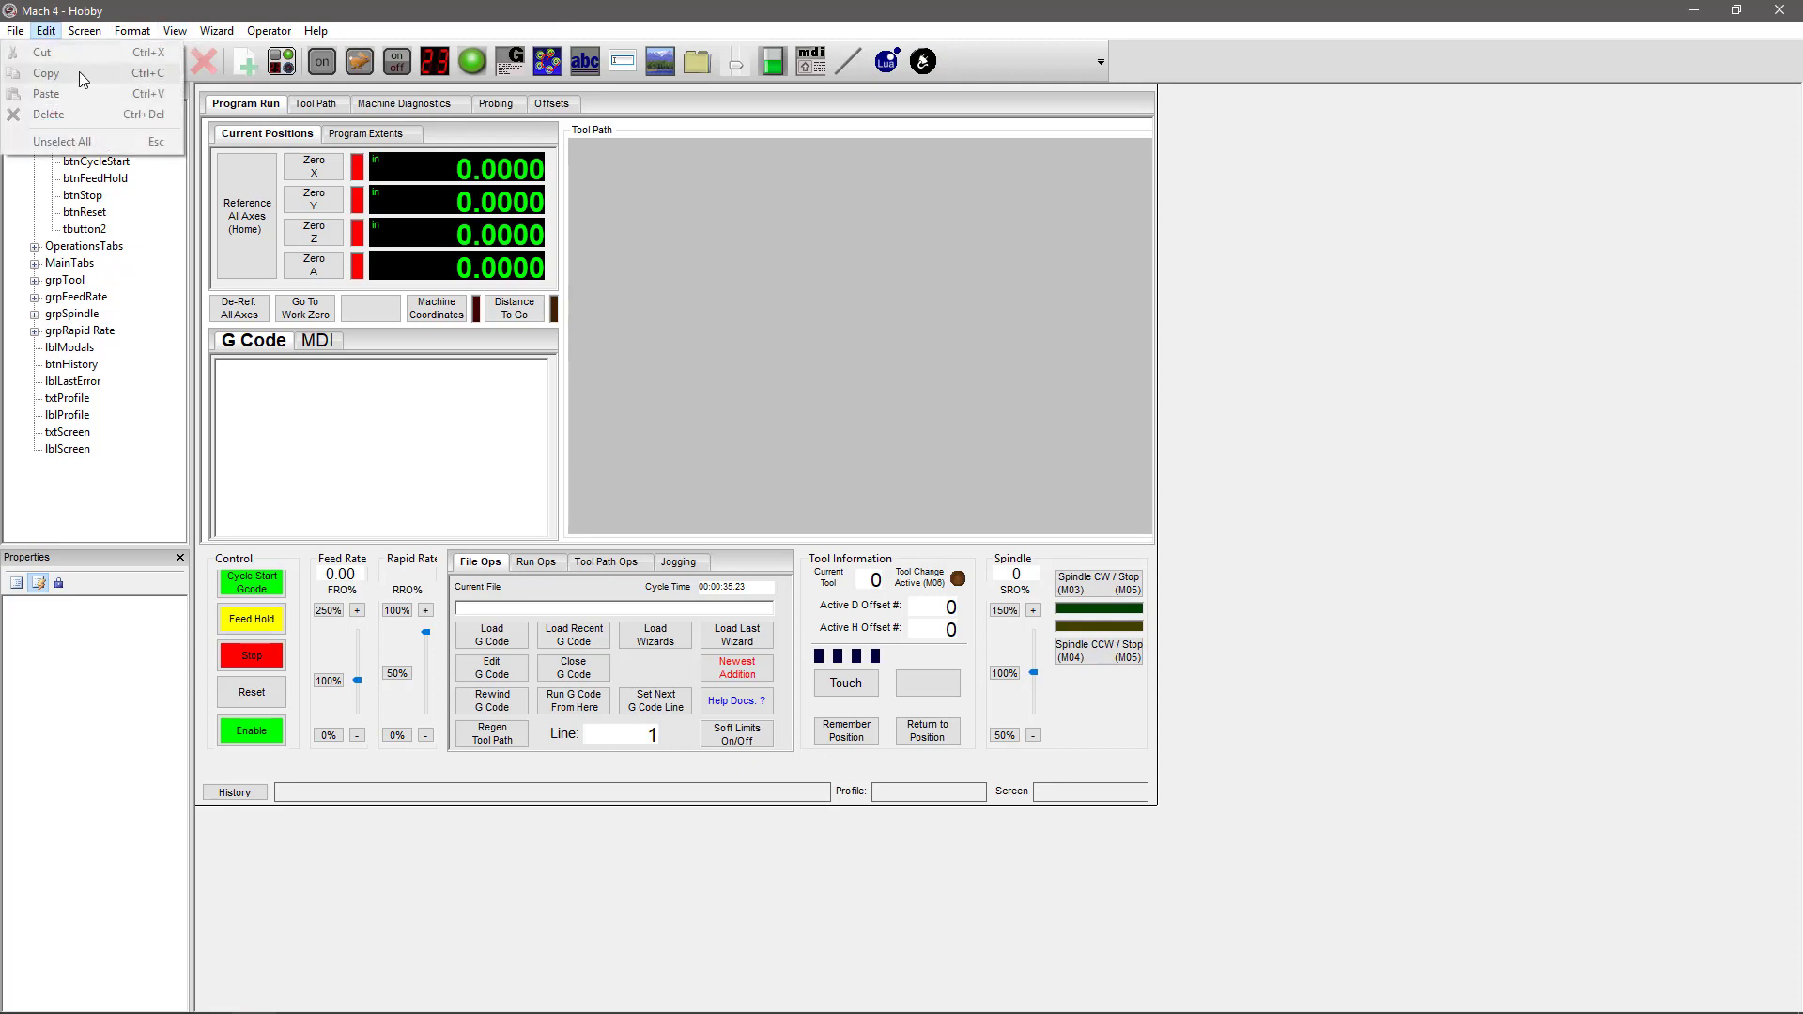
mouse_move(98, 37)
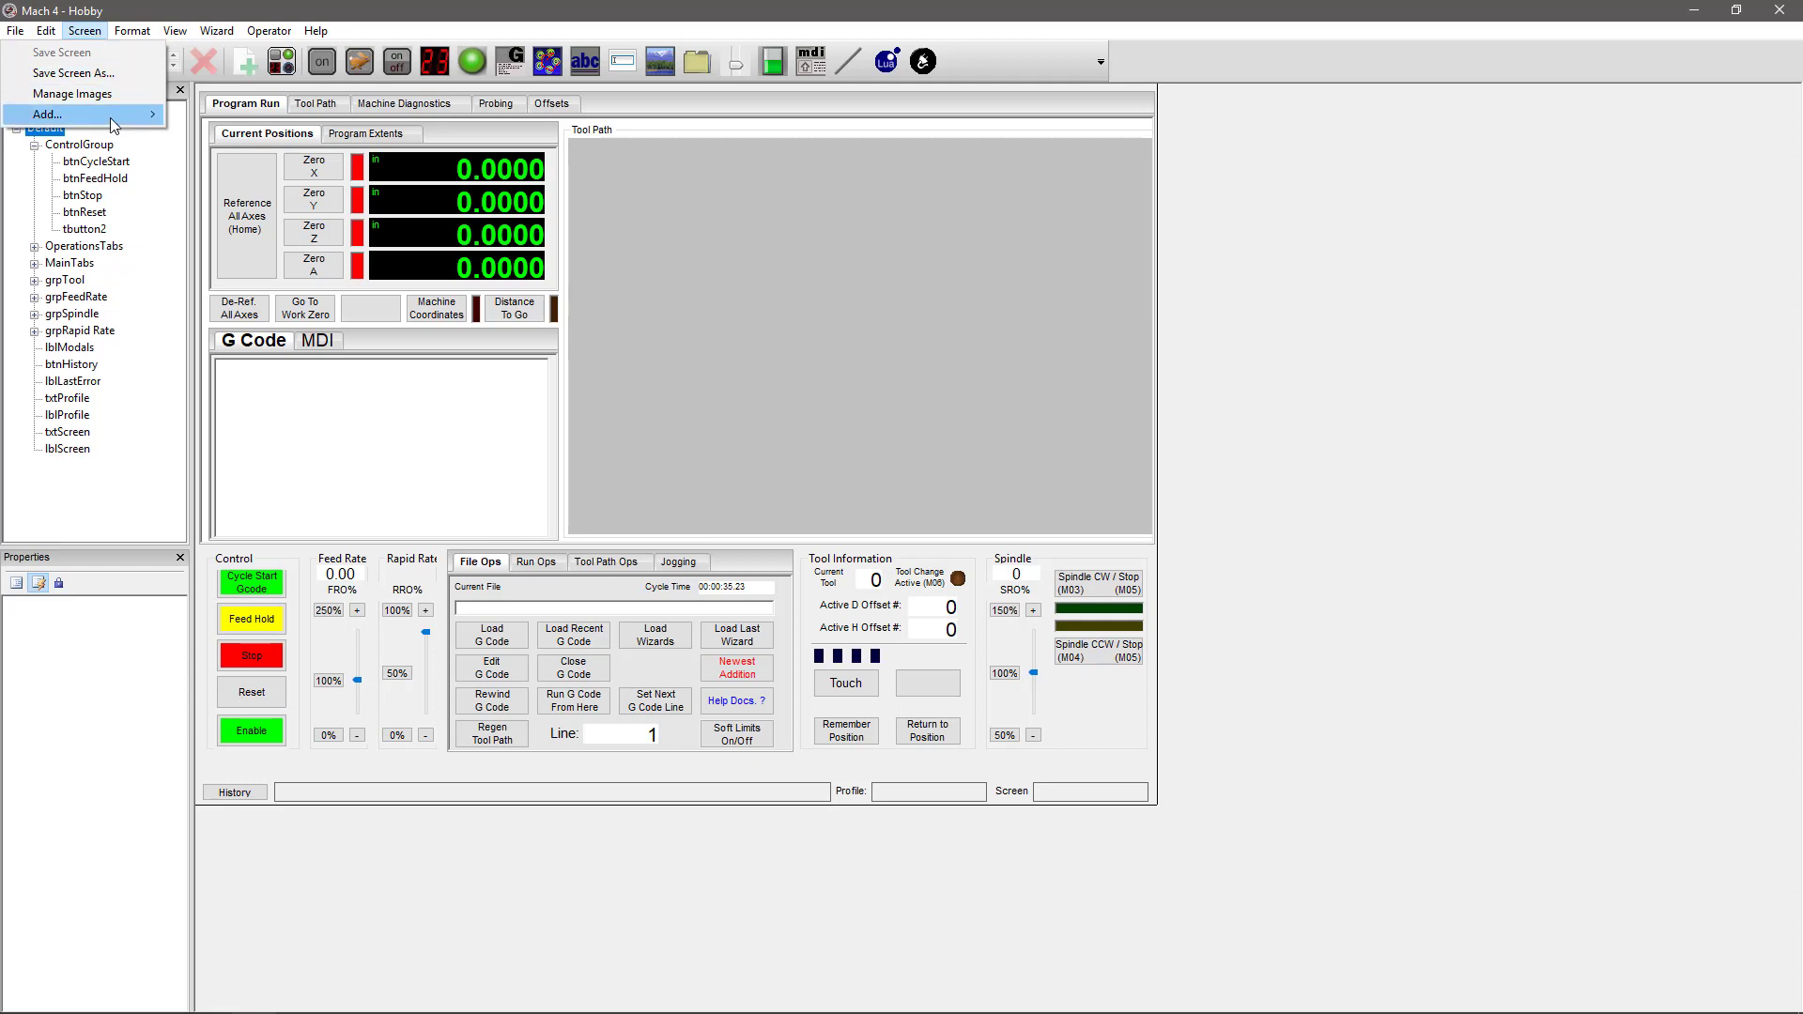
mouse_move(110, 117)
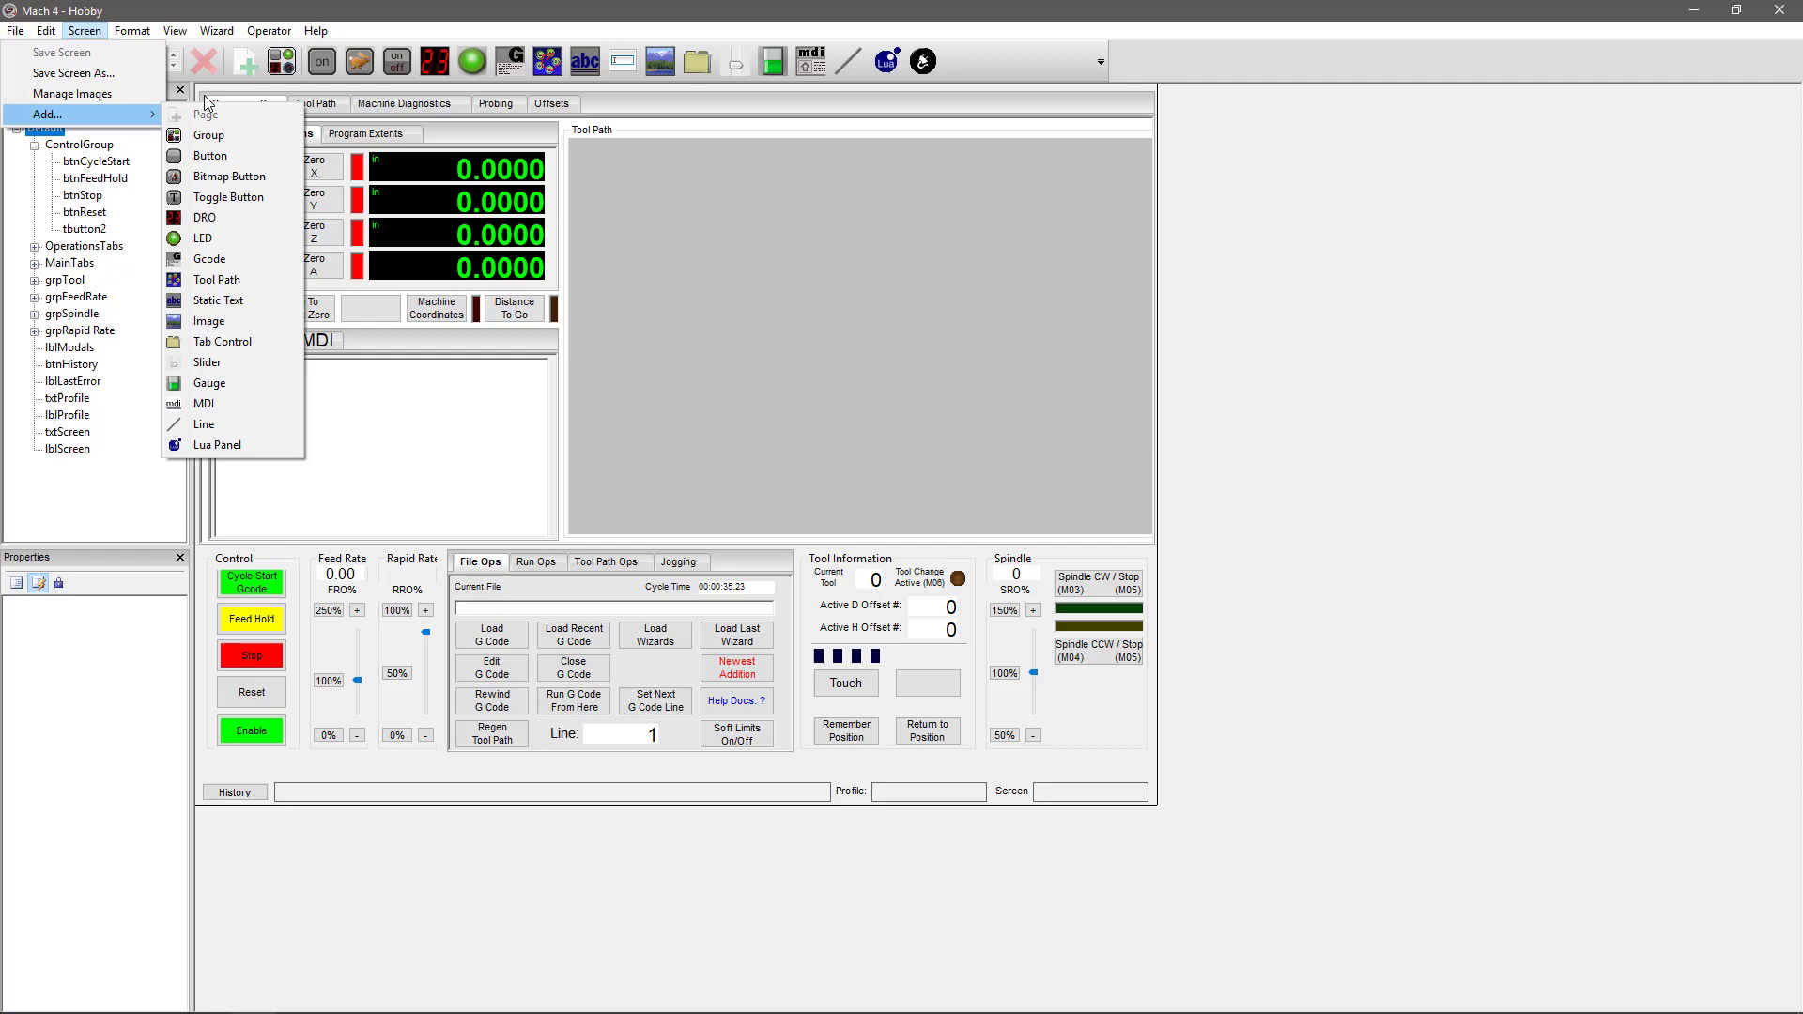
Open Manage Images and preview the existing images, Angle.png through Z Touch.png
left_click(143, 94)
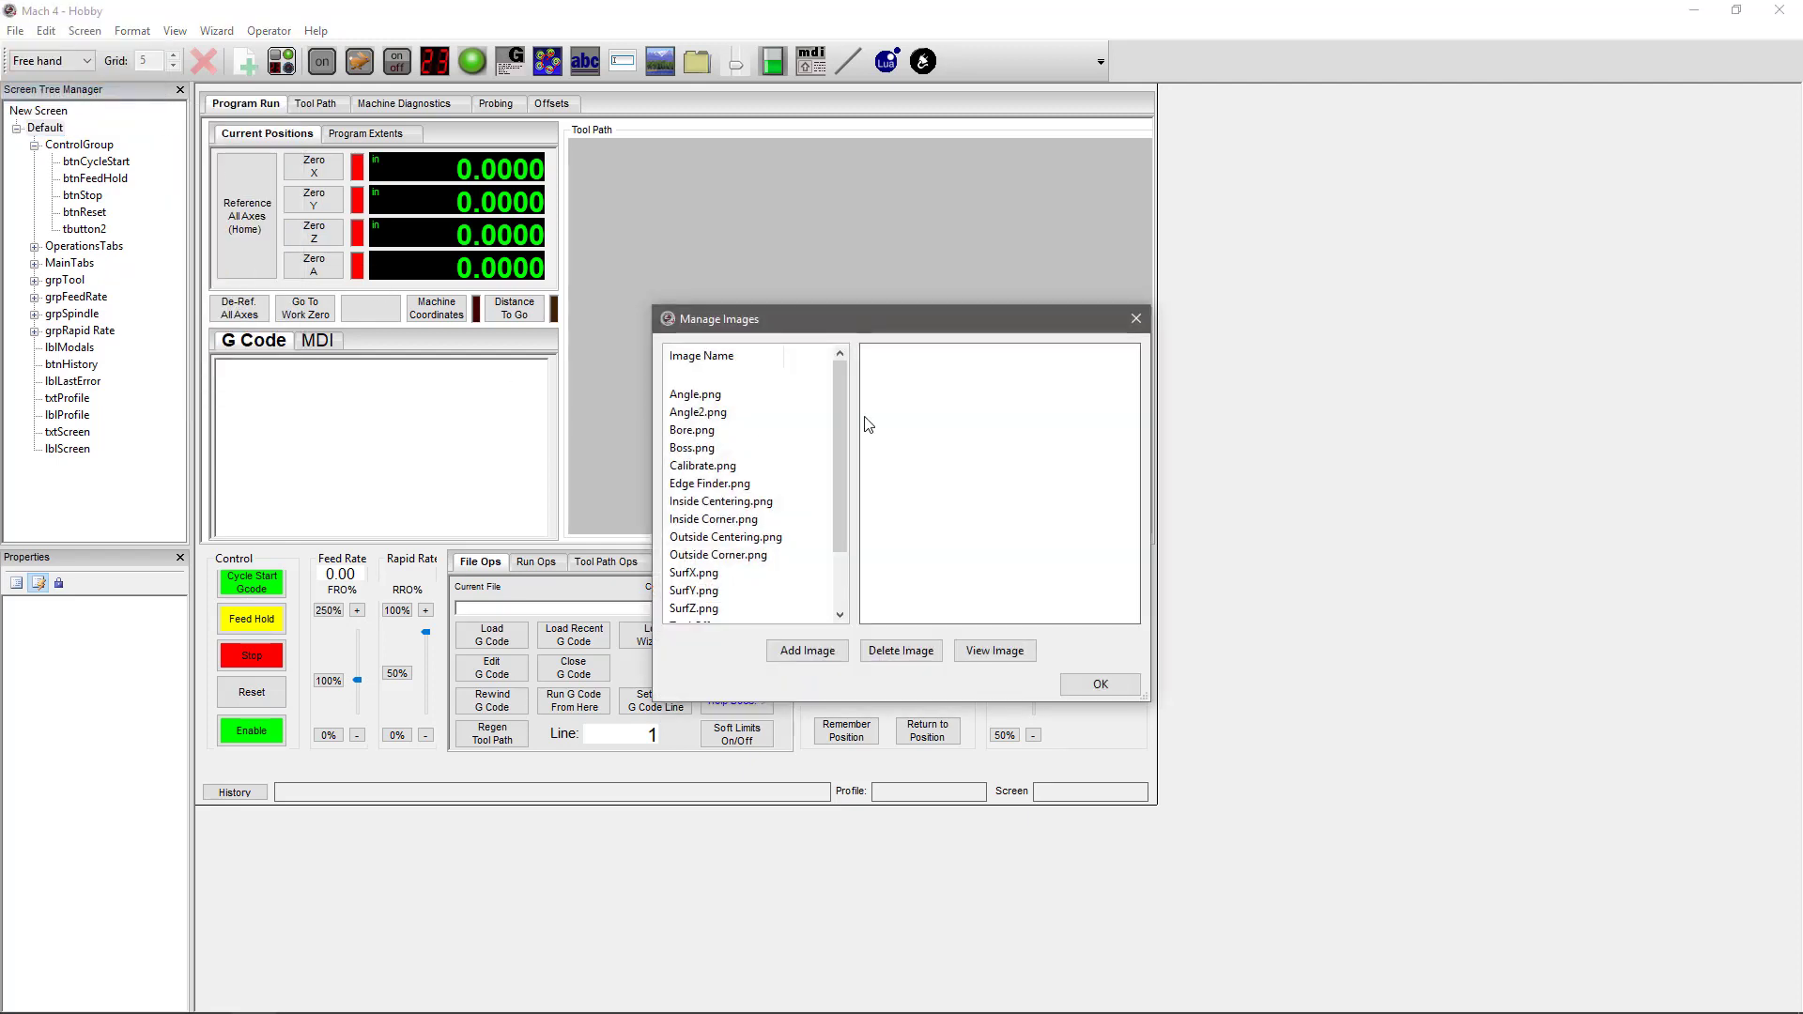
left_click_drag(826, 313, 719, 291)
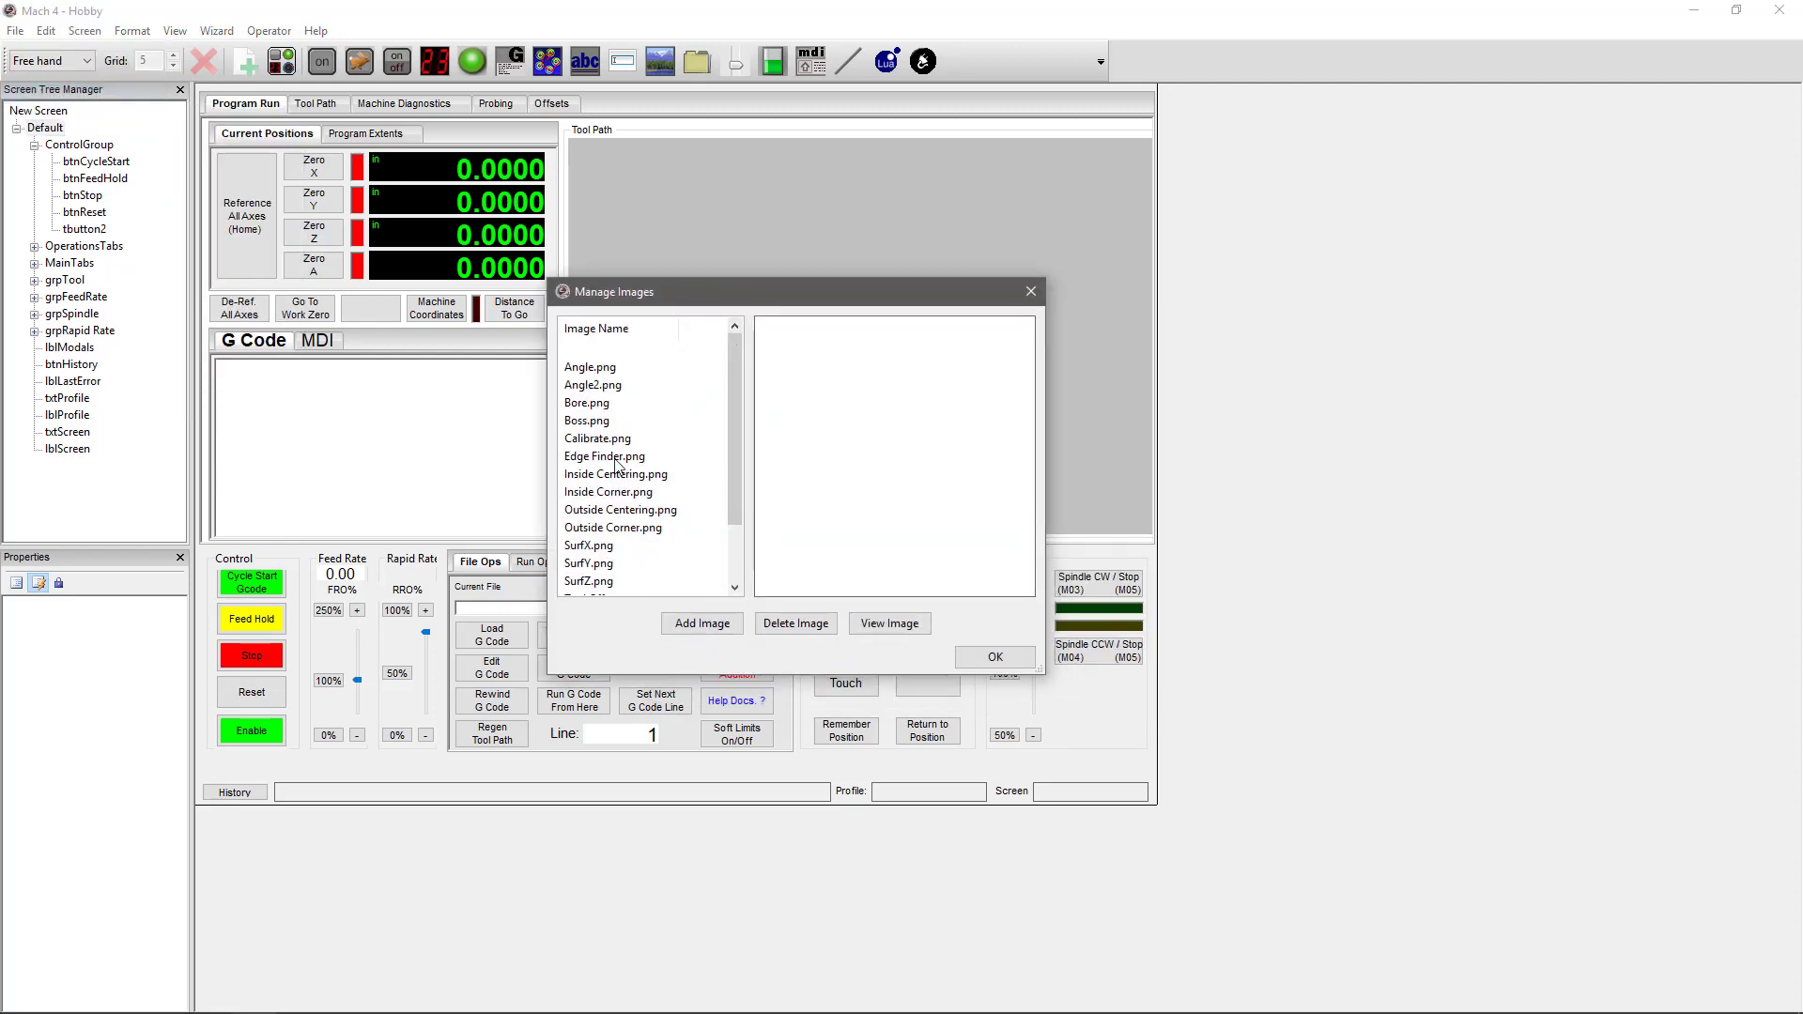
left_click(610, 372)
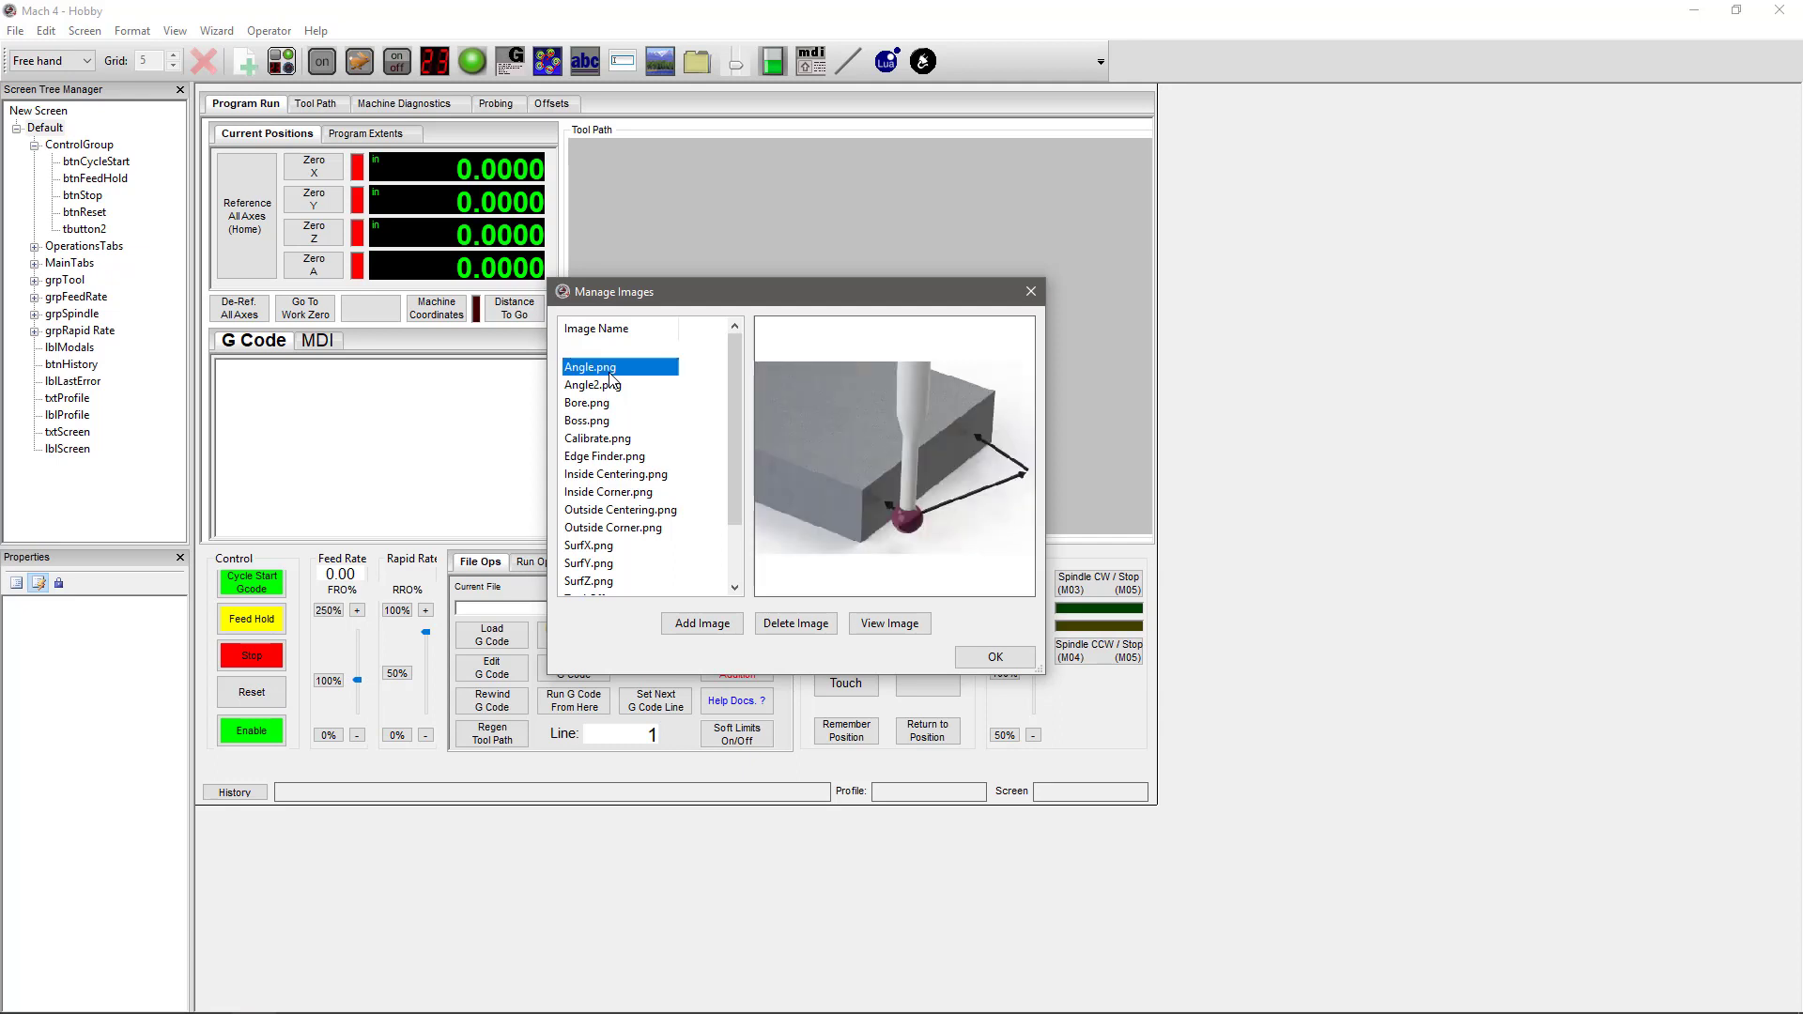
left_click(611, 386)
left_click(609, 404)
left_click(615, 457)
left_click(627, 494)
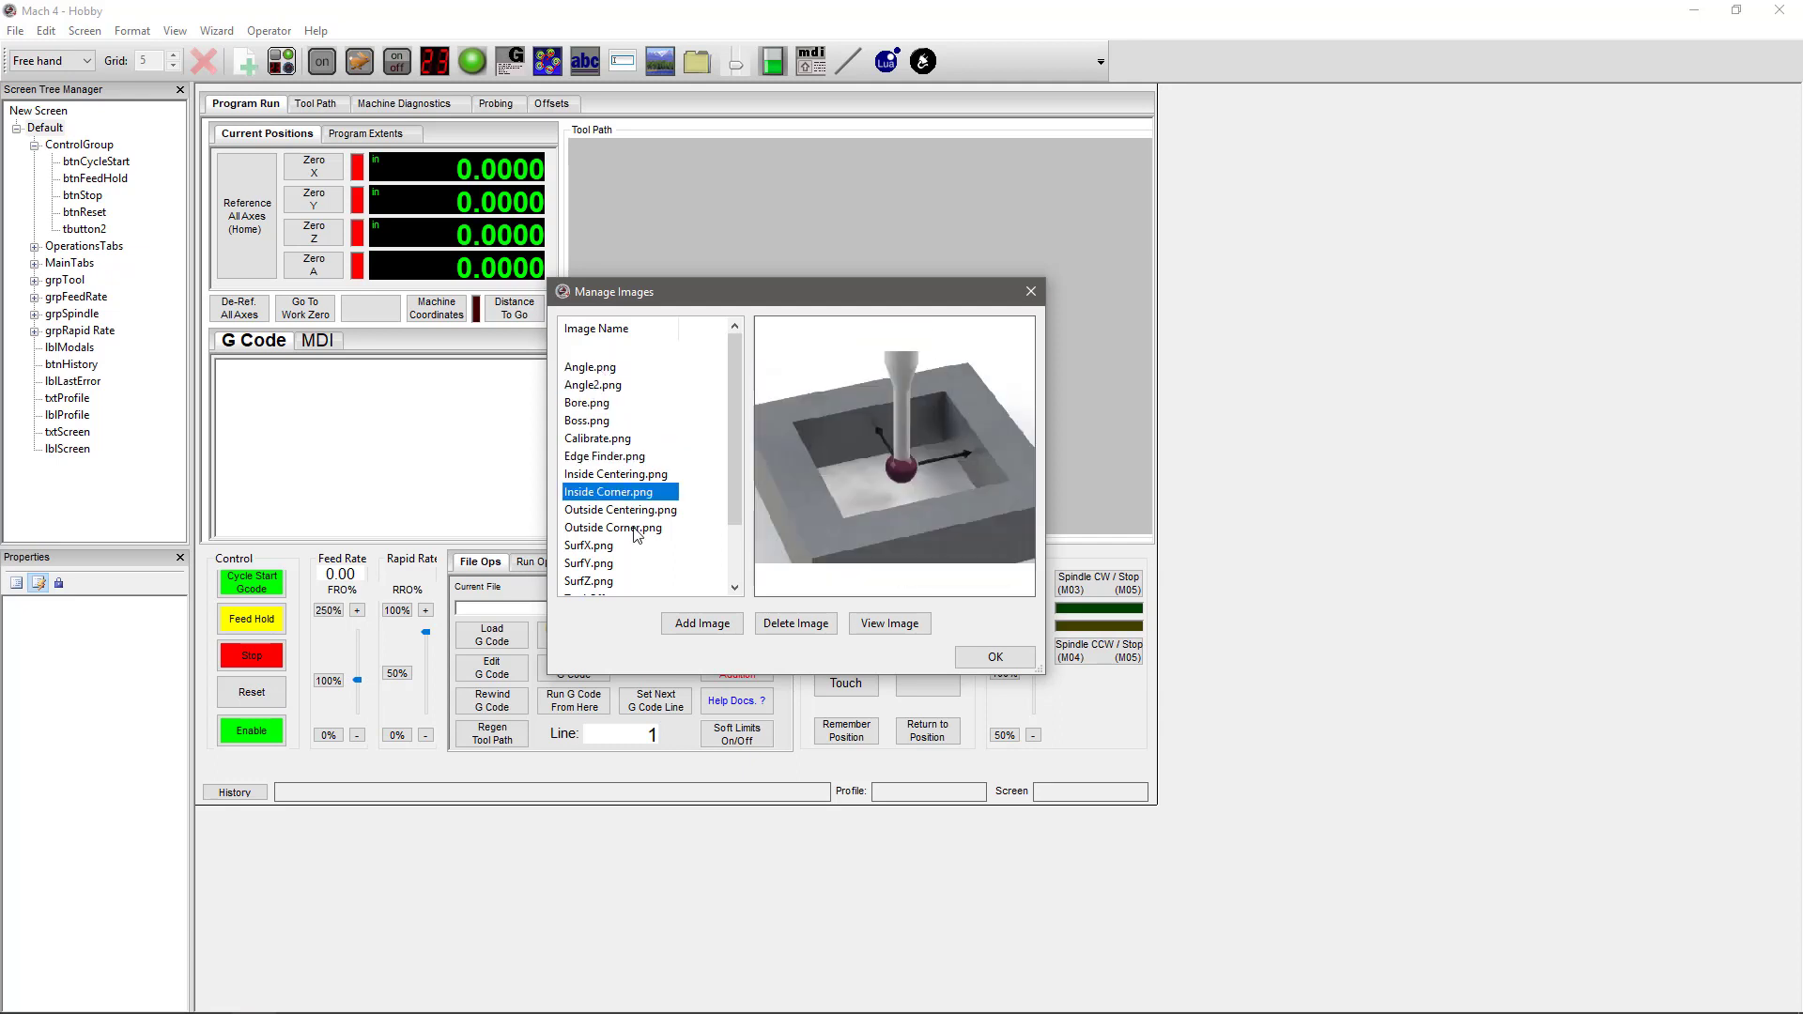
left_click(627, 529)
left_click(627, 563)
left_click_drag(740, 451, 735, 527)
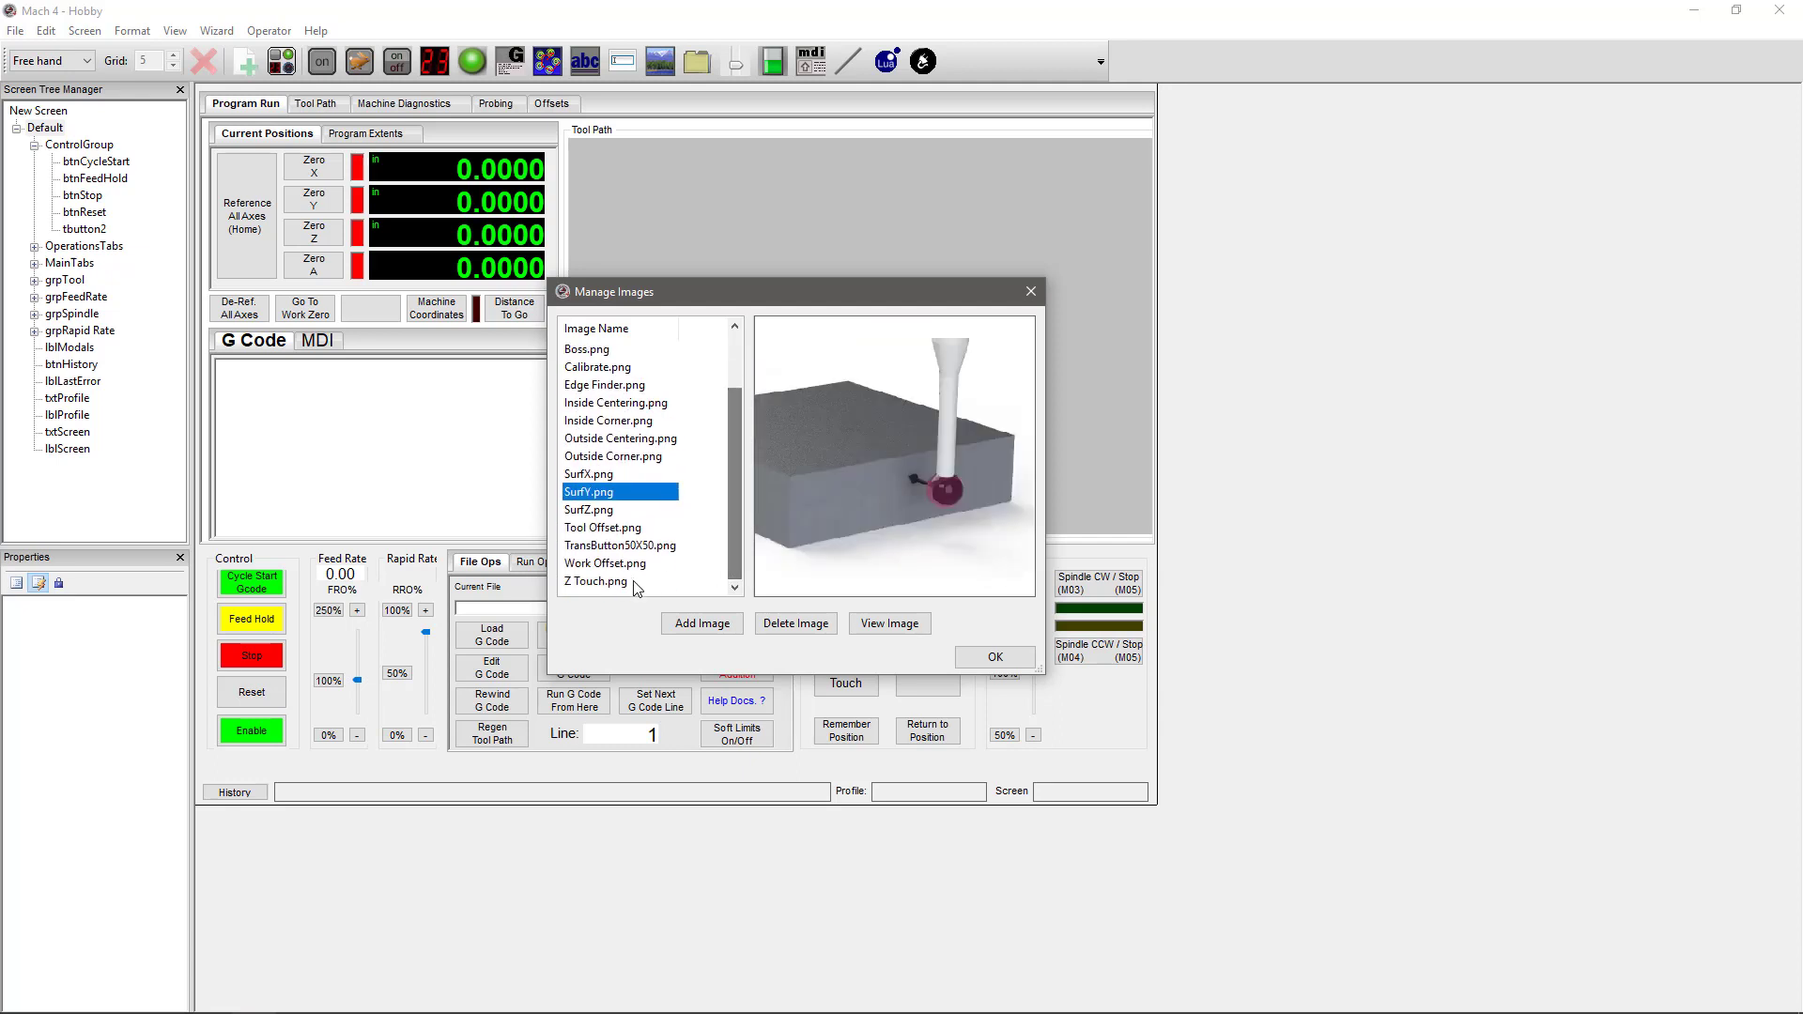
left_click(601, 581)
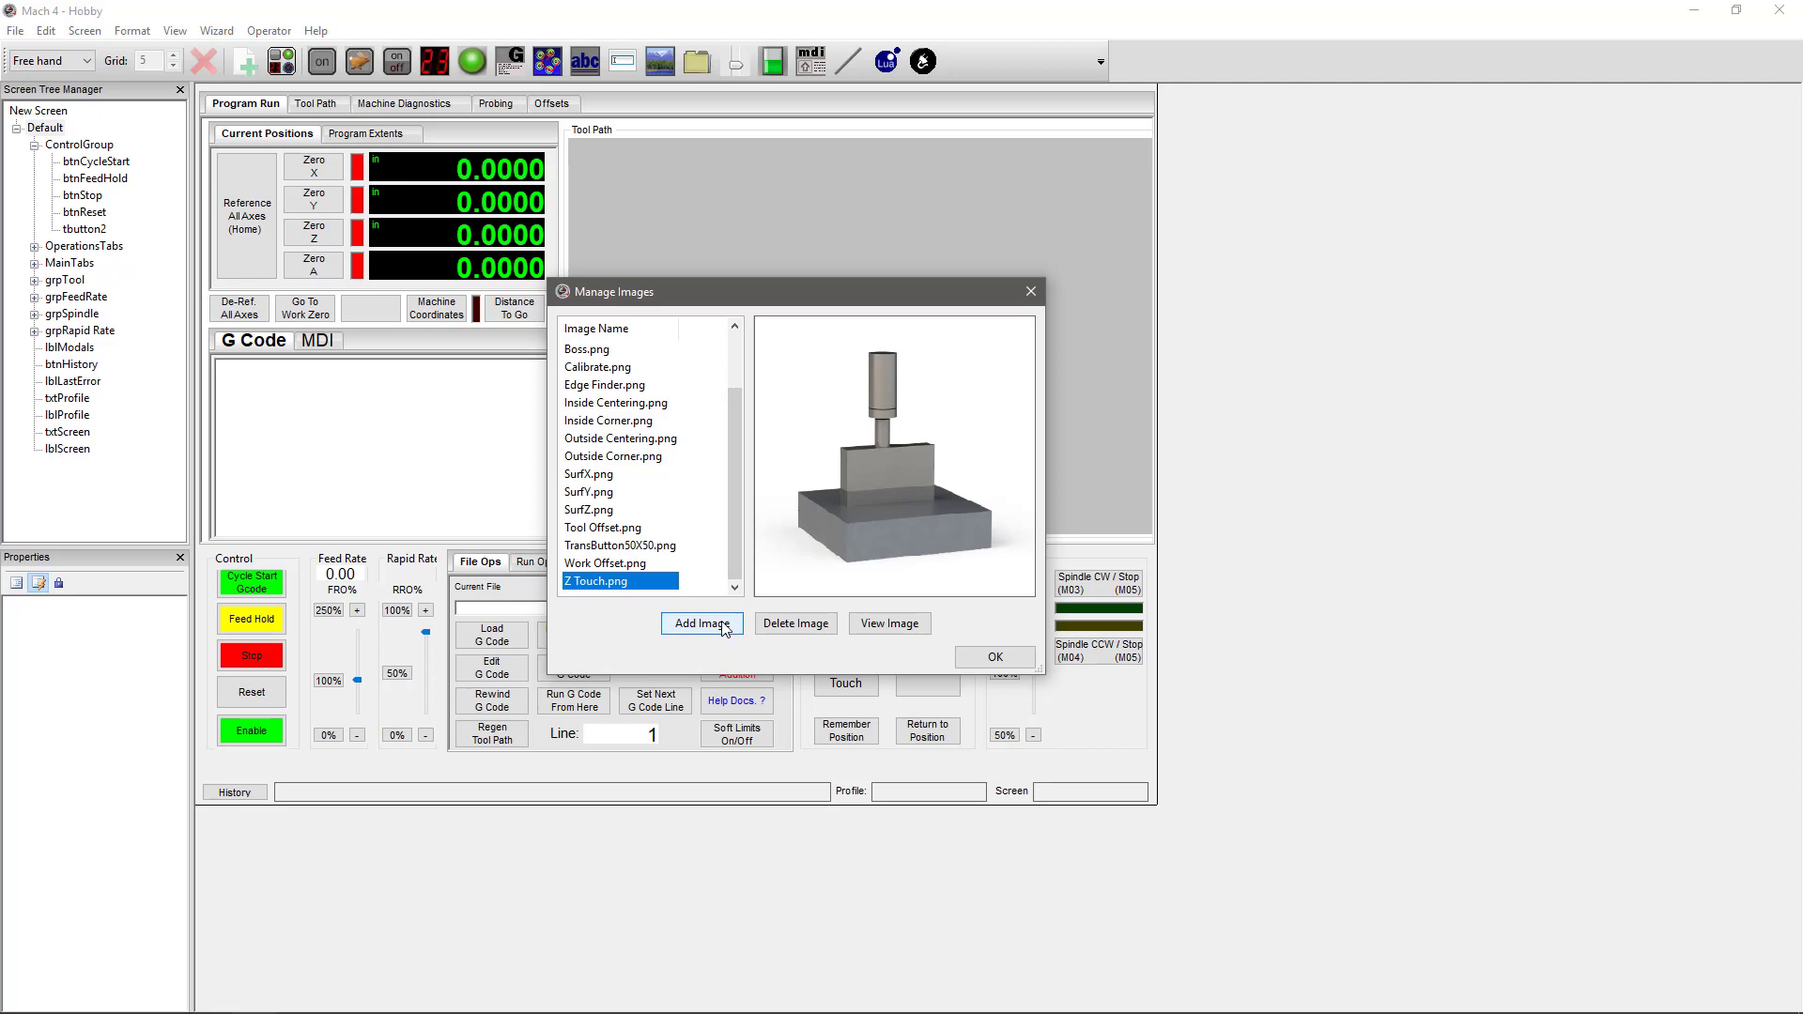
Import the Desktop's thumbs up and thumbs down png pictures, then close the library
left_click(726, 625)
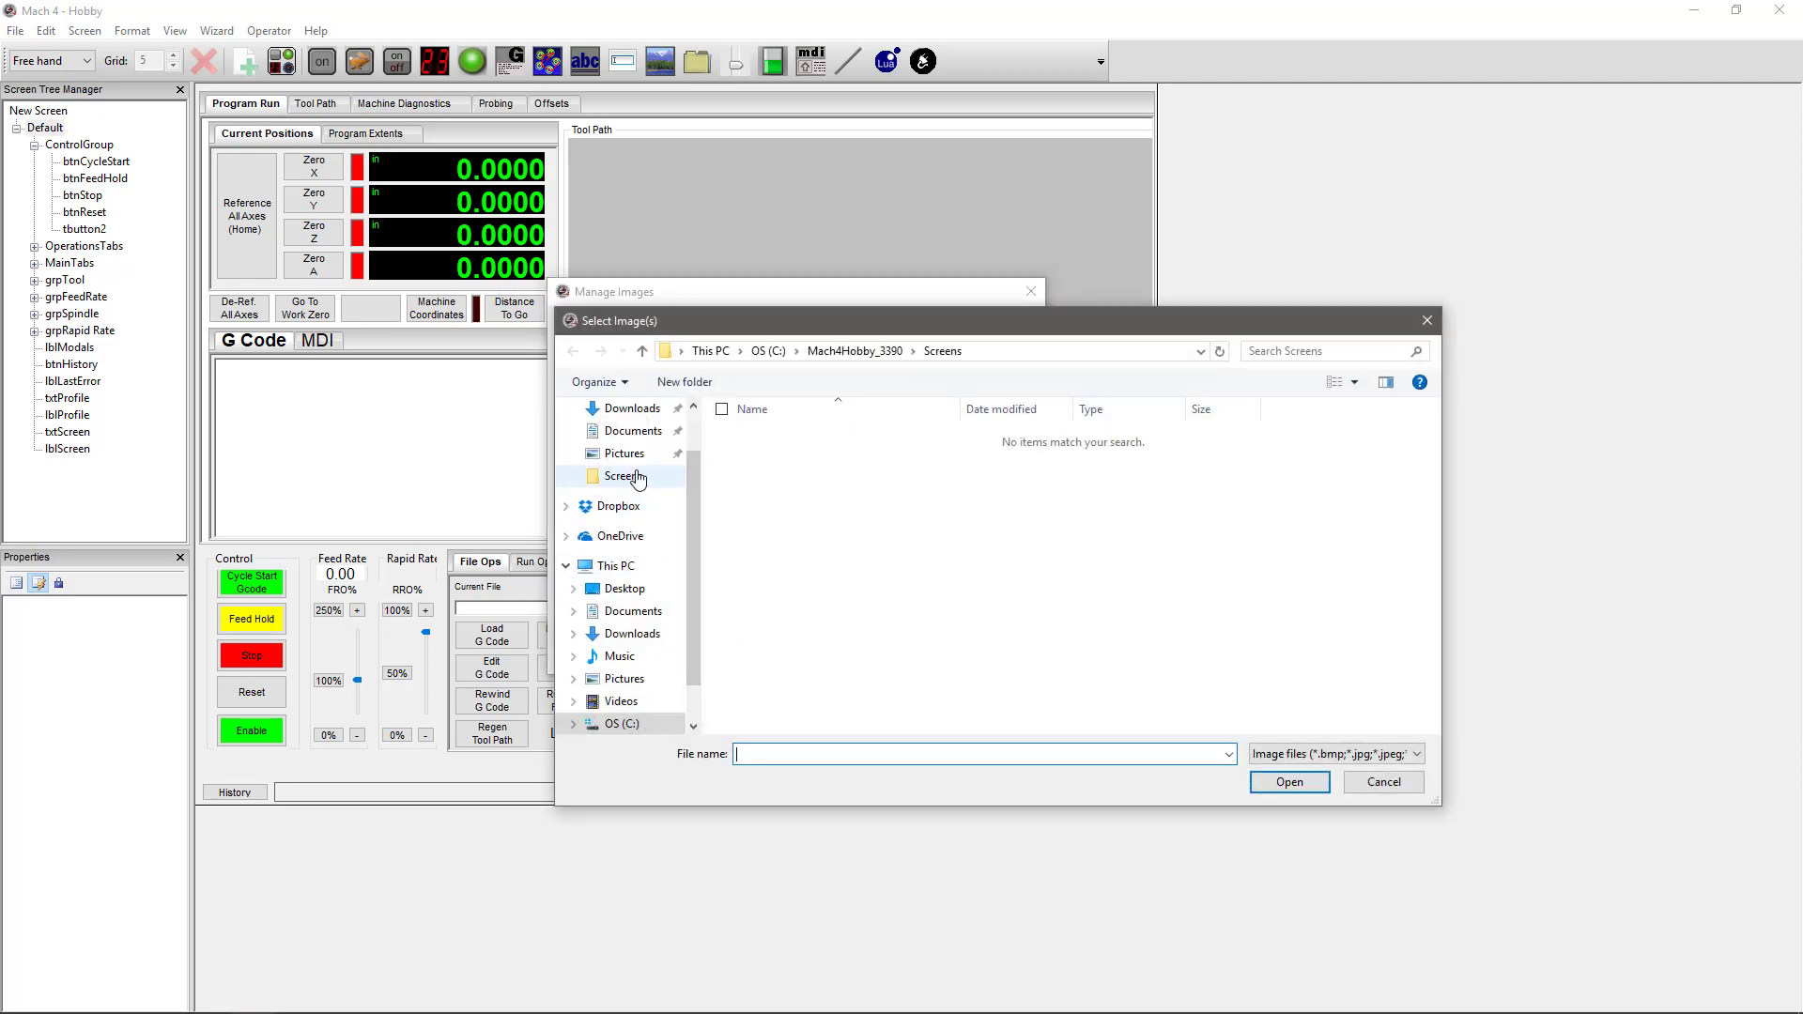
left_click_drag(693, 488, 693, 436)
left_click(624, 447)
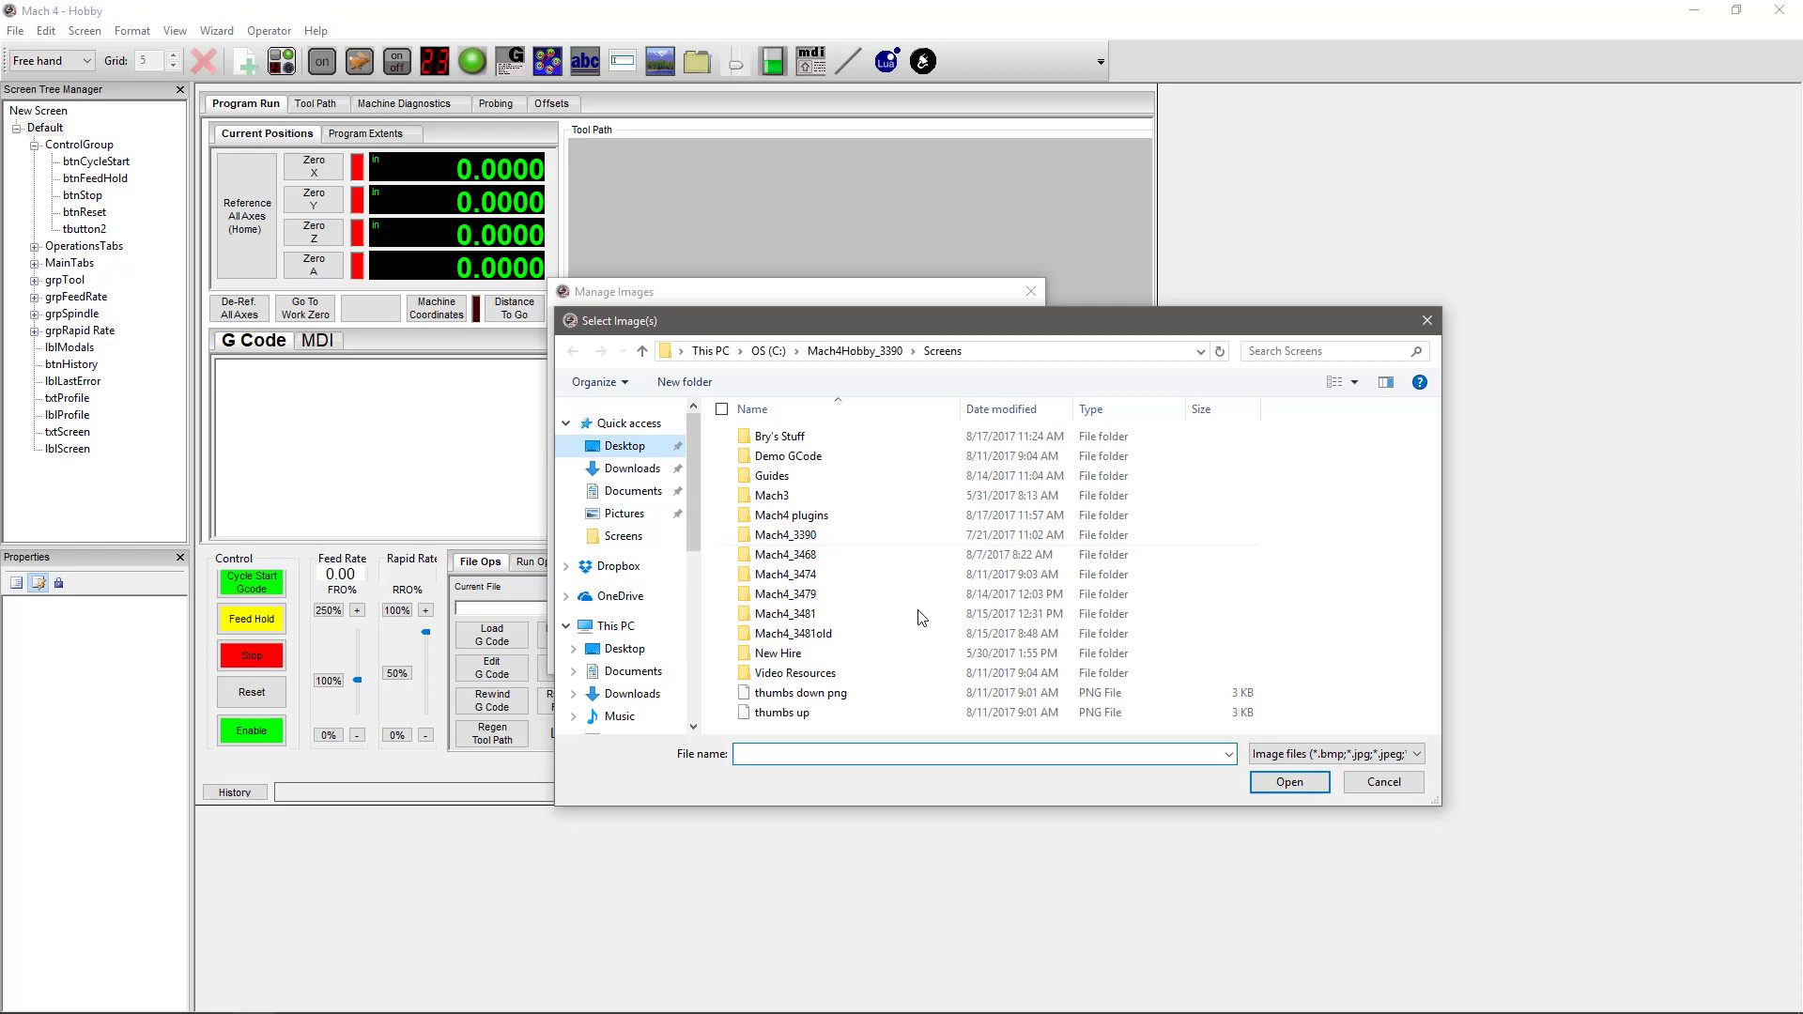
left_click(826, 713)
left_click(1317, 776)
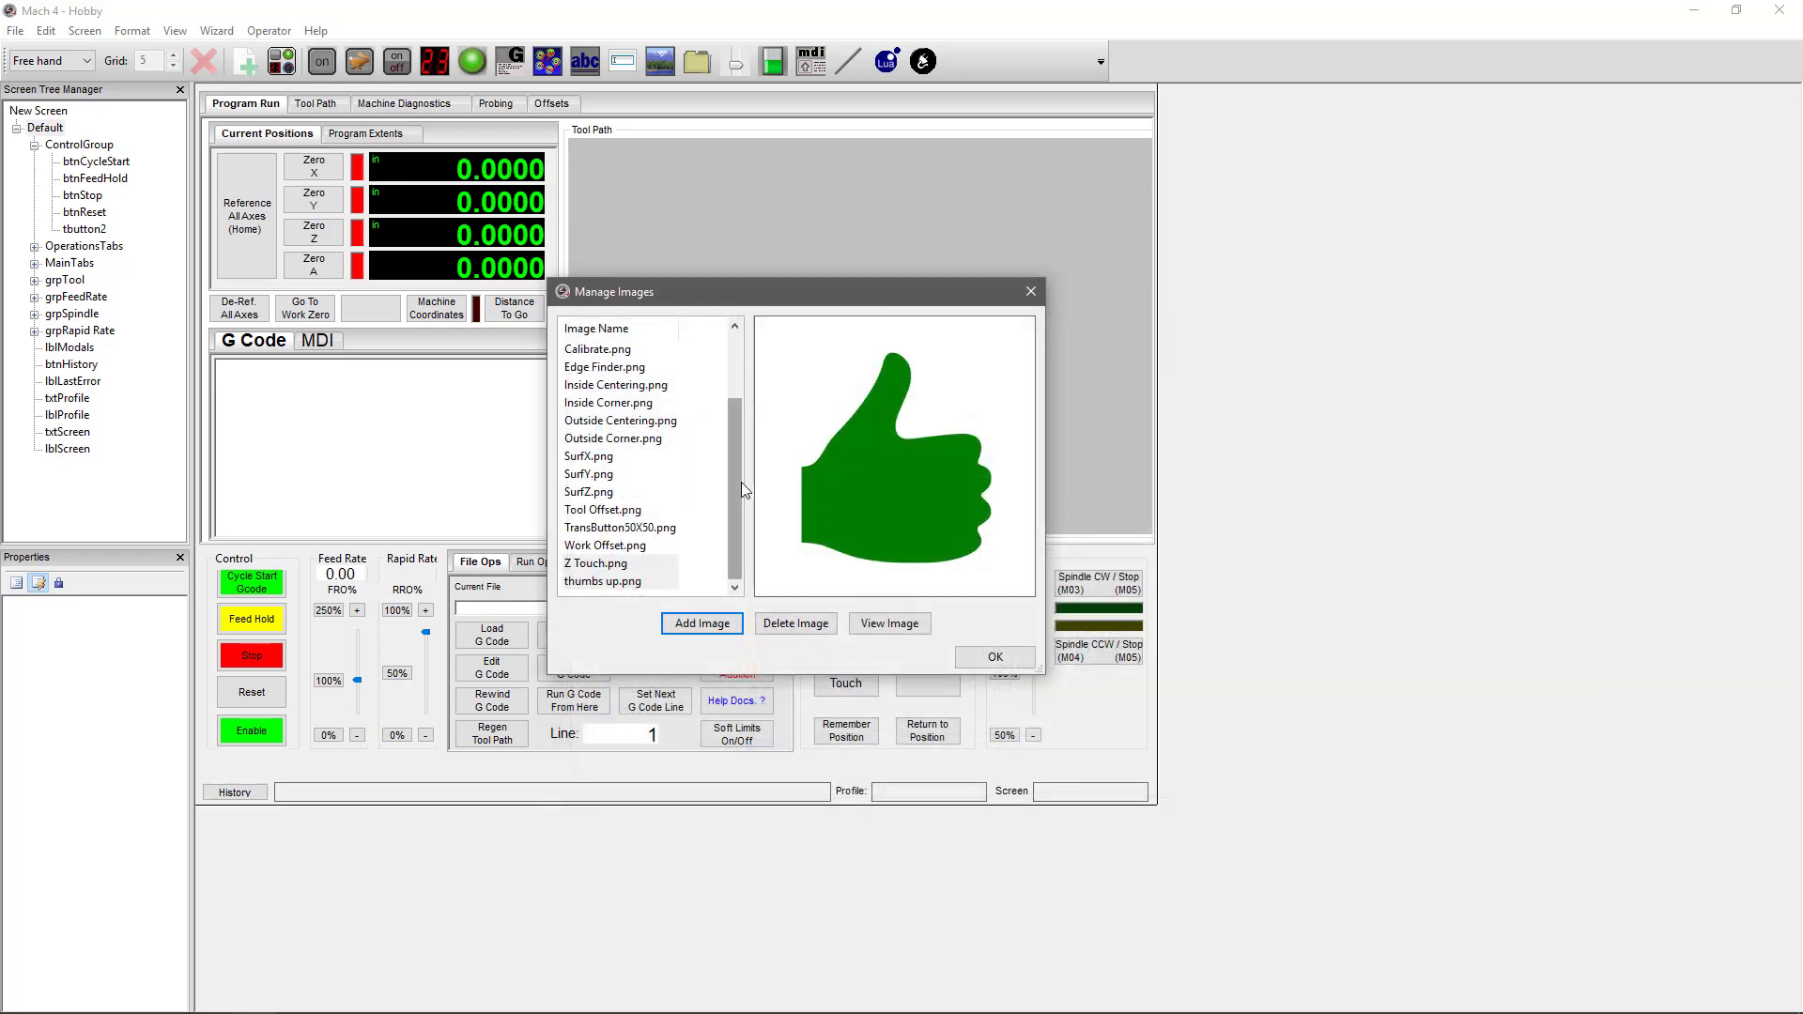
left_click(724, 629)
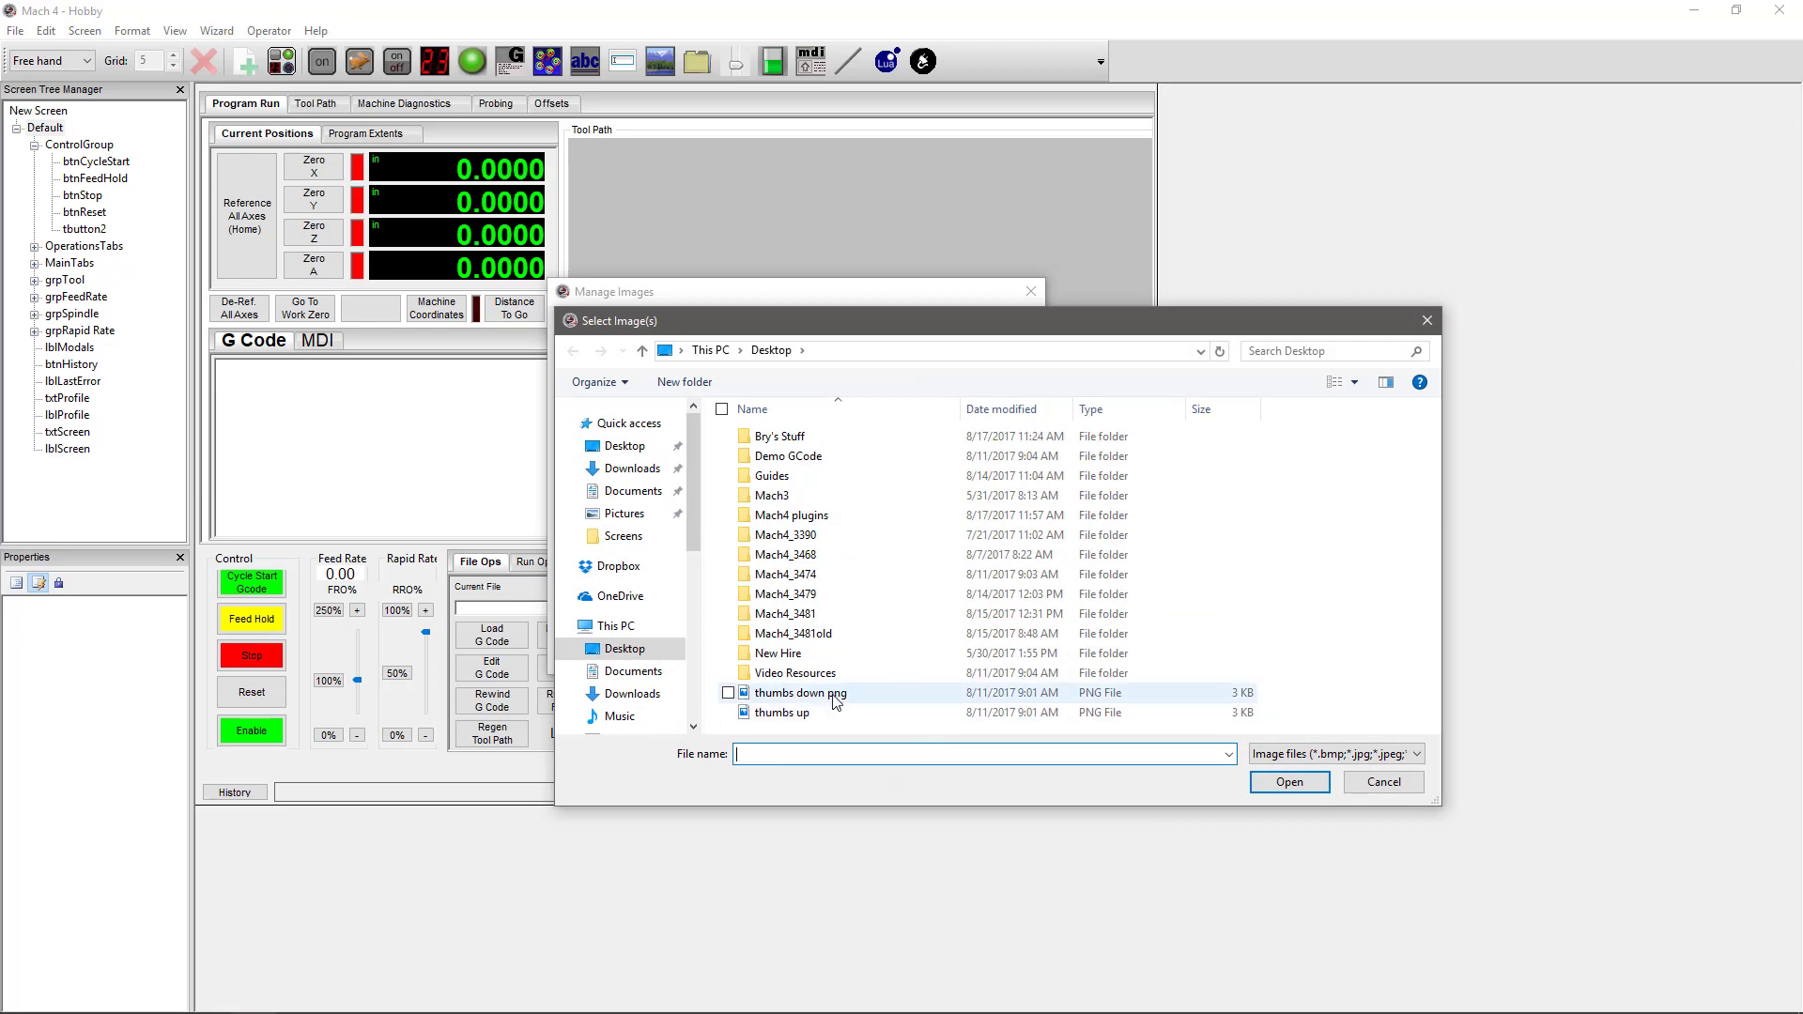
left_click(834, 695)
left_click(1276, 783)
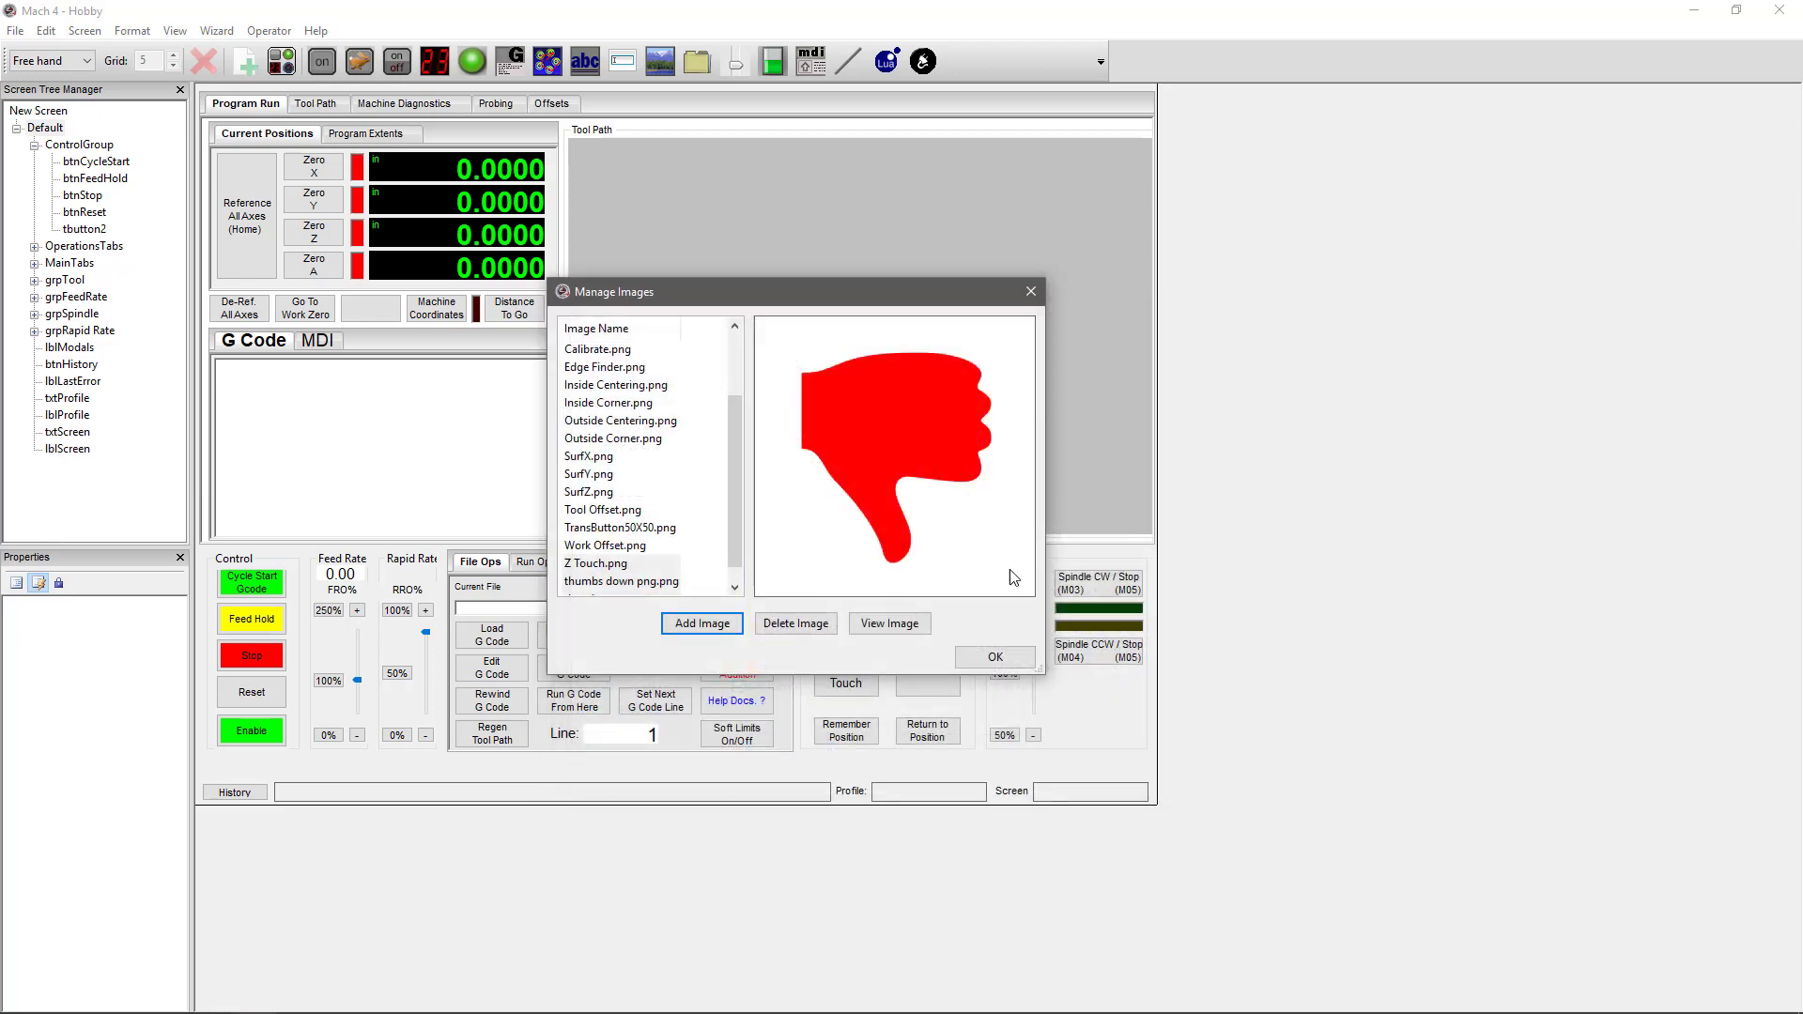
left_click(988, 655)
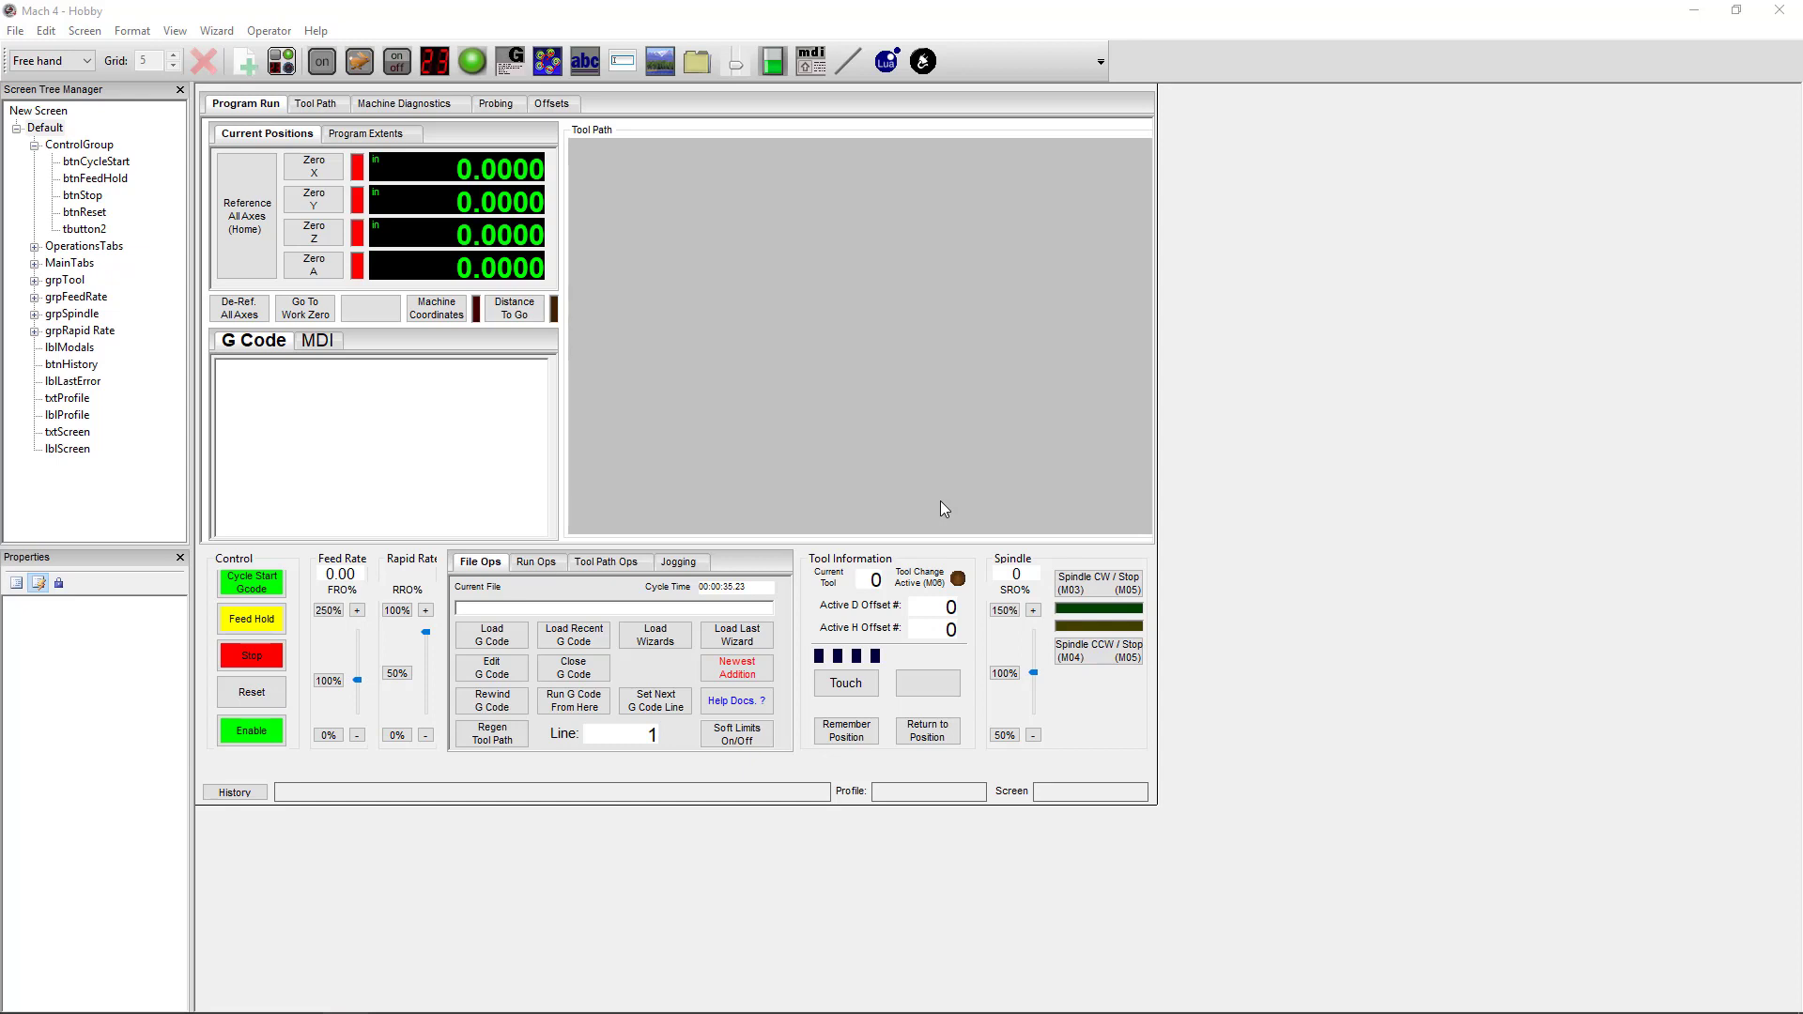
left_click(139, 31)
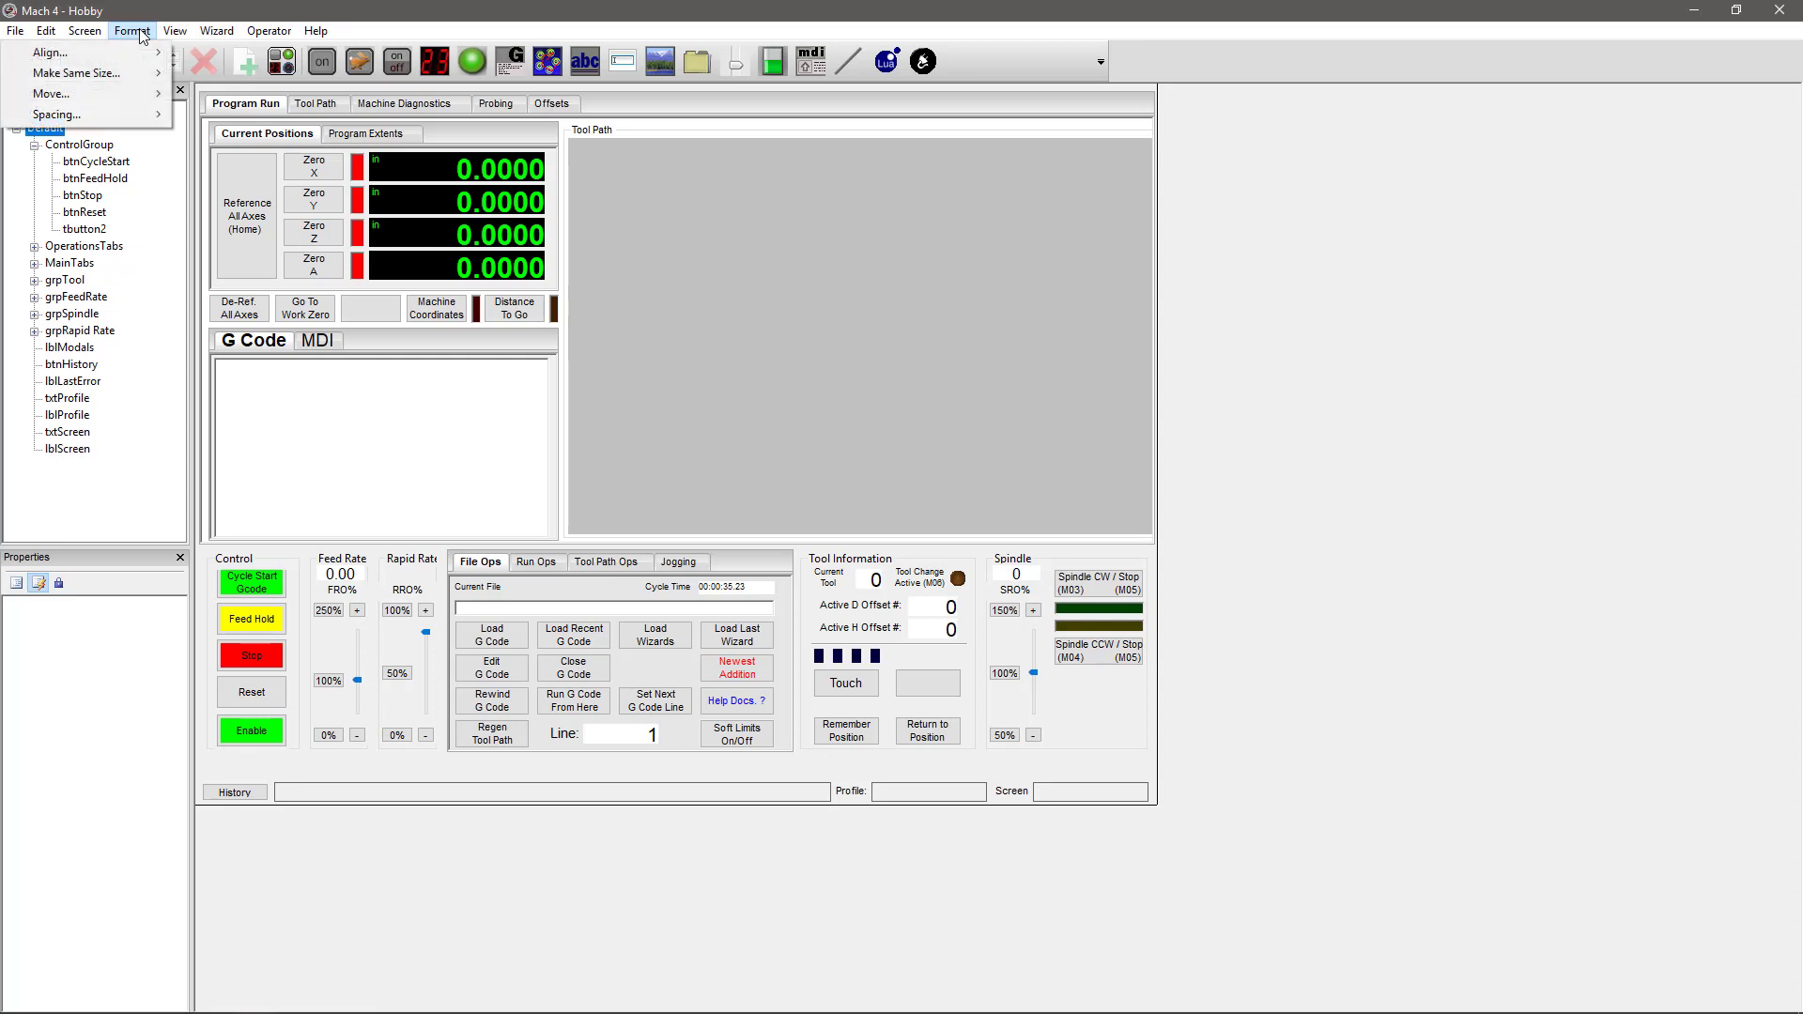
mouse_move(145, 56)
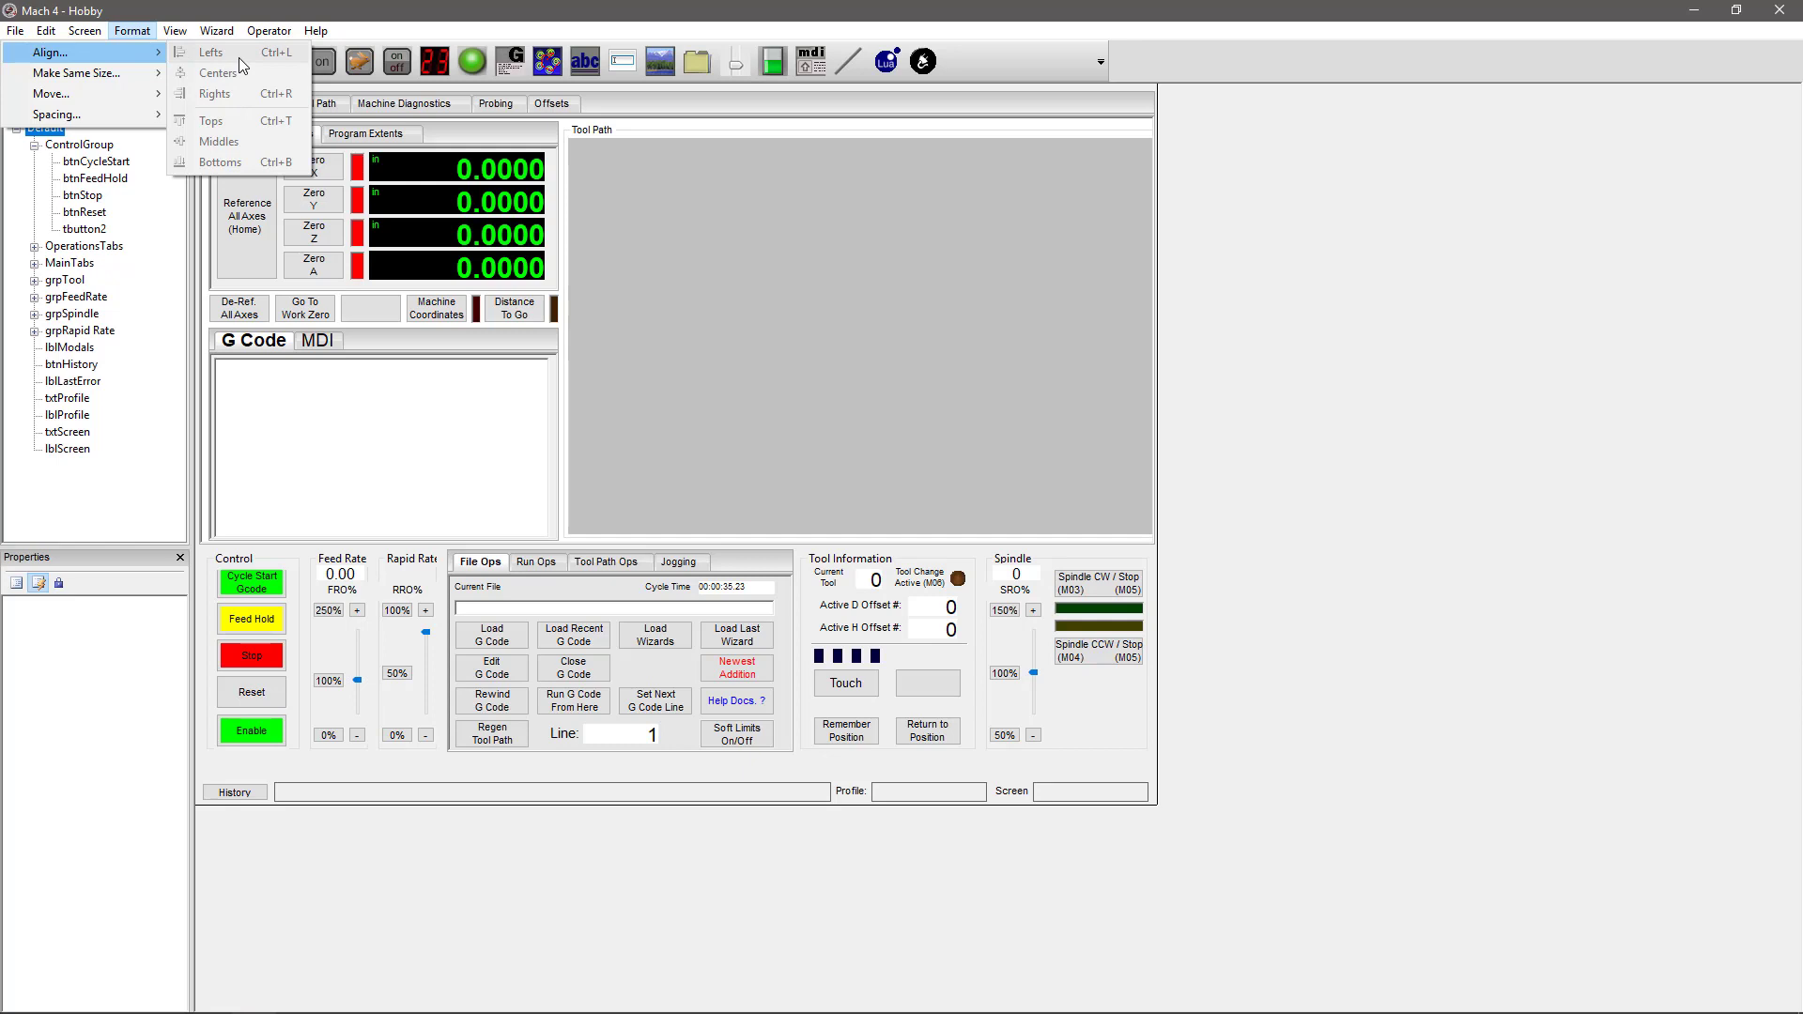
left_click(262, 582)
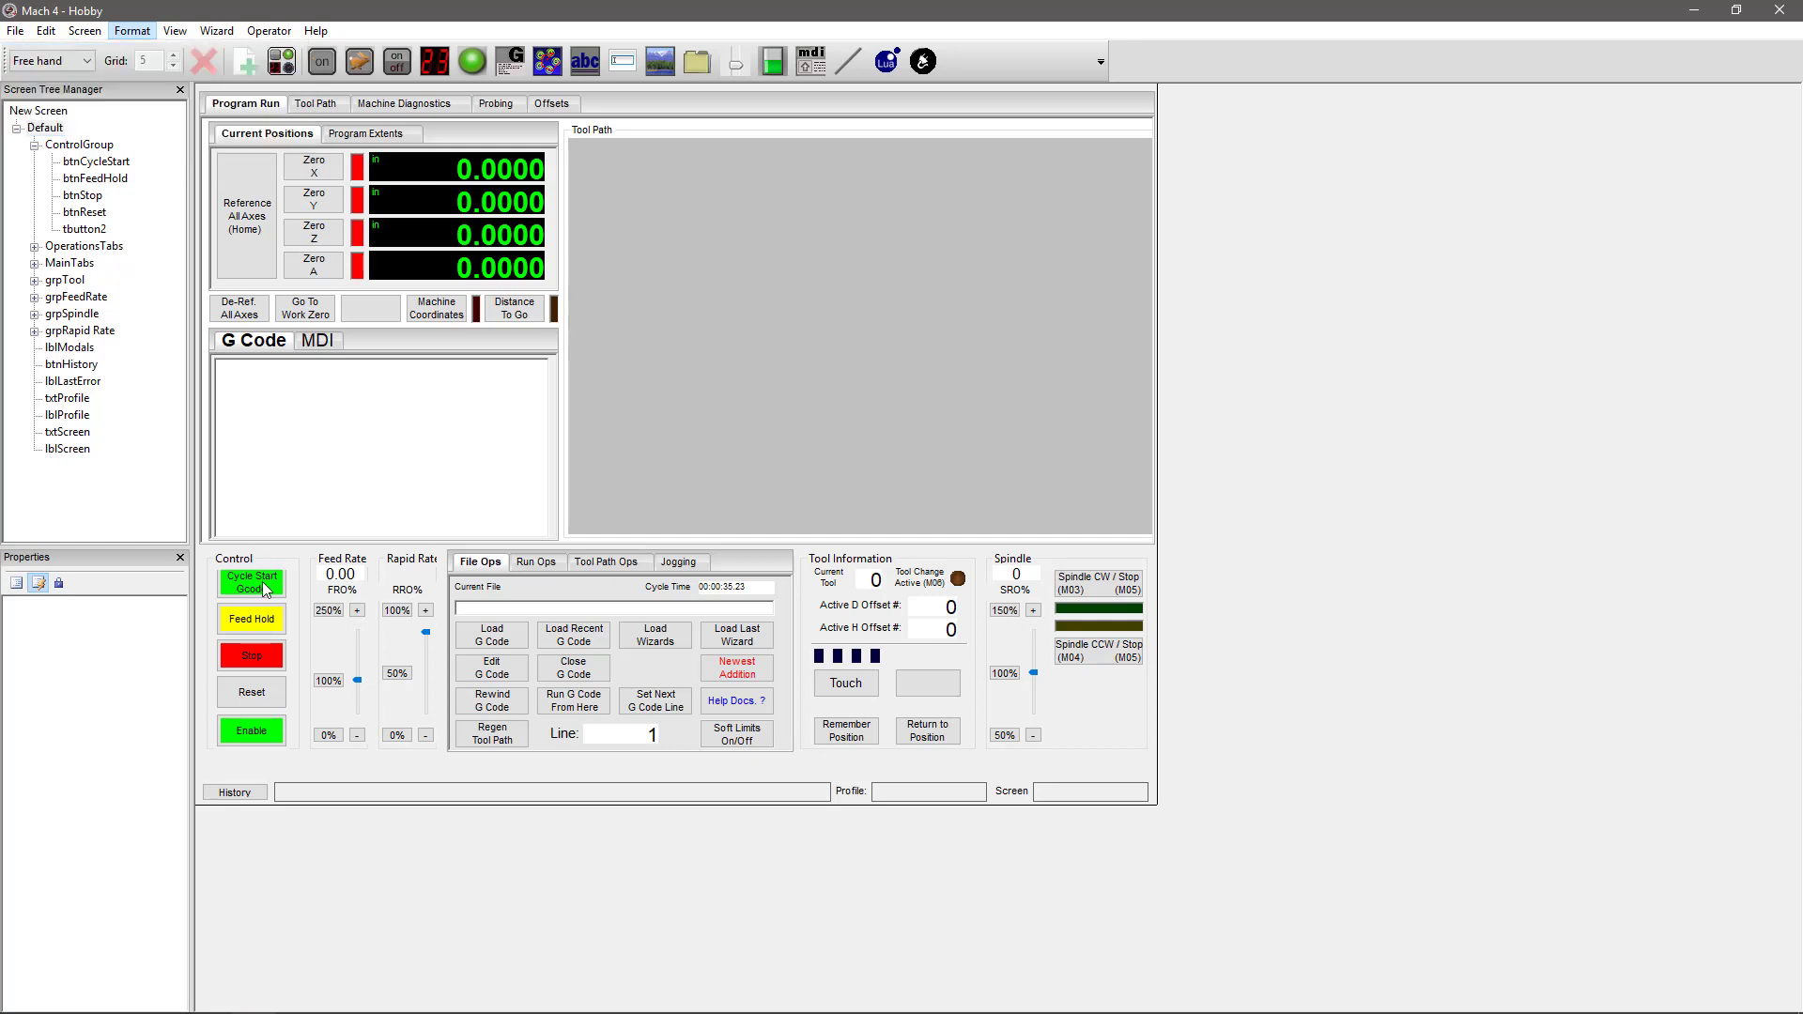
left_click(262, 582)
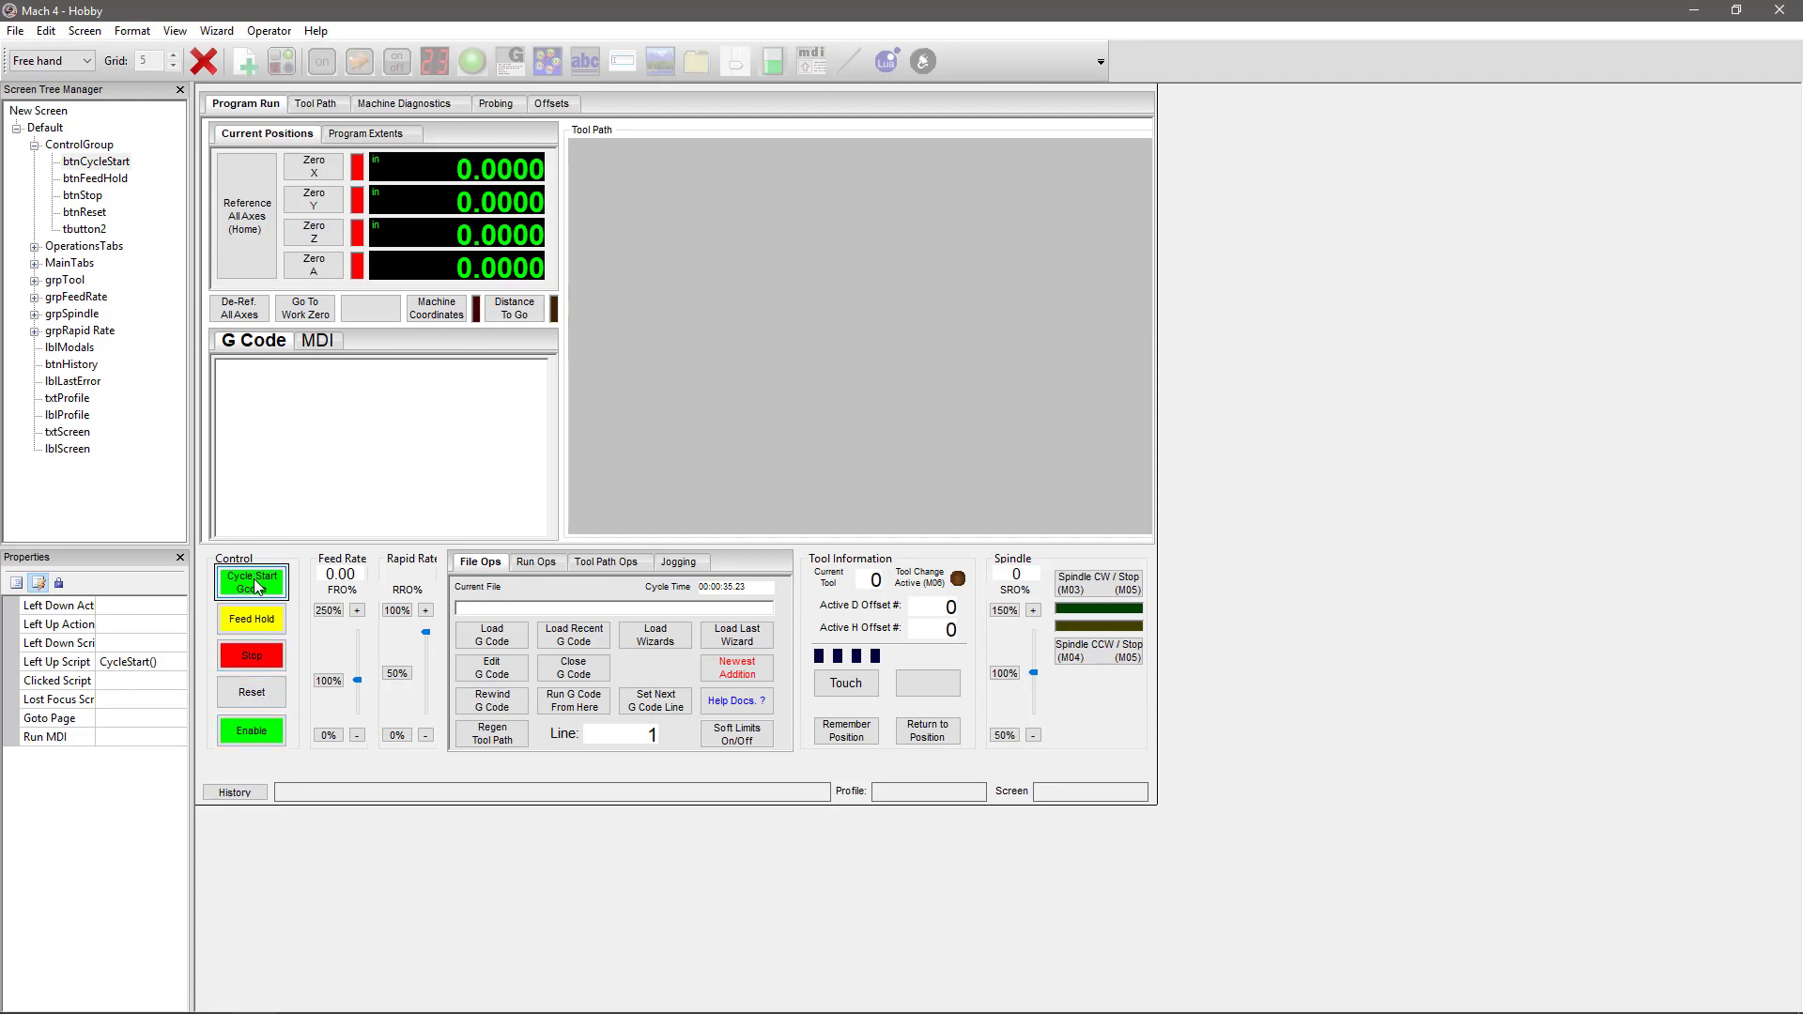
left_click(253, 619)
left_click(255, 655)
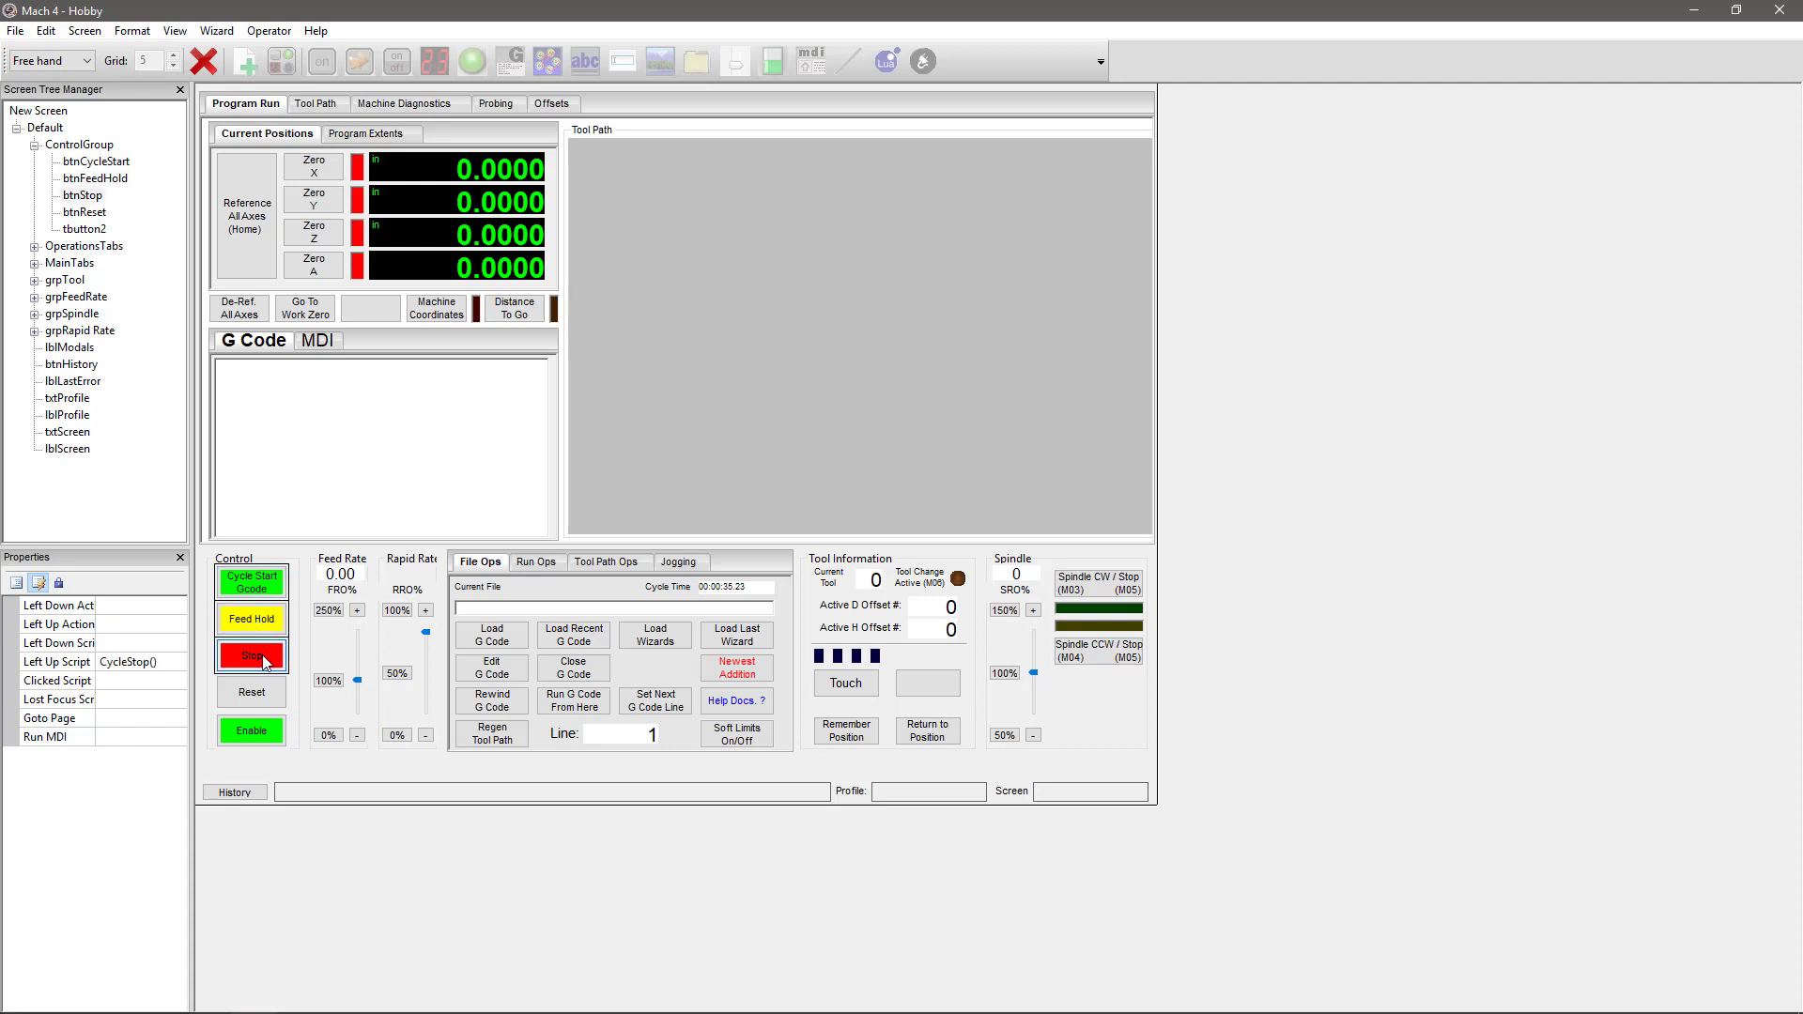
left_click(267, 695)
left_click(269, 735)
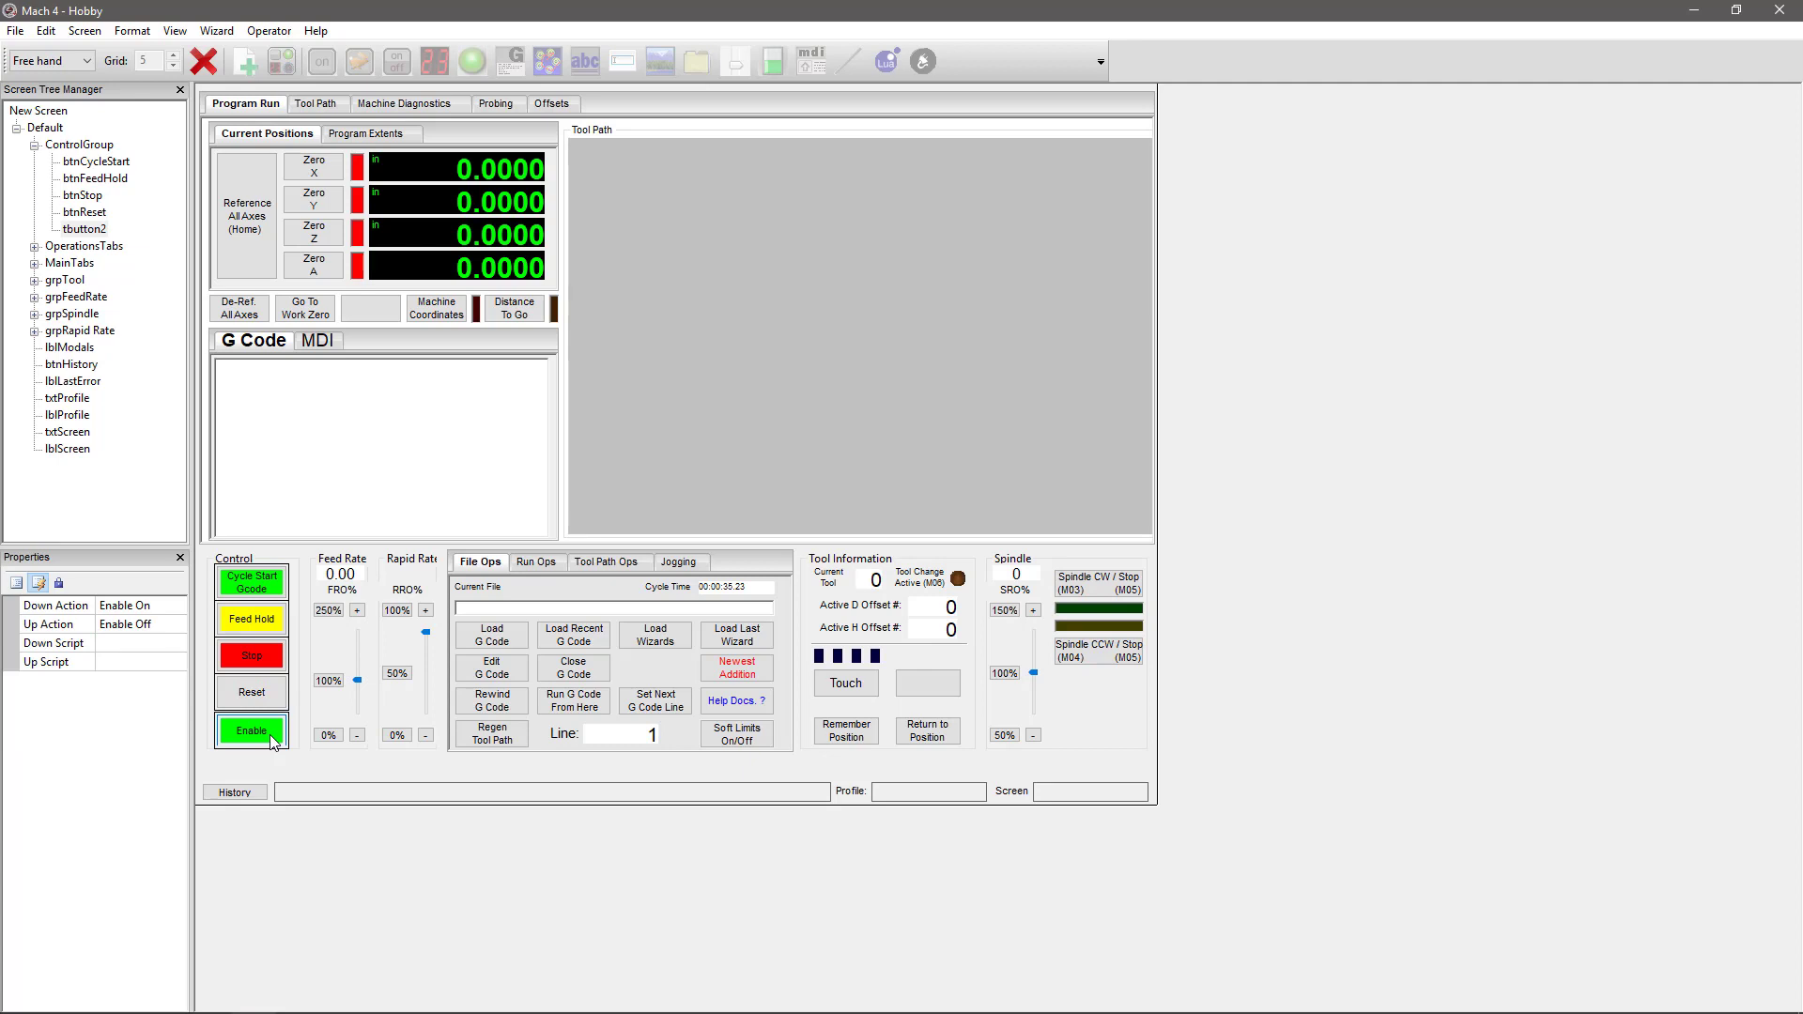
left_click(273, 742)
left_click(133, 31)
mouse_move(141, 53)
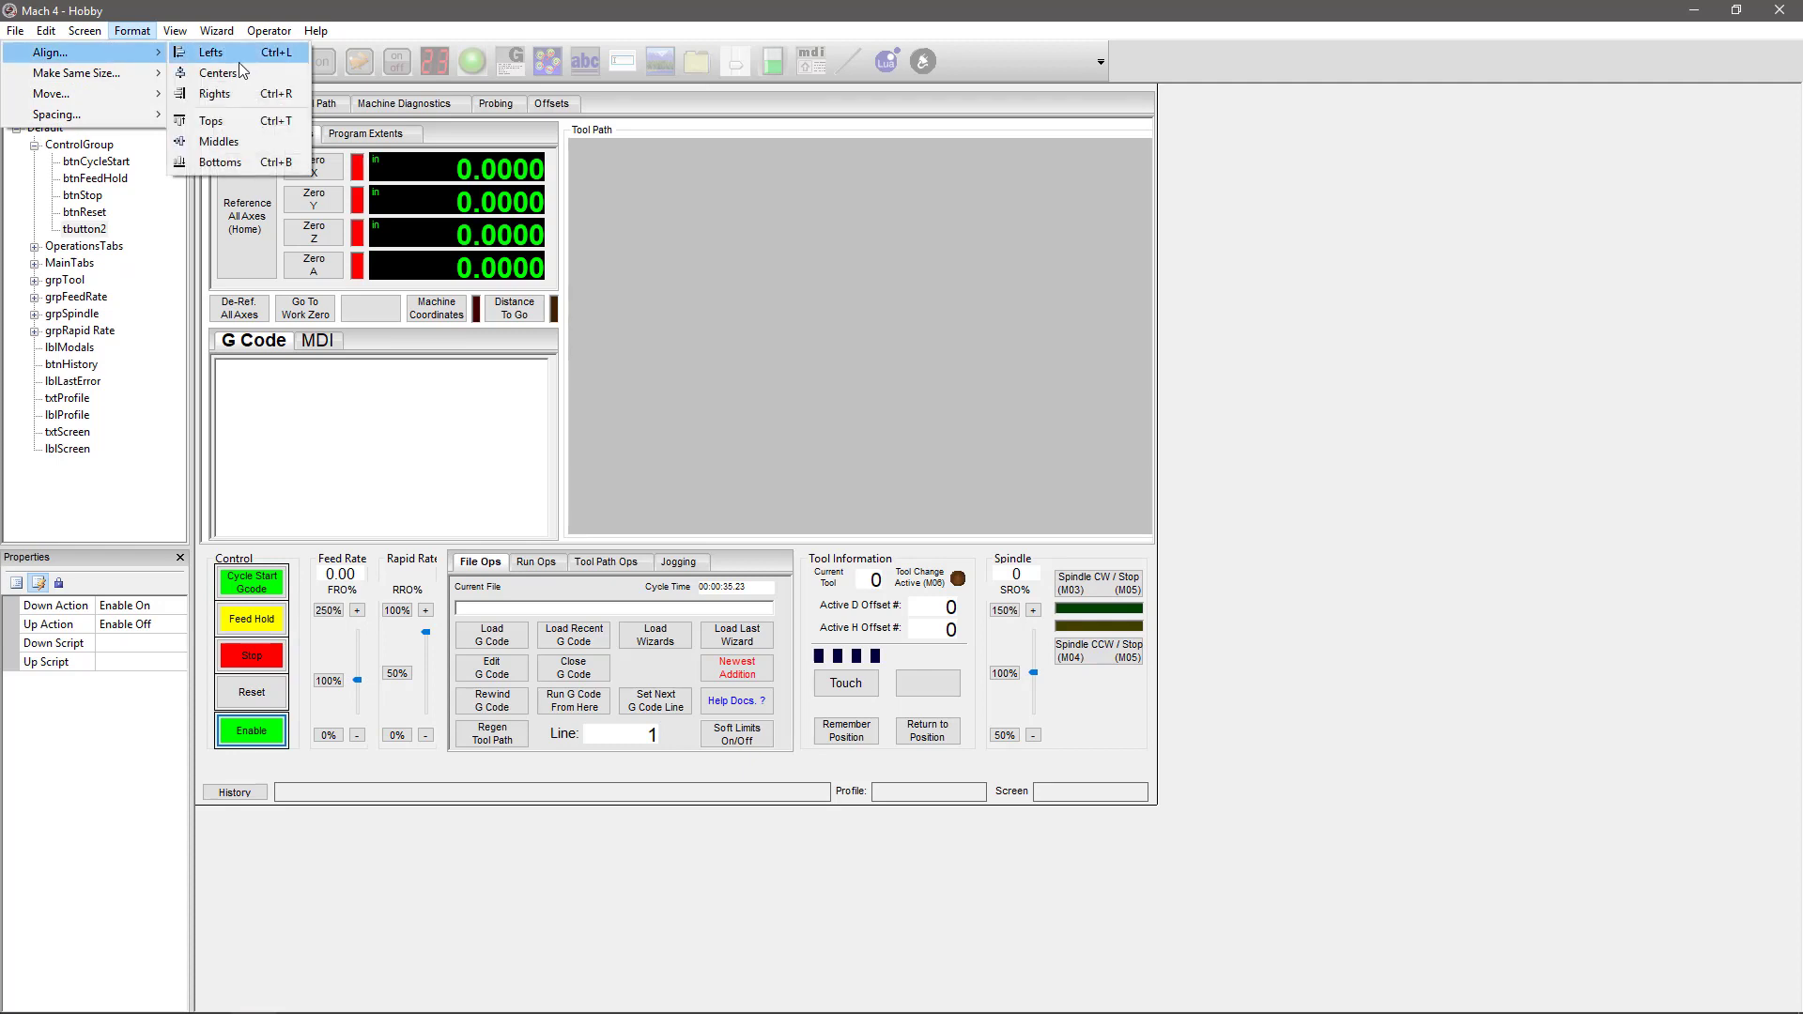
left_click(239, 72)
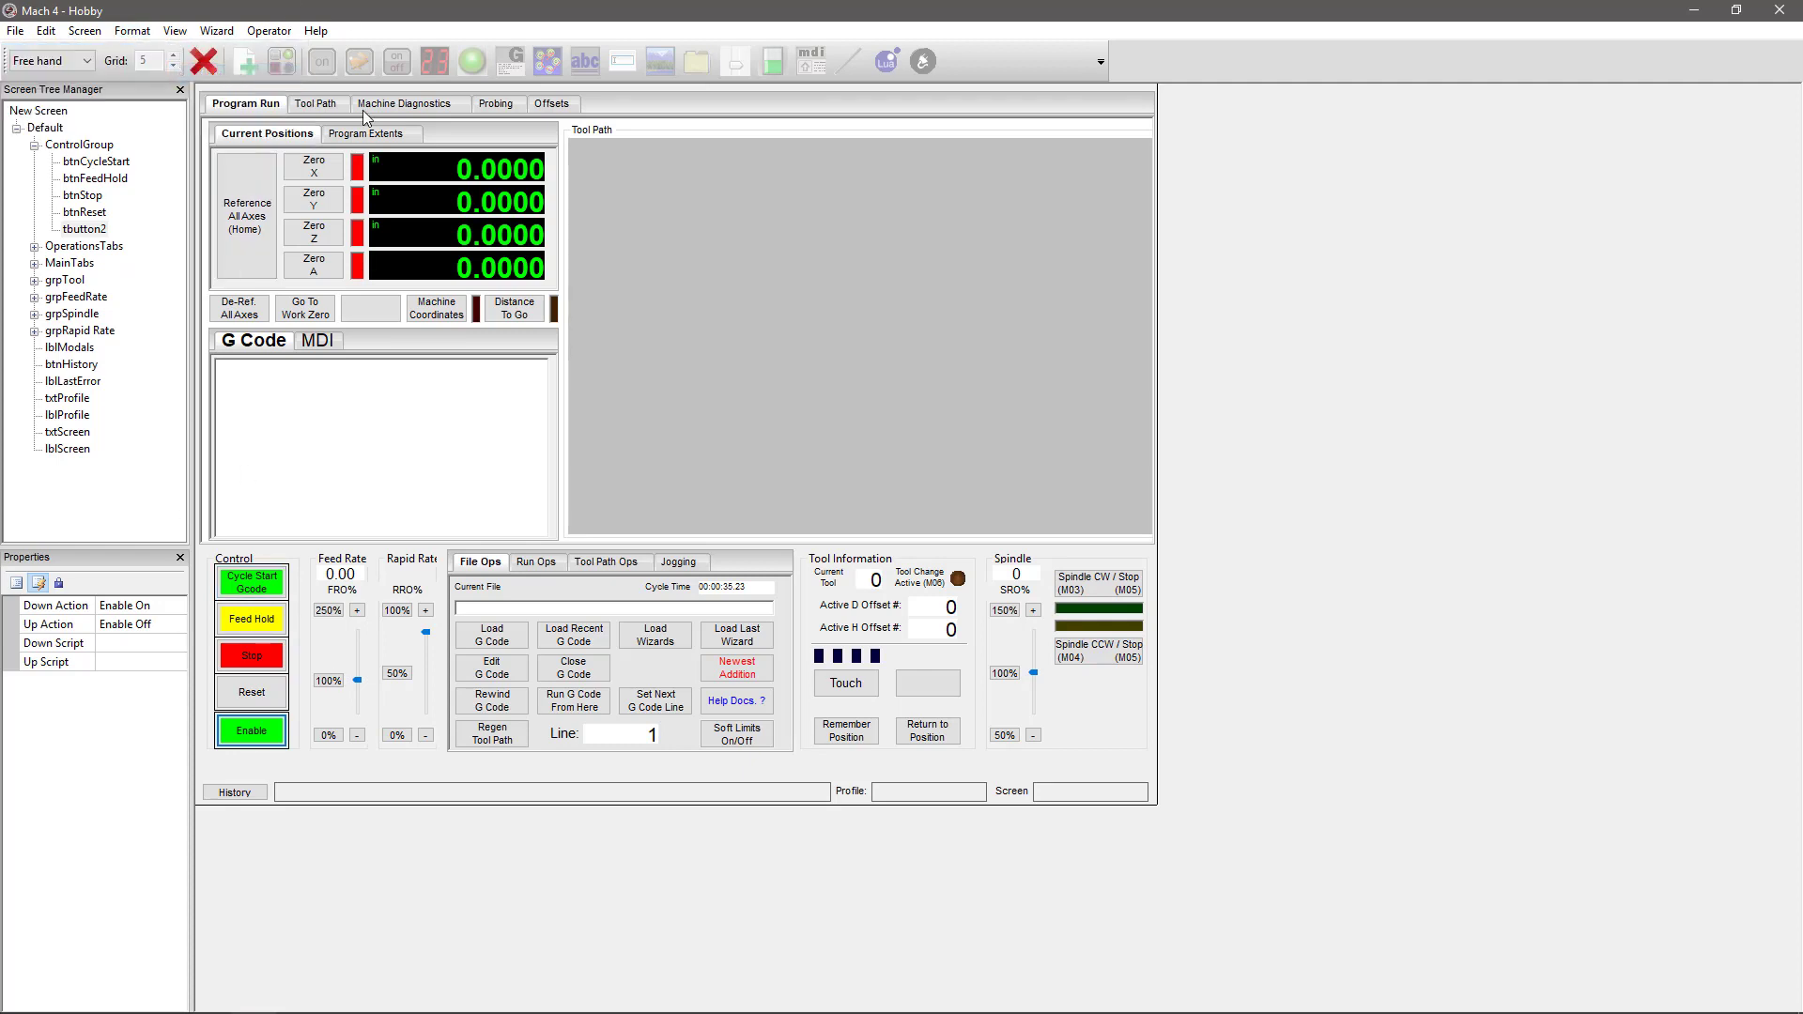
left_click(317, 575)
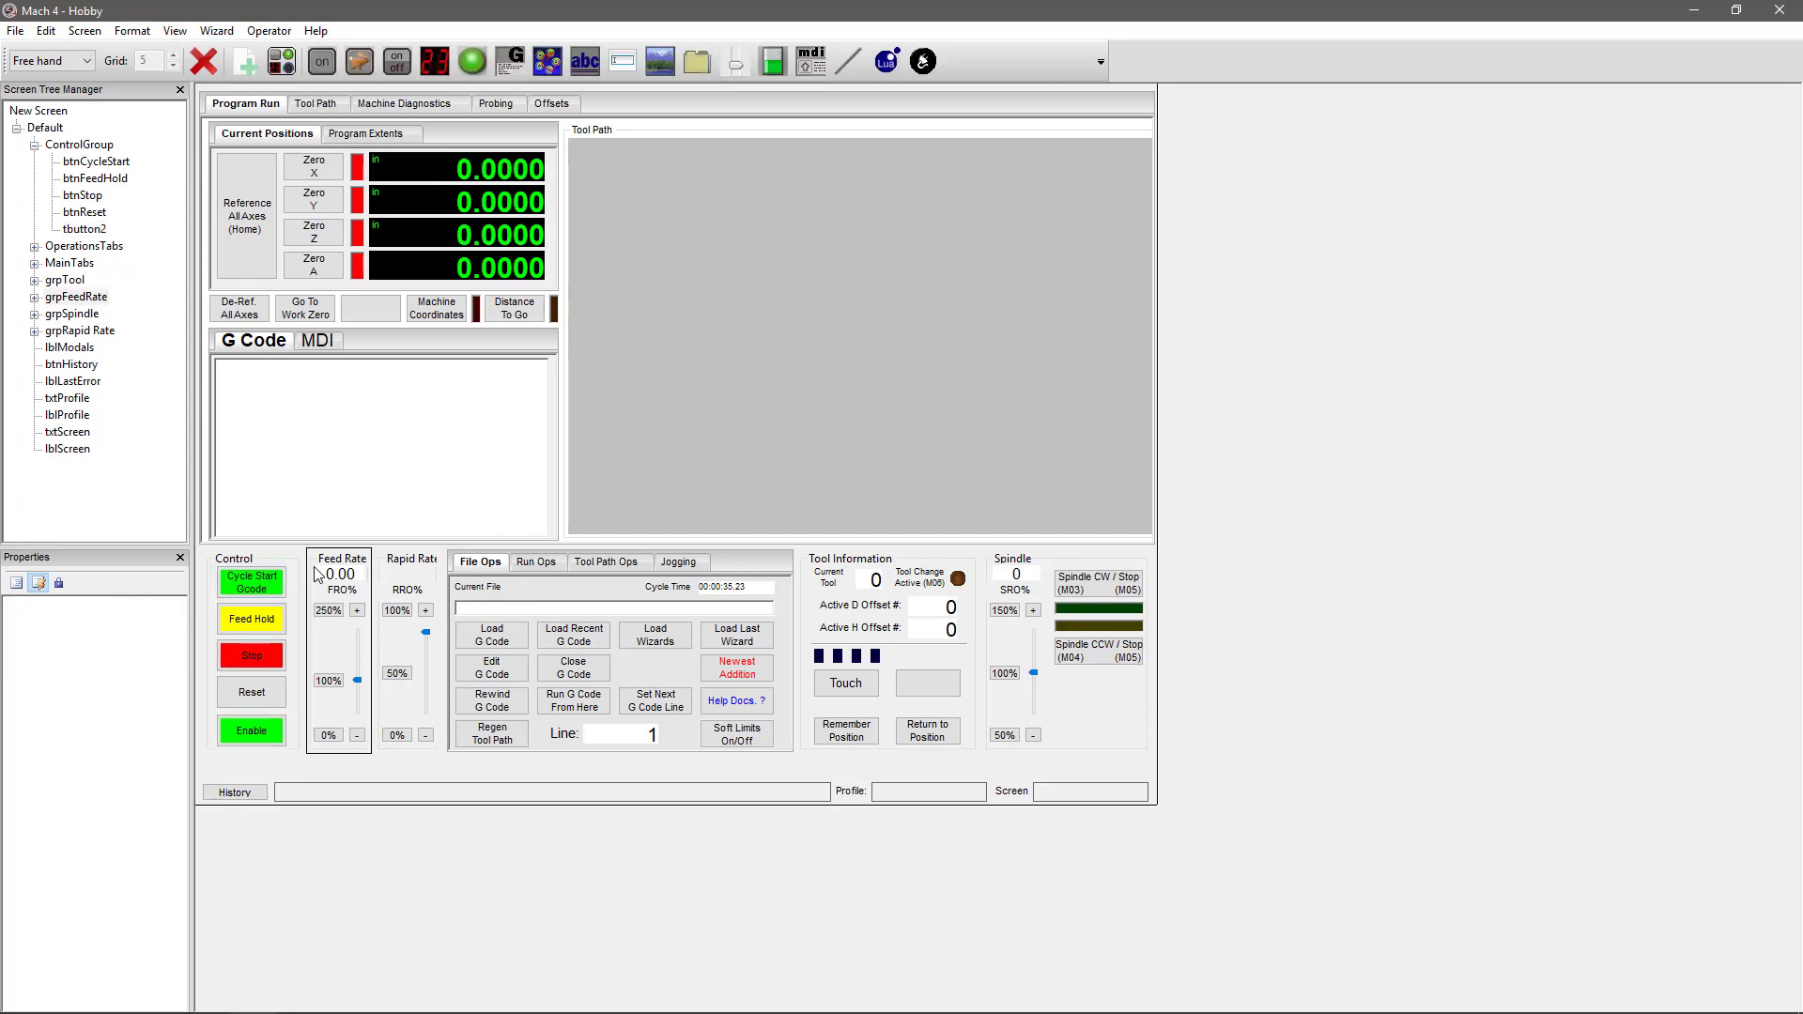
left_click(300, 560)
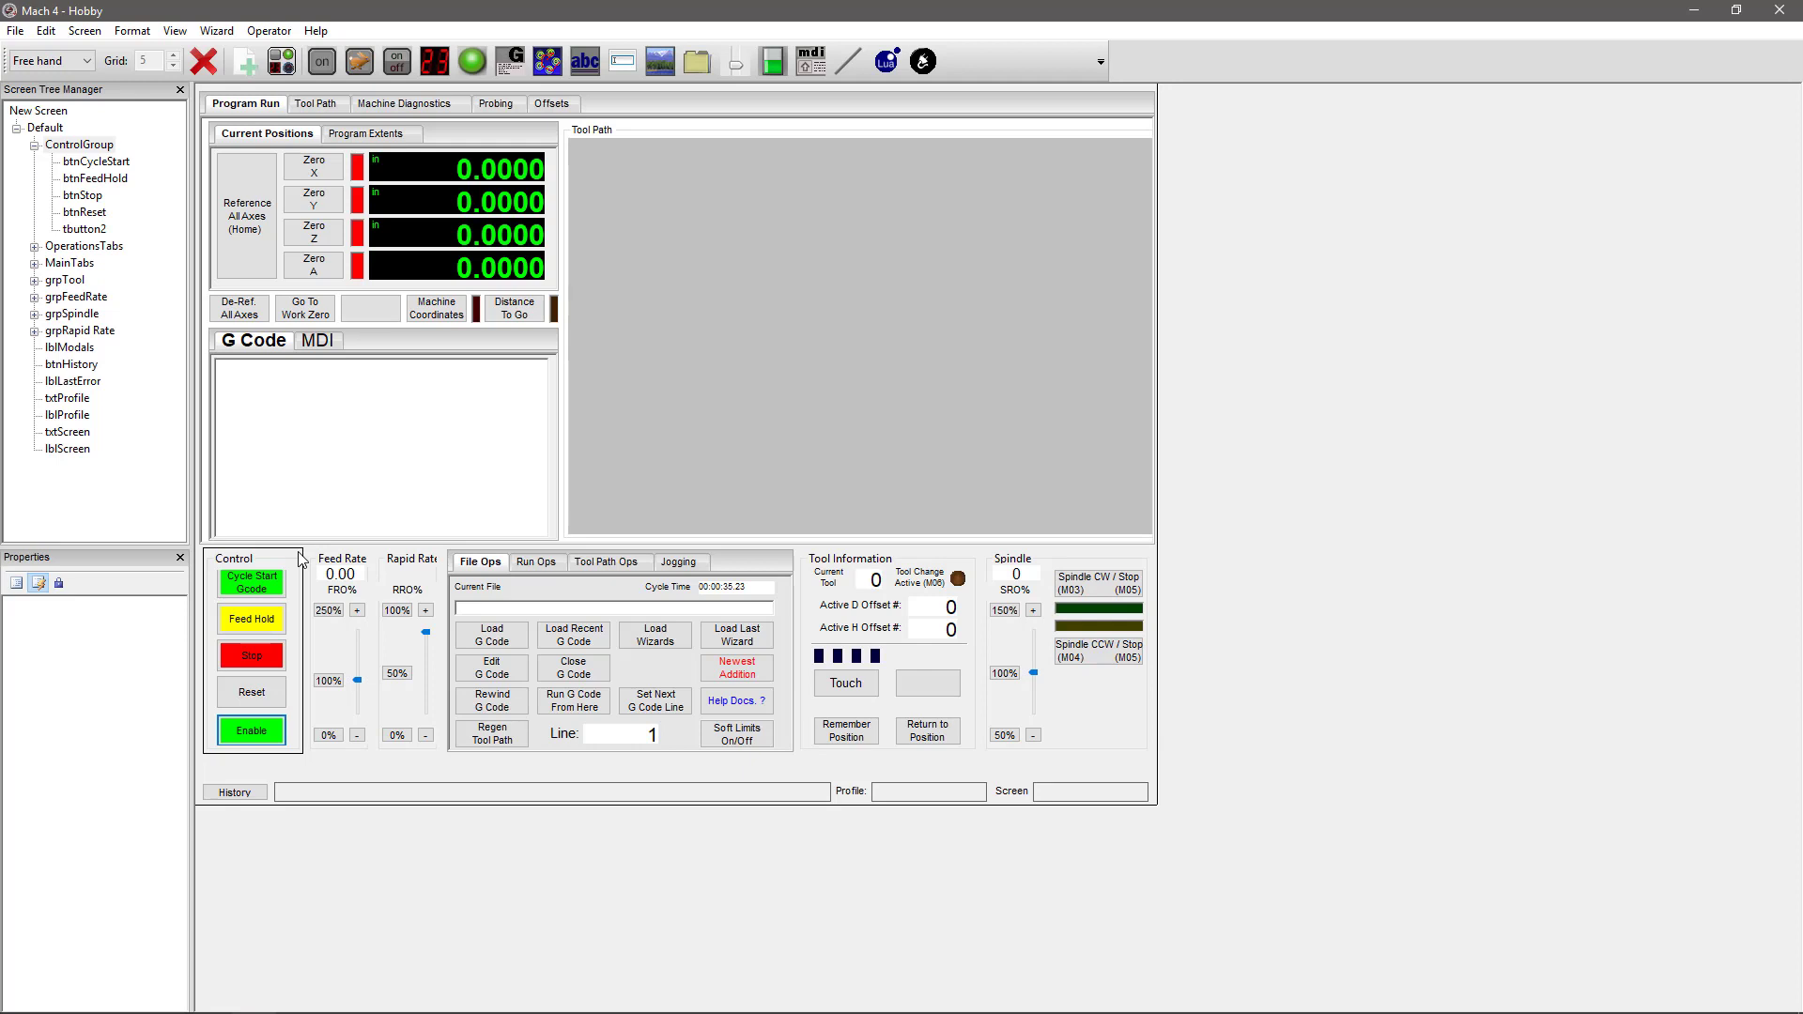
Select the Cycle Start button and give it a purple (128,0,128) background
left_click(297, 560)
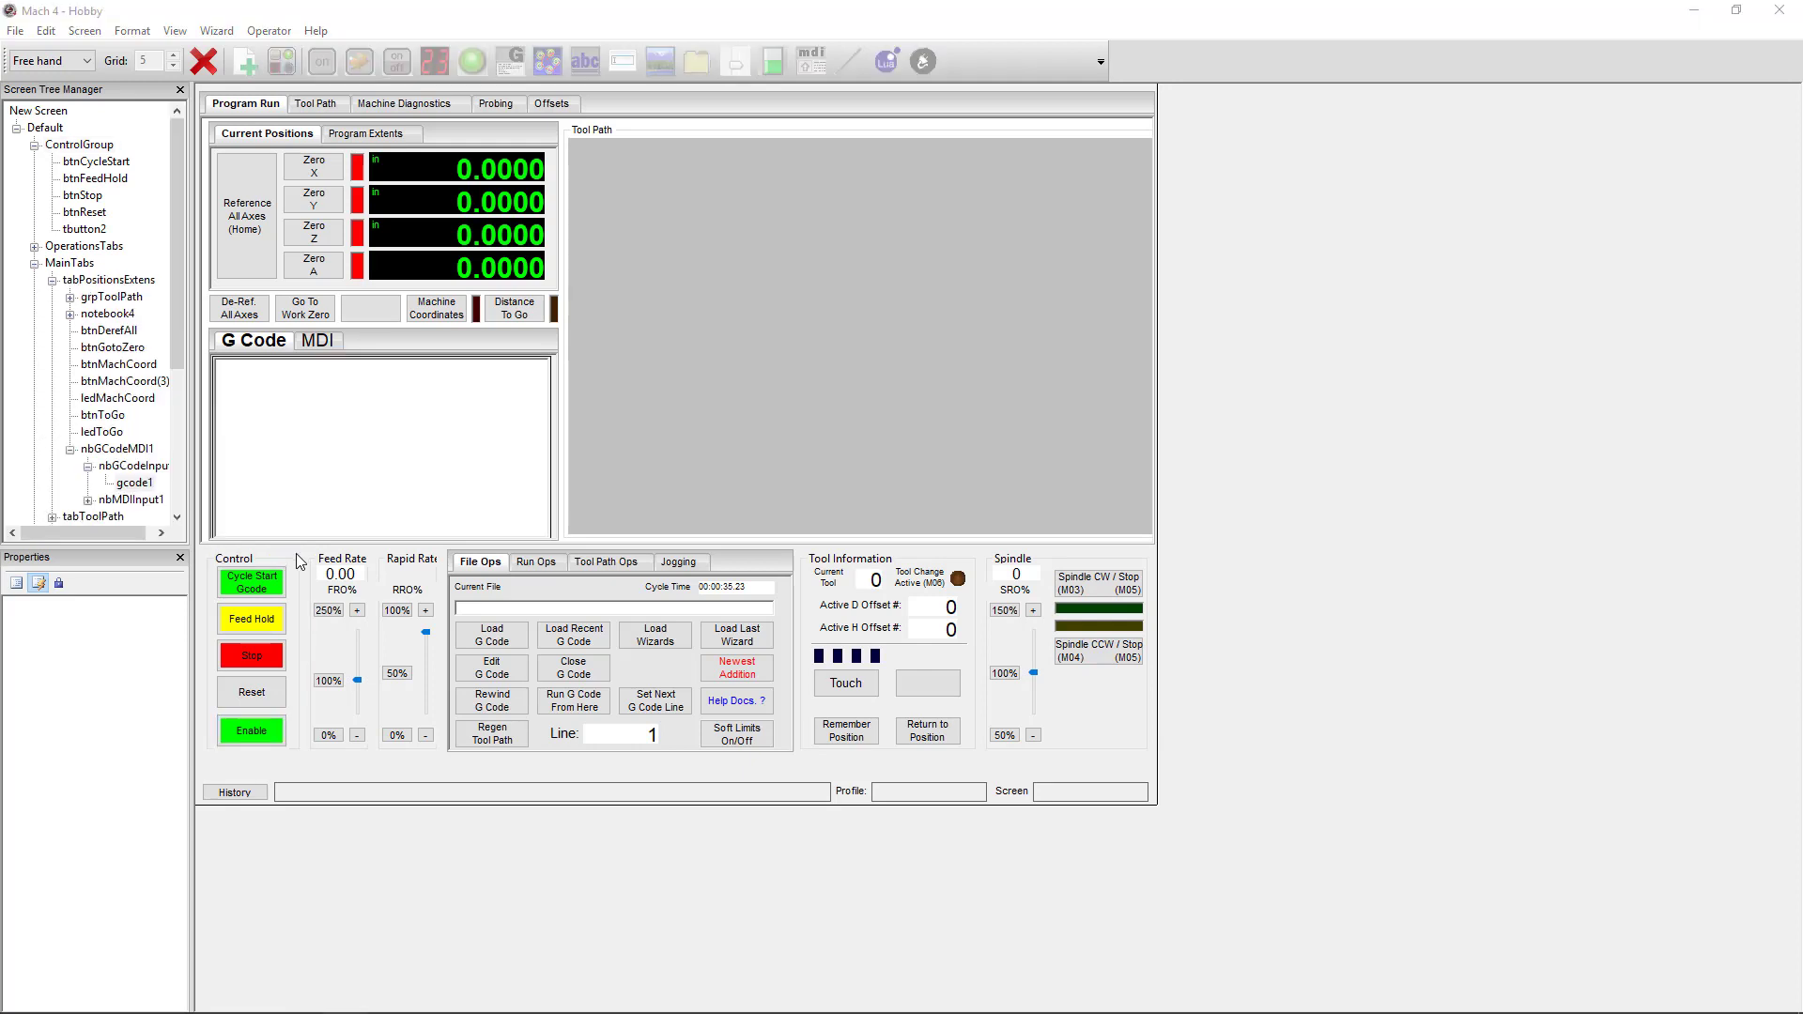
left_click(273, 593)
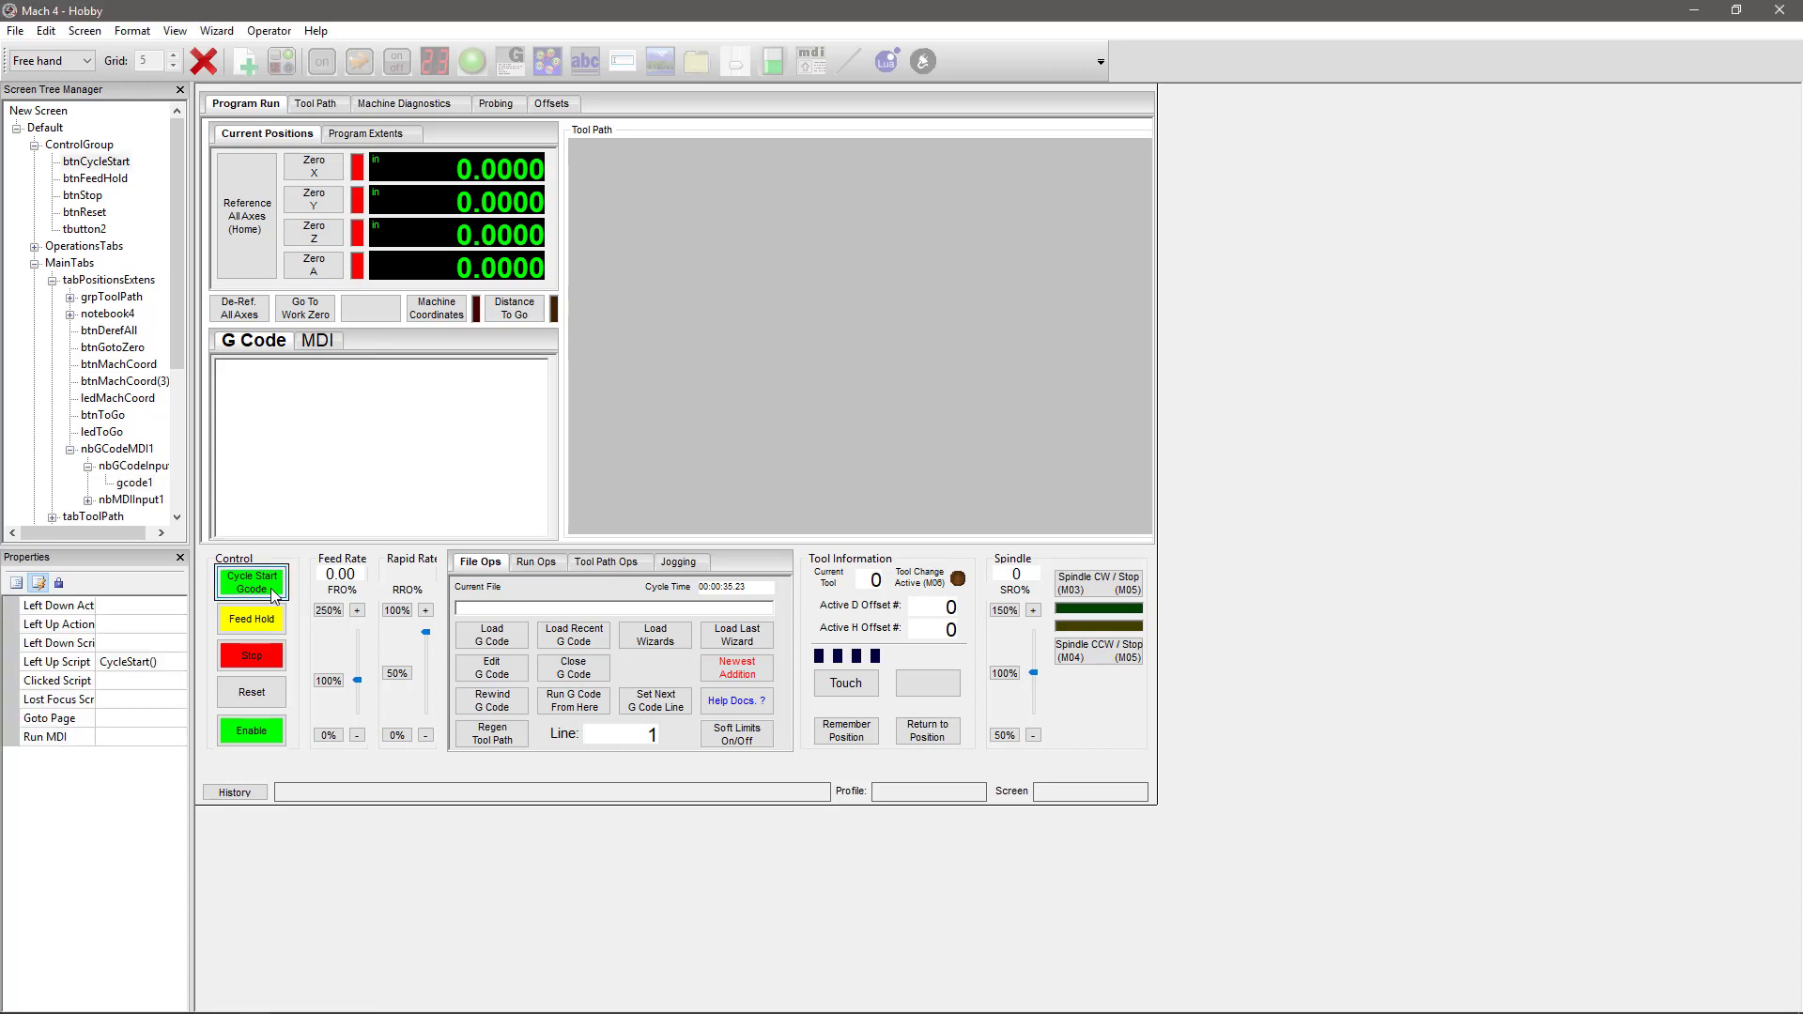
left_click(17, 582)
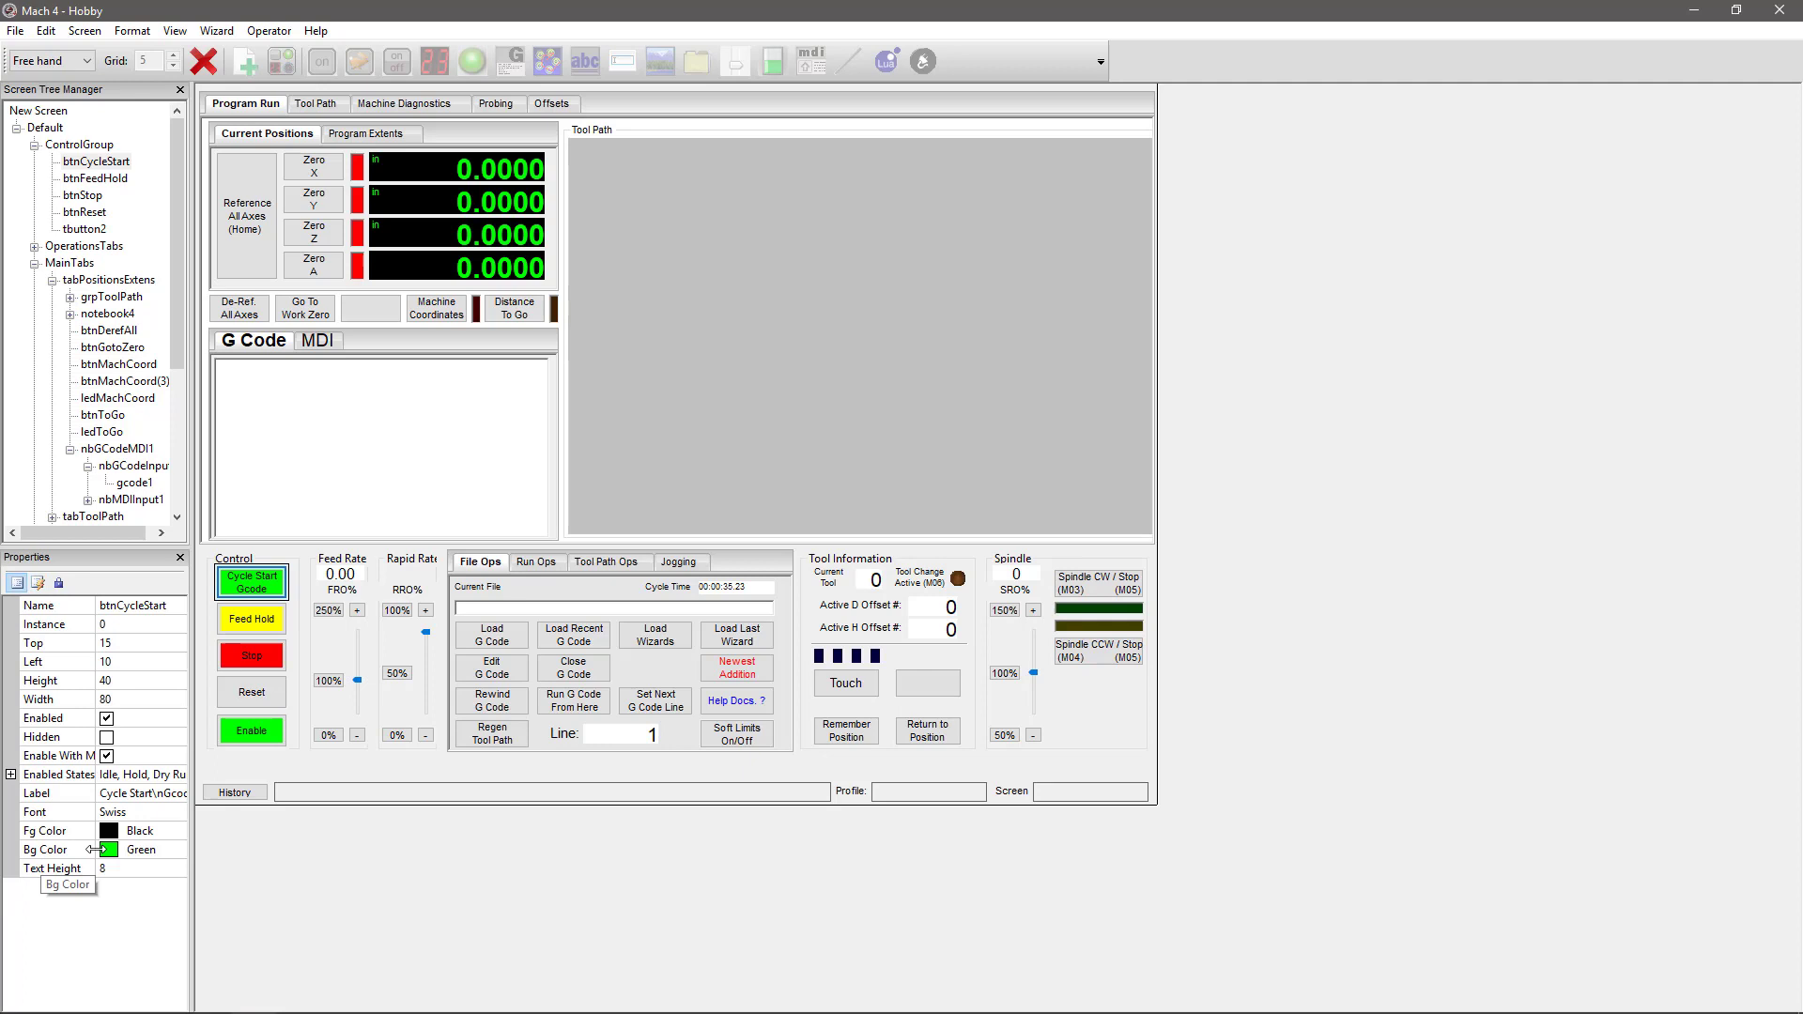
left_click(131, 849)
left_click(177, 850)
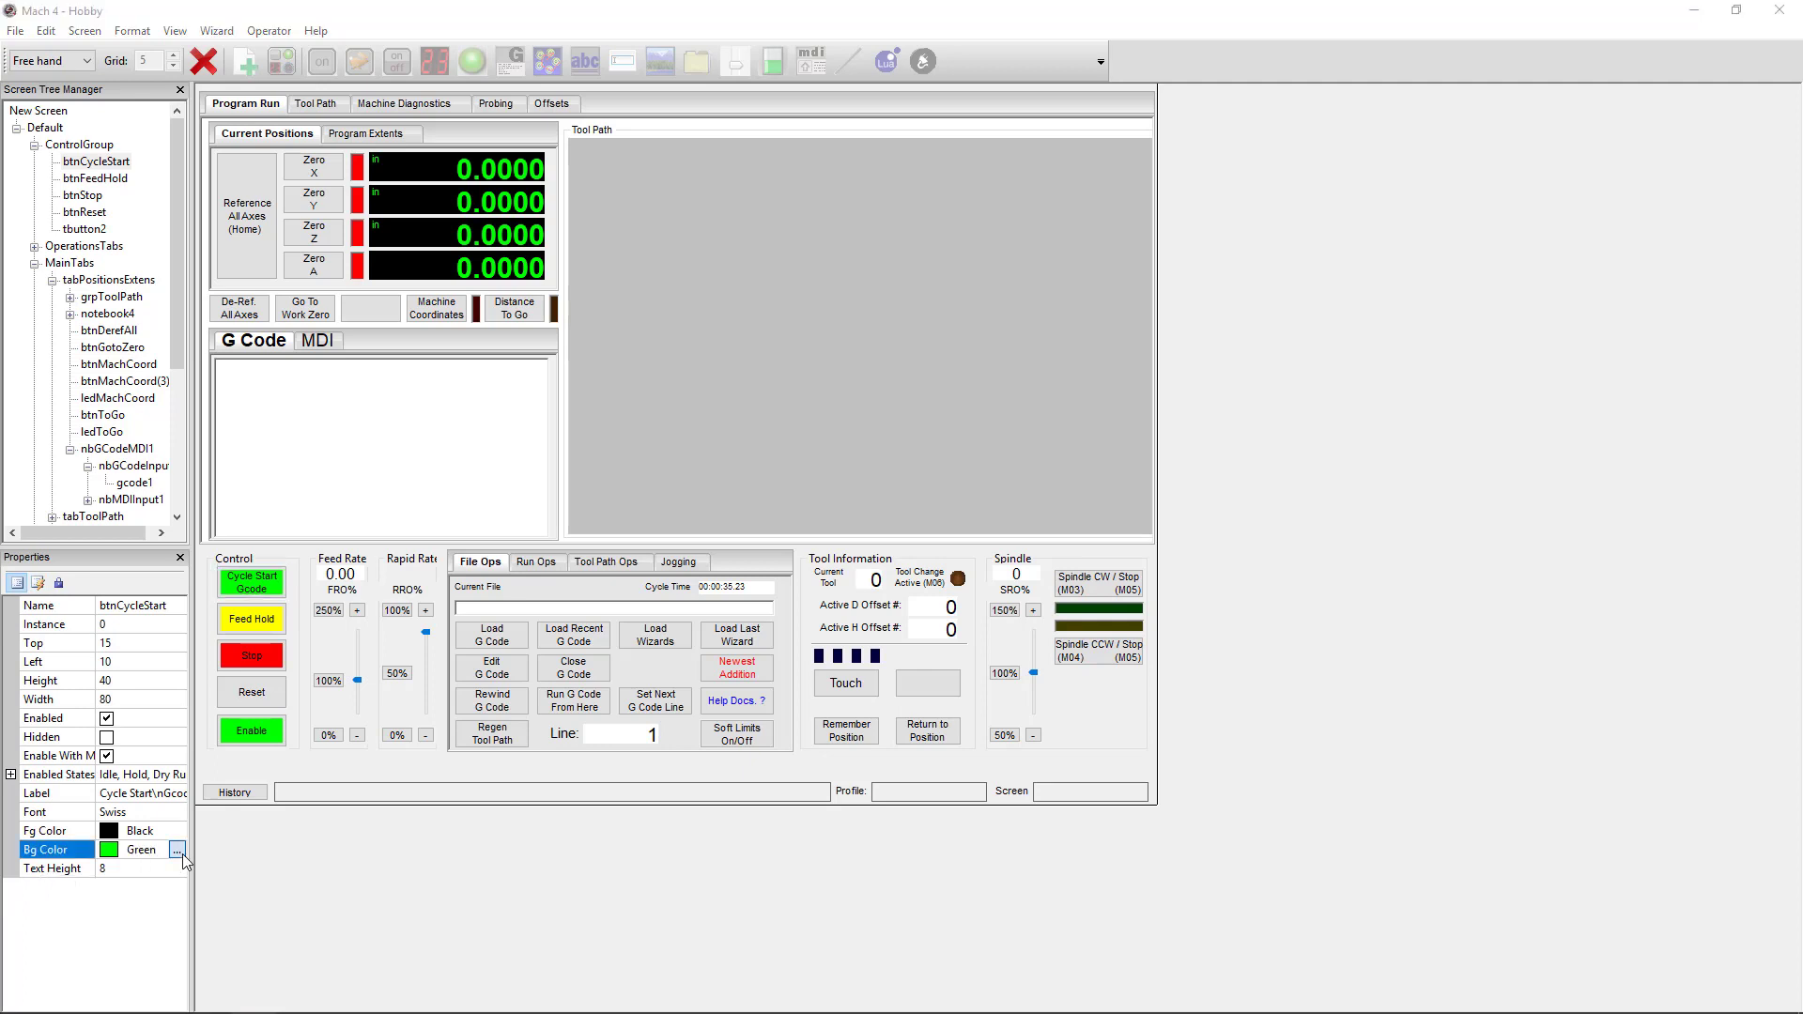
left_click(127, 161)
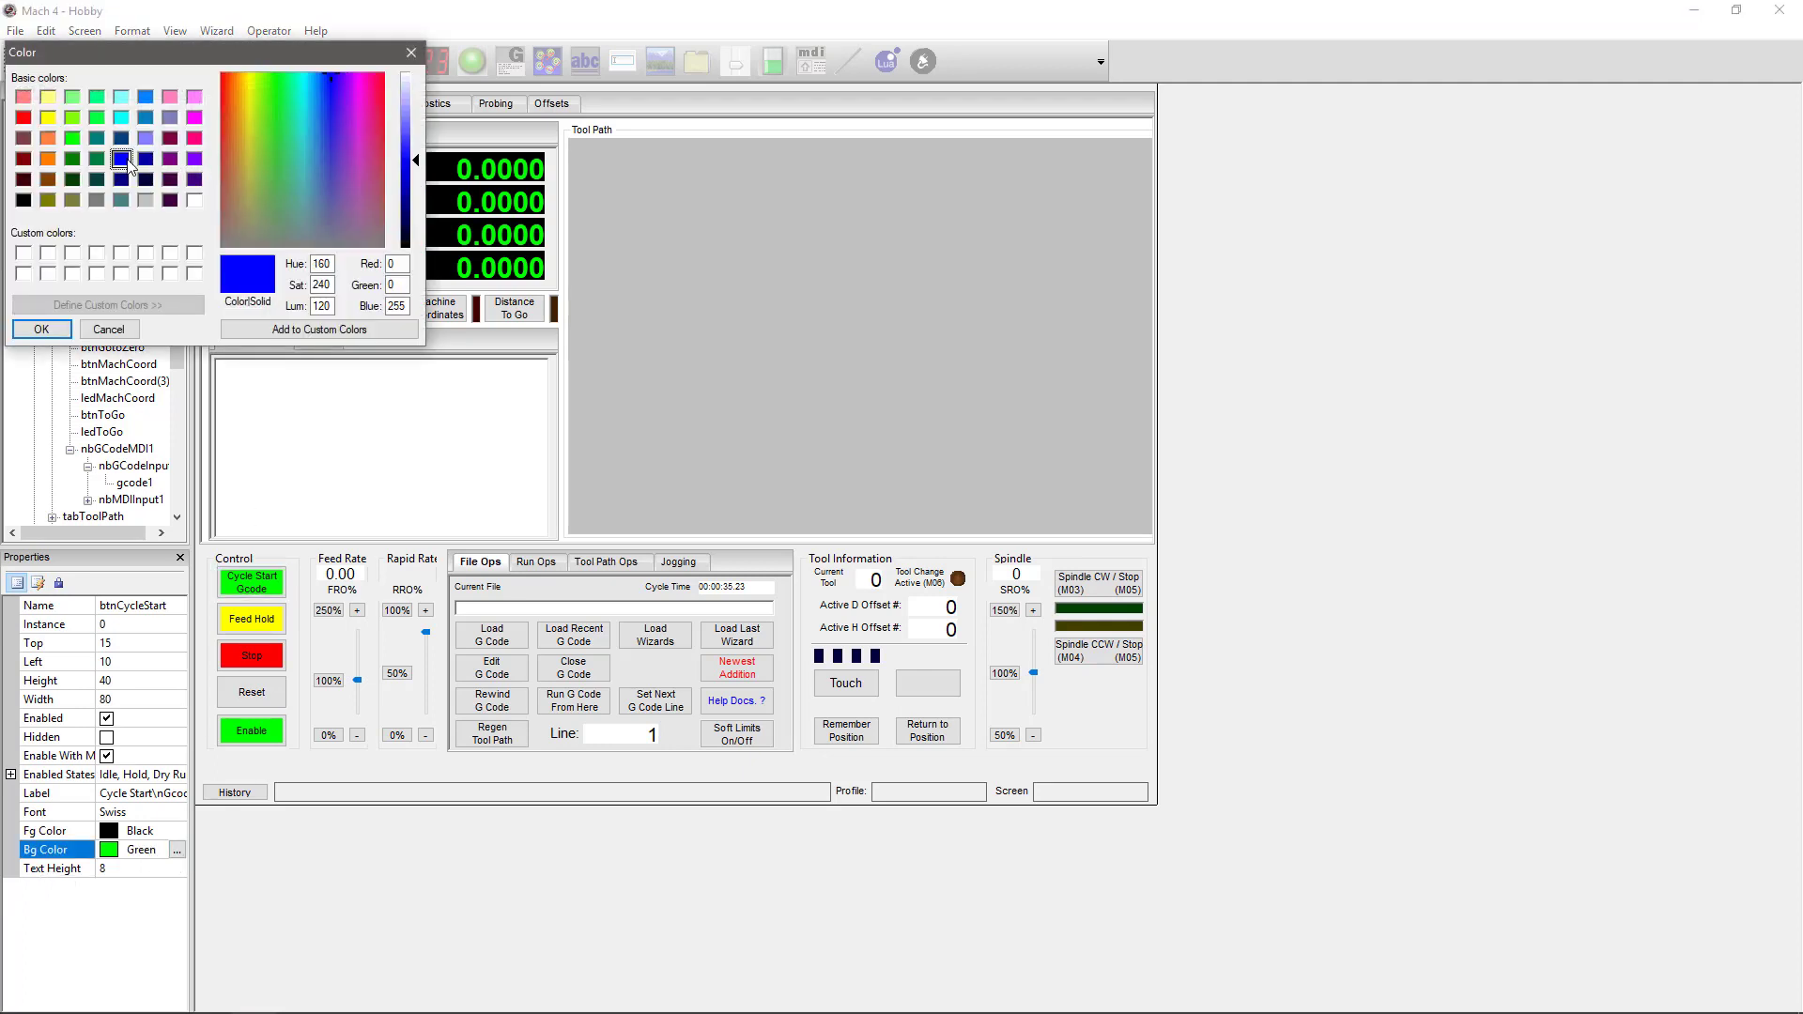
left_click(170, 159)
left_click(42, 329)
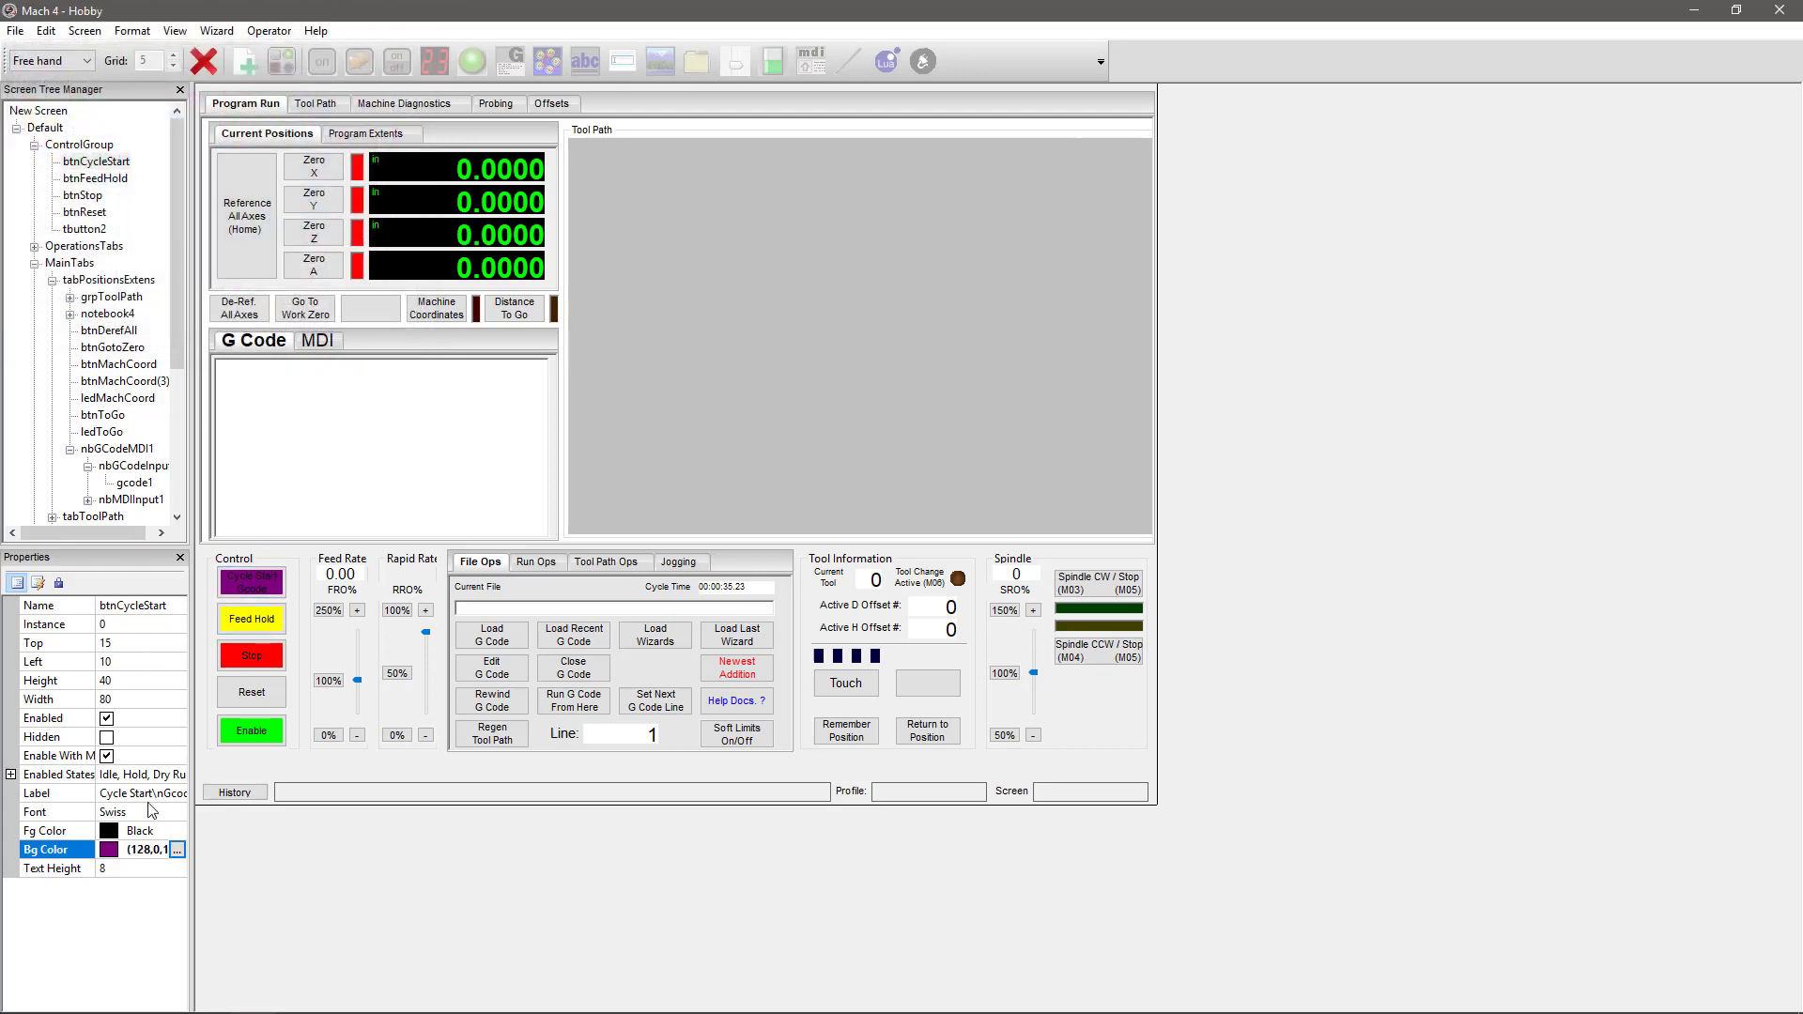
Set the Cycle Start button's lettering to white
left_click(184, 834)
left_click(181, 832)
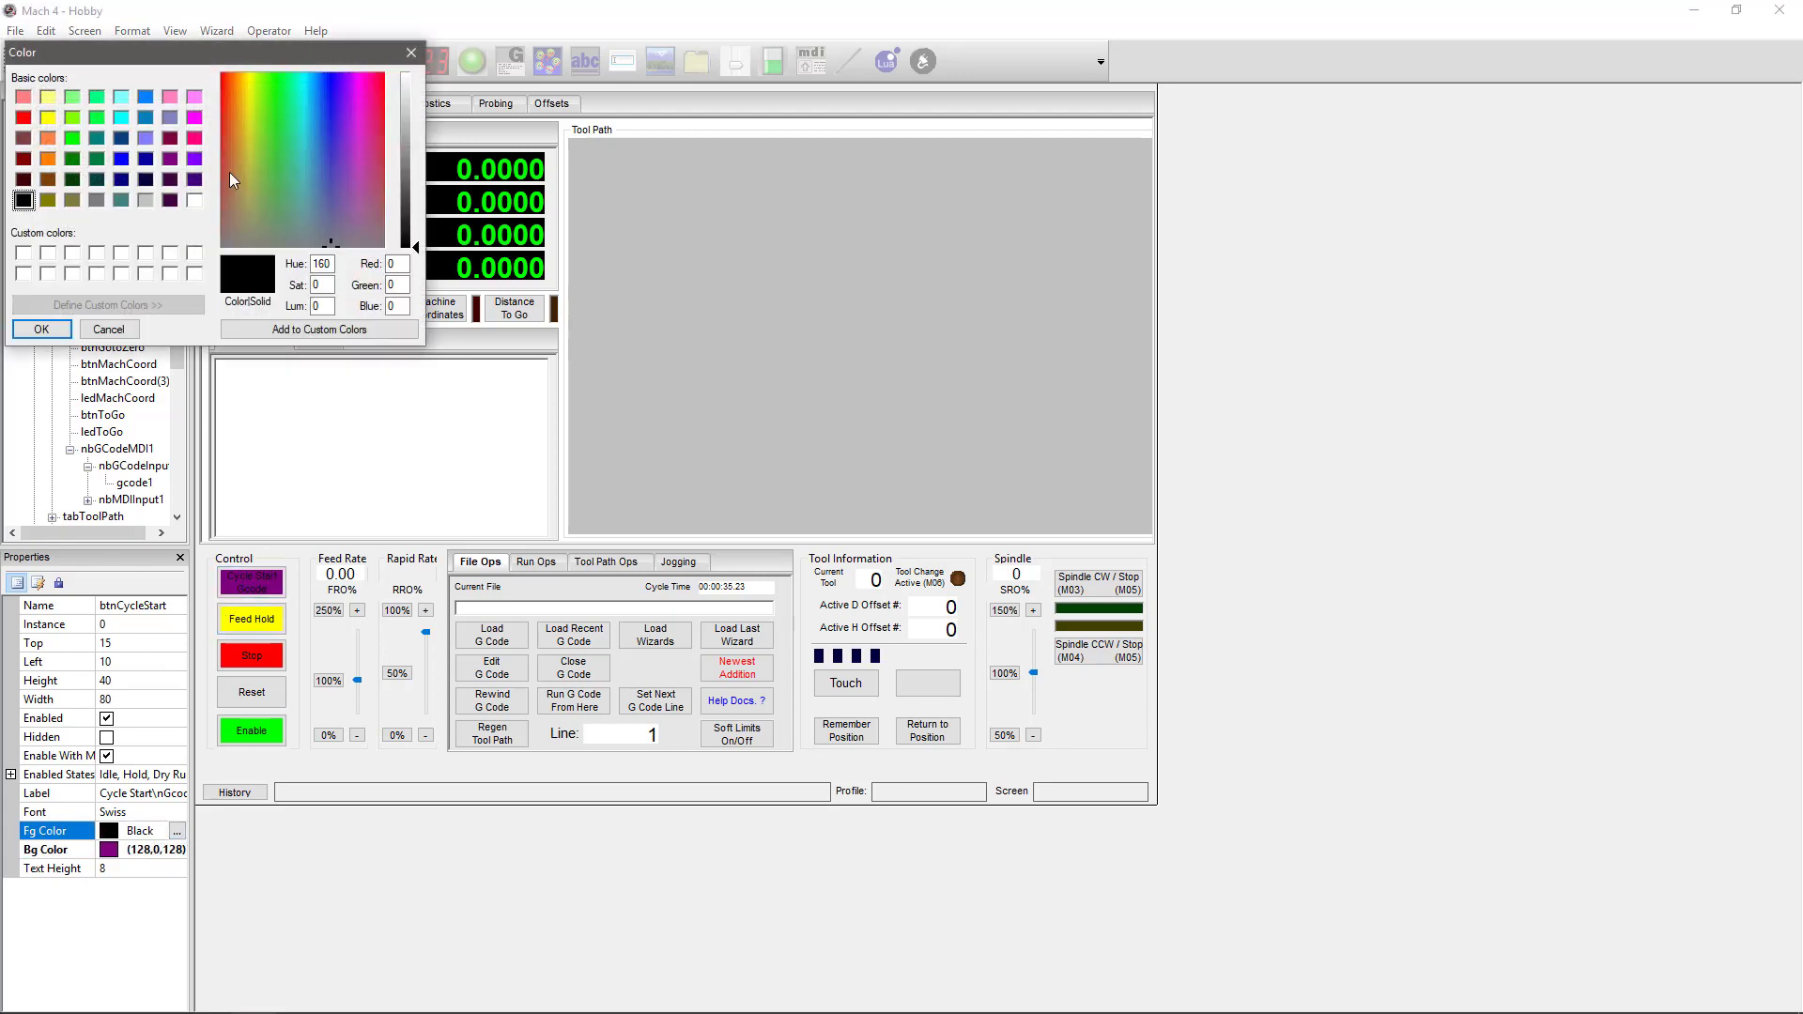
left_click(194, 200)
left_click(66, 330)
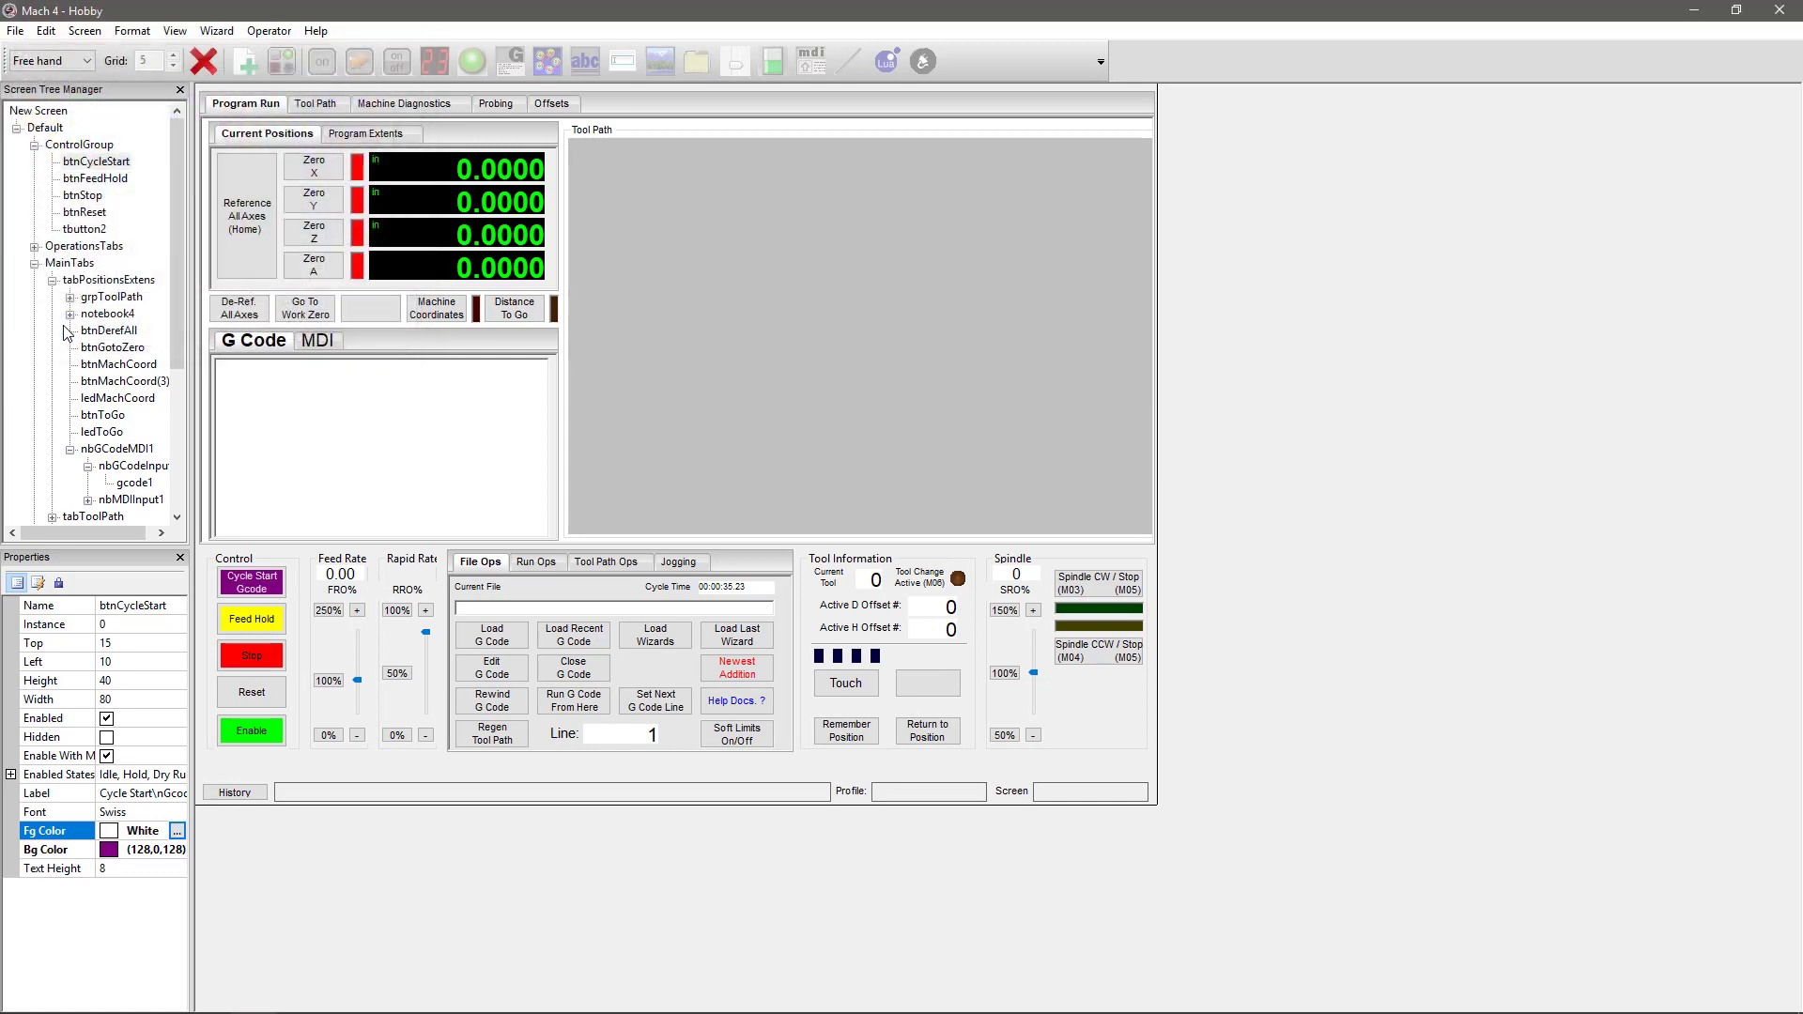
Give the Feed Hold button a blue background with white lettering
left_click(252, 626)
left_click(157, 851)
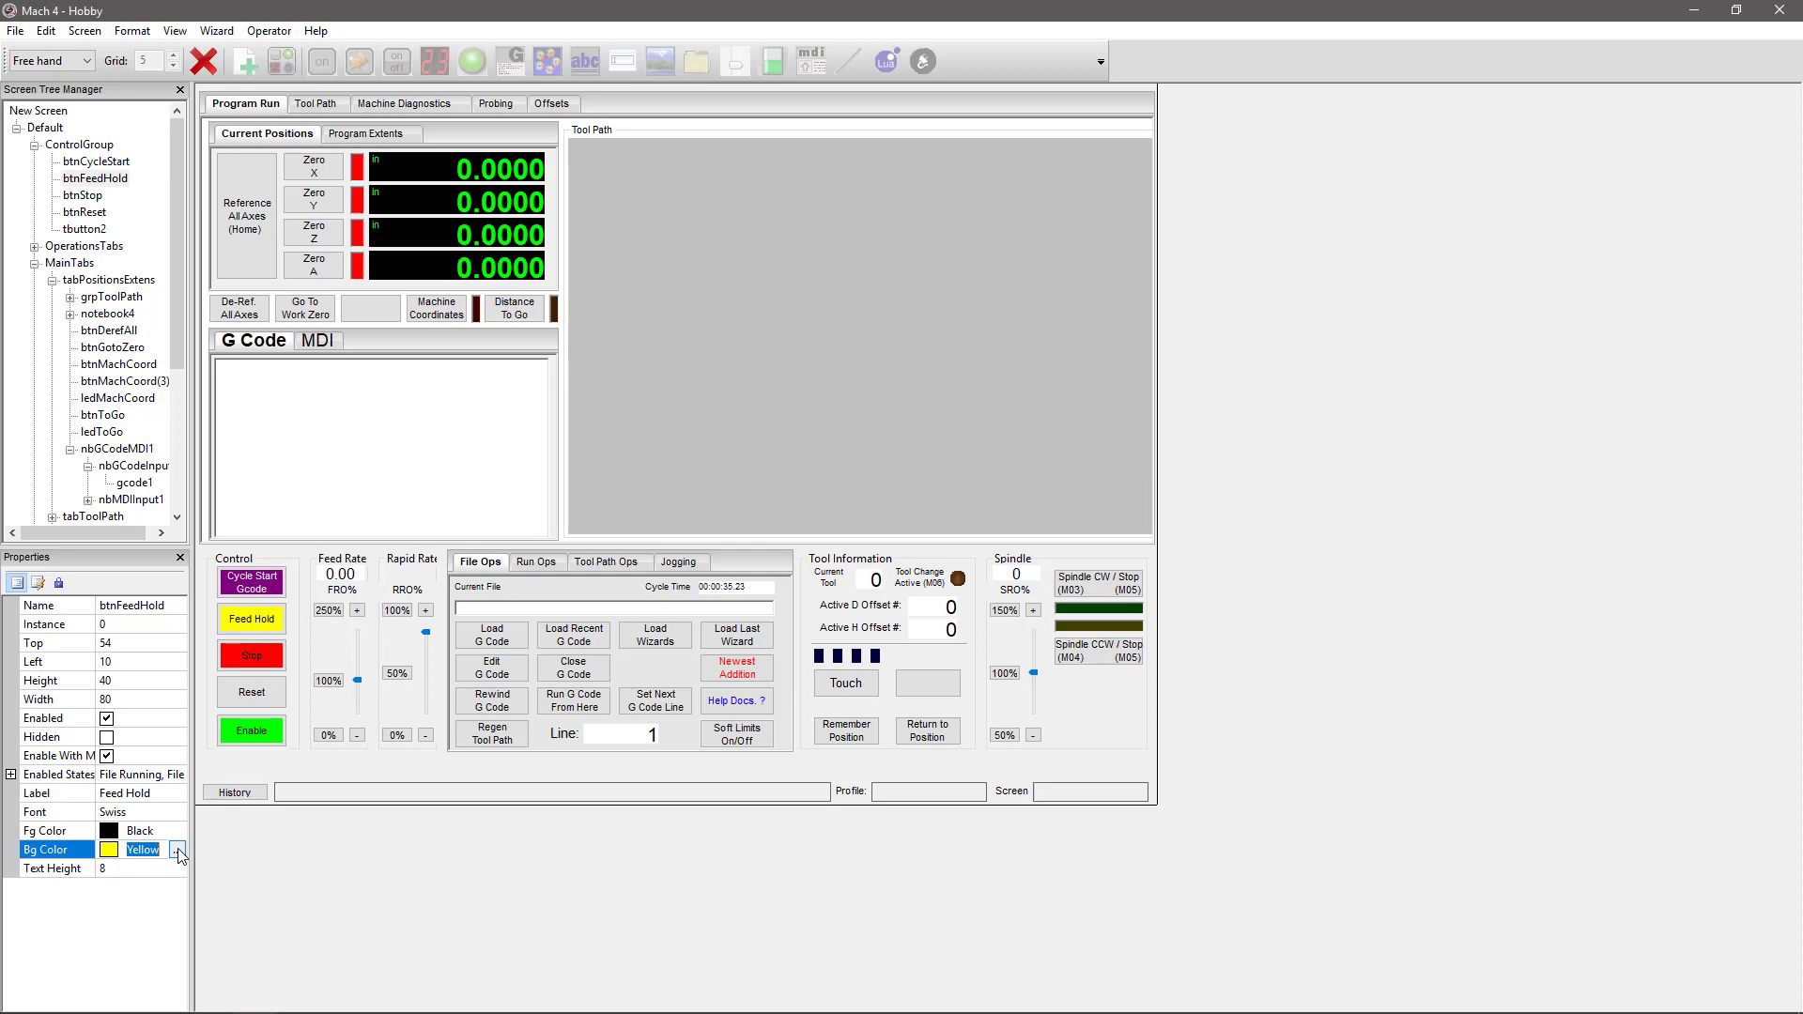
left_click(177, 850)
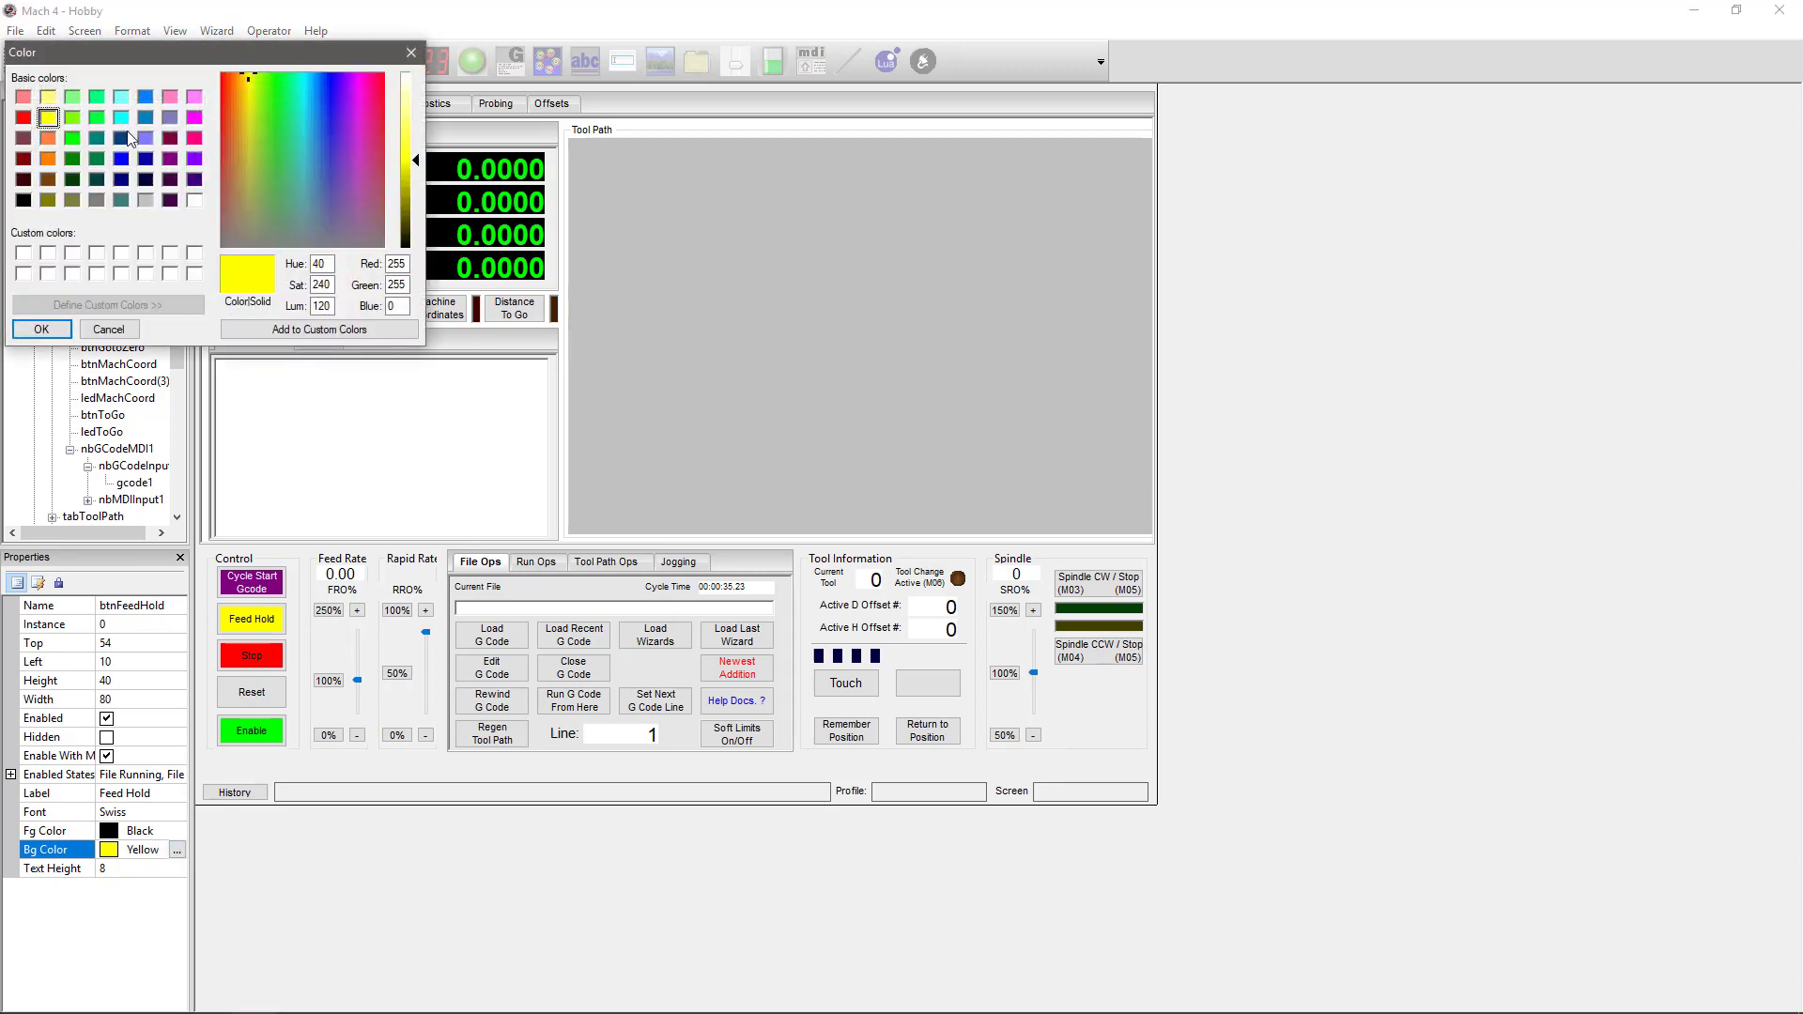
left_click(121, 159)
left_click(42, 330)
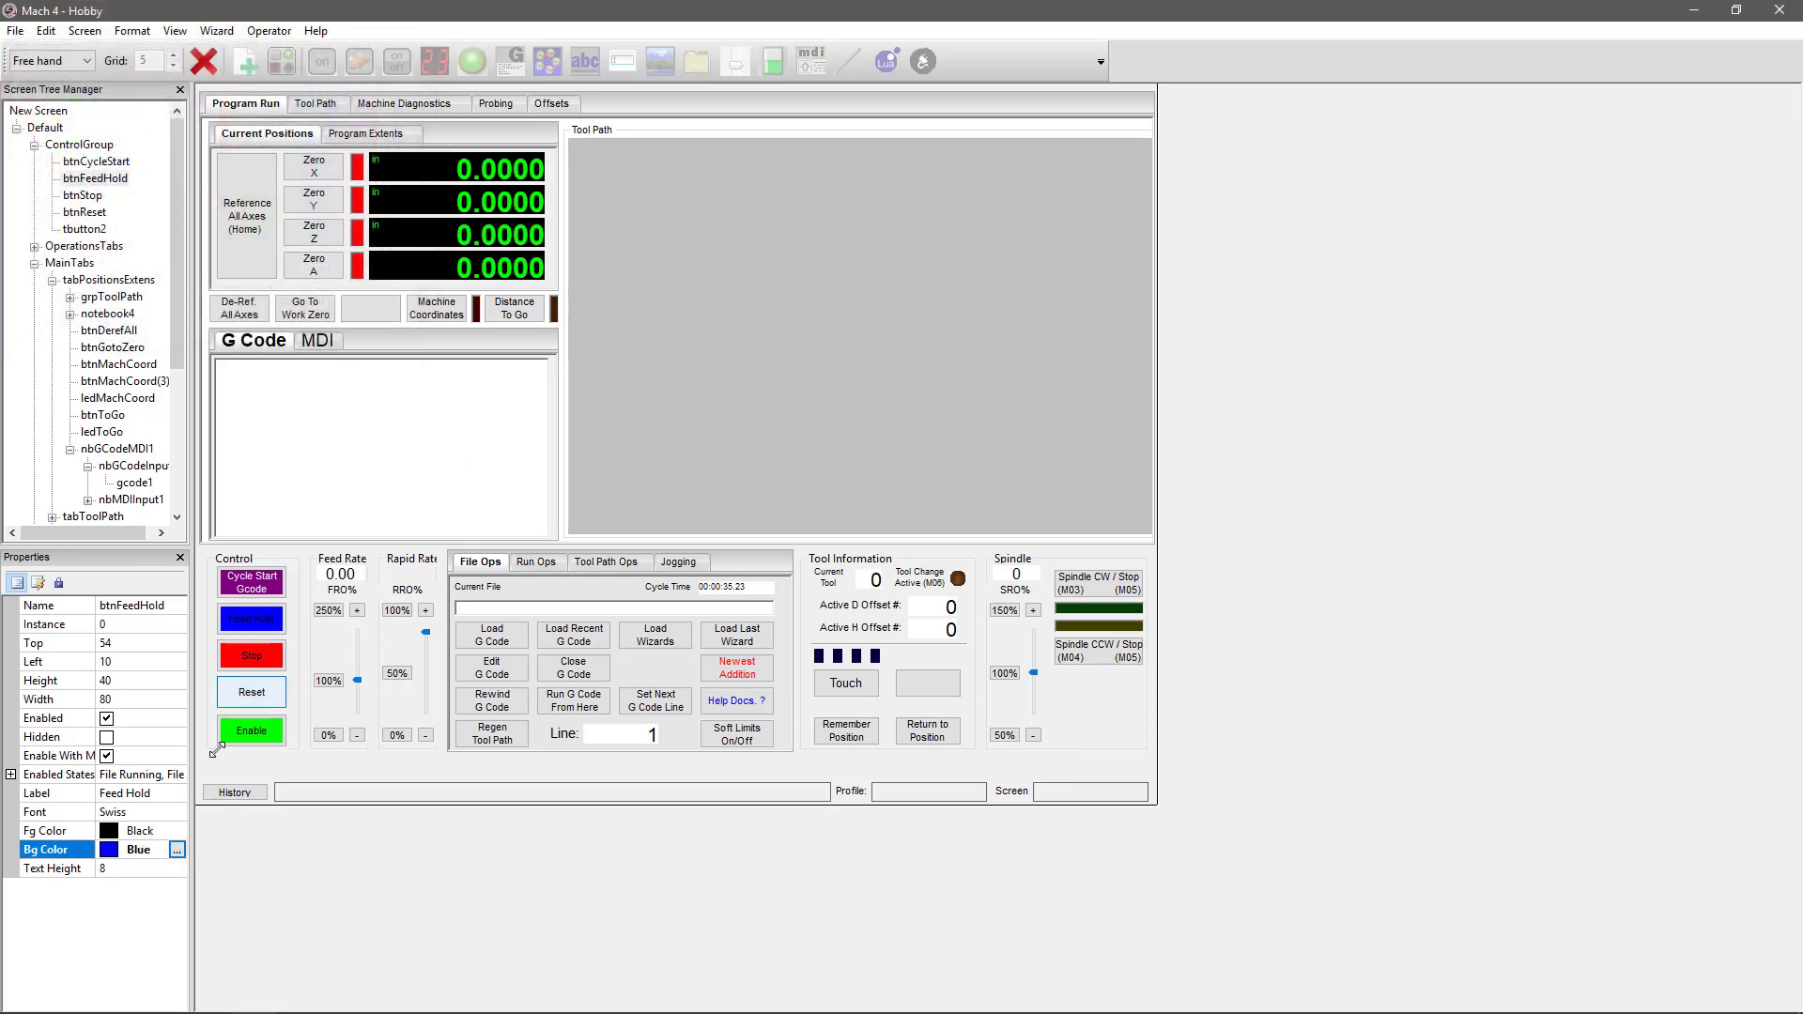
left_click(177, 832)
left_click(177, 832)
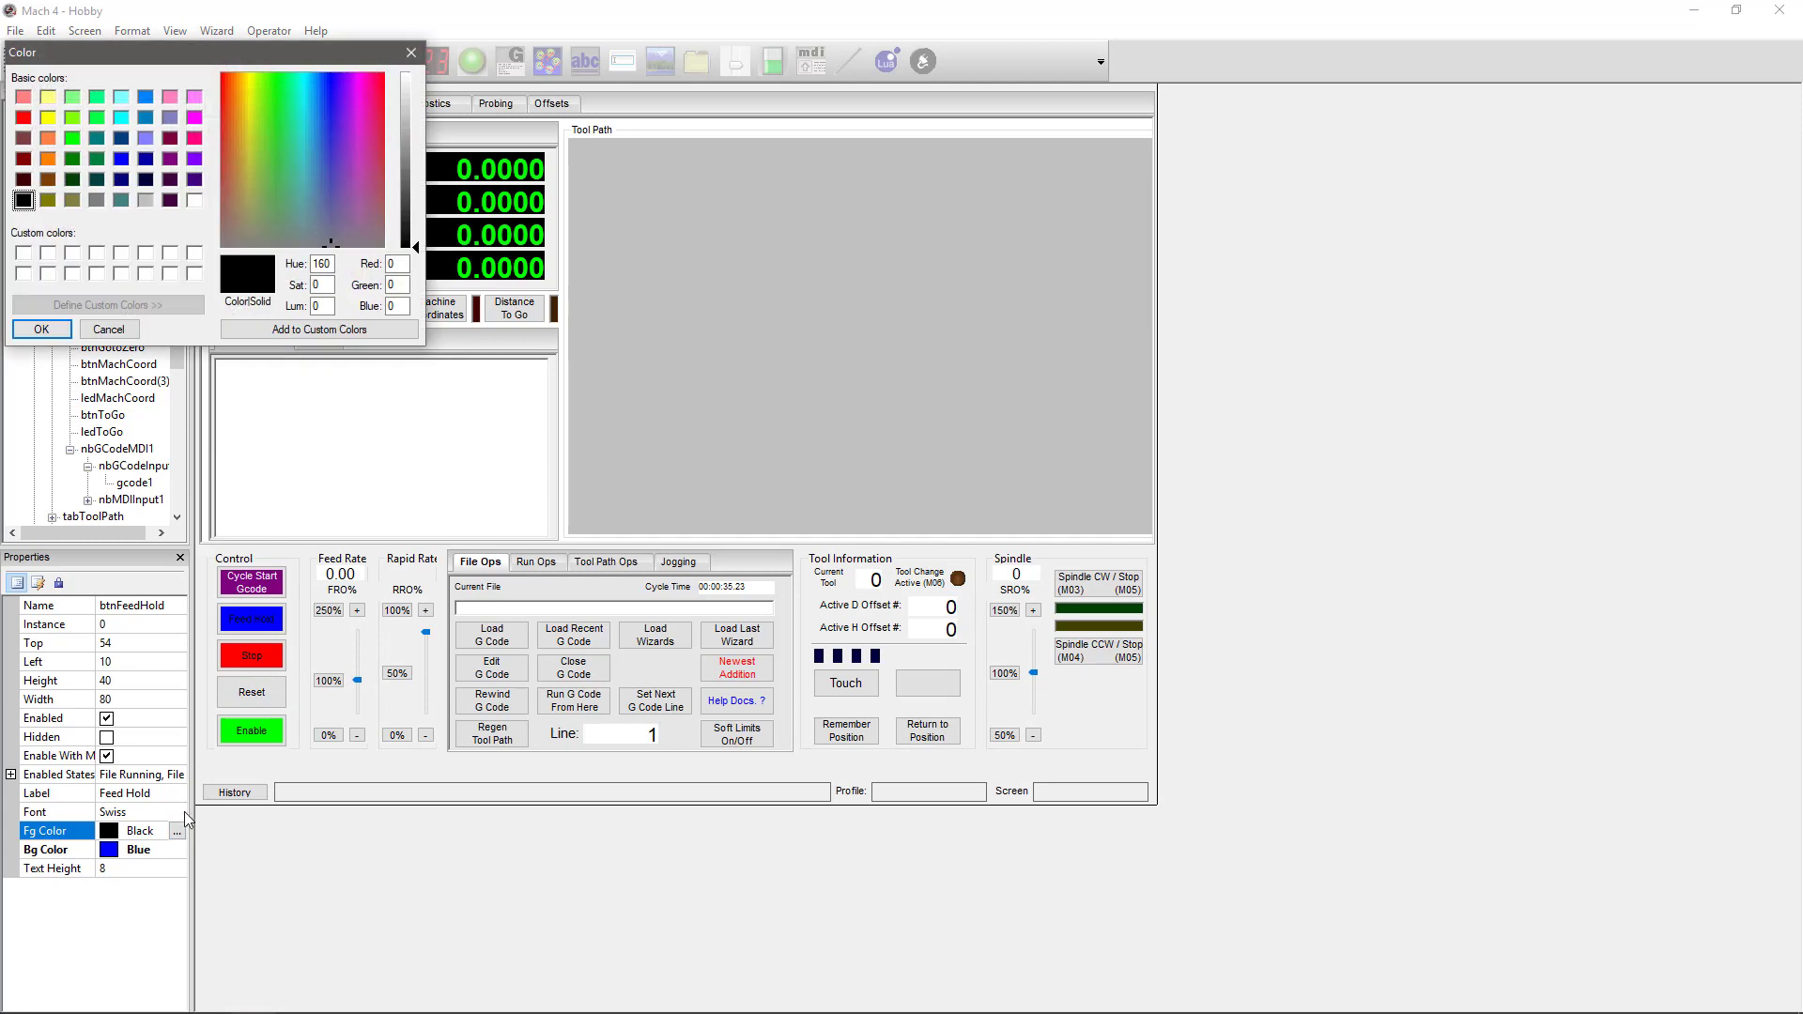
left_click(195, 201)
left_click(47, 330)
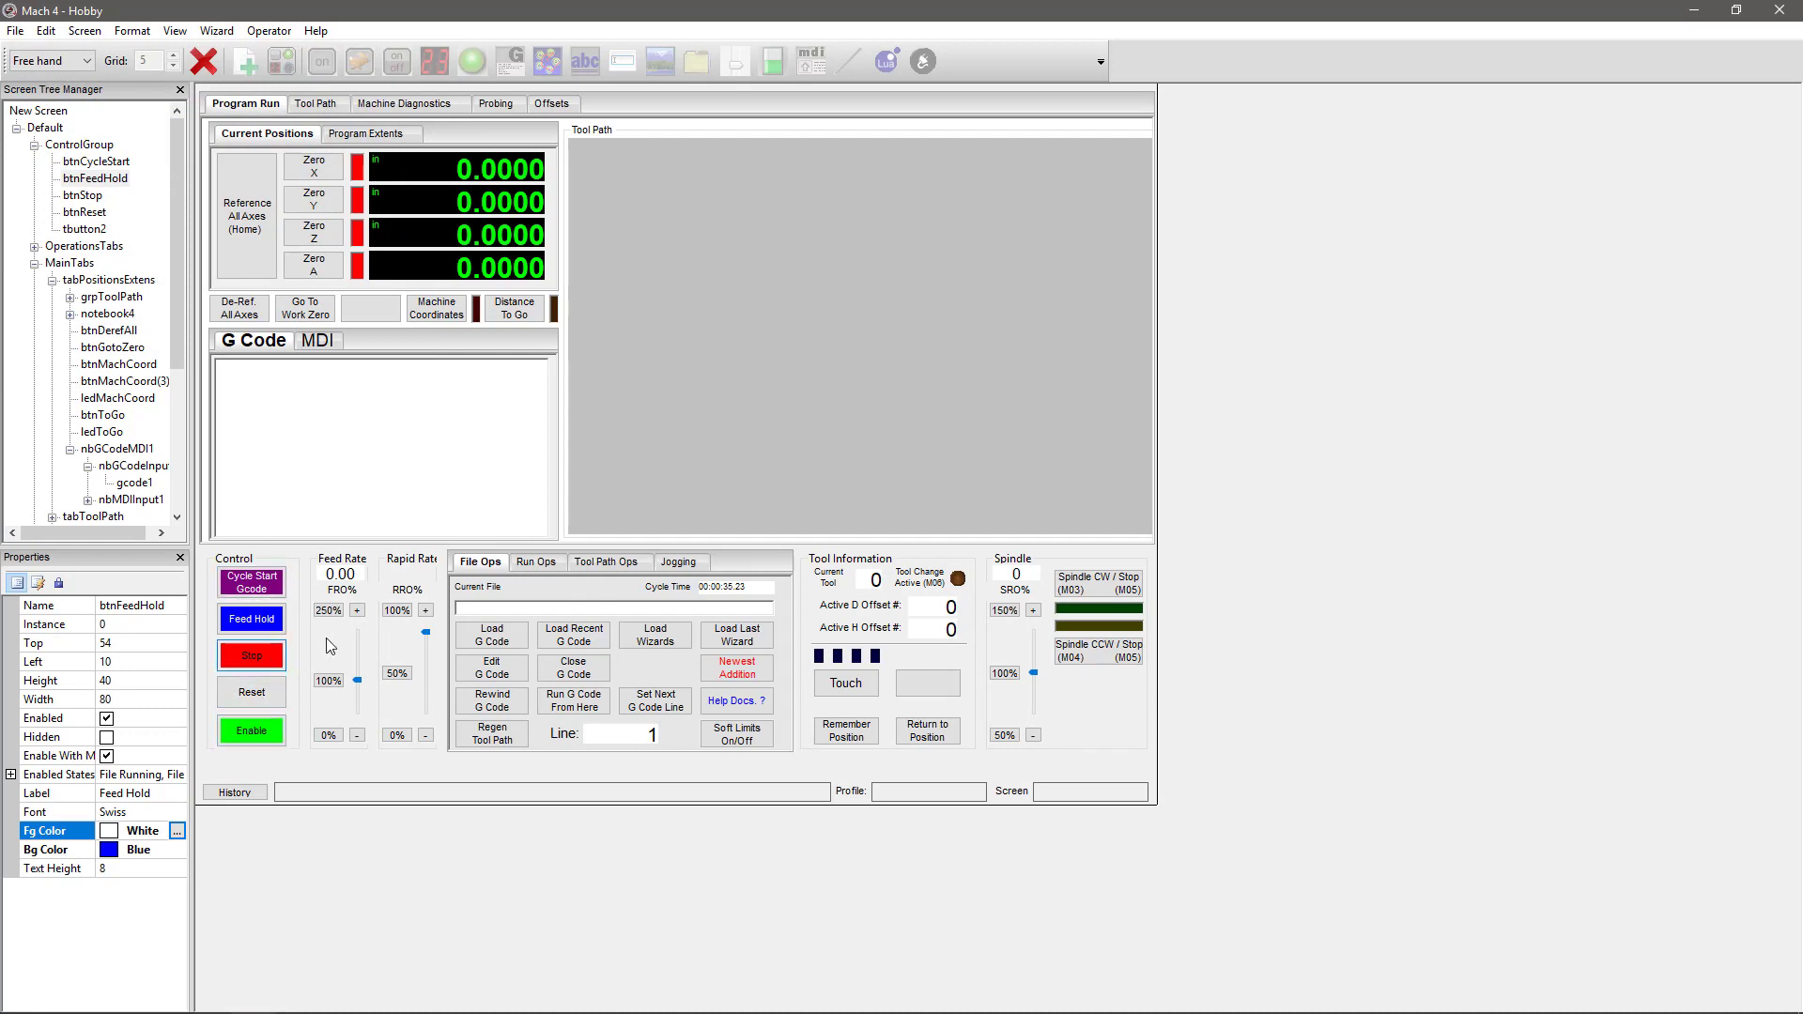
Give the Reset button an orange background, then deselect it
left_click(255, 700)
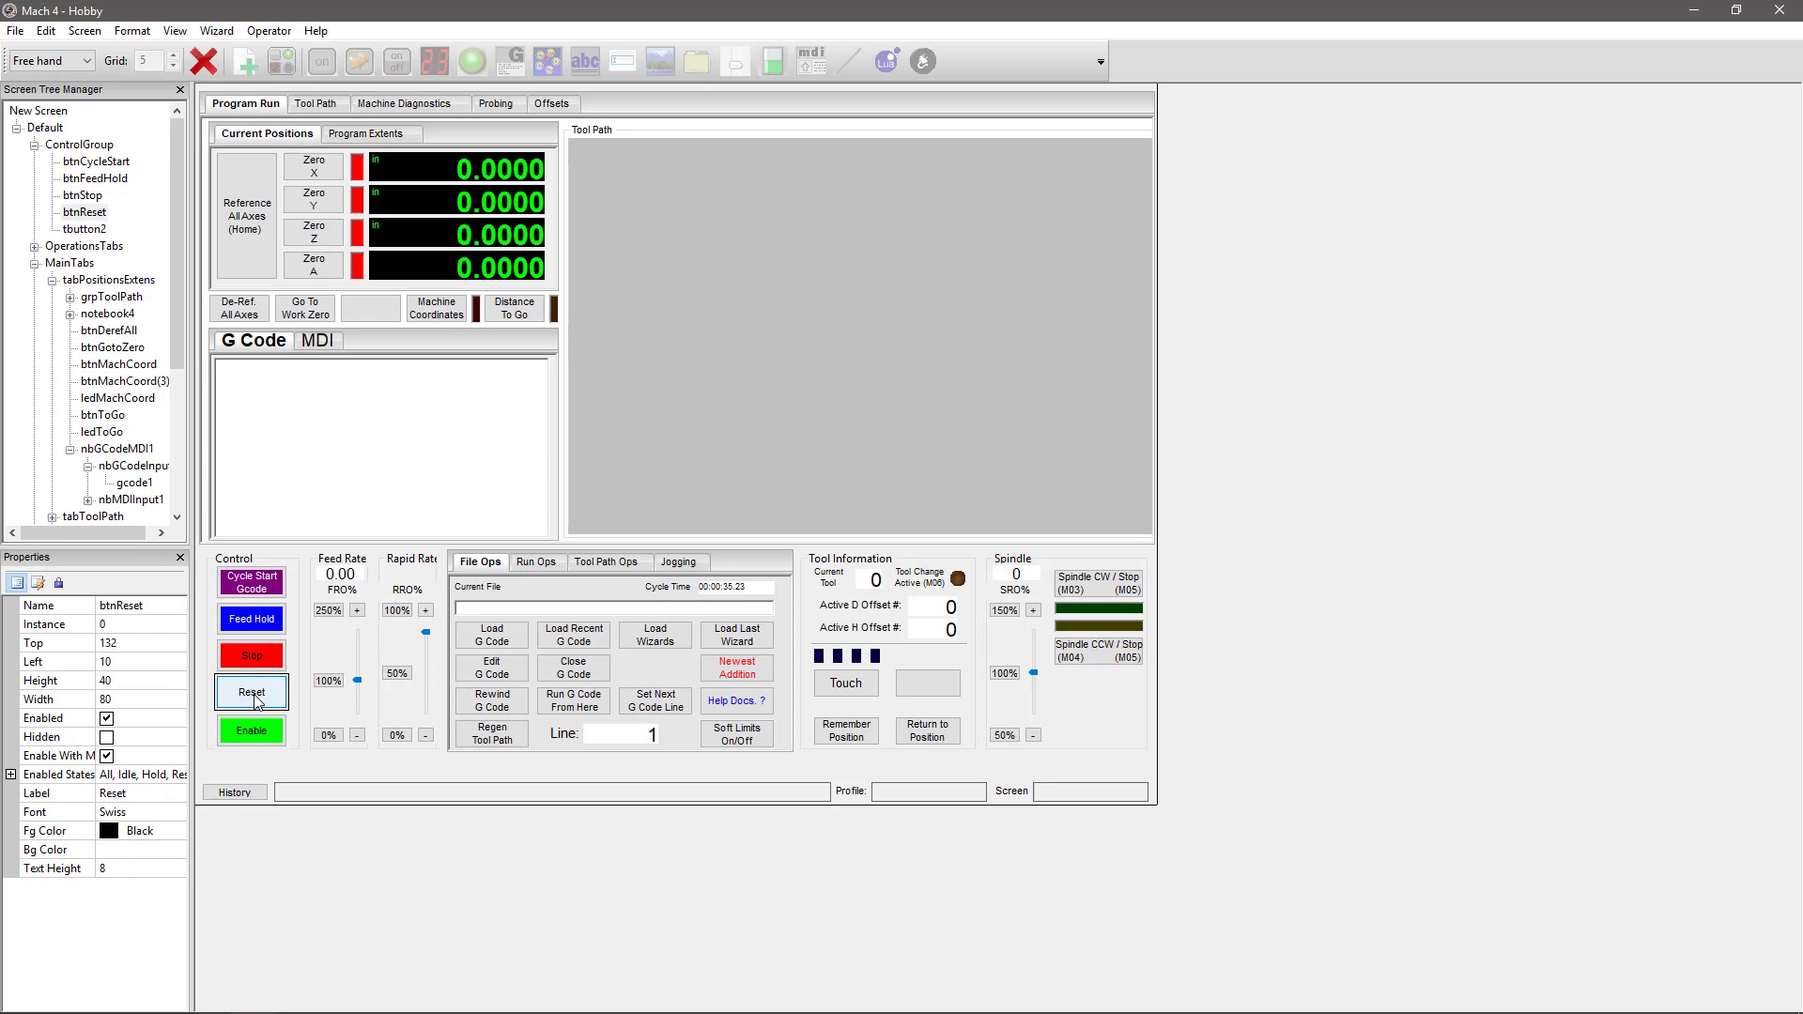
left_click(178, 832)
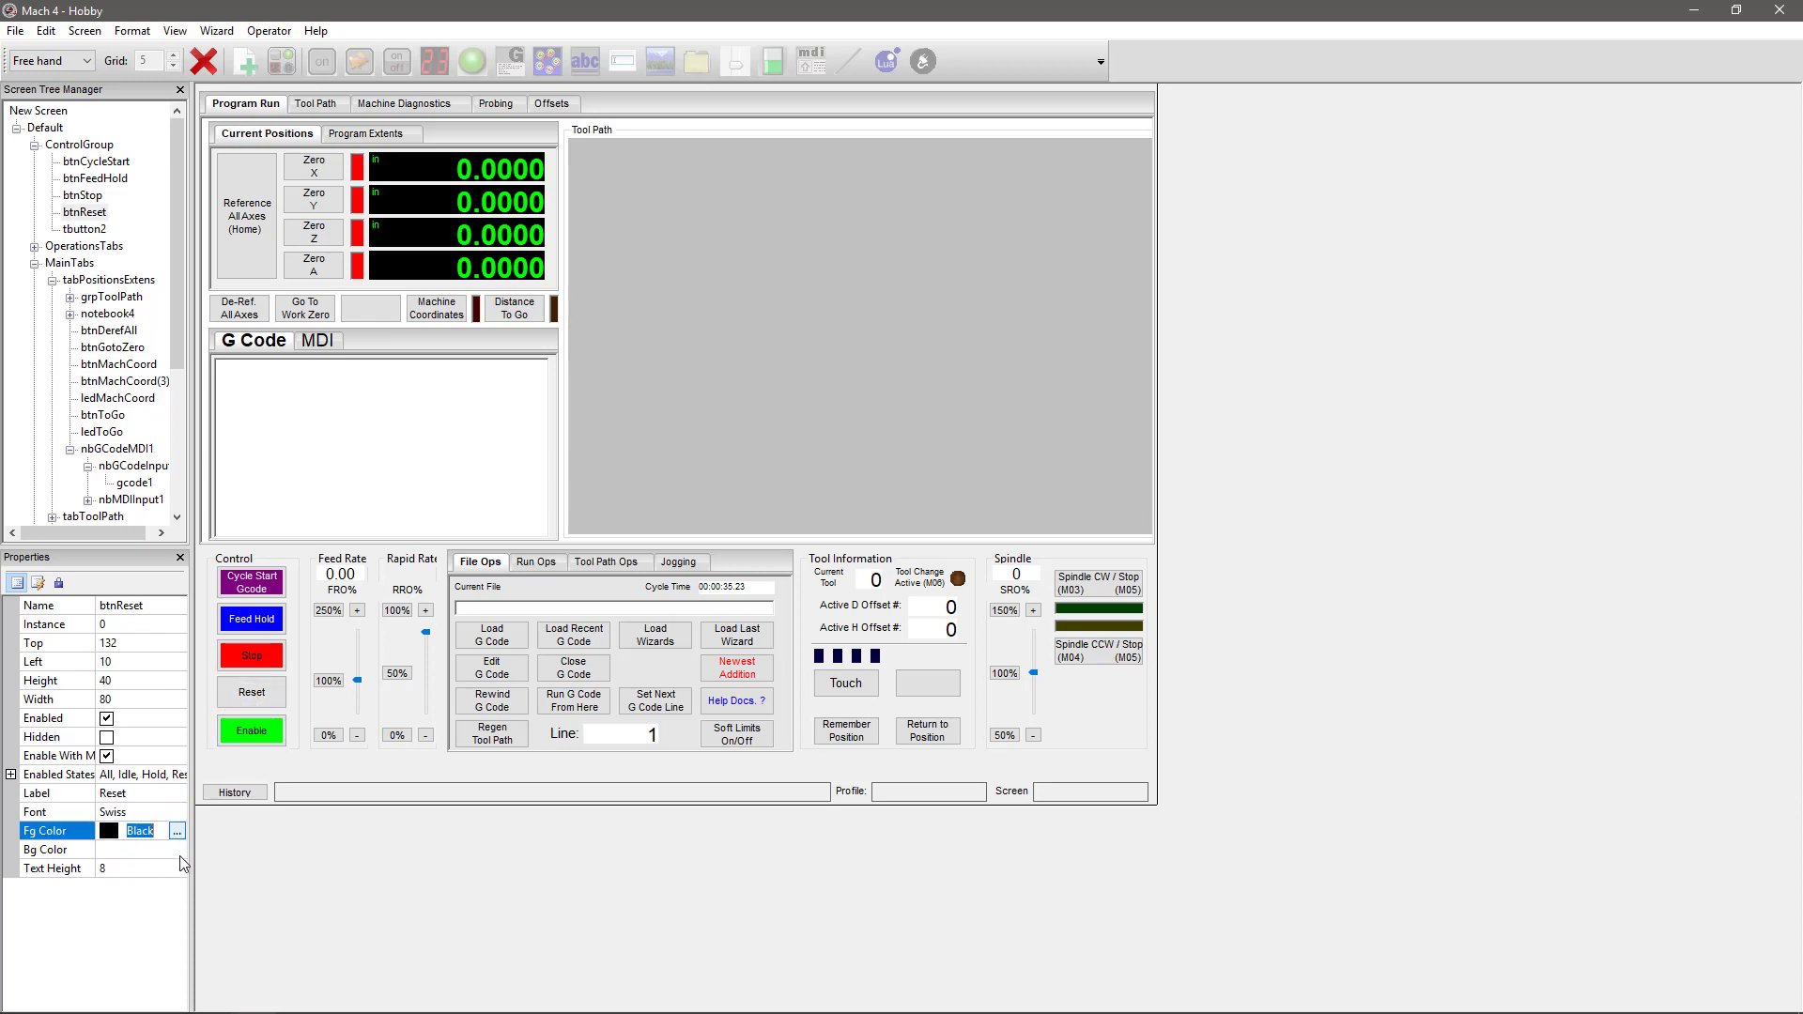
left_click(179, 850)
left_click(178, 851)
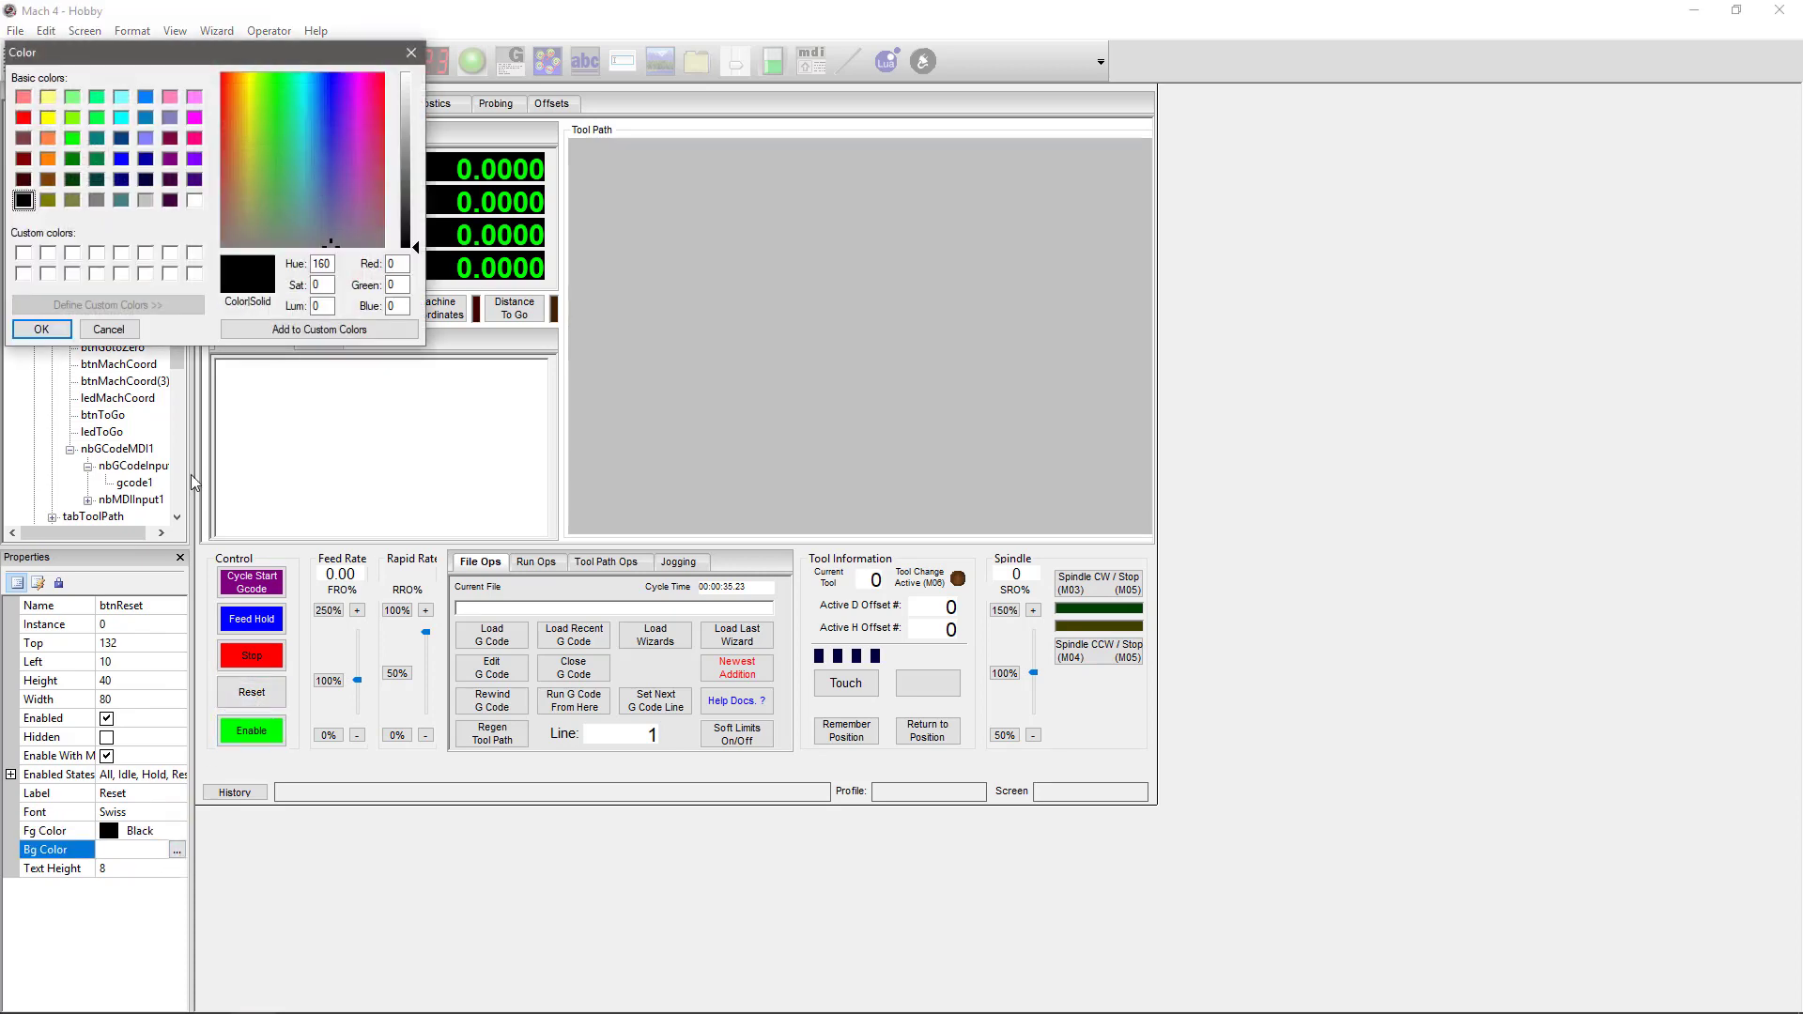
left_click(48, 159)
left_click(43, 332)
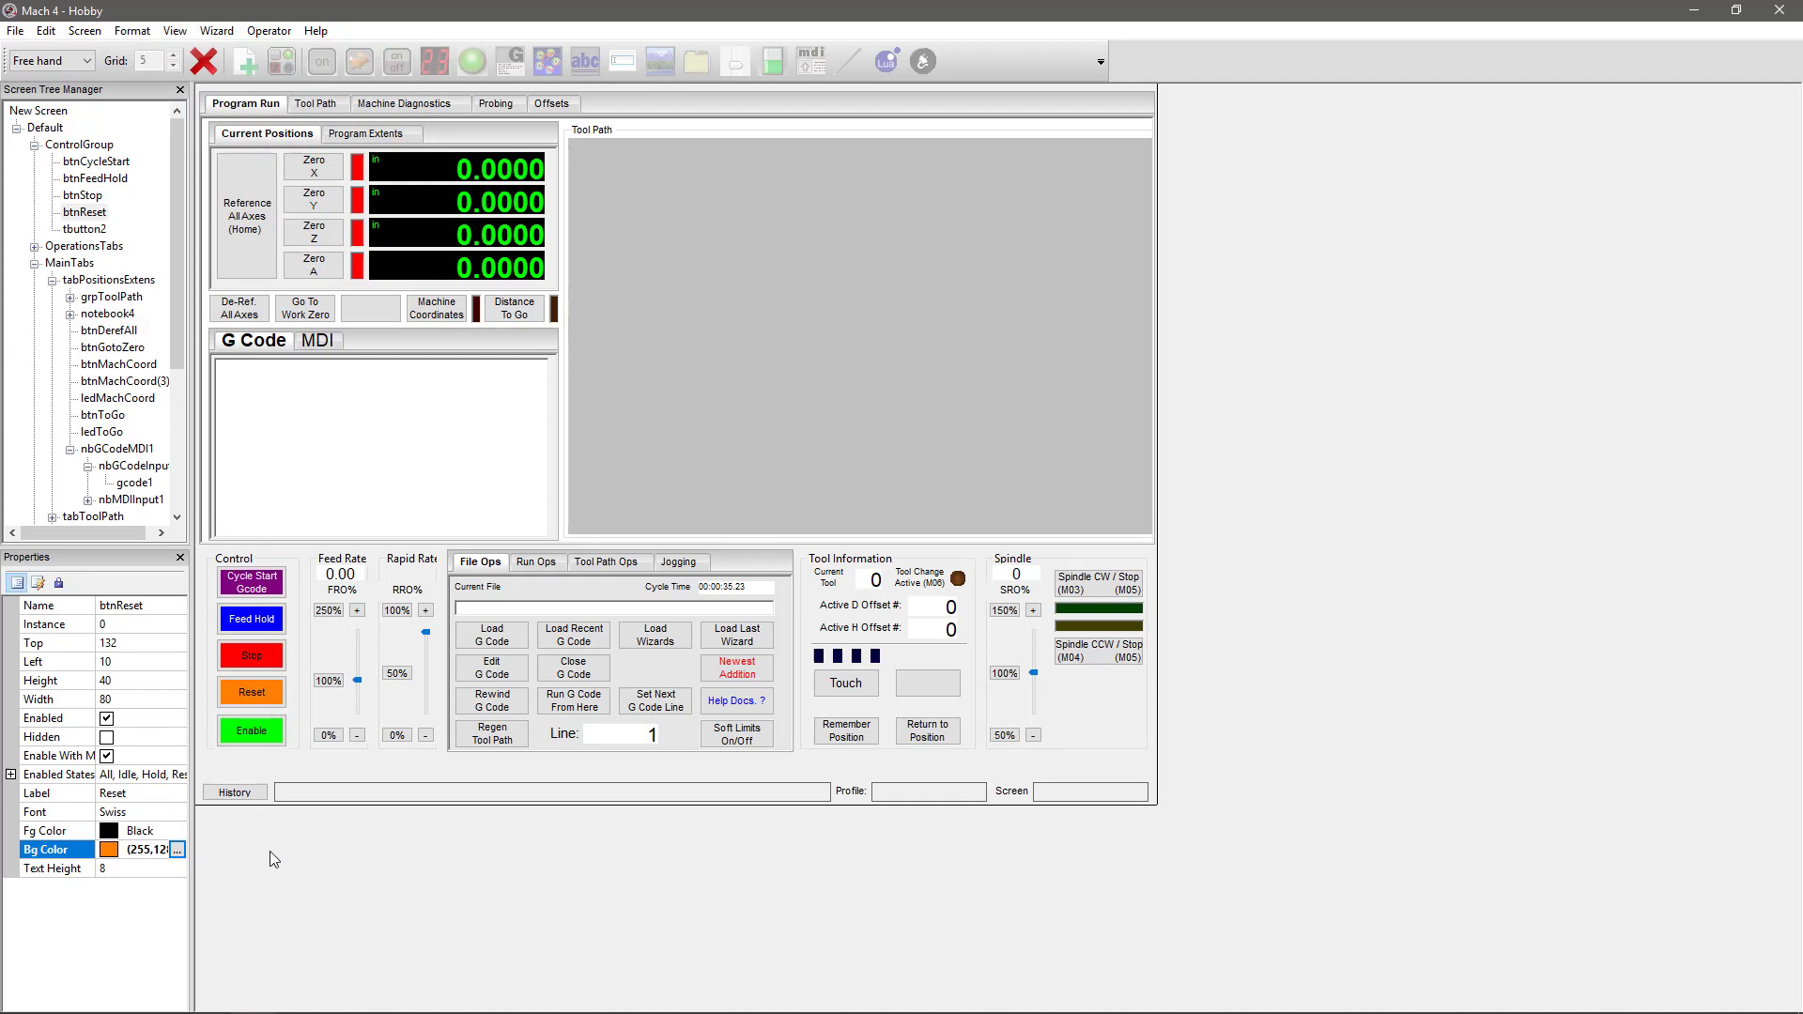
left_click(273, 859)
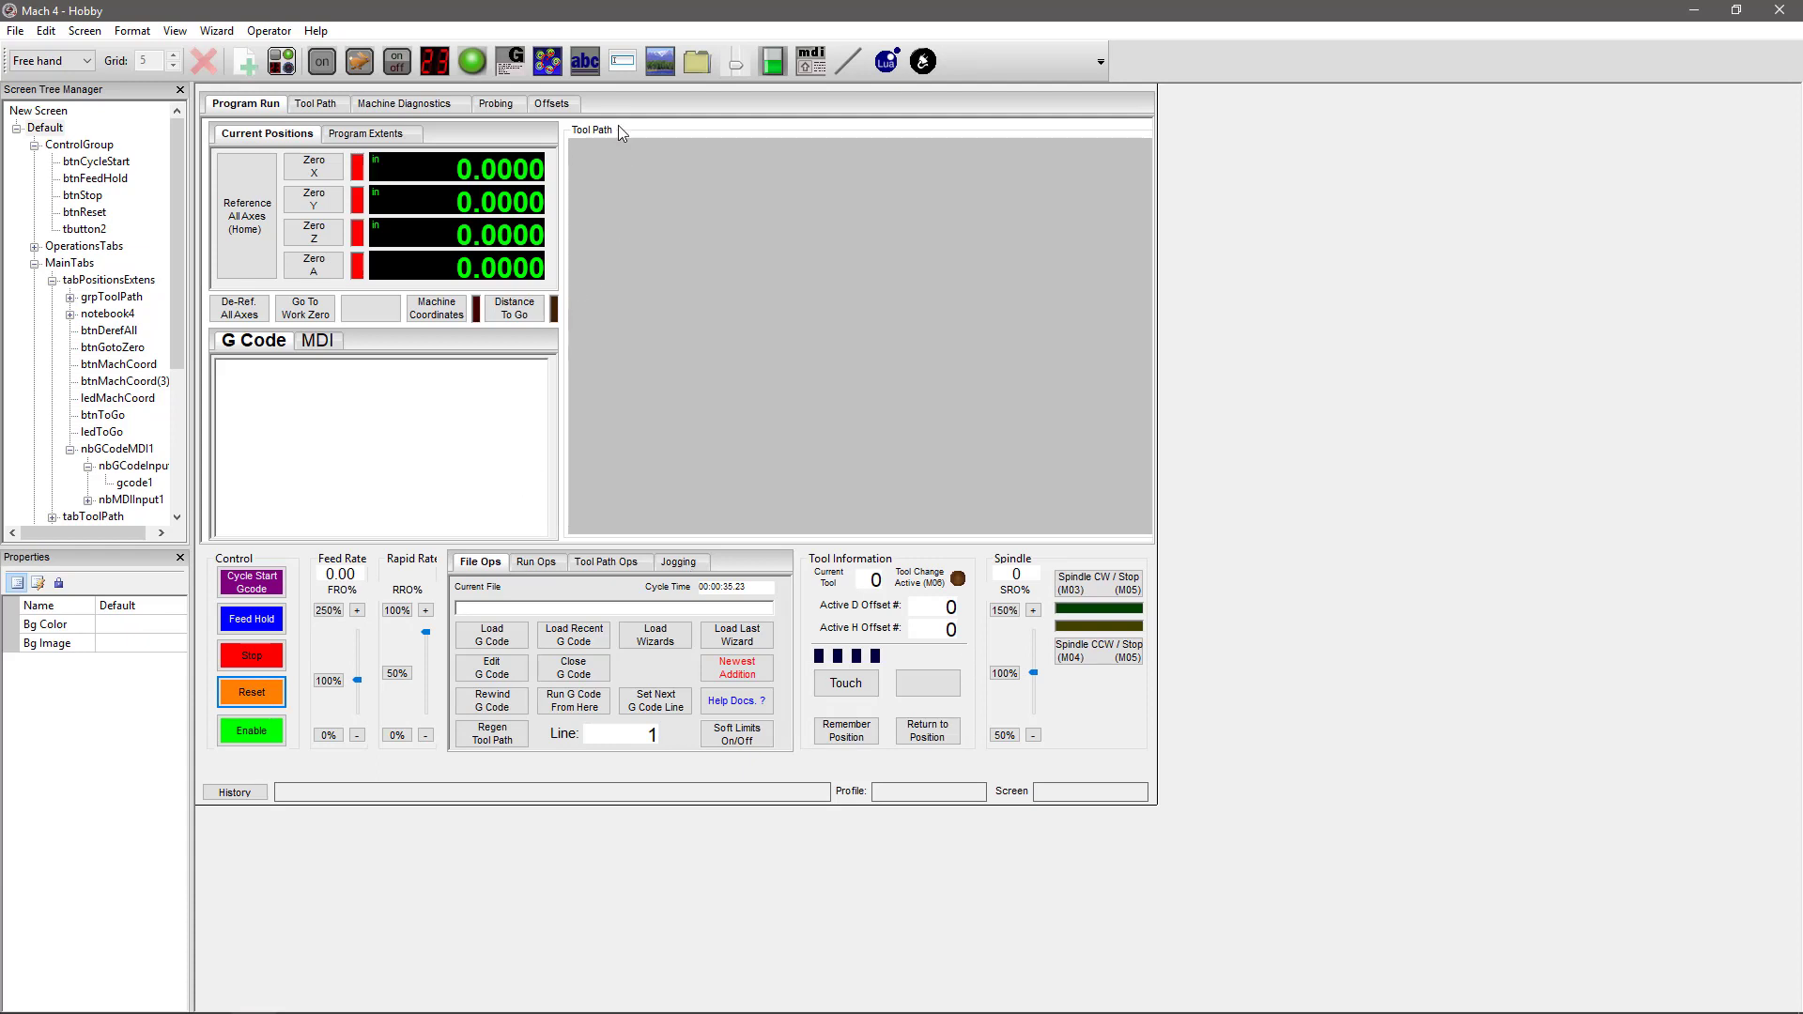
Add a new page to MainTabs and set both its Name and Label to Jogging
left_click(64, 147)
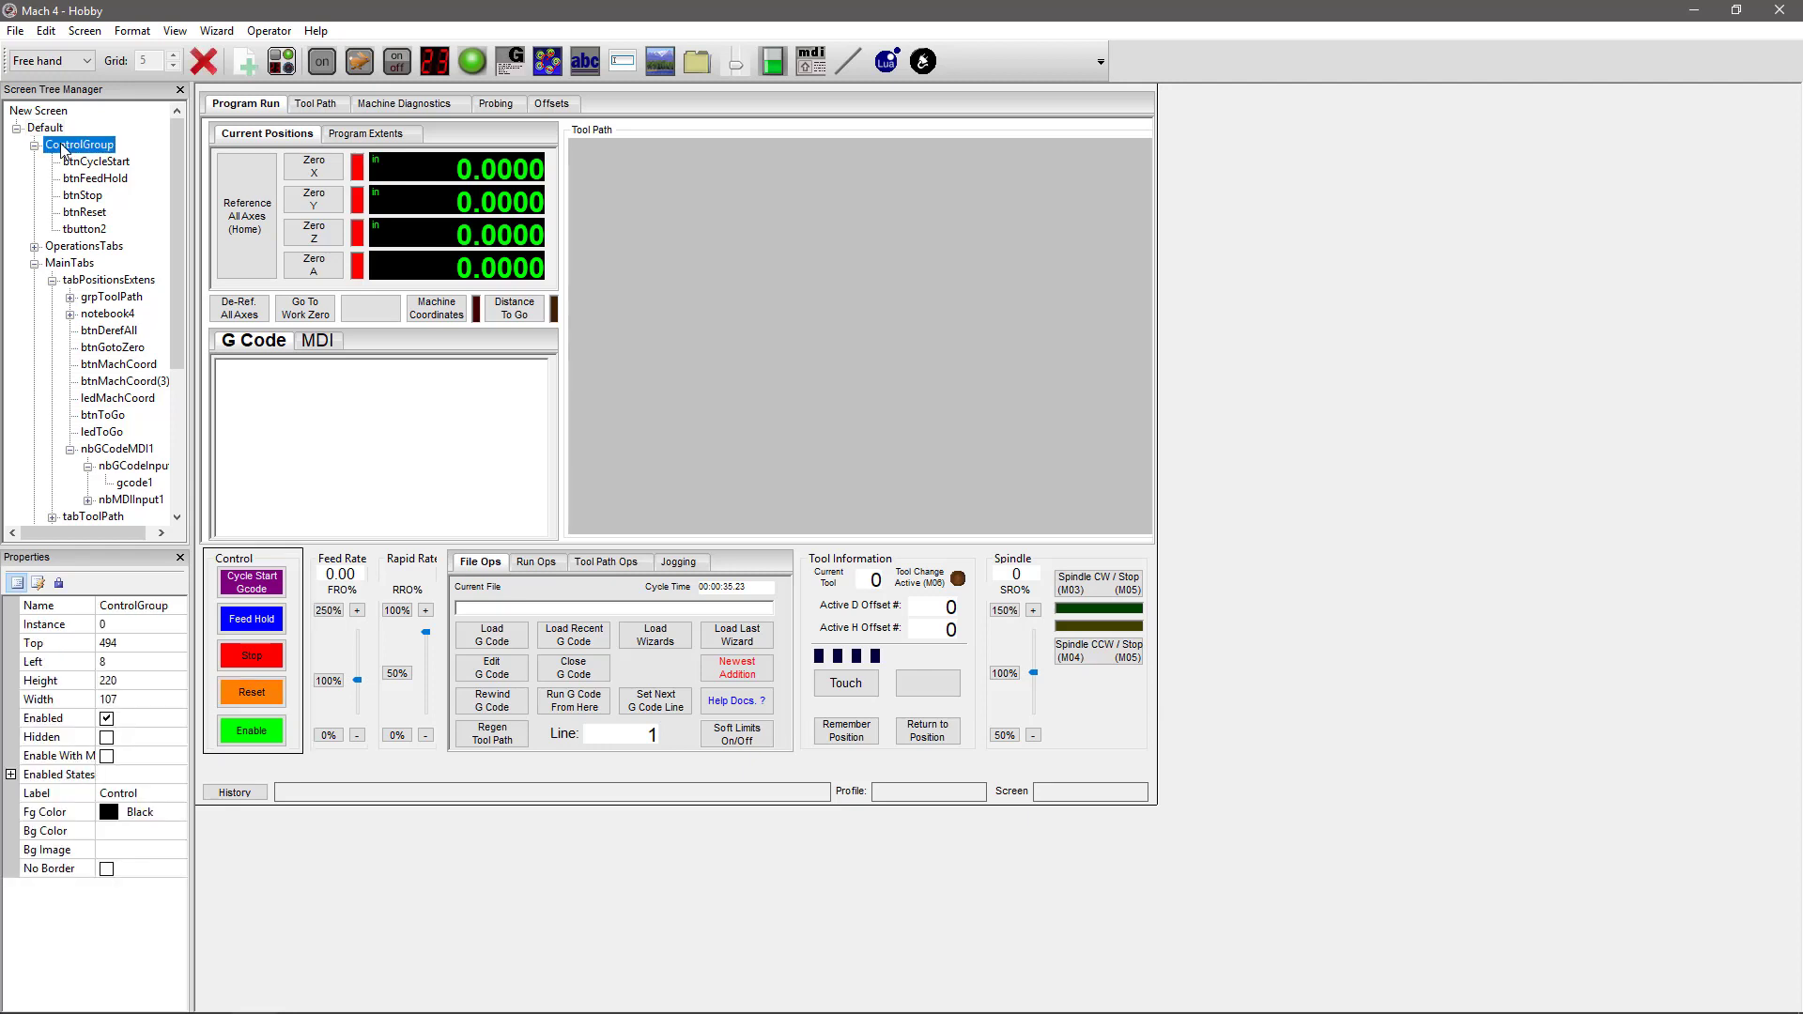
left_click(75, 267)
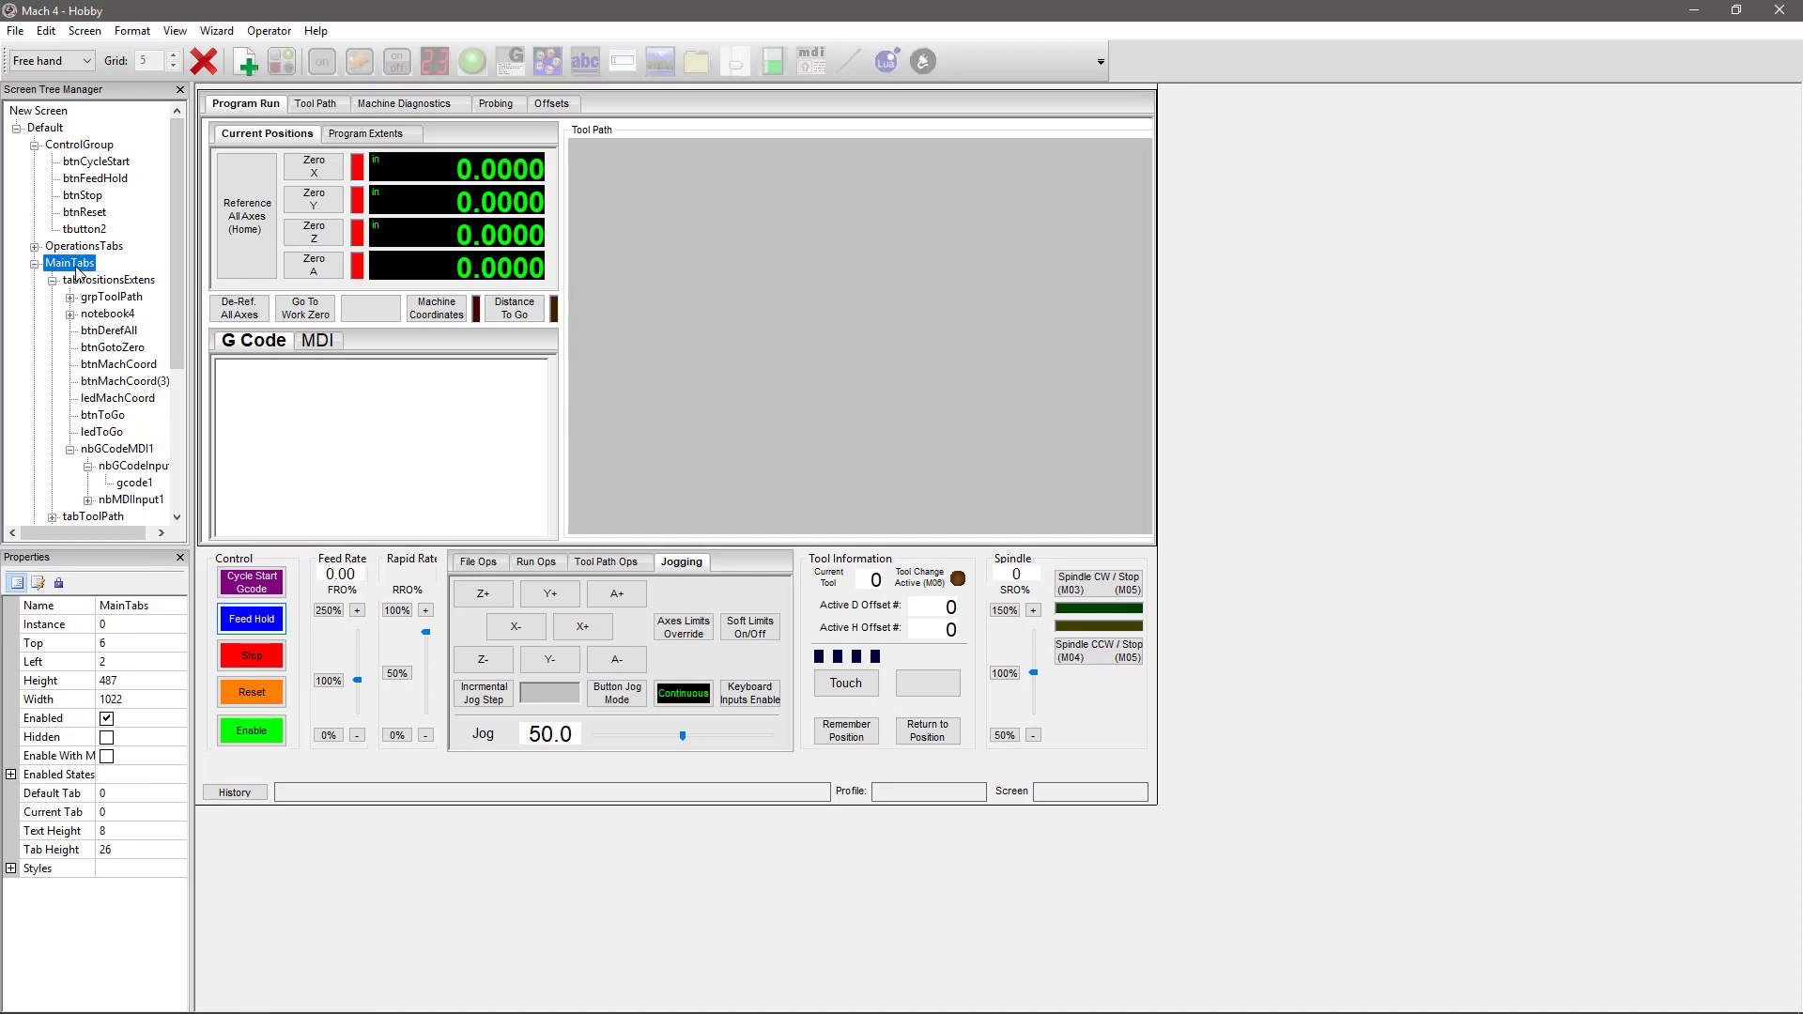
left_click(247, 62)
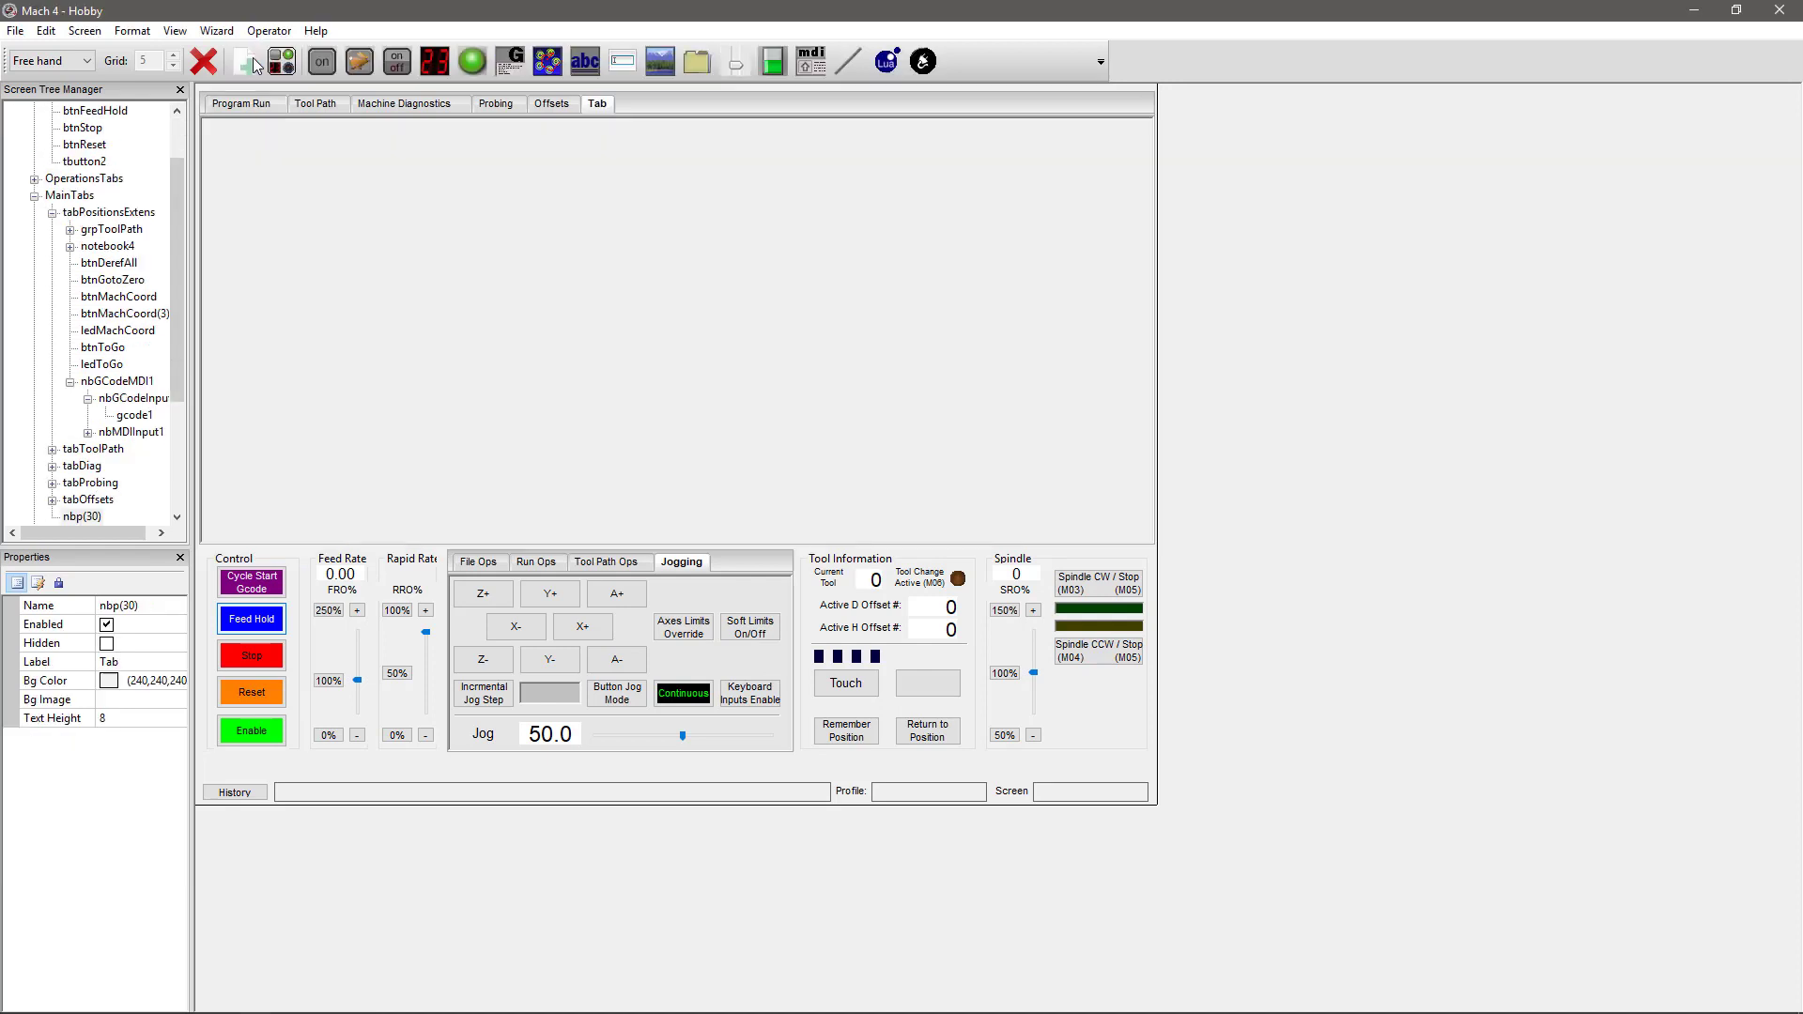
left_click(146, 605)
type("Jogging")
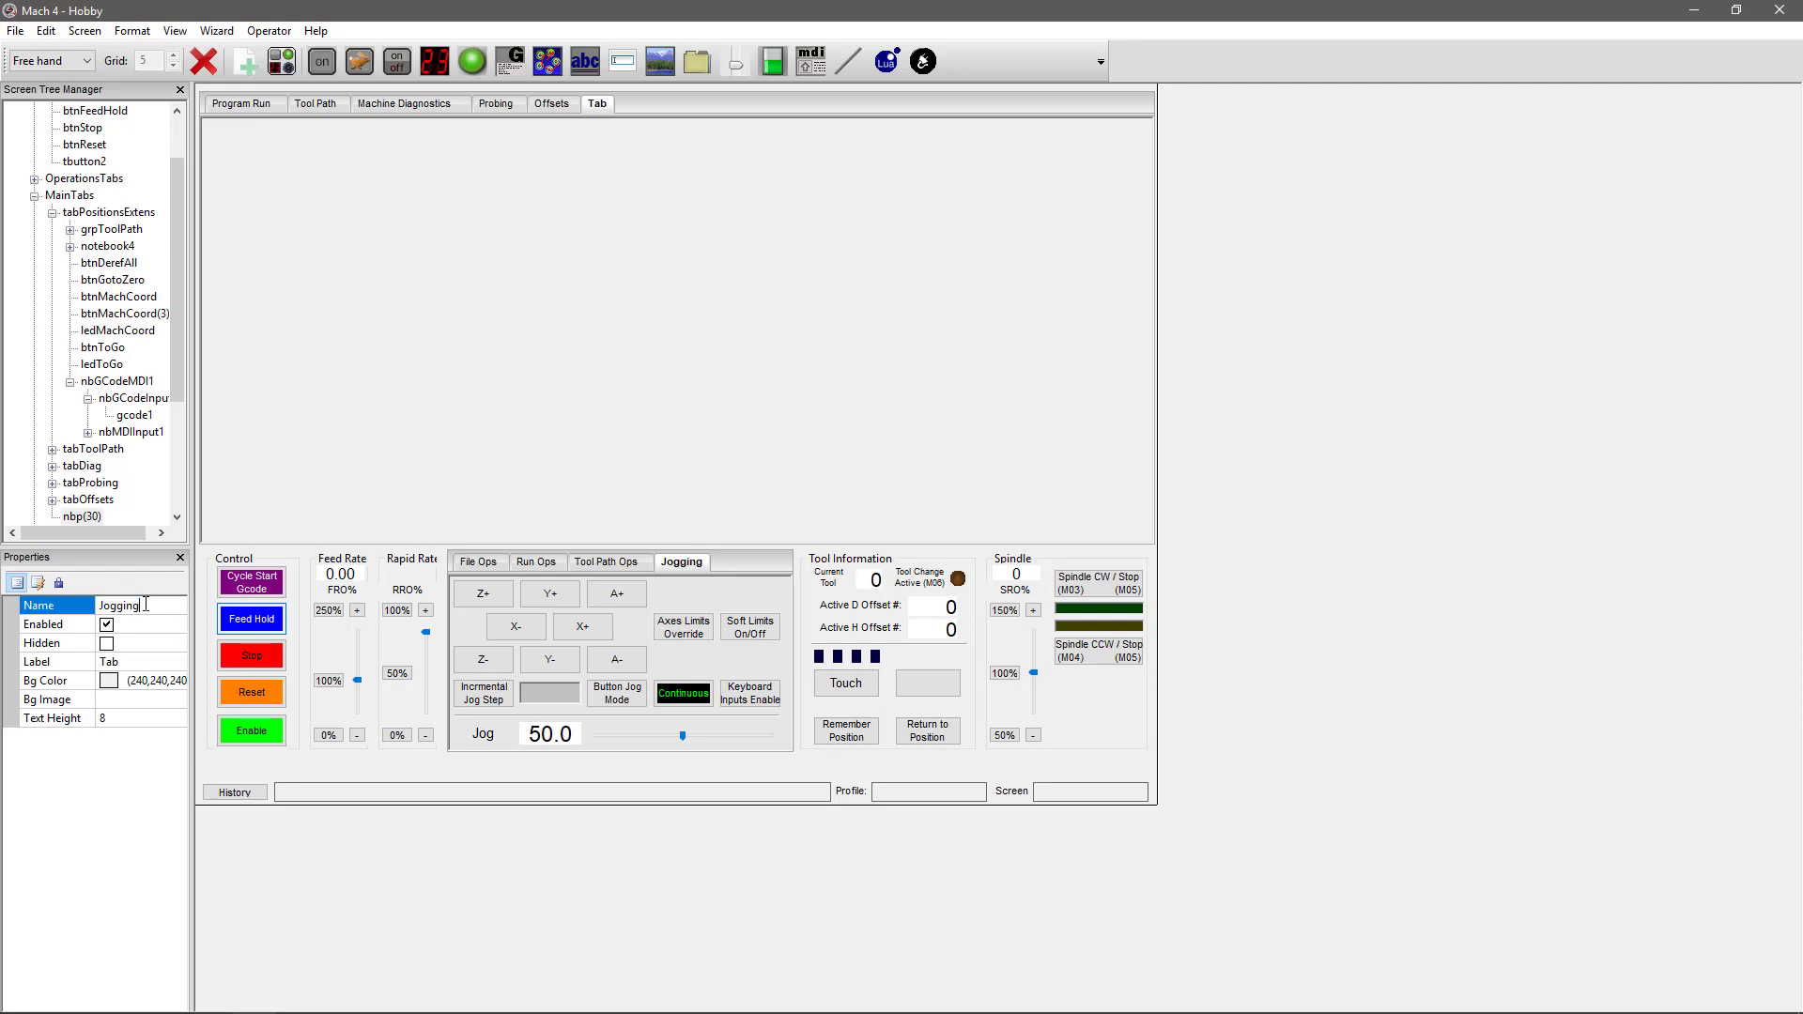
key("Return")
left_click(136, 663)
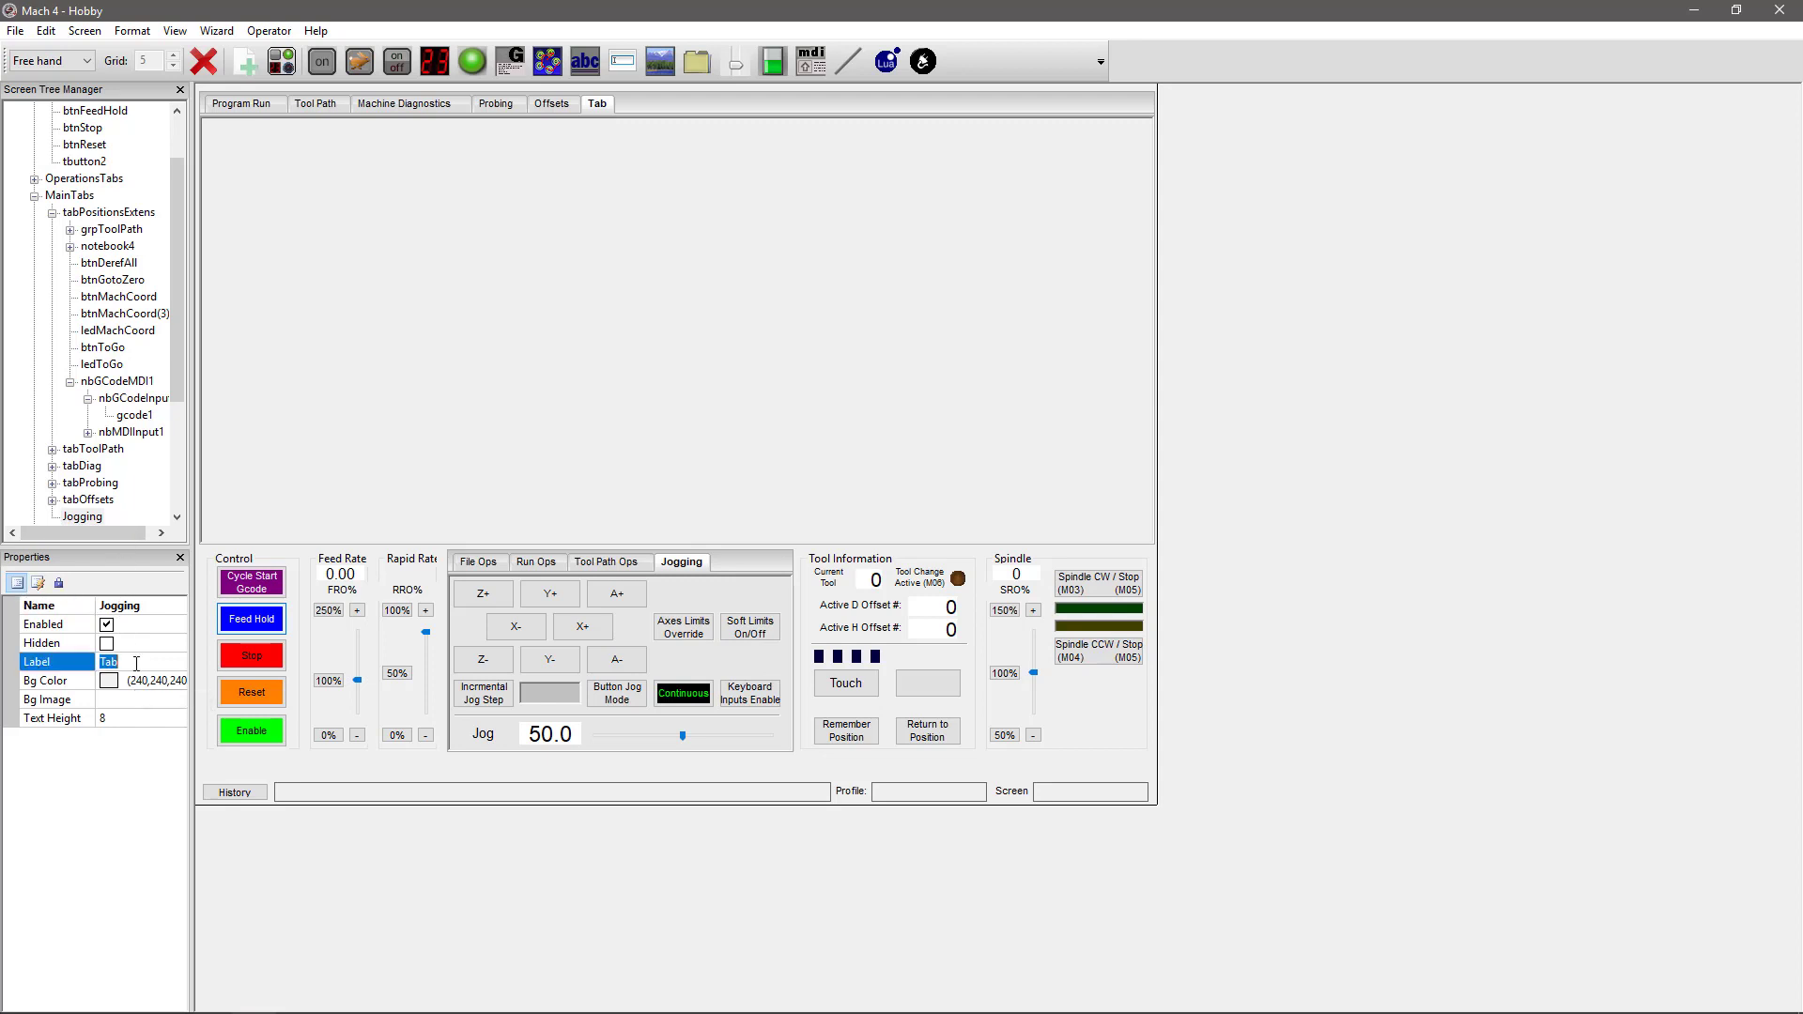
type("Jogging")
key("Return")
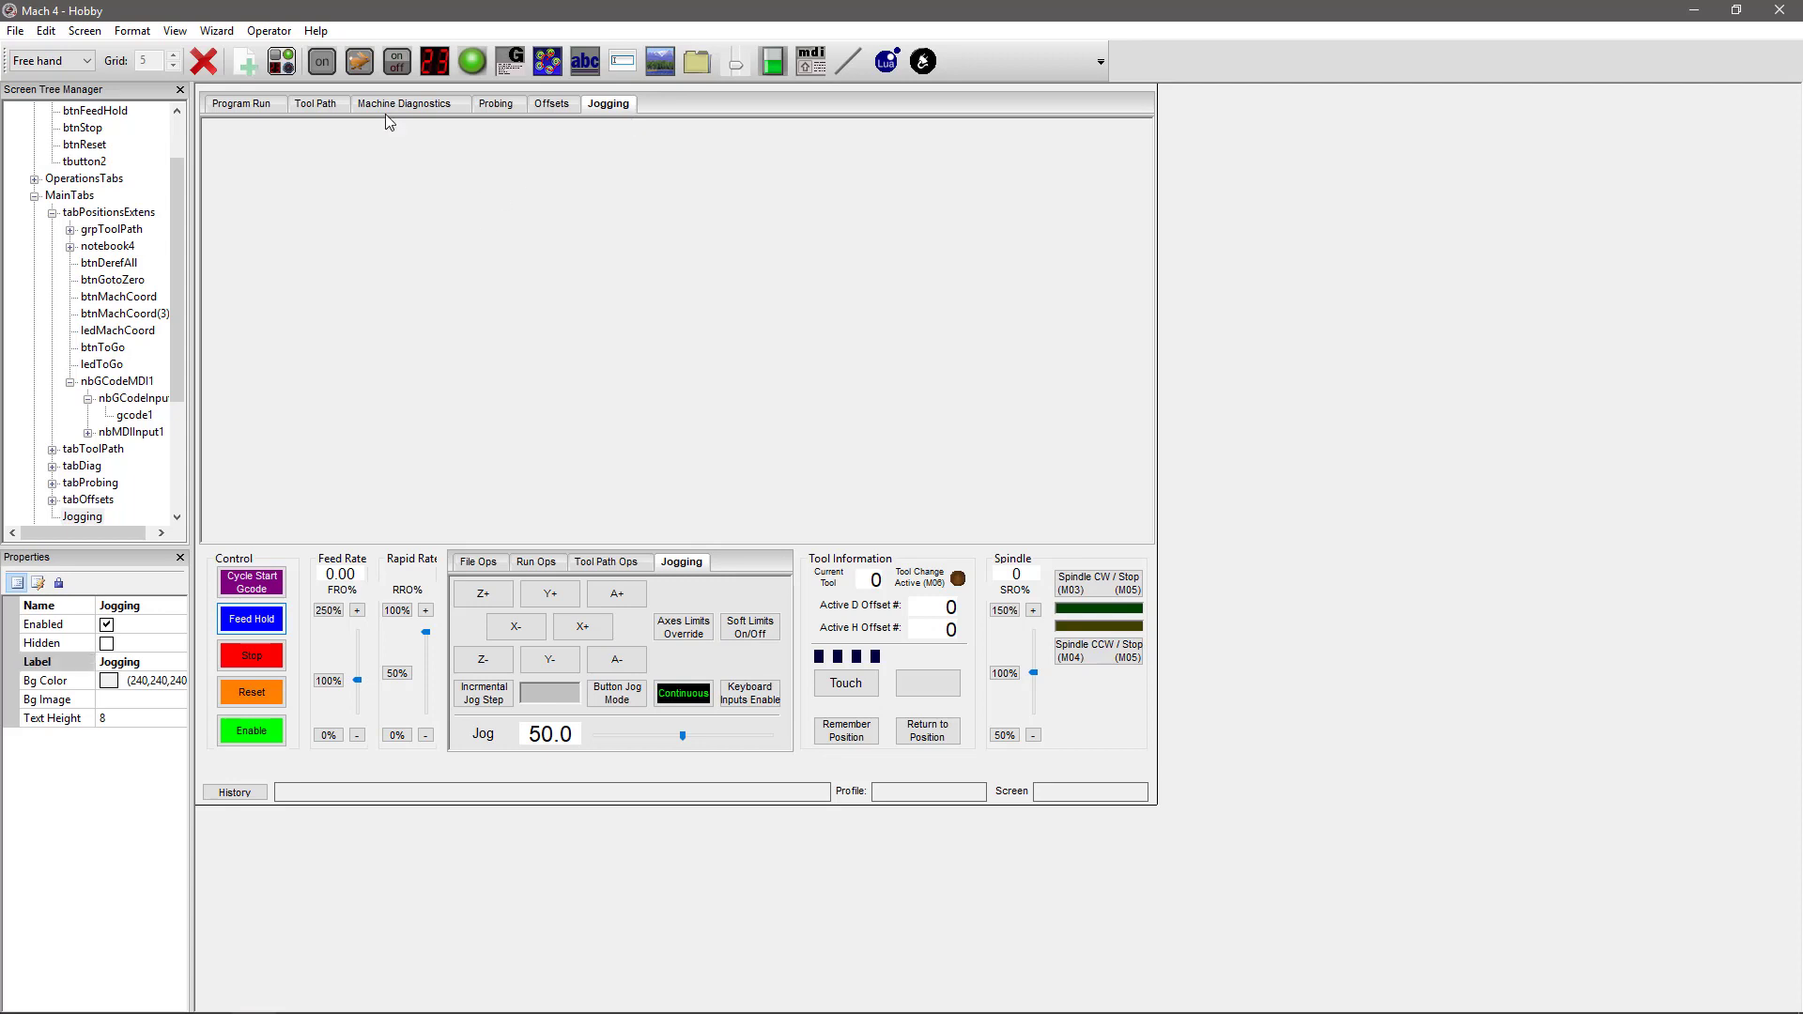
Add a 100 by 90 image button to the Jogging page showing thumbs up.png
left_click(362, 63)
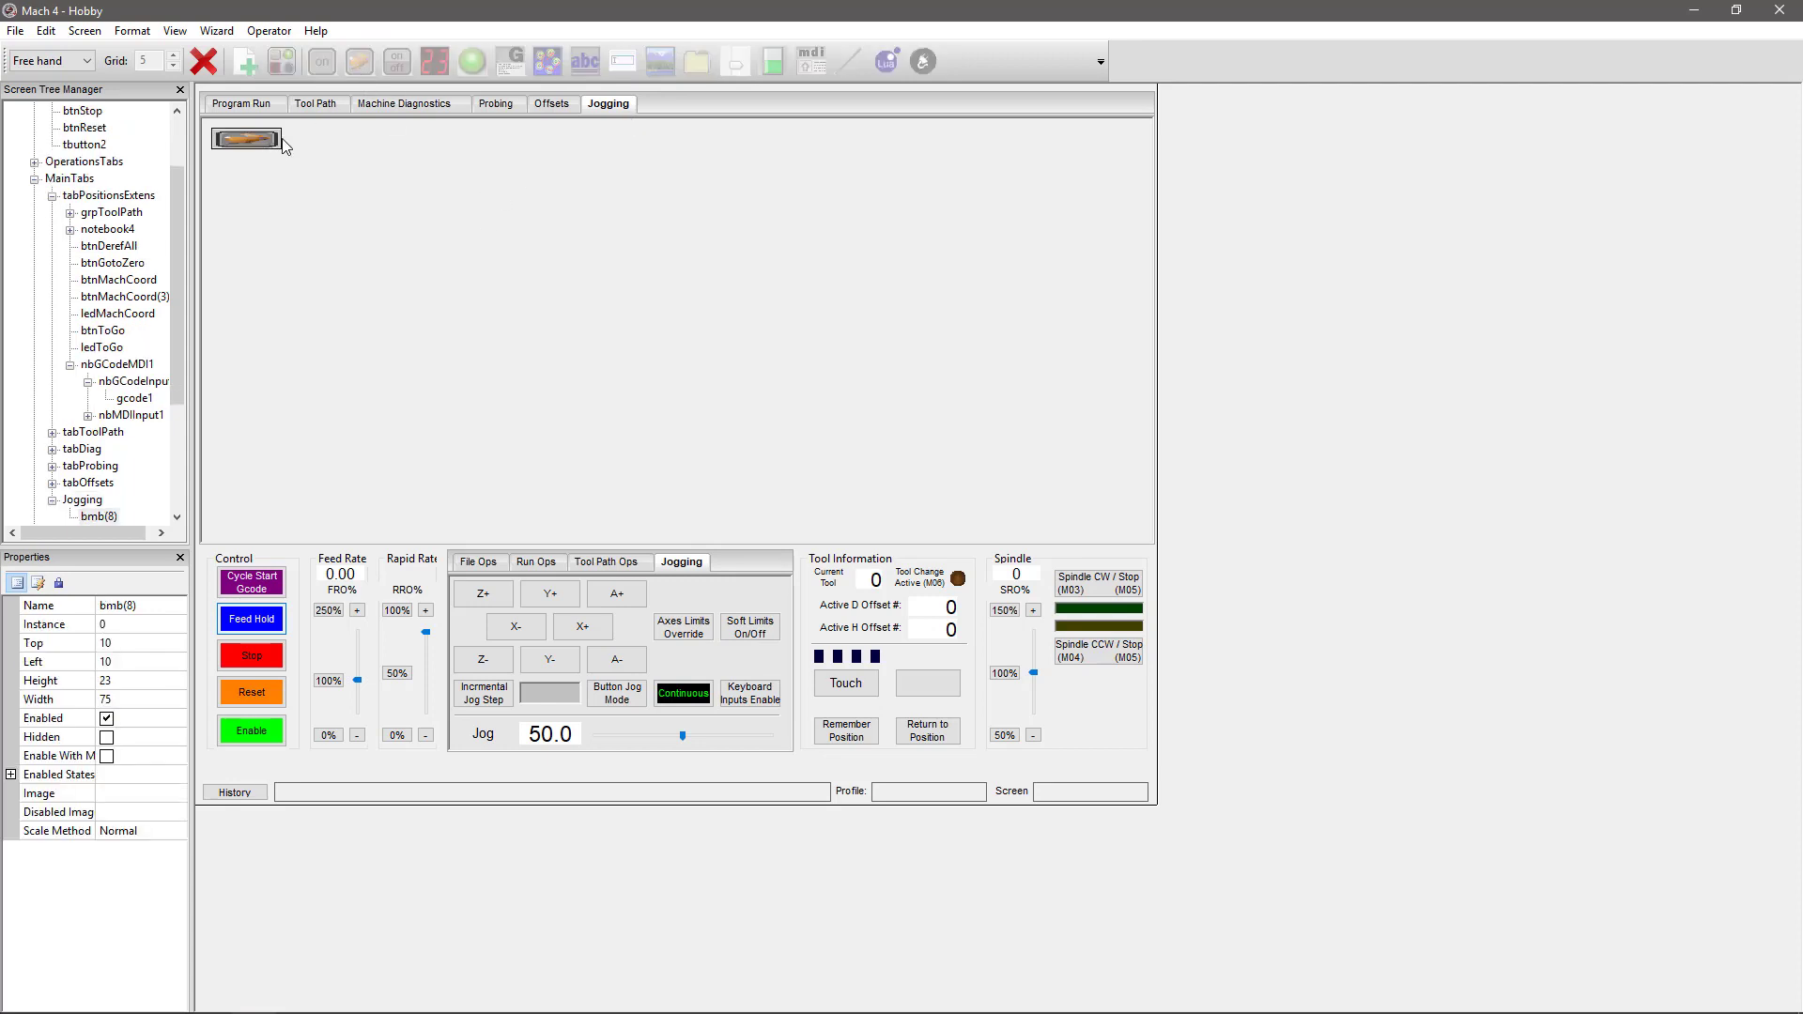
left_click_drag(279, 148, 305, 212)
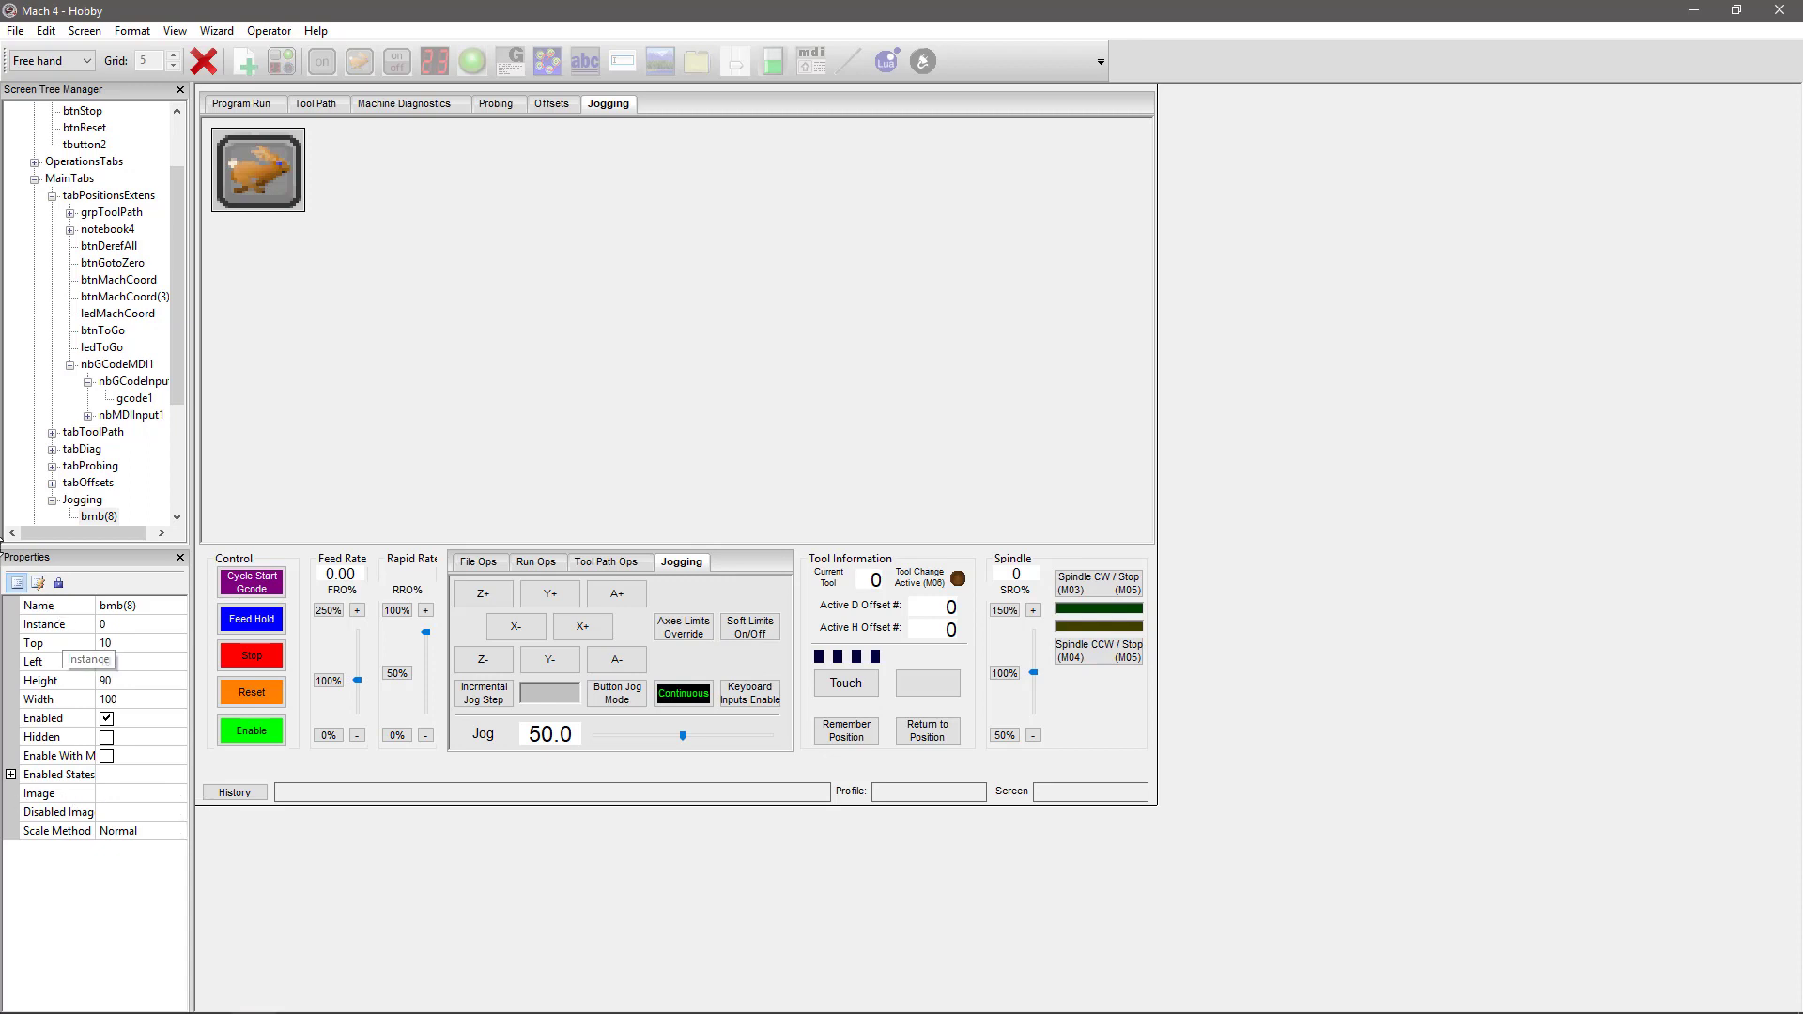
left_click(144, 798)
left_click(177, 793)
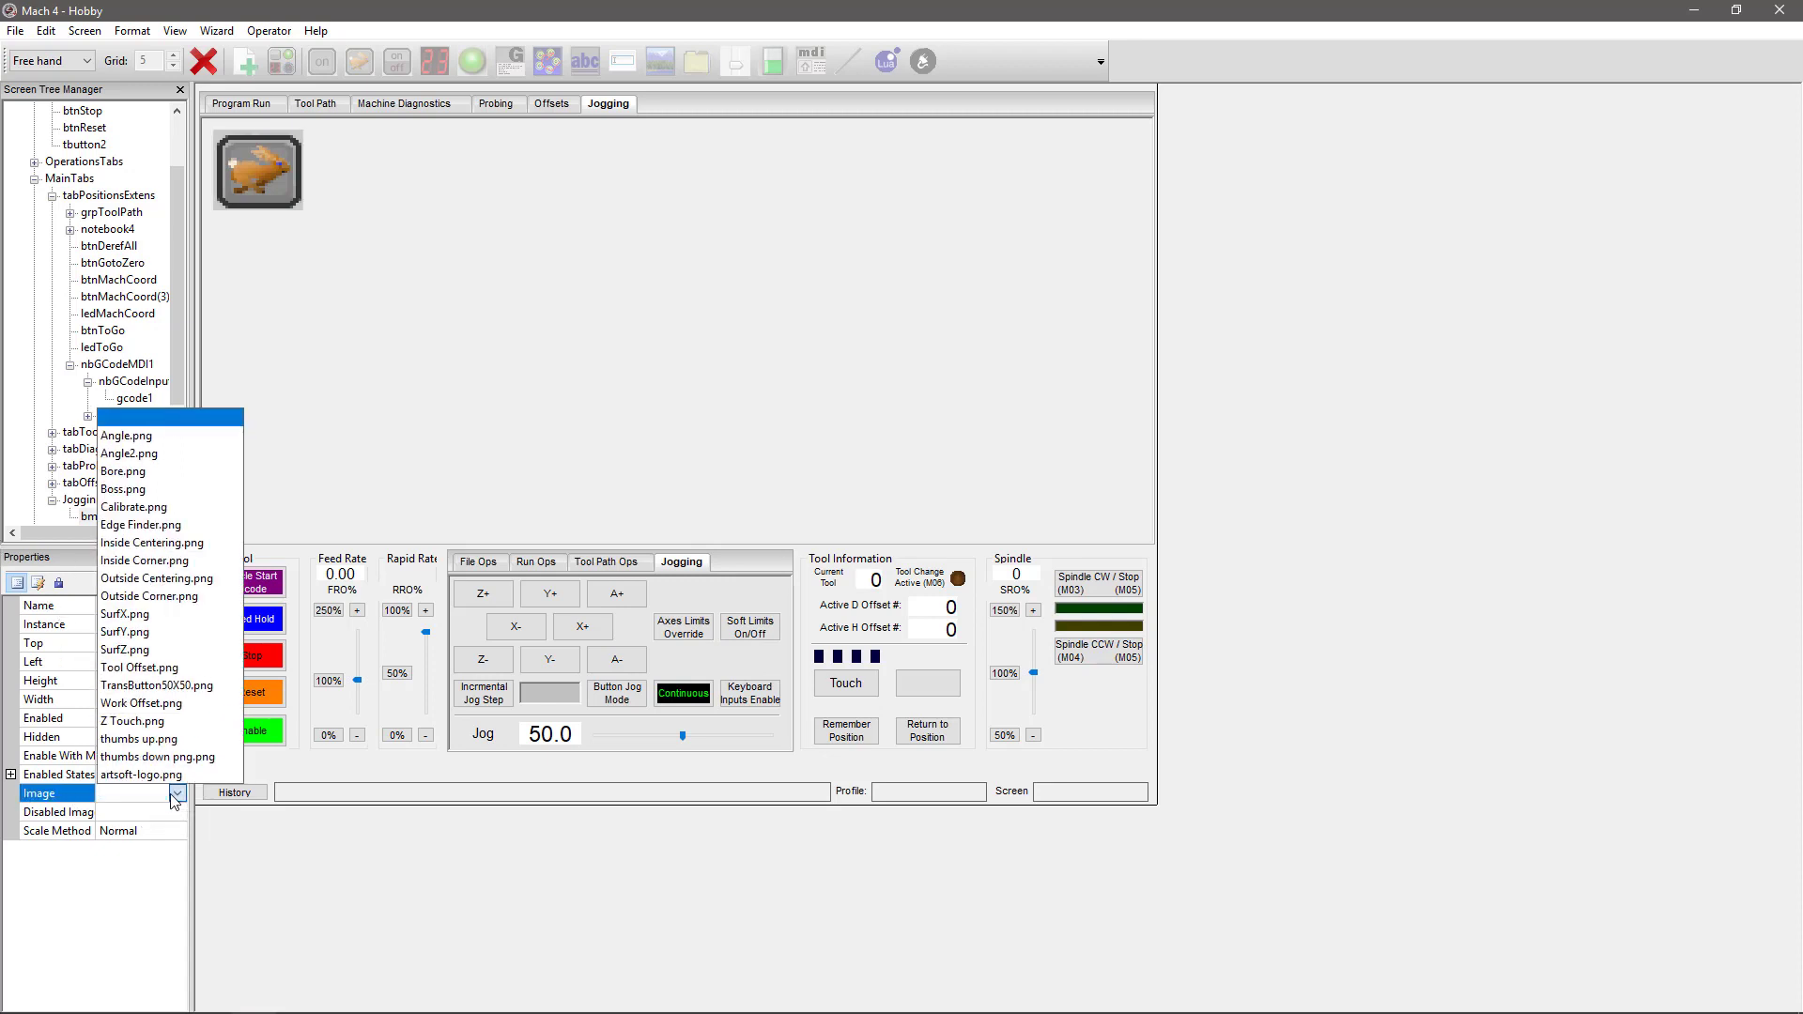
left_click(167, 742)
Move the thumbs-up button to Top 170, Left 604 on the Jogging page
left_click(84, 31)
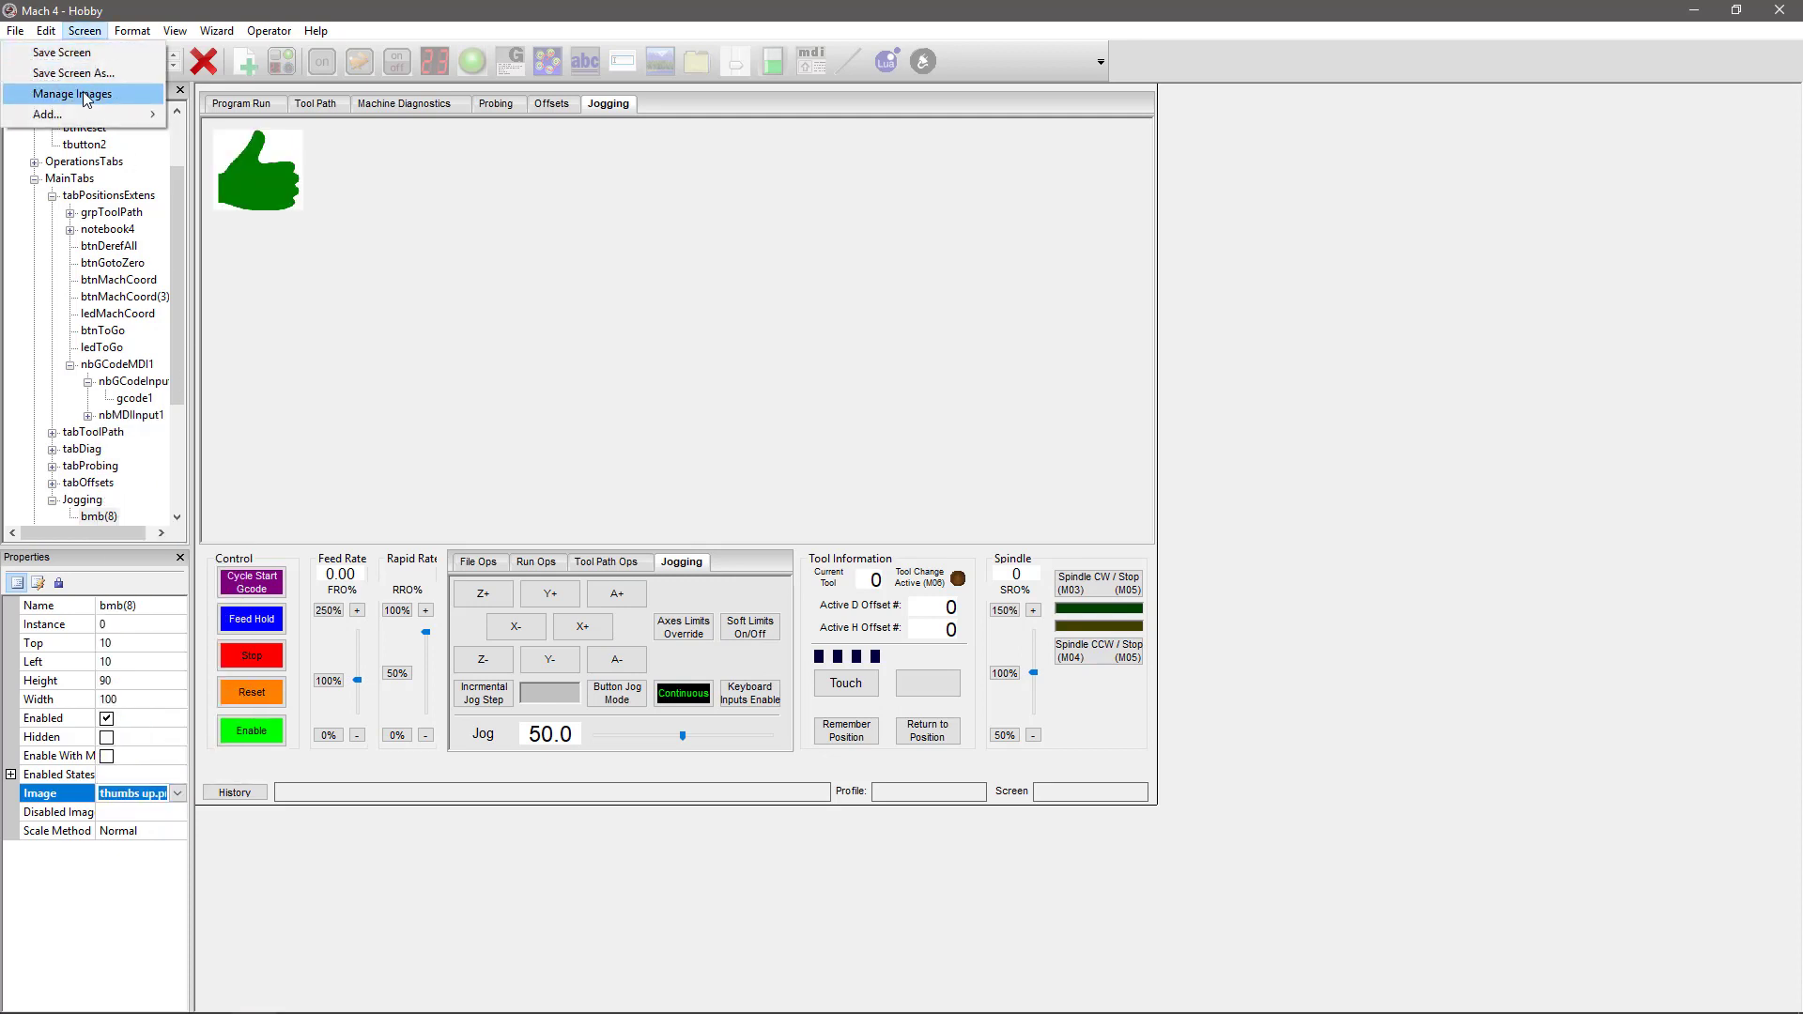
left_click(397, 229)
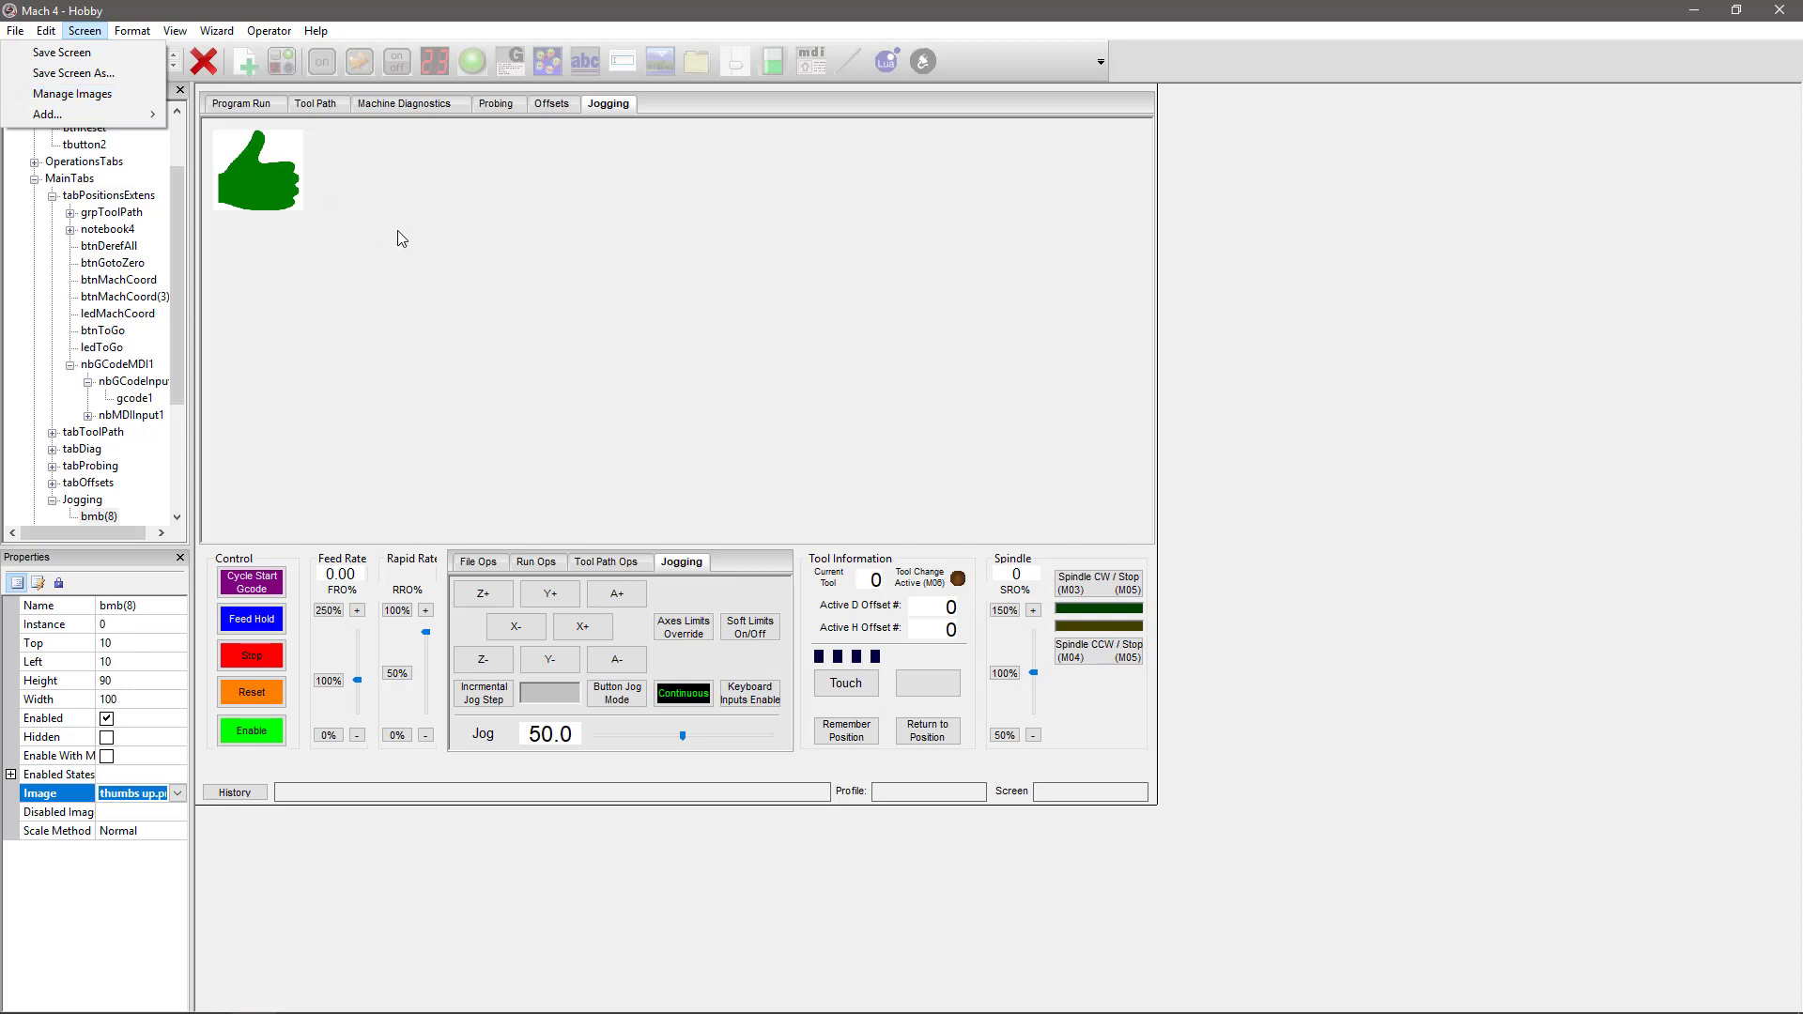
left_click(402, 231)
left_click(265, 173)
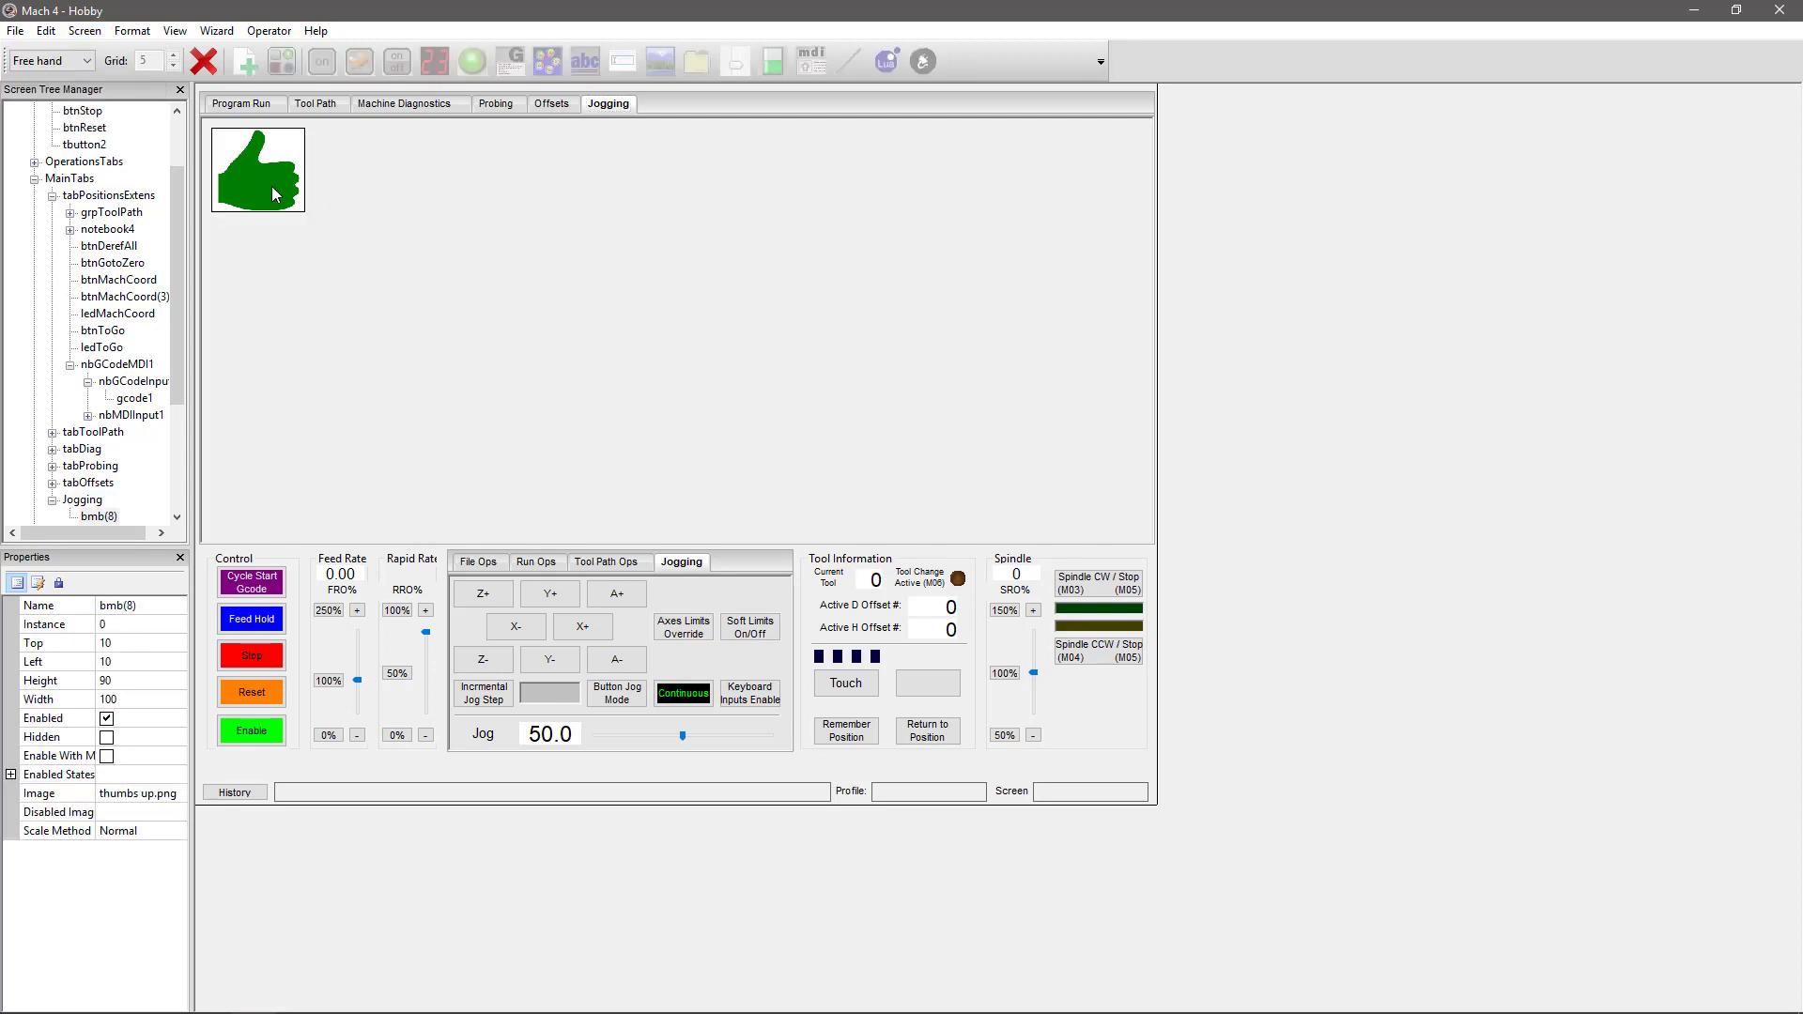
left_click_drag(266, 173, 832, 329)
left_click(544, 299)
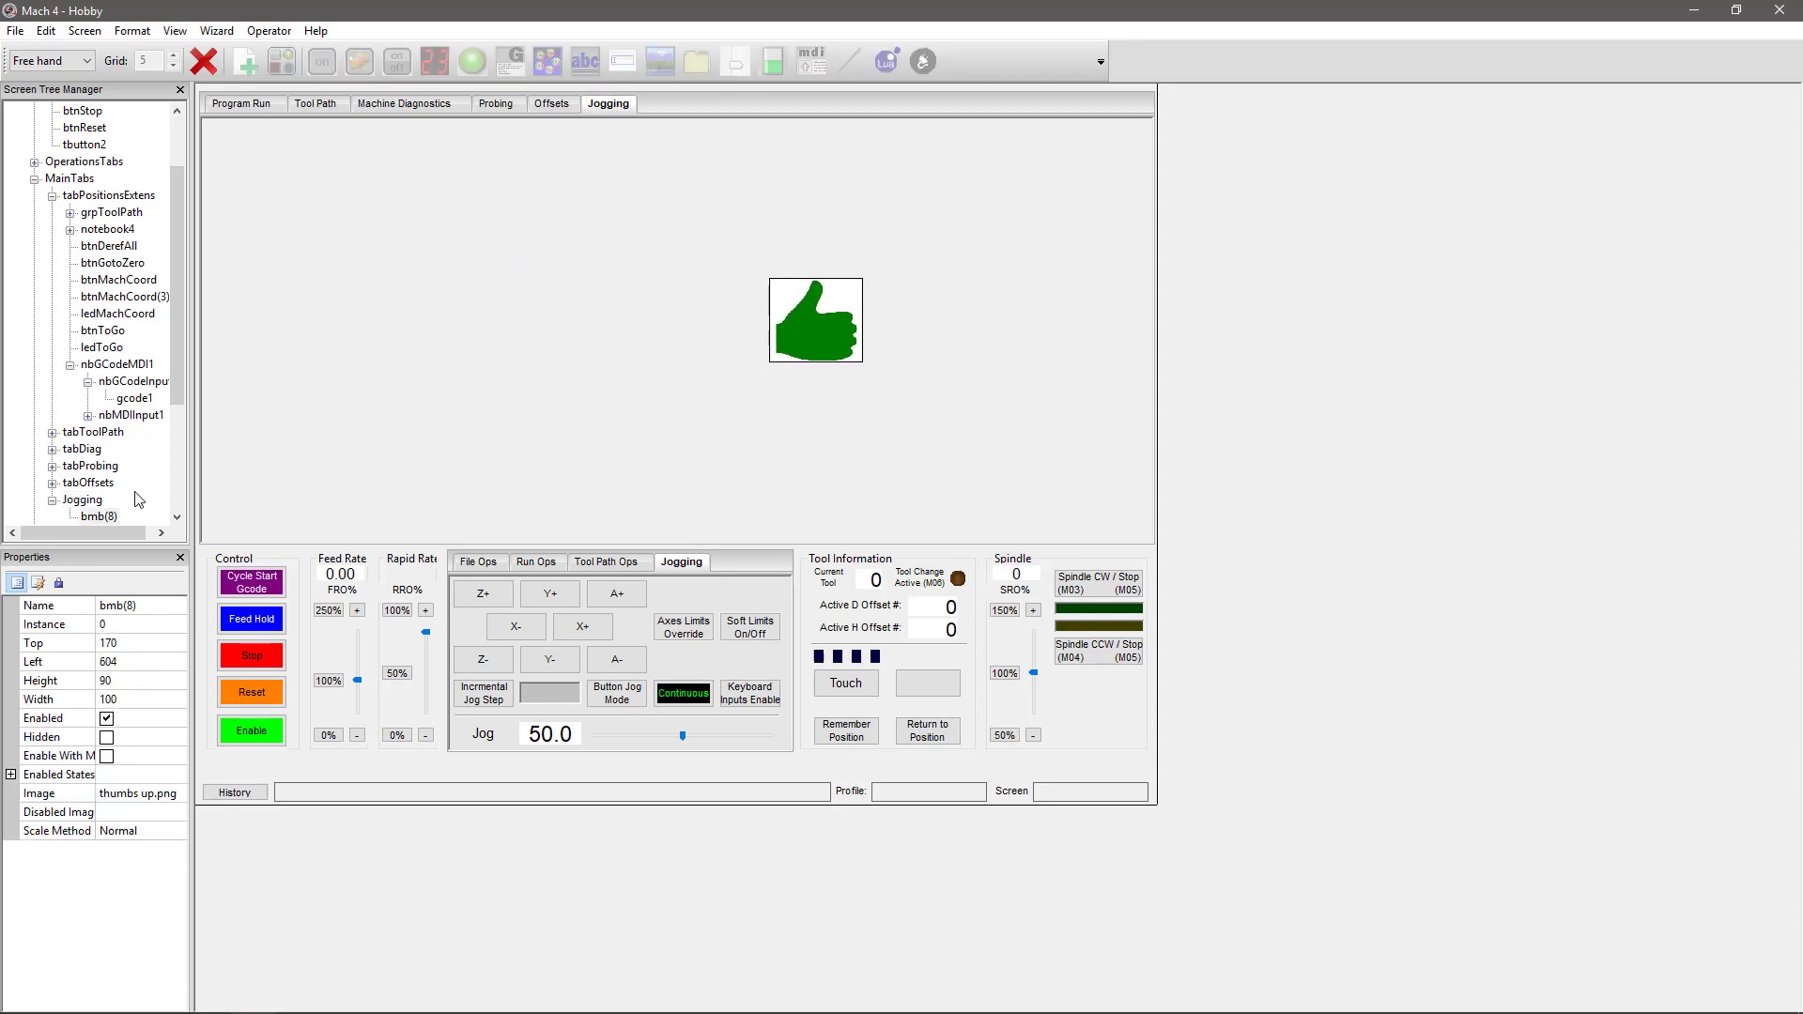
Set the thumbs-up button's Left Down Action to Jog X+
left_click(38, 583)
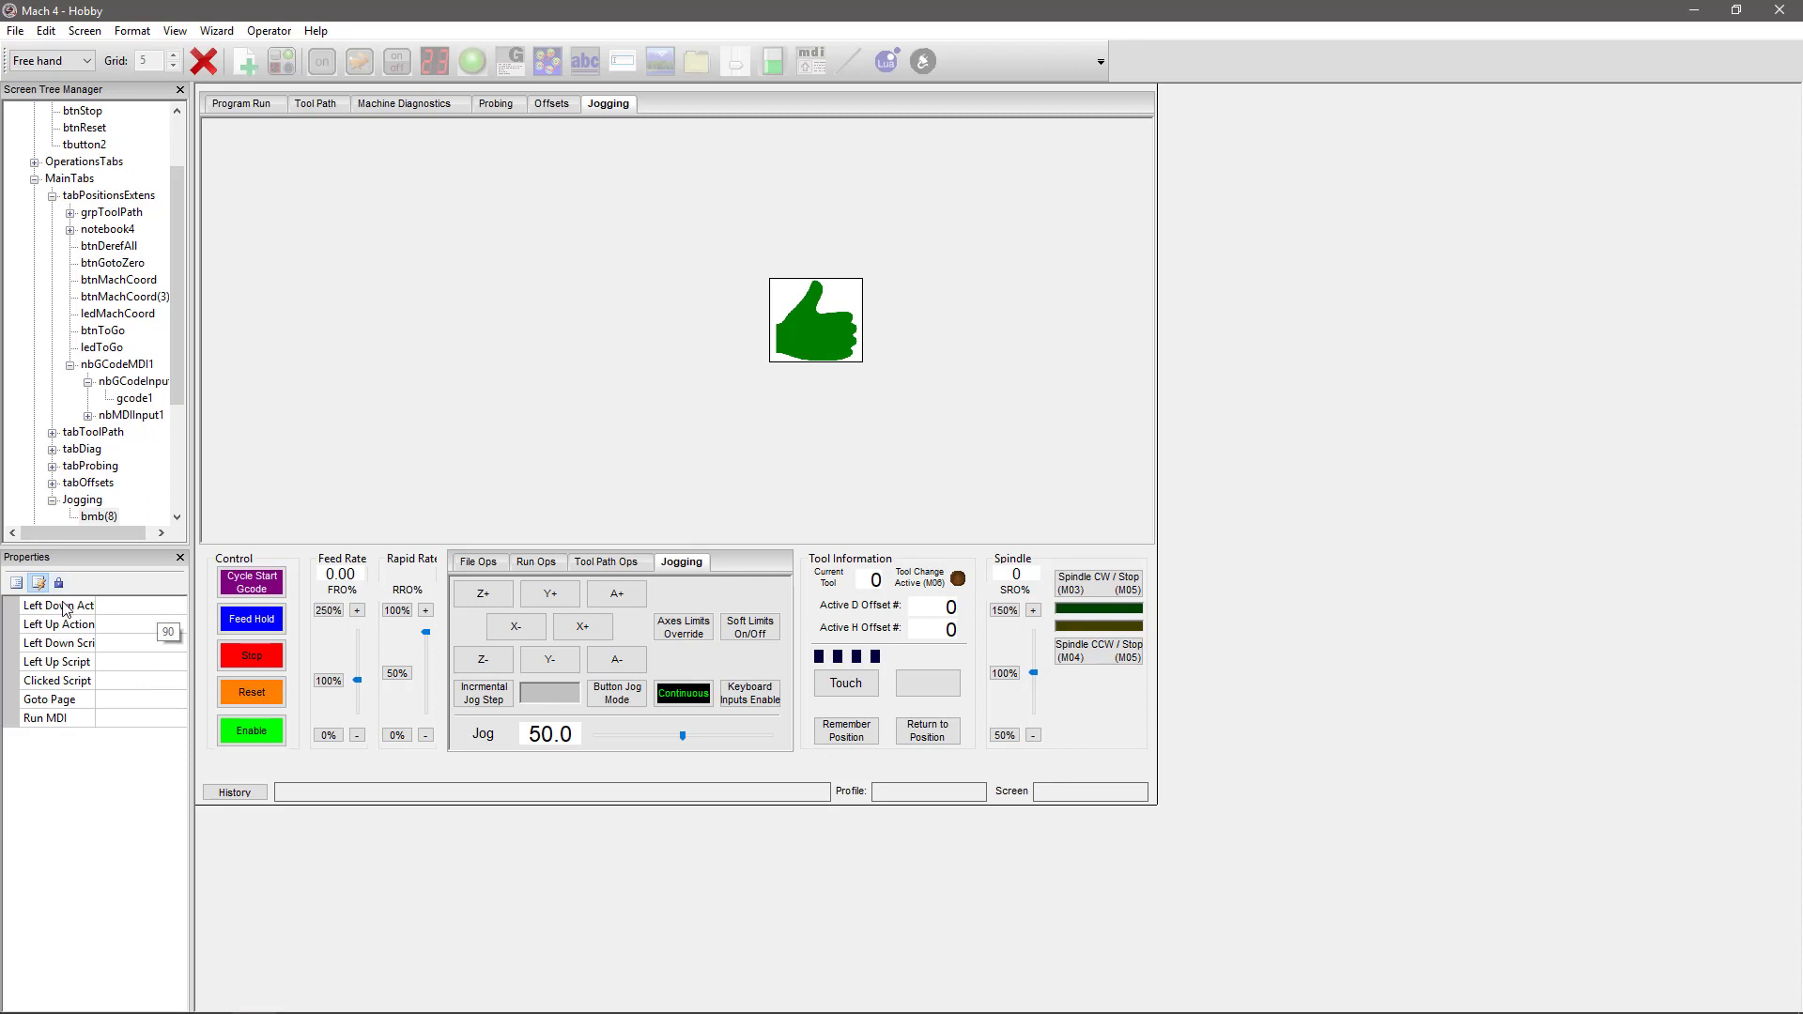
left_click(121, 610)
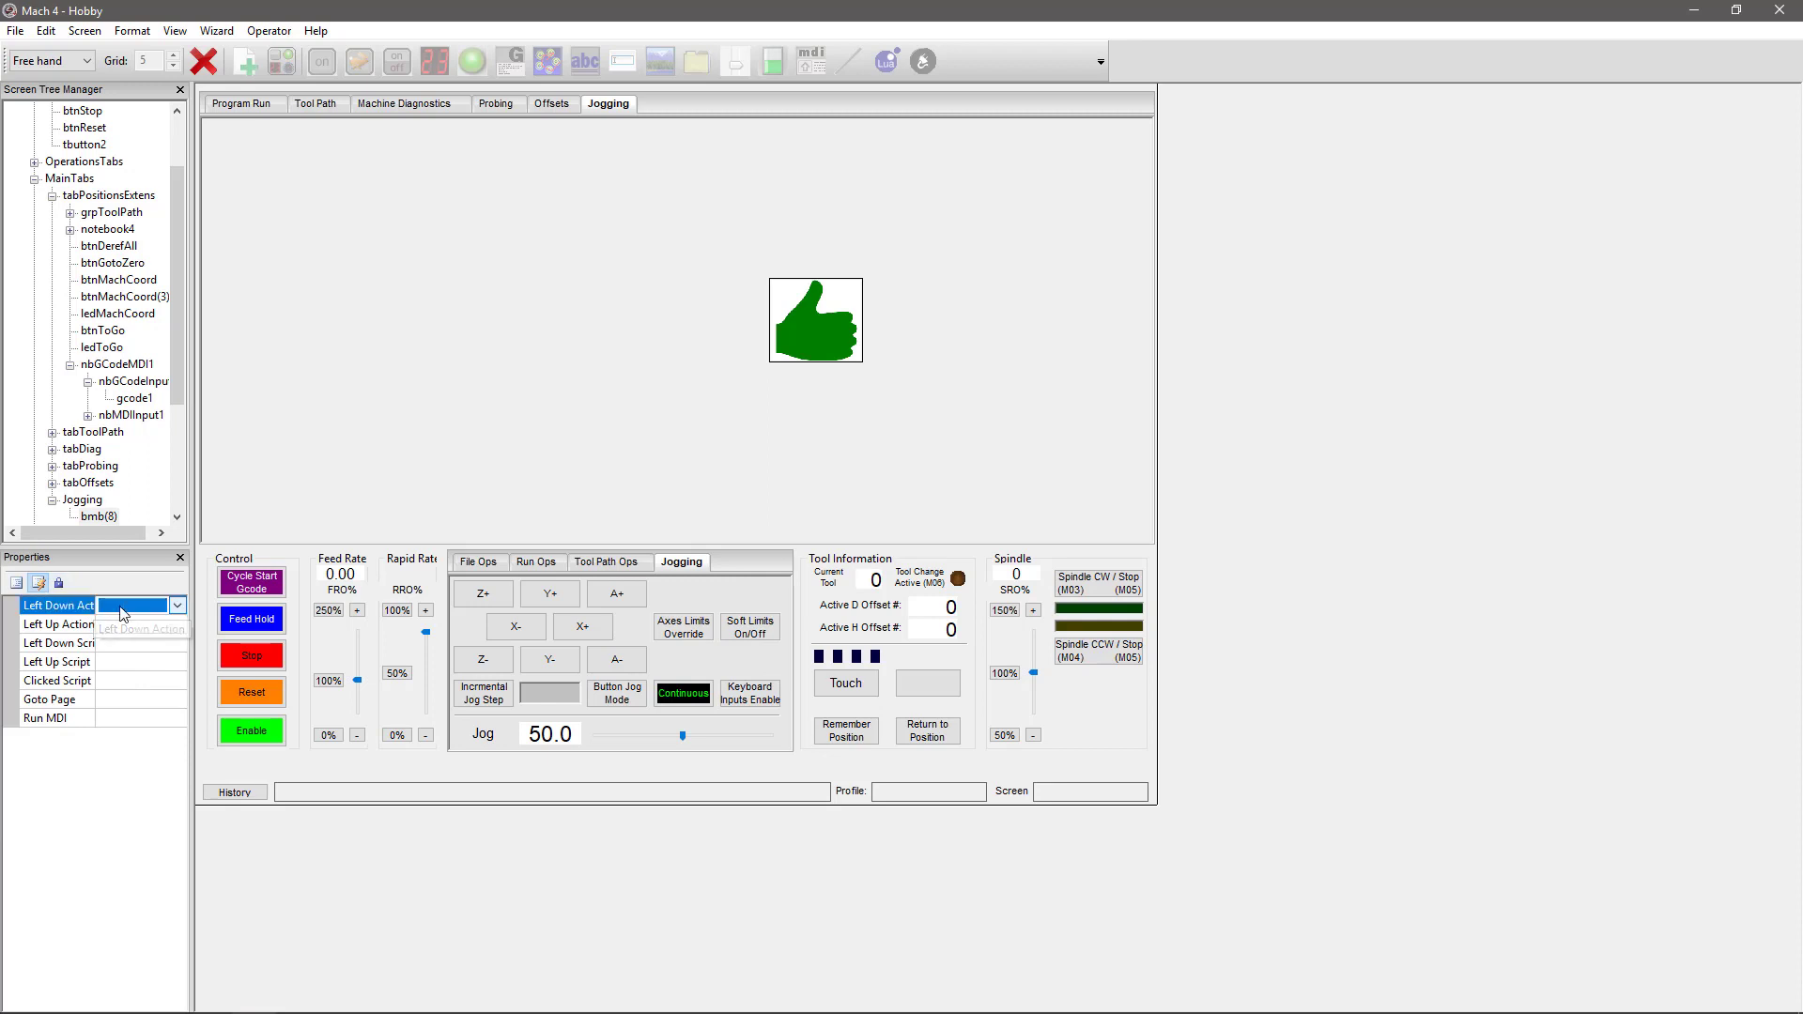
left_click(177, 606)
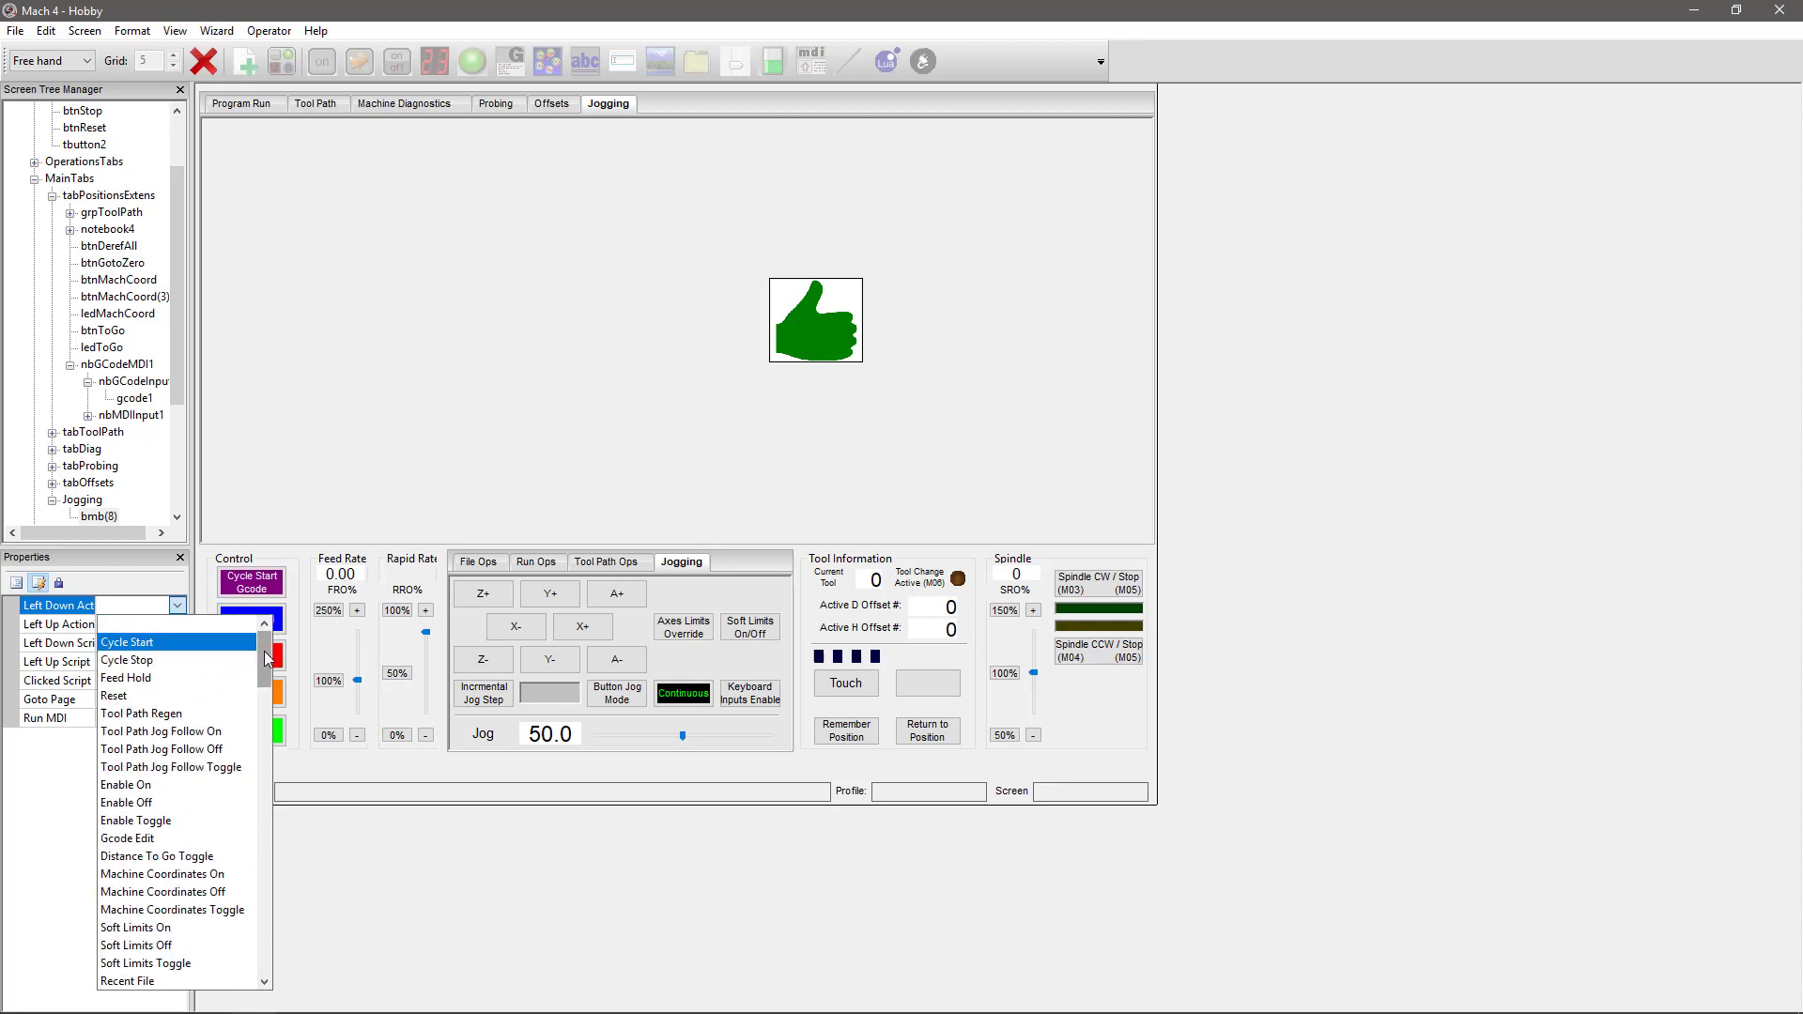
scroll(206, 770, "down", 20)
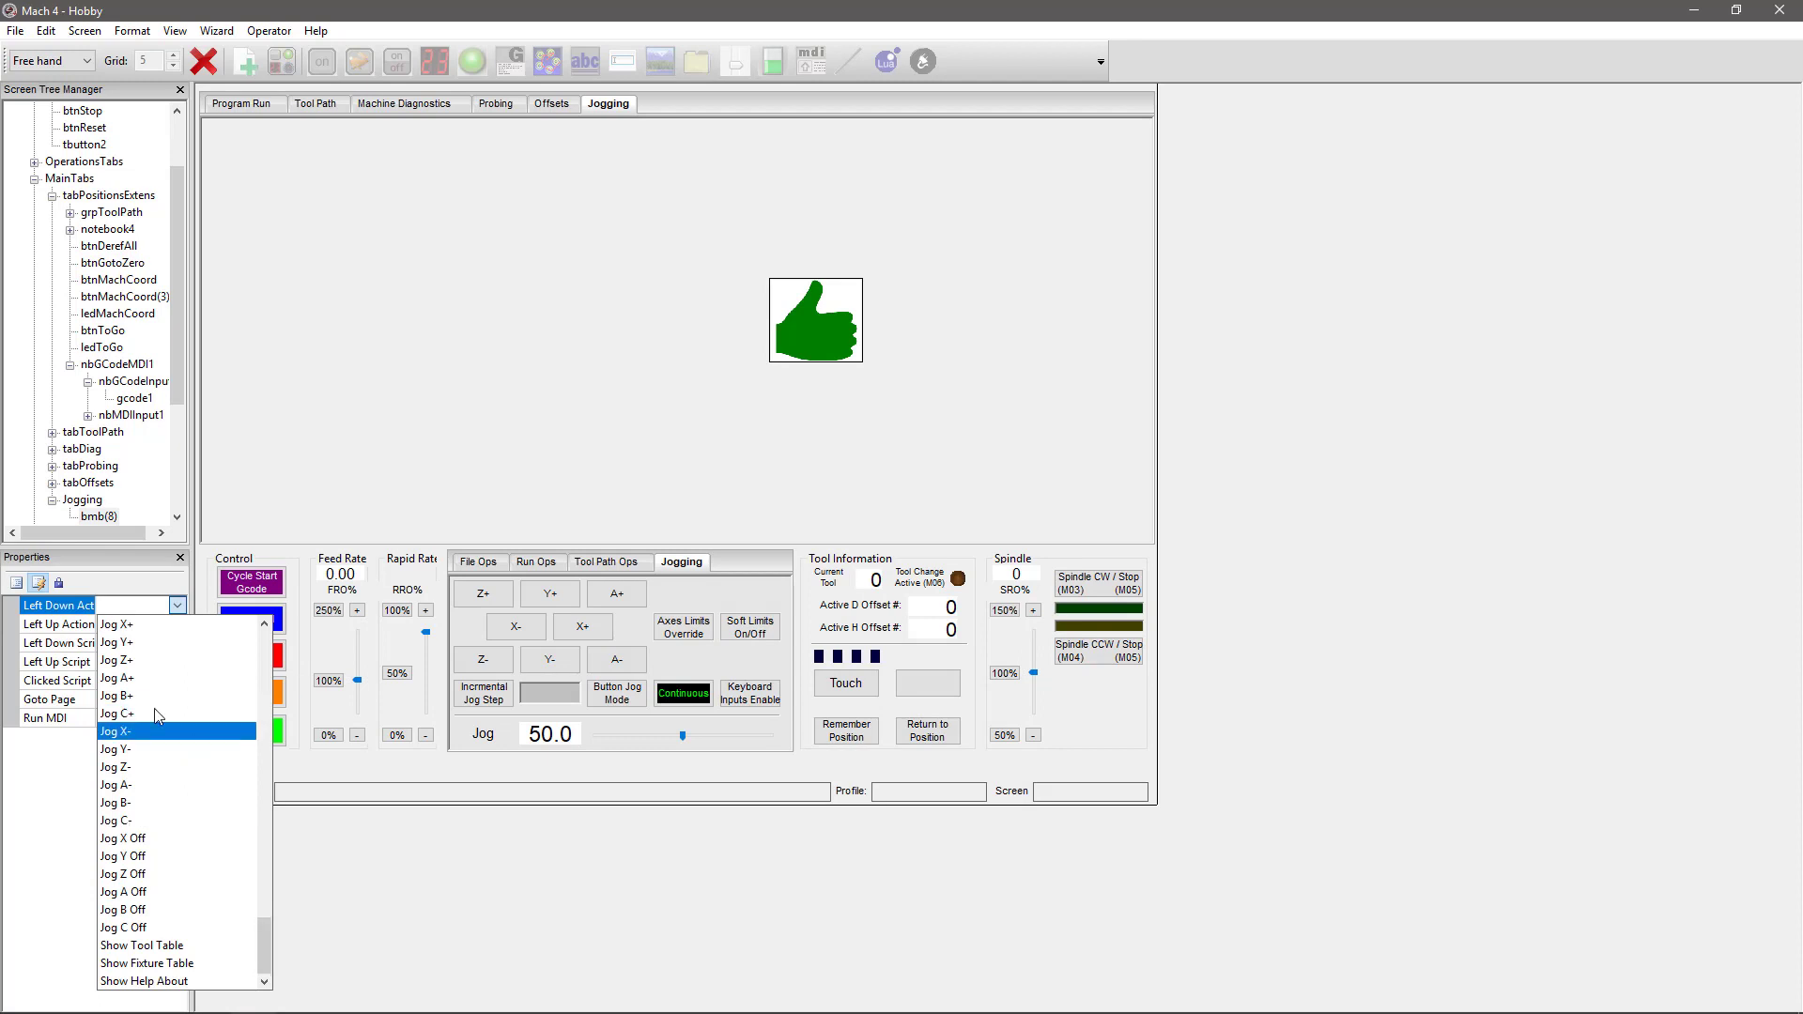
left_click(136, 628)
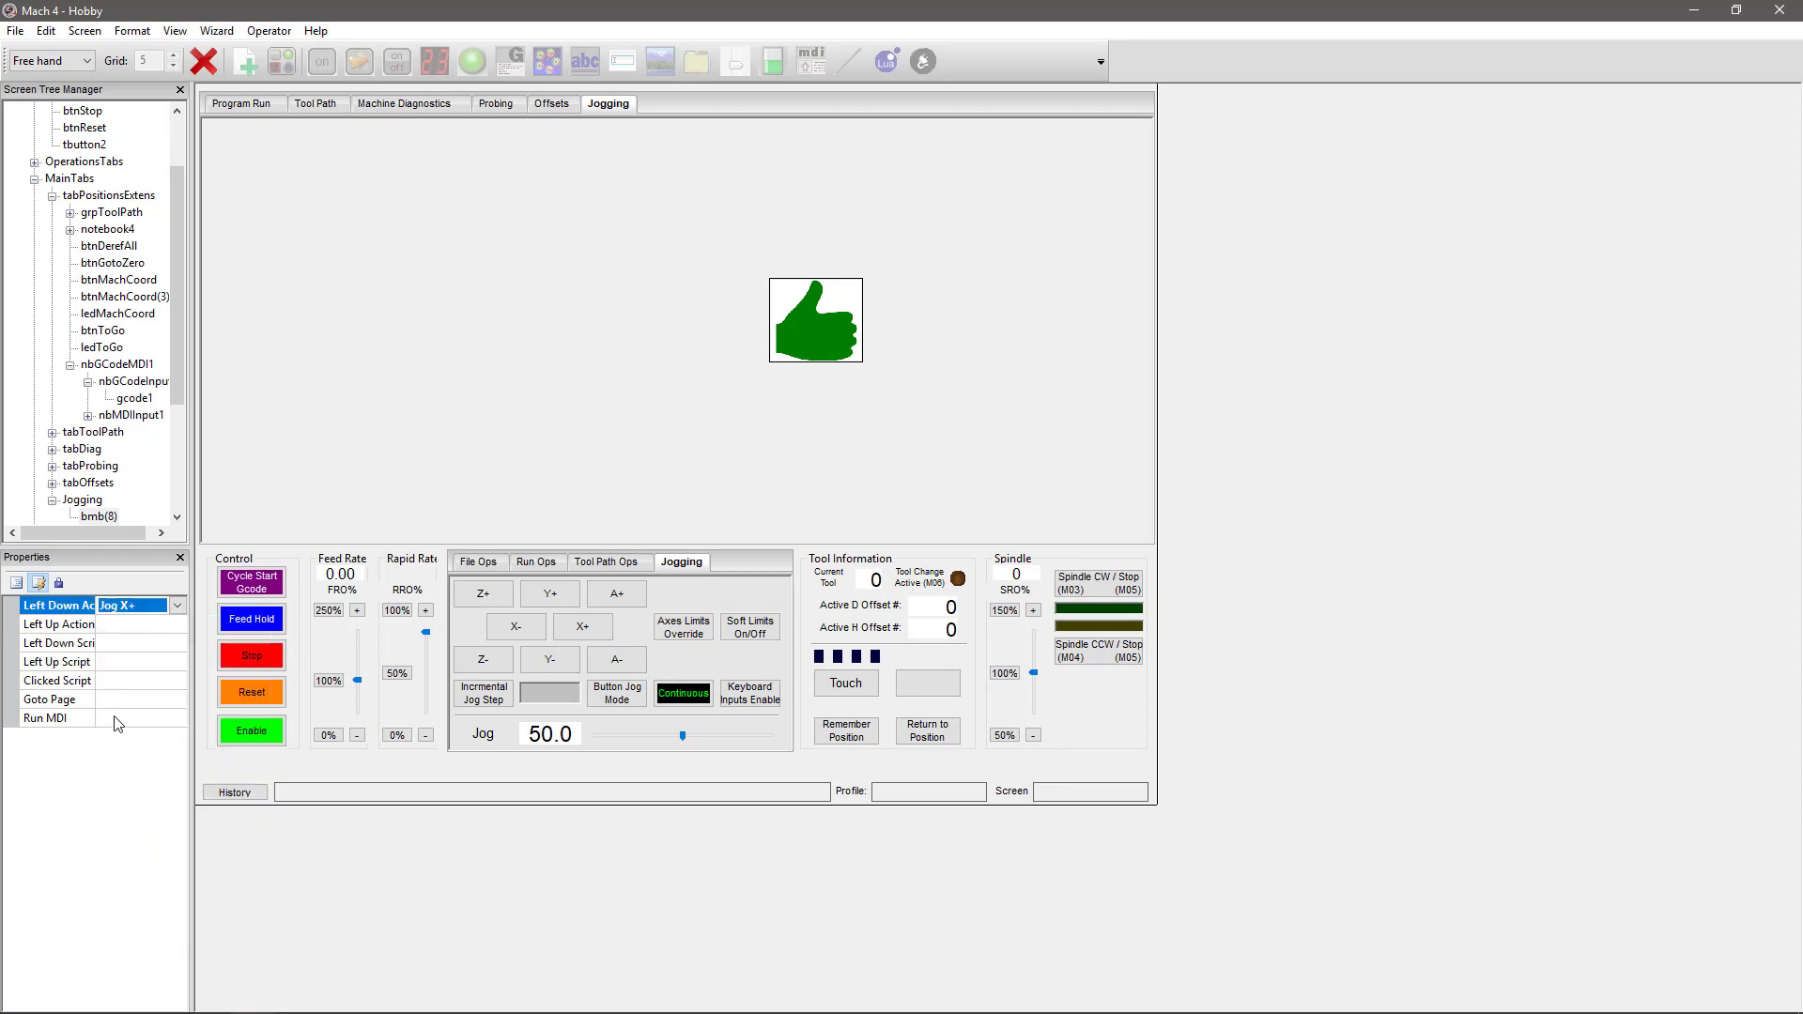
left_click(405, 404)
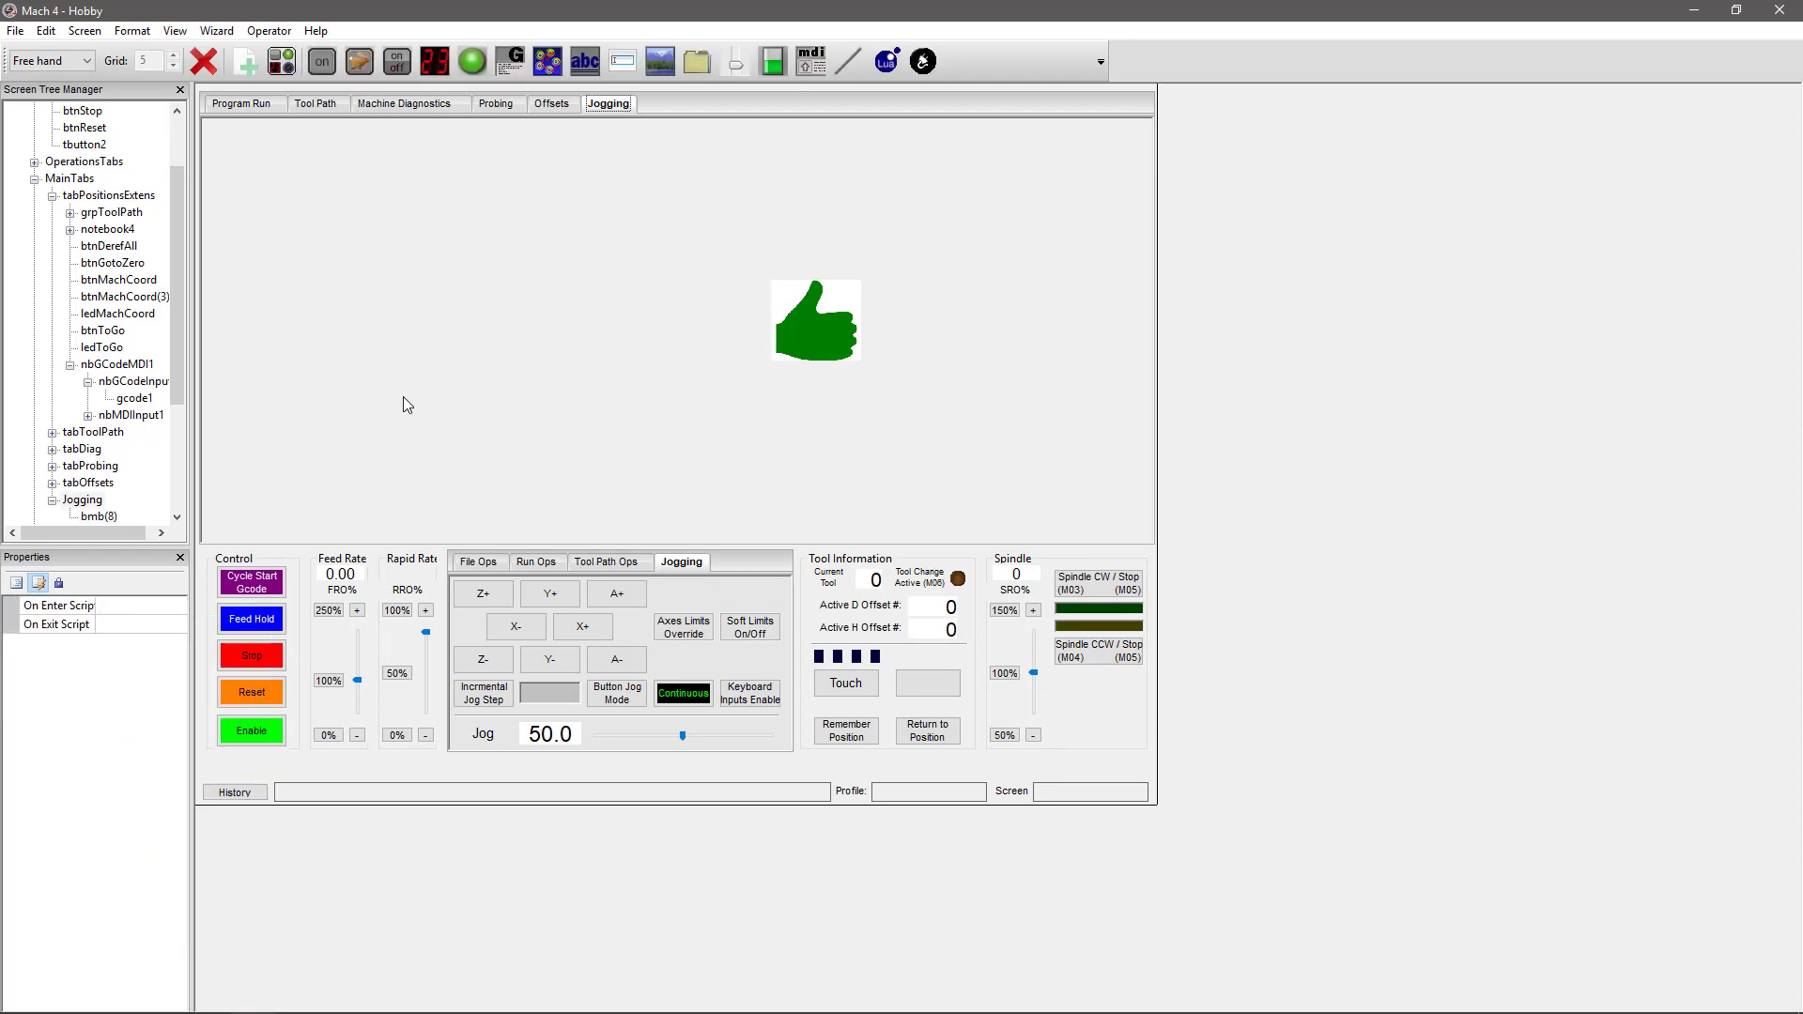
Set the thumbs-up button's Left Up Action to Jog X Off
left_click(813, 340)
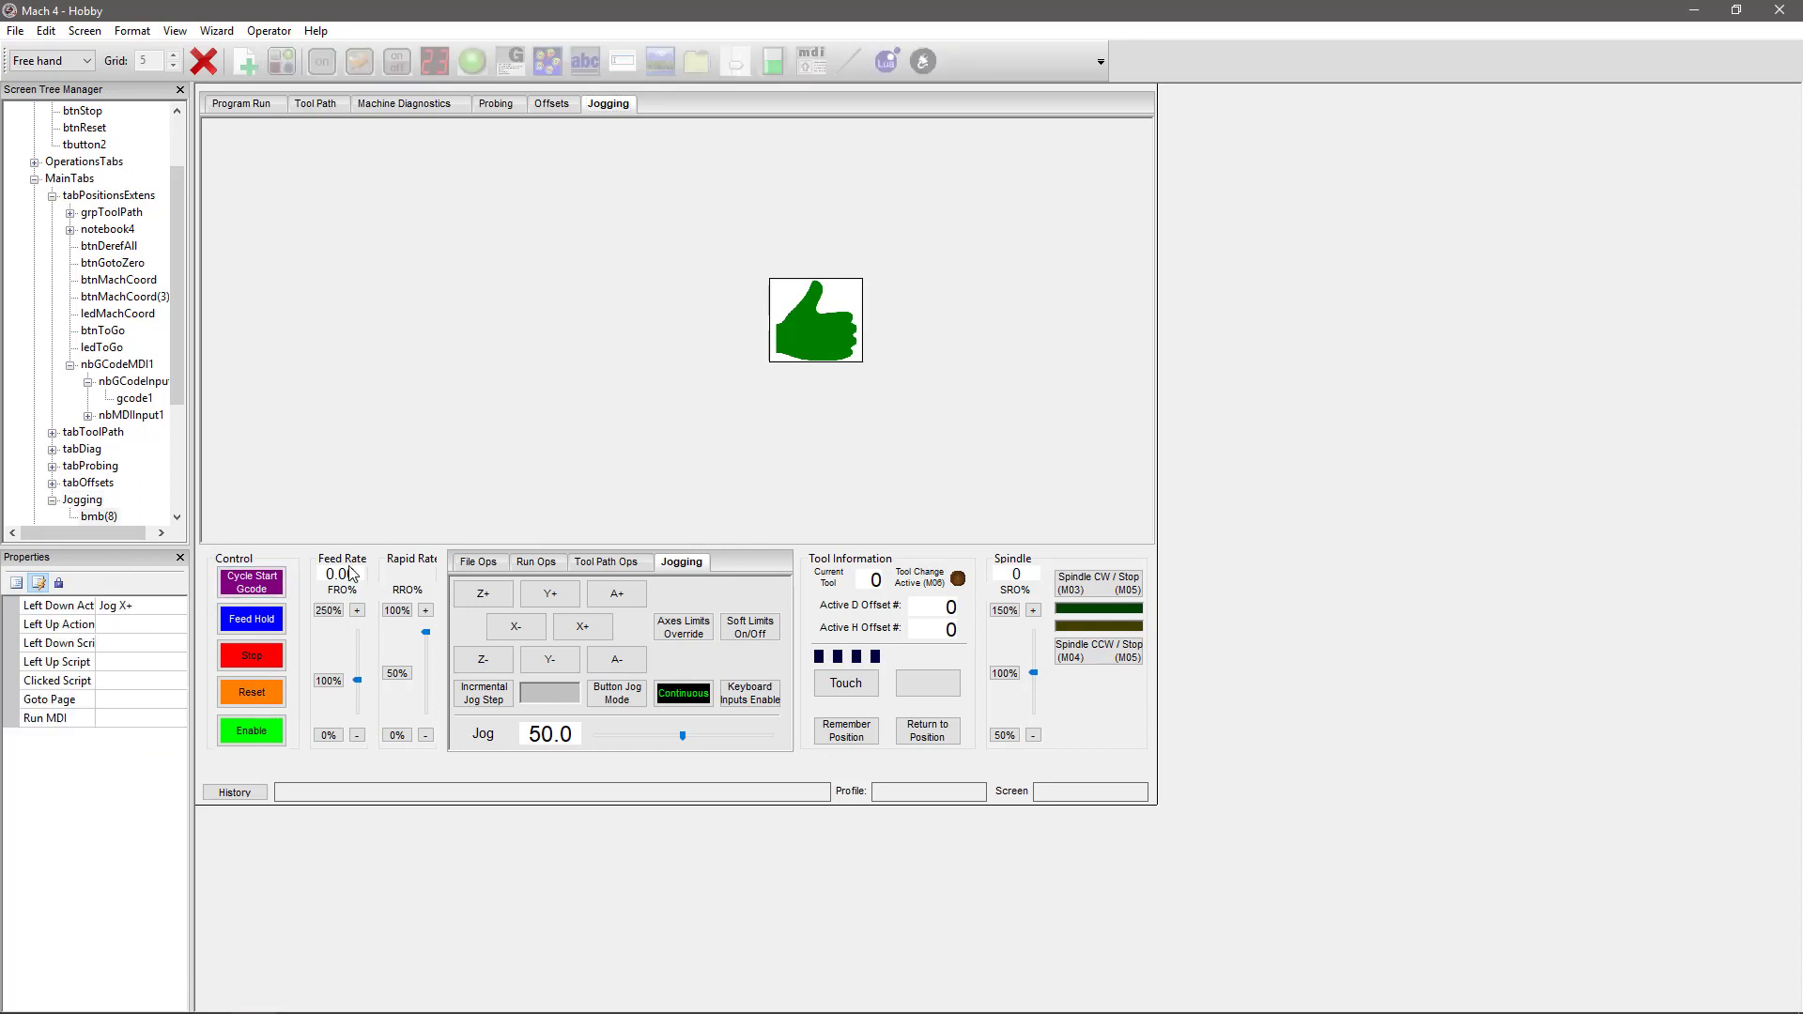
left_click(168, 625)
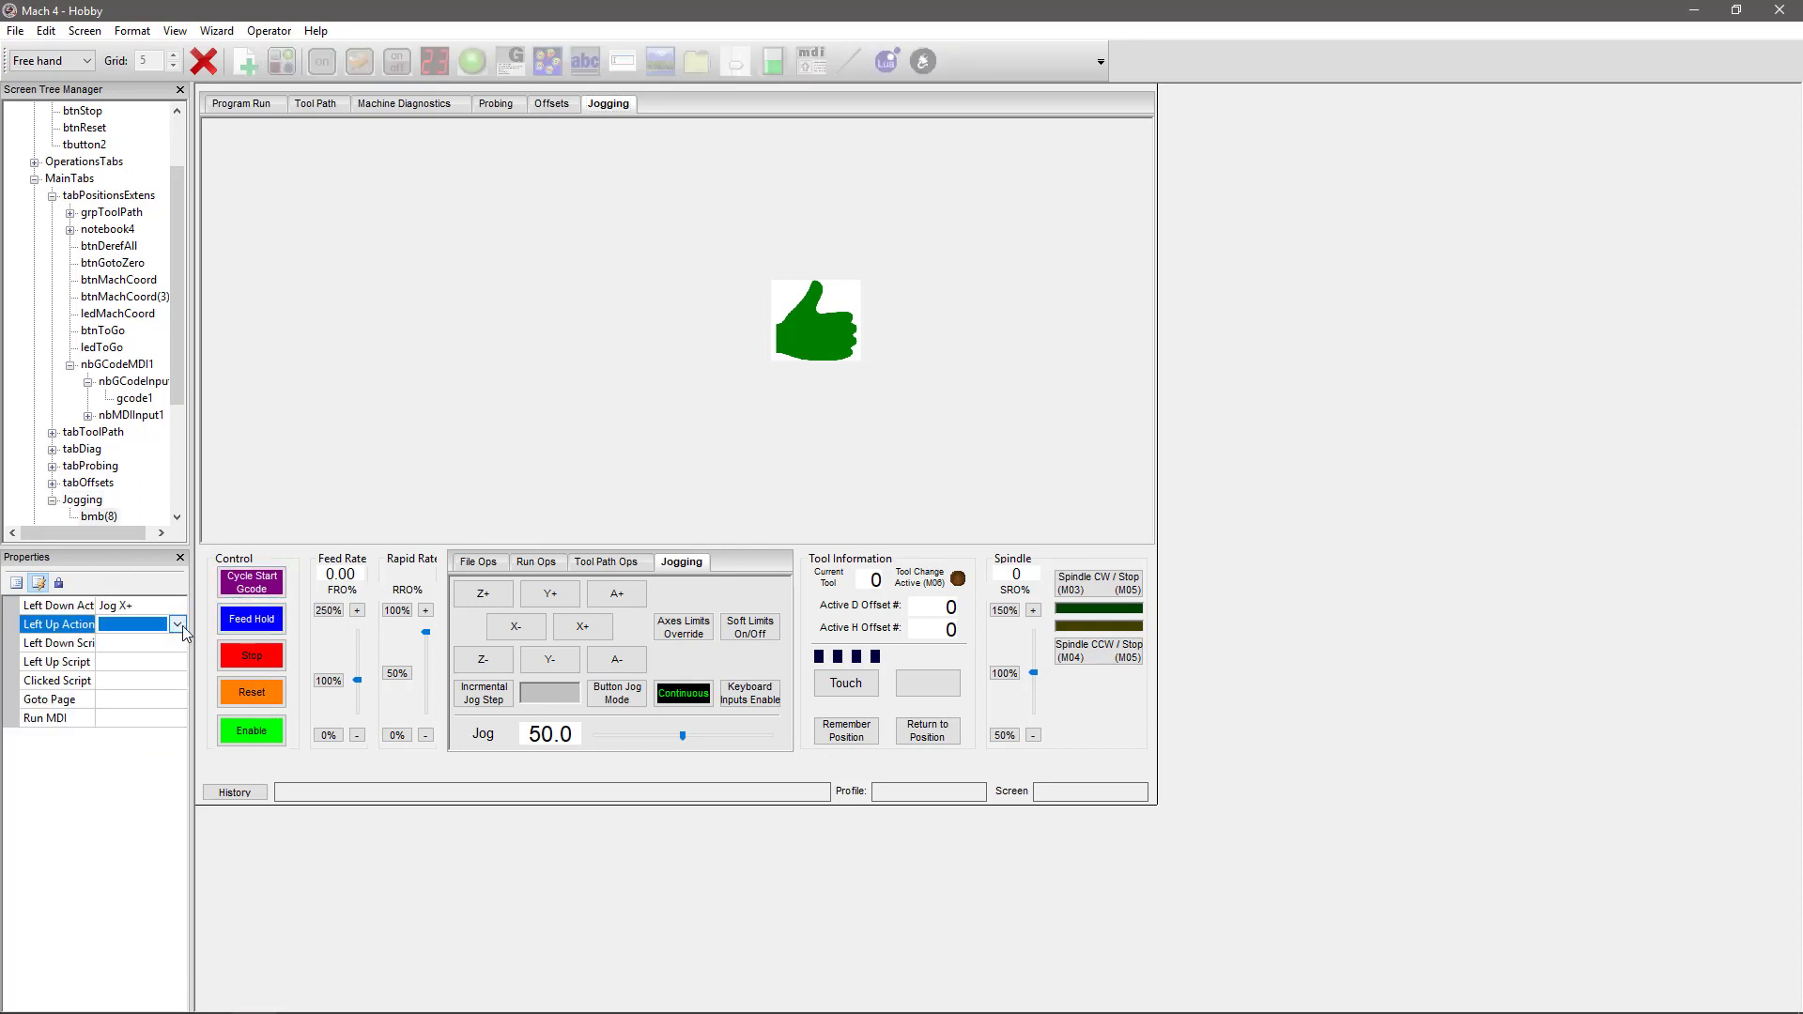
left_click(178, 625)
left_click_drag(264, 695, 264, 1000)
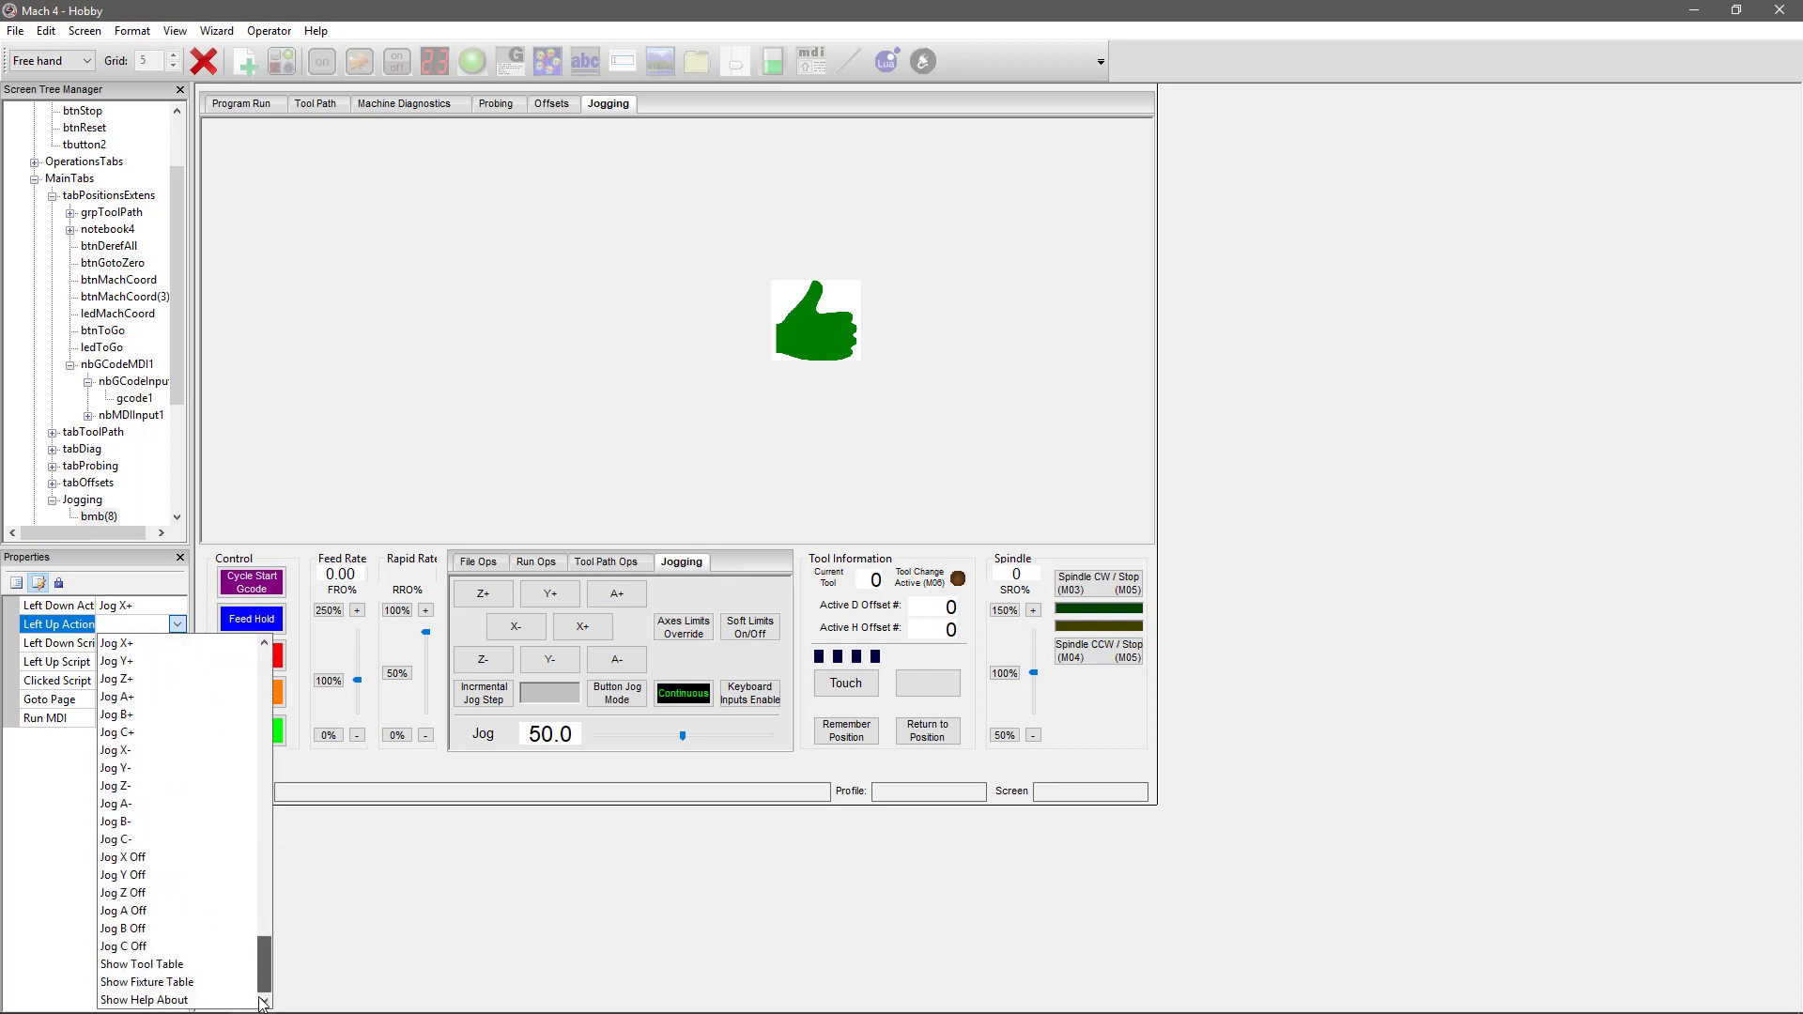
left_click(154, 862)
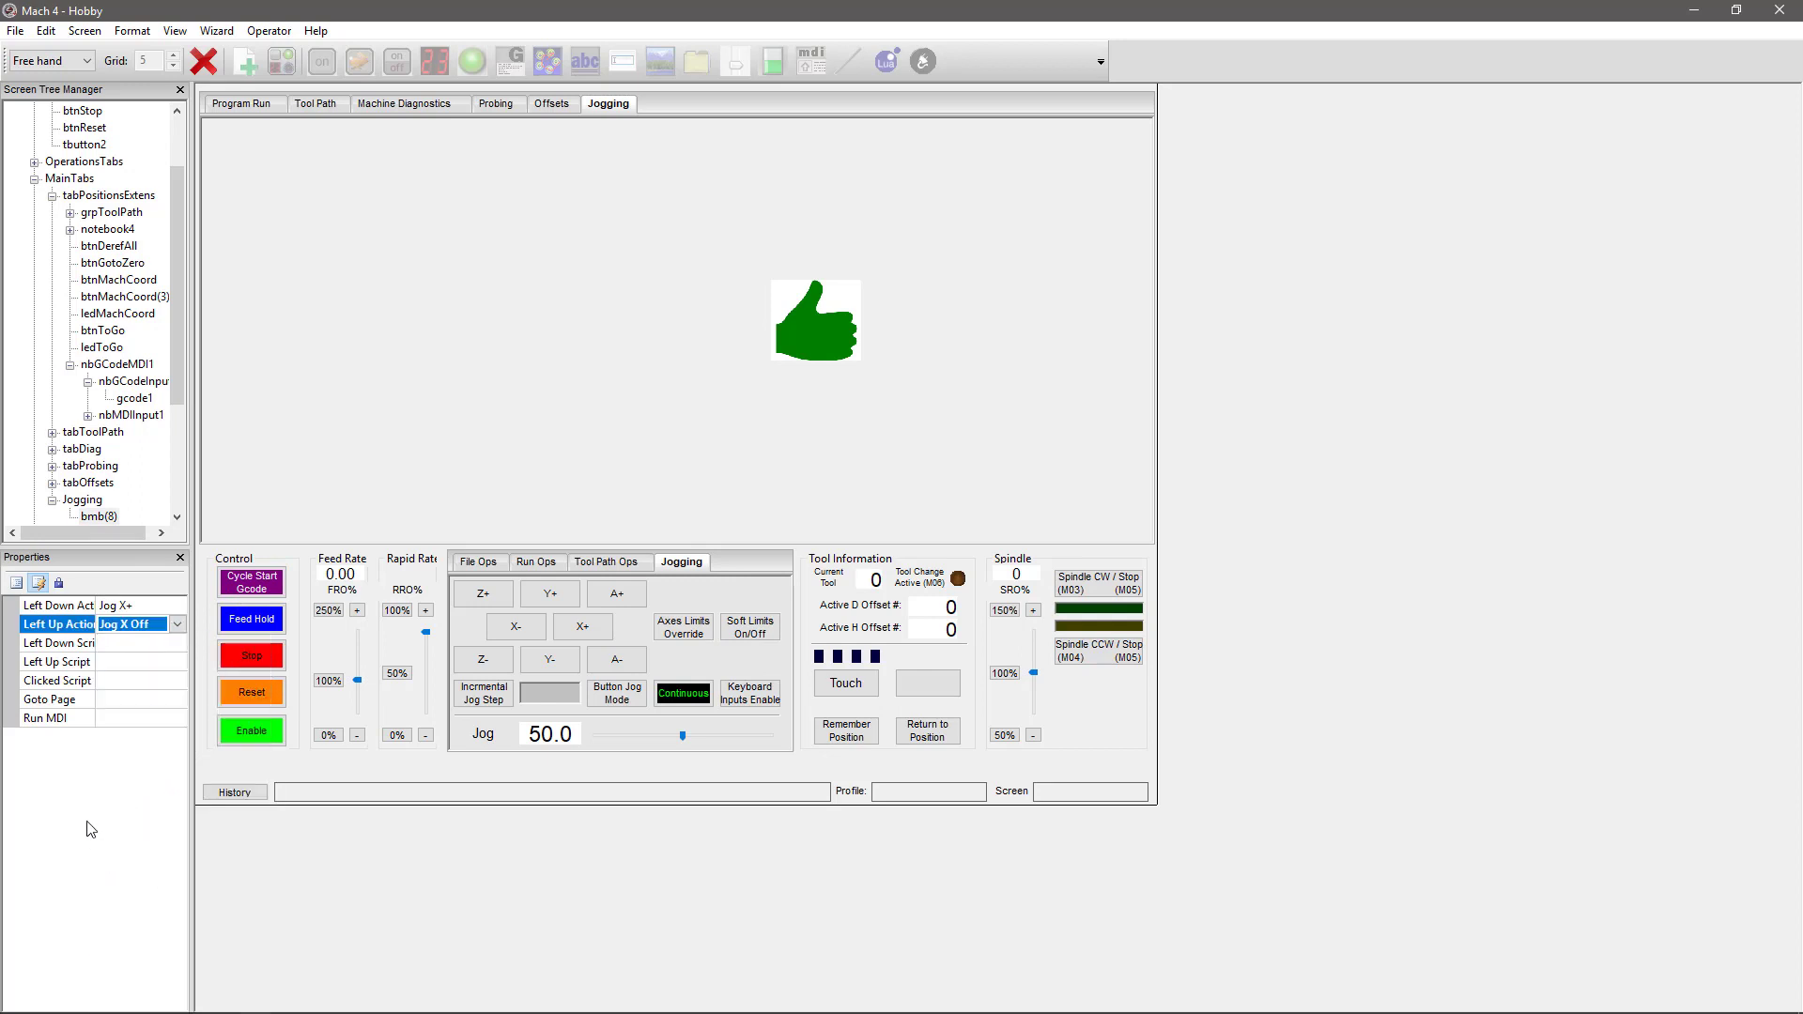
left_click(16, 583)
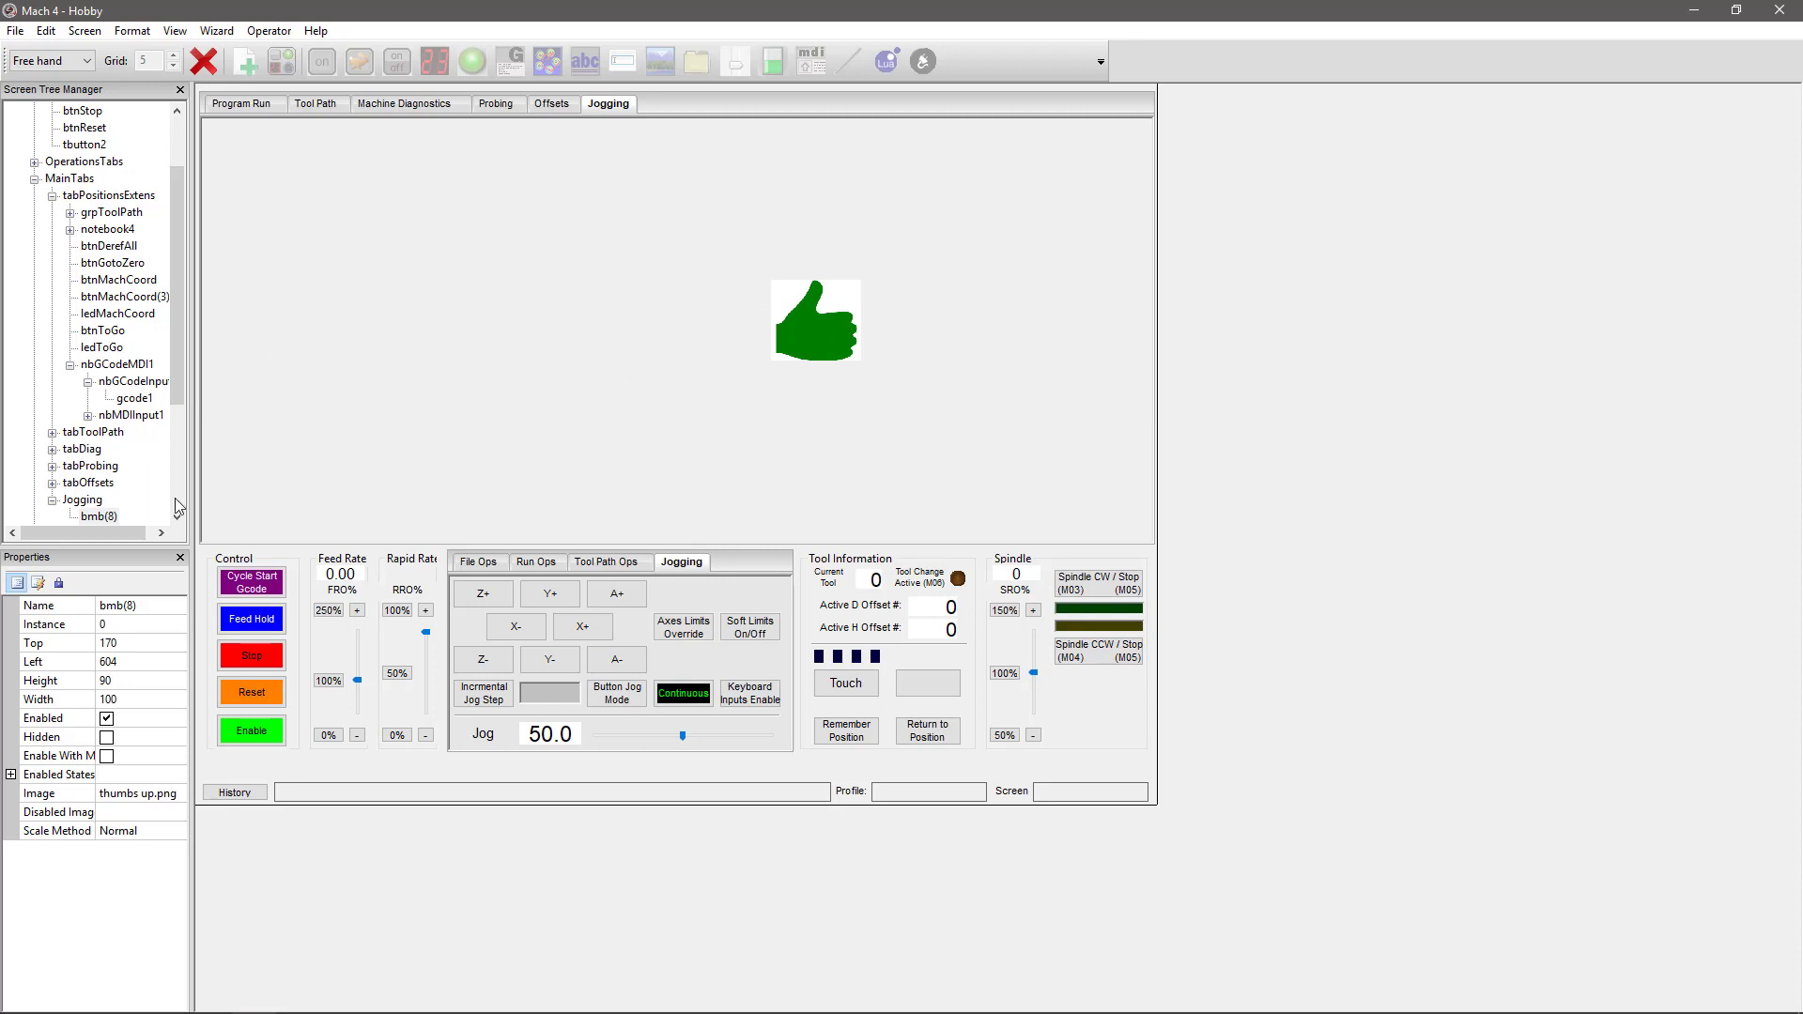
Add a second image button of about 103 by 87 to the Jogging page
left_click(625, 107)
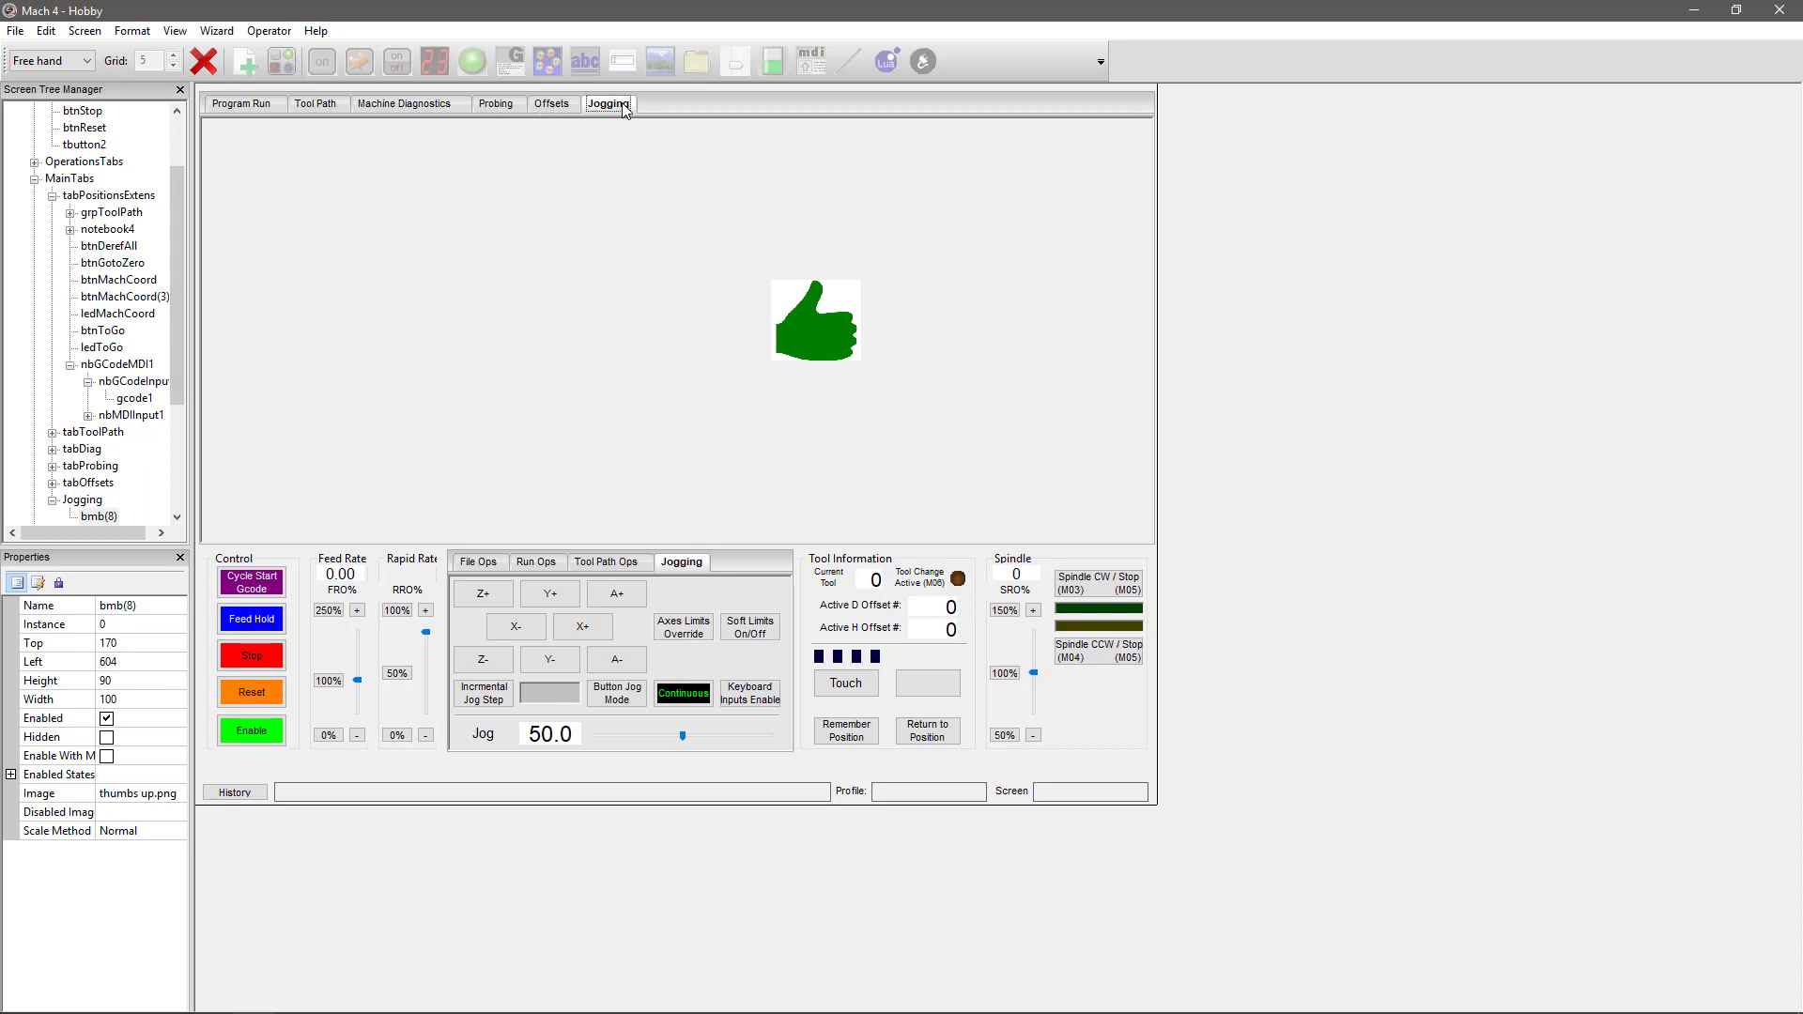
left_click(86, 500)
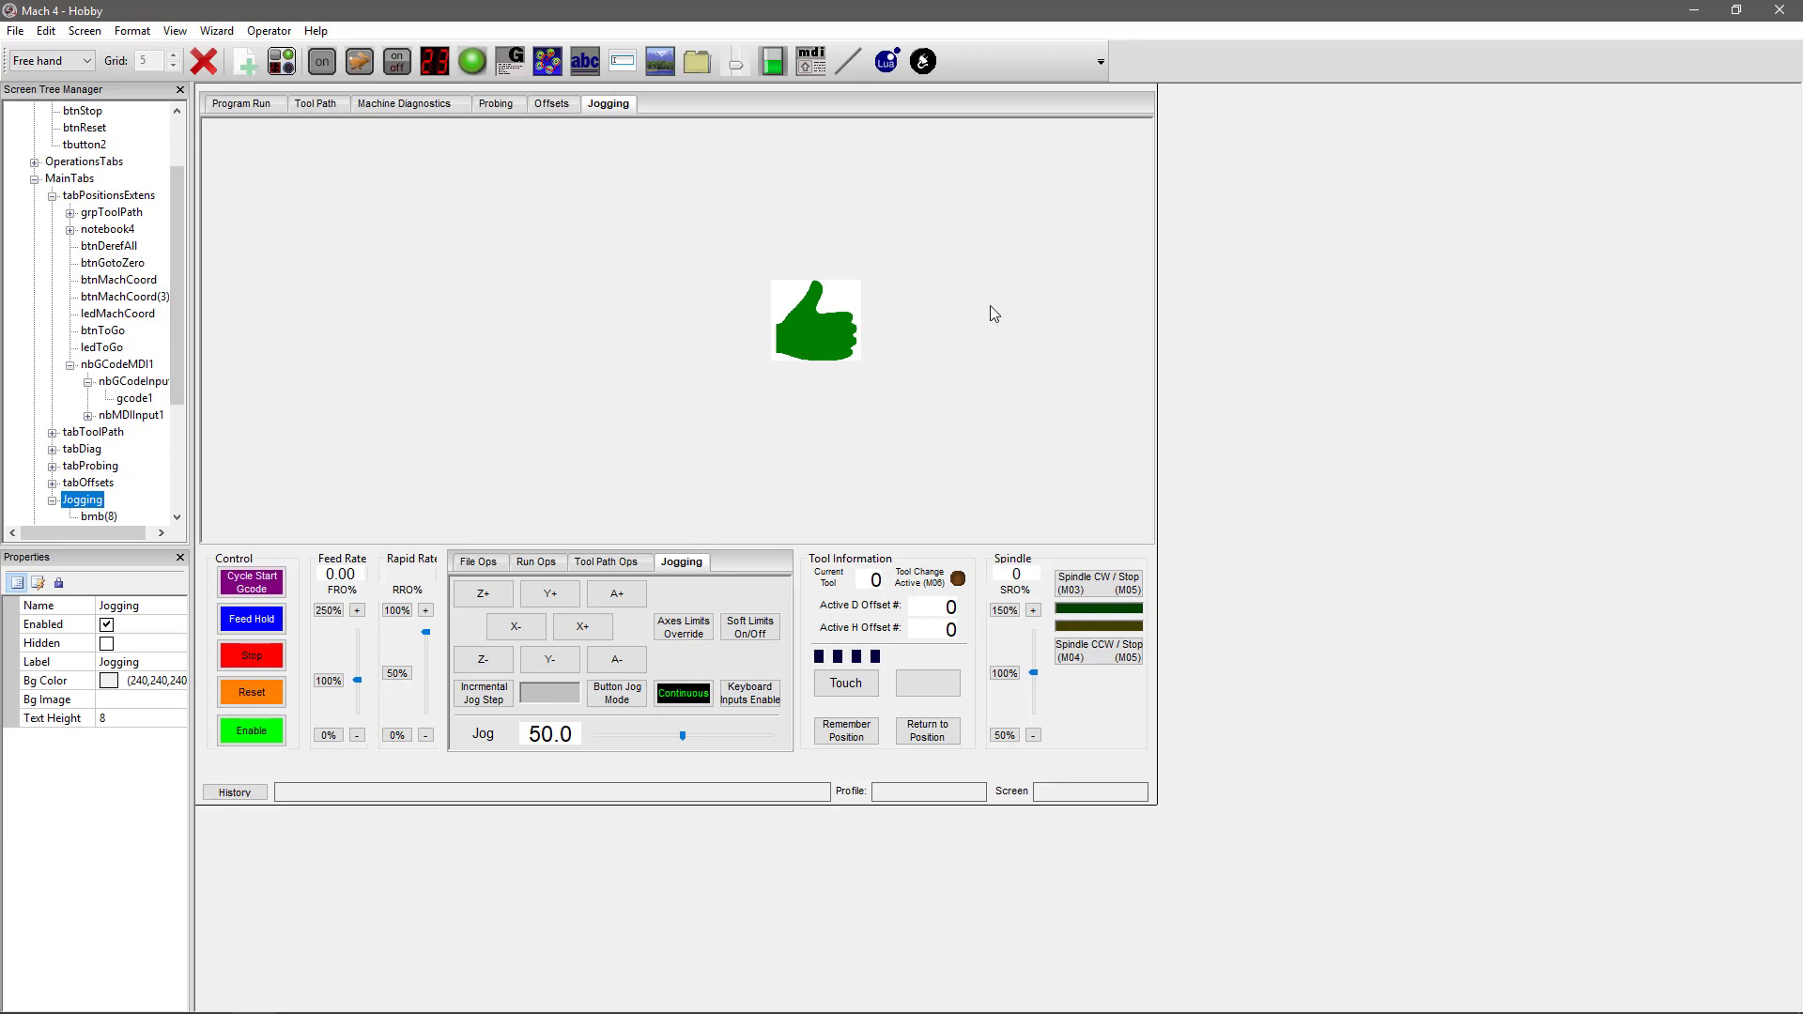
left_click(822, 322)
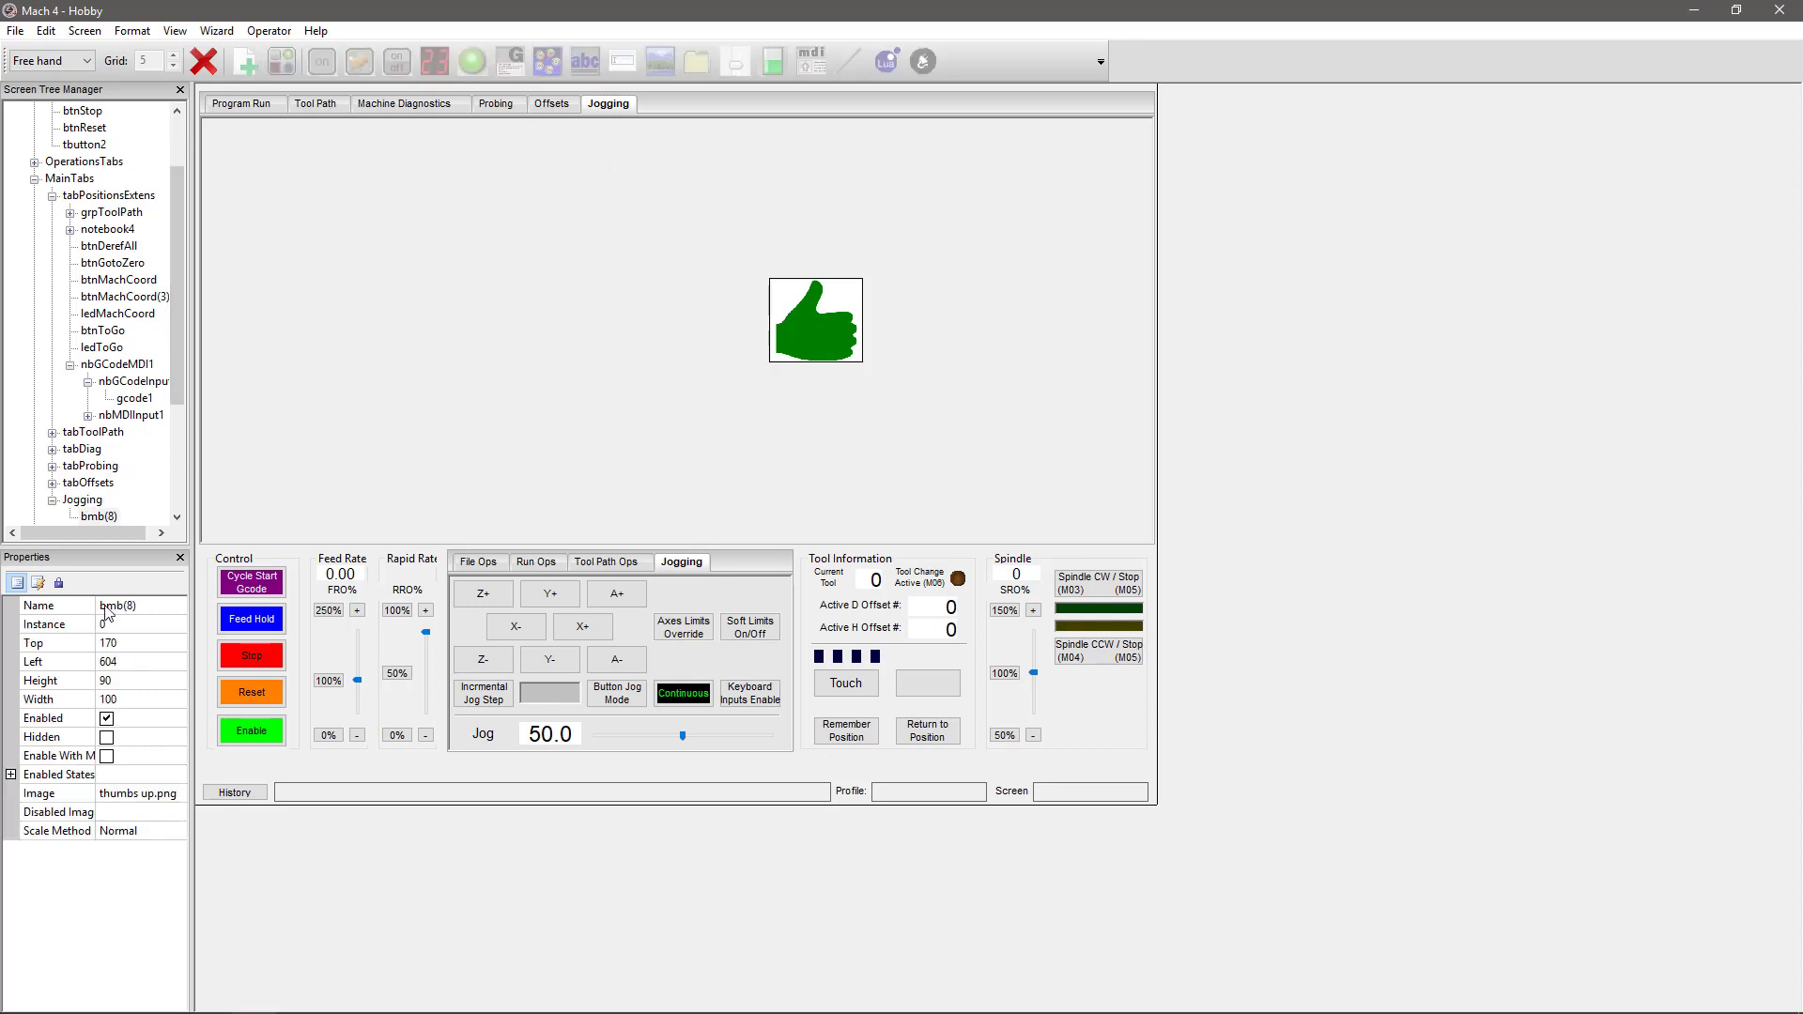
left_click(82, 500)
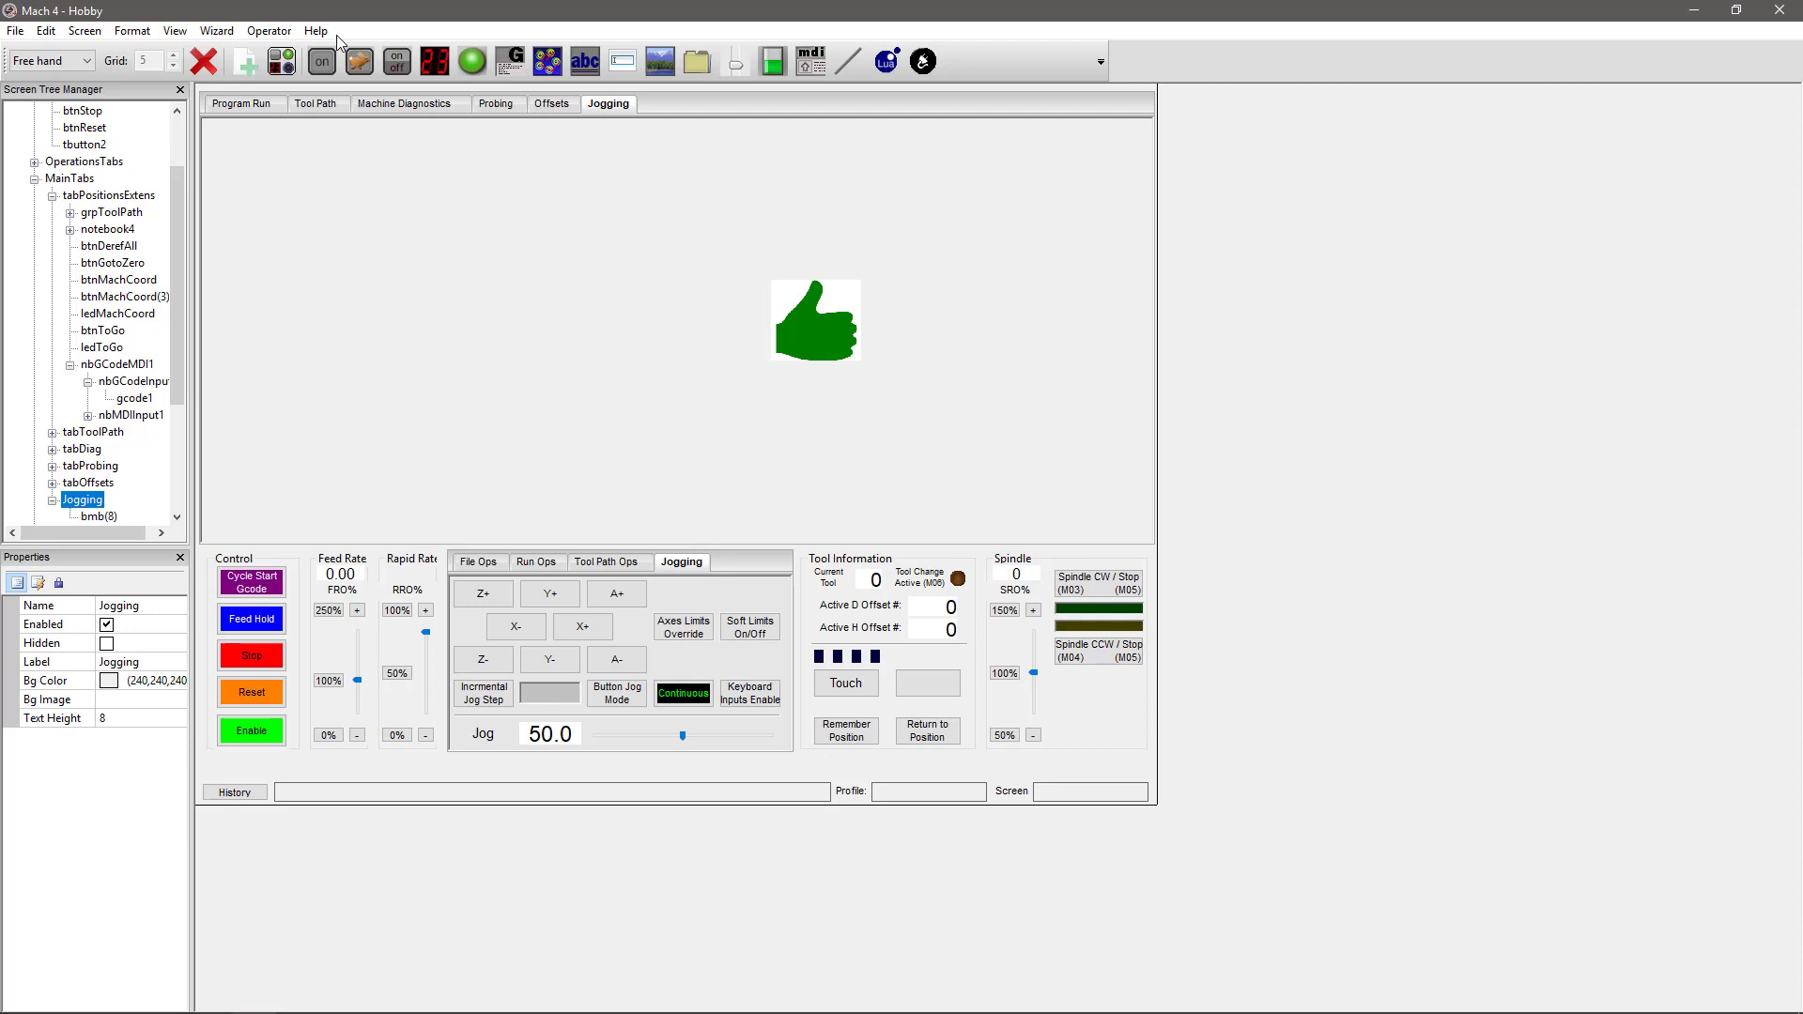
left_click(360, 61)
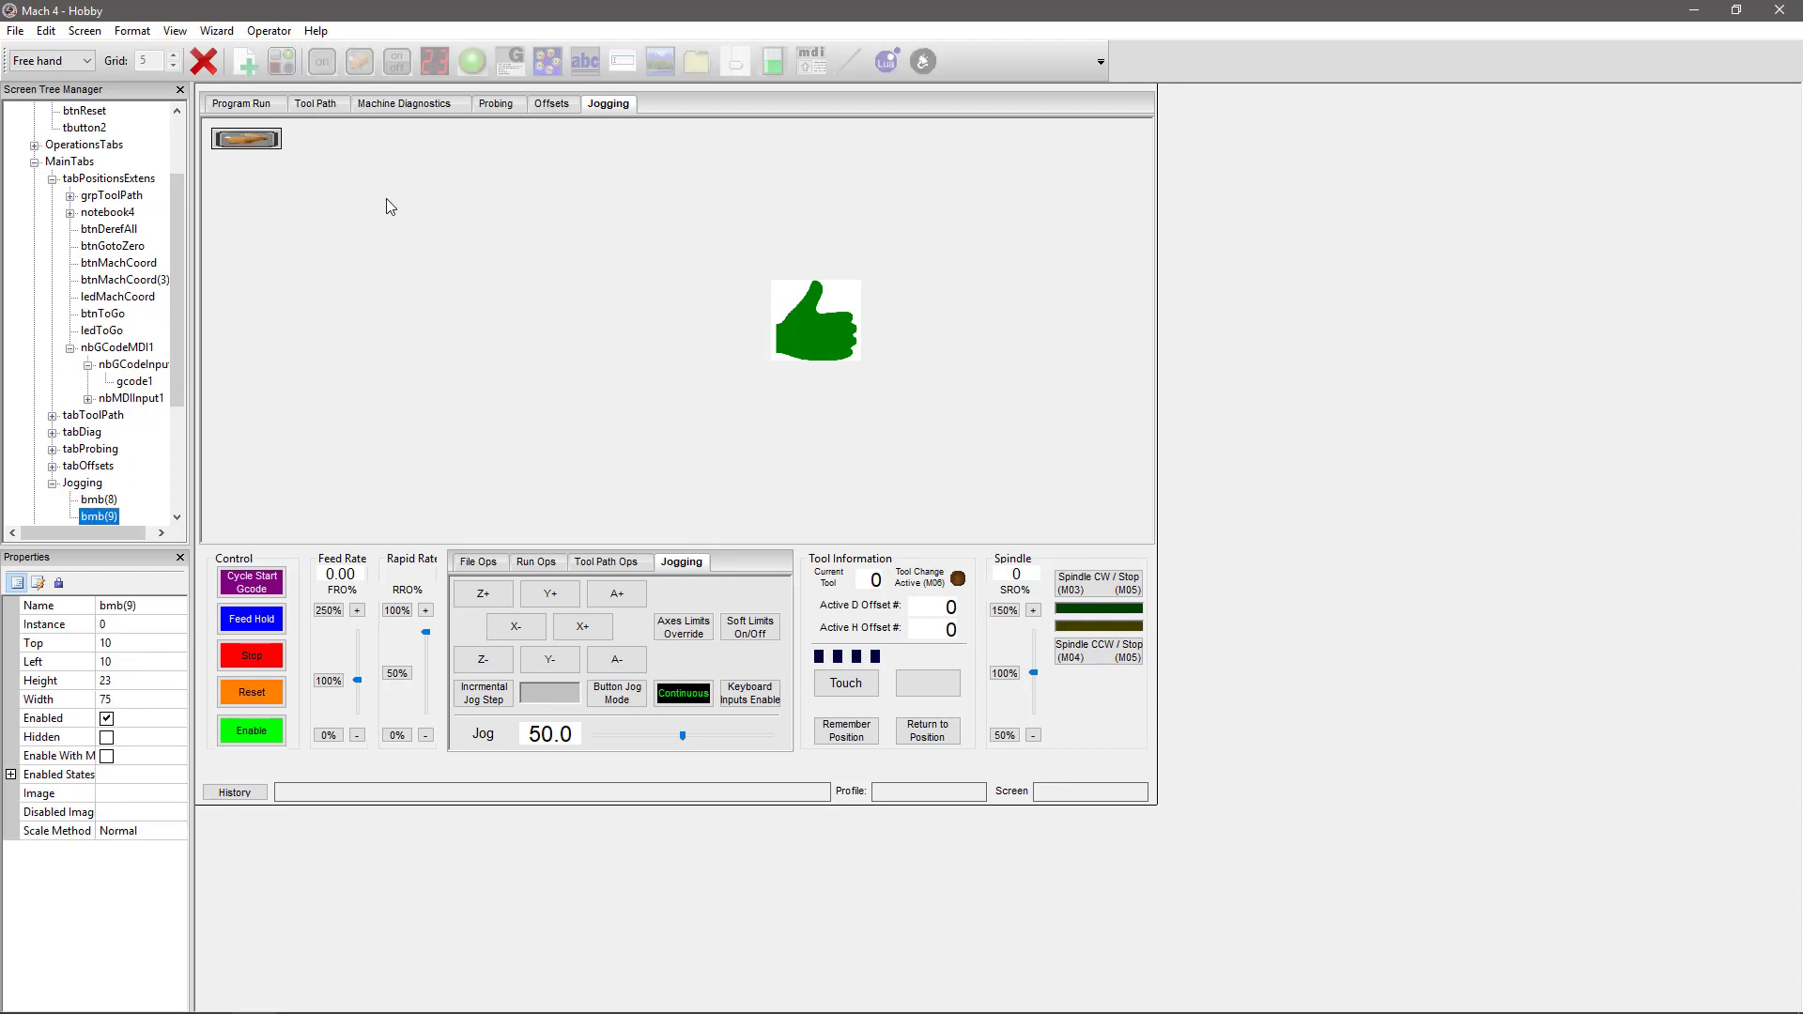
left_click(279, 145)
left_click_drag(281, 148, 307, 208)
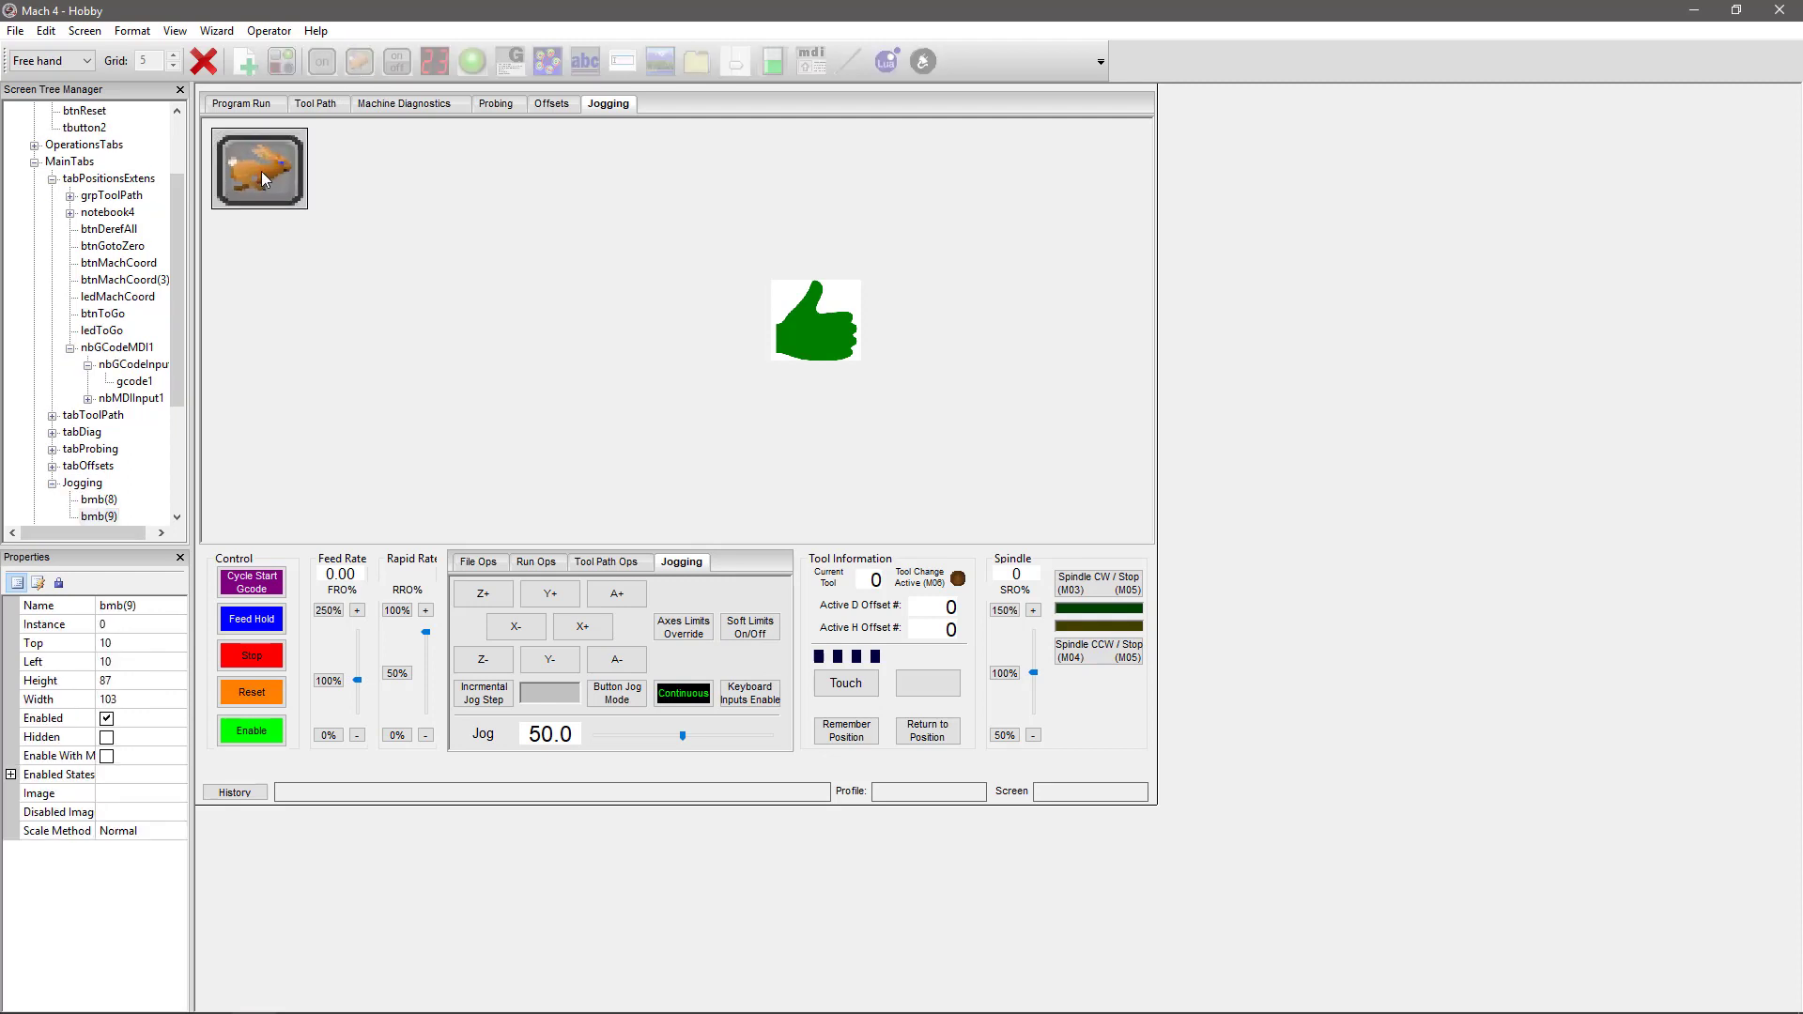
Give the new button the thumbs down png.png image and place it at Top 181, Left 365
left_click(162, 799)
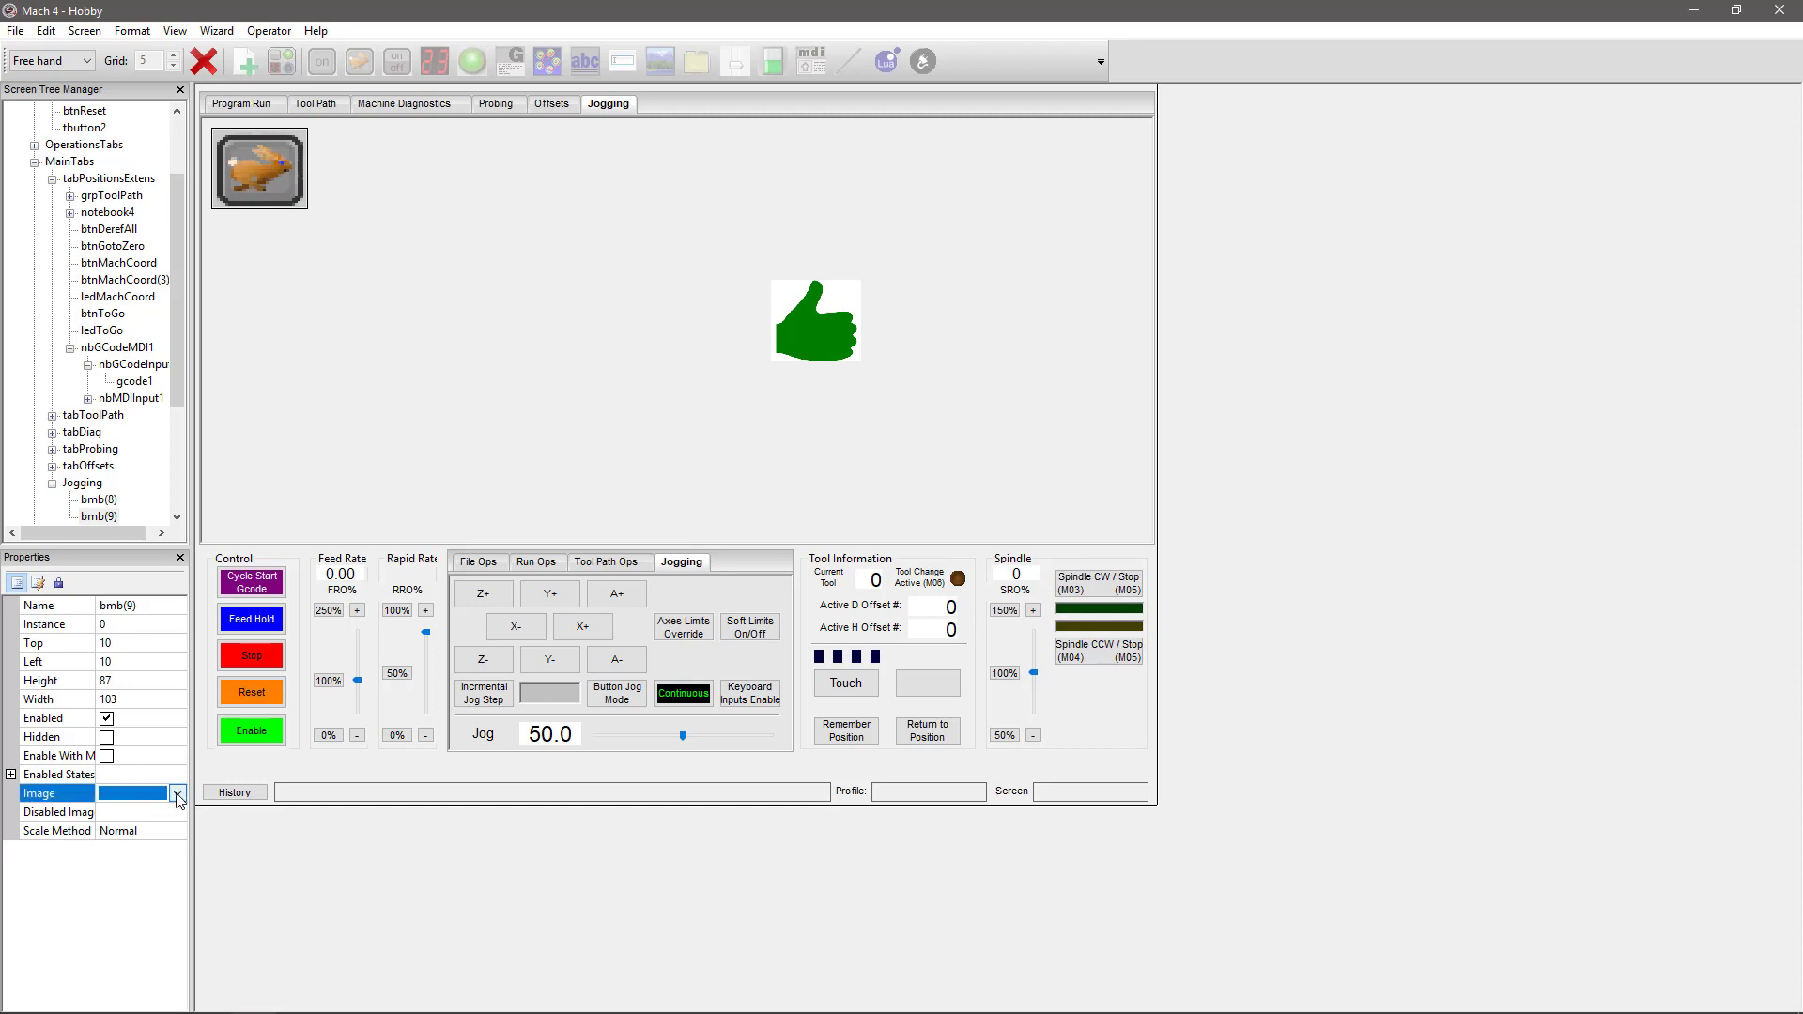
left_click(178, 796)
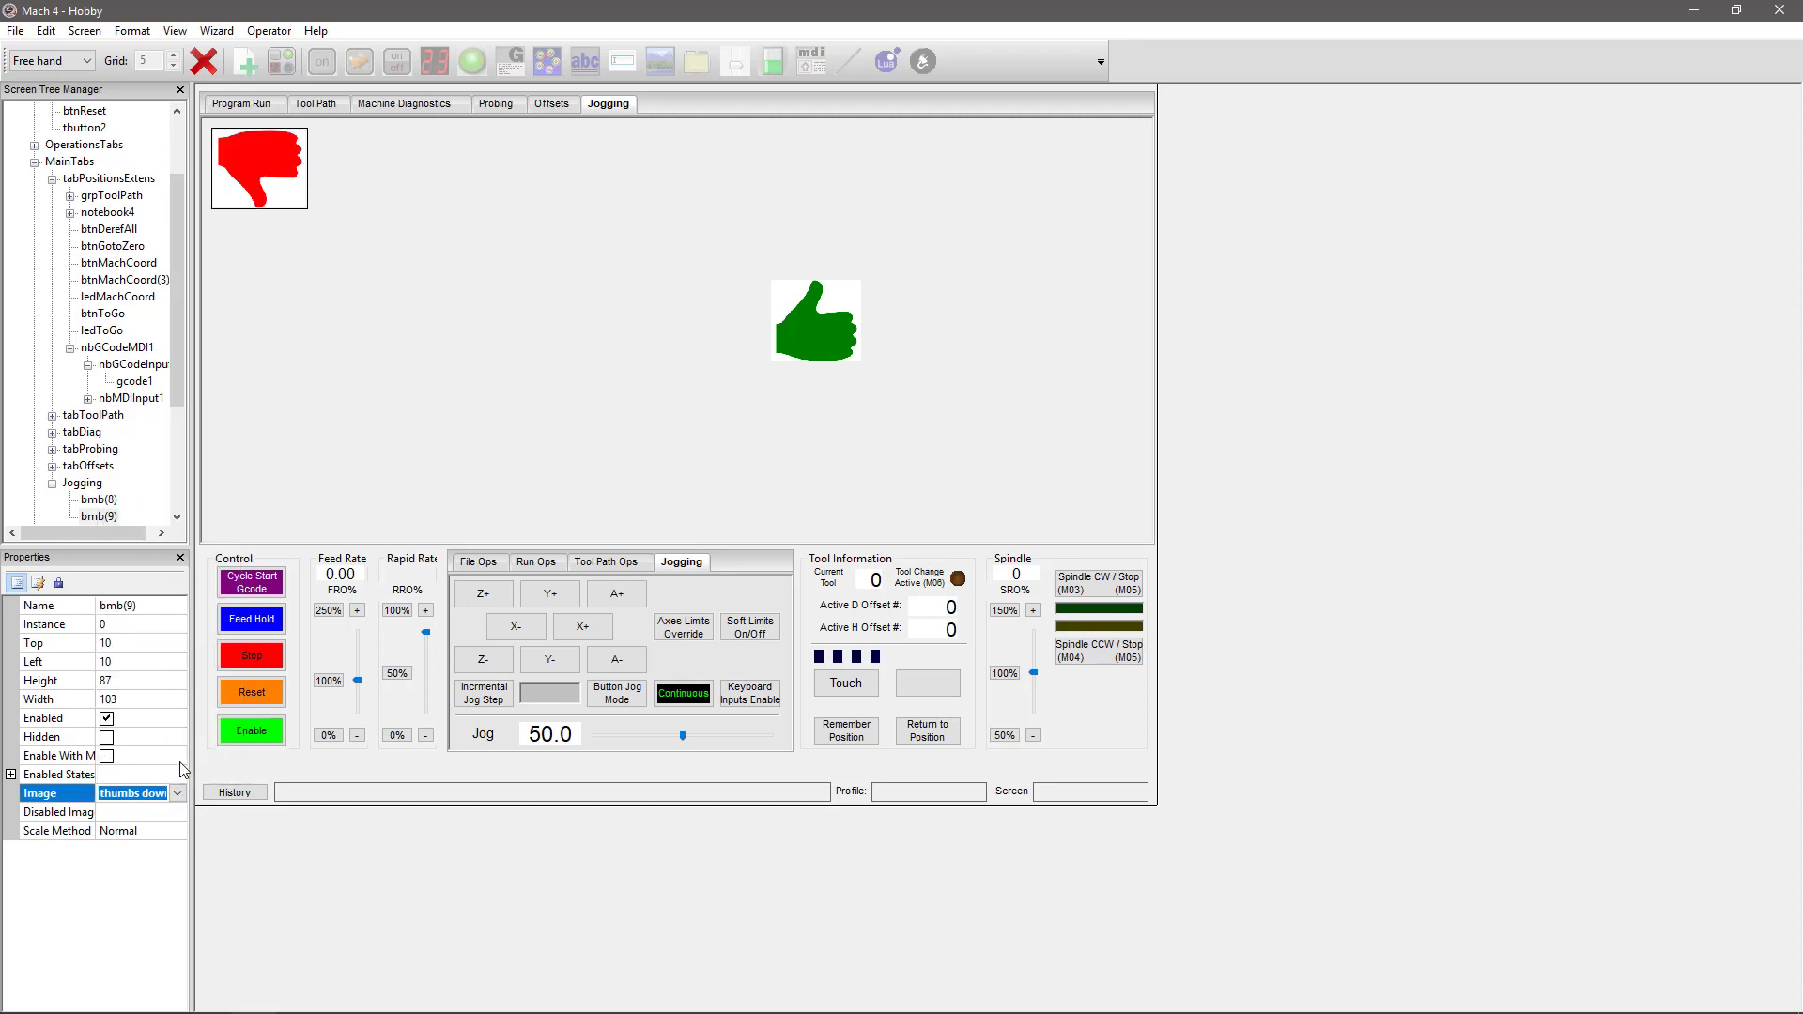
left_click(175, 757)
left_click(261, 167)
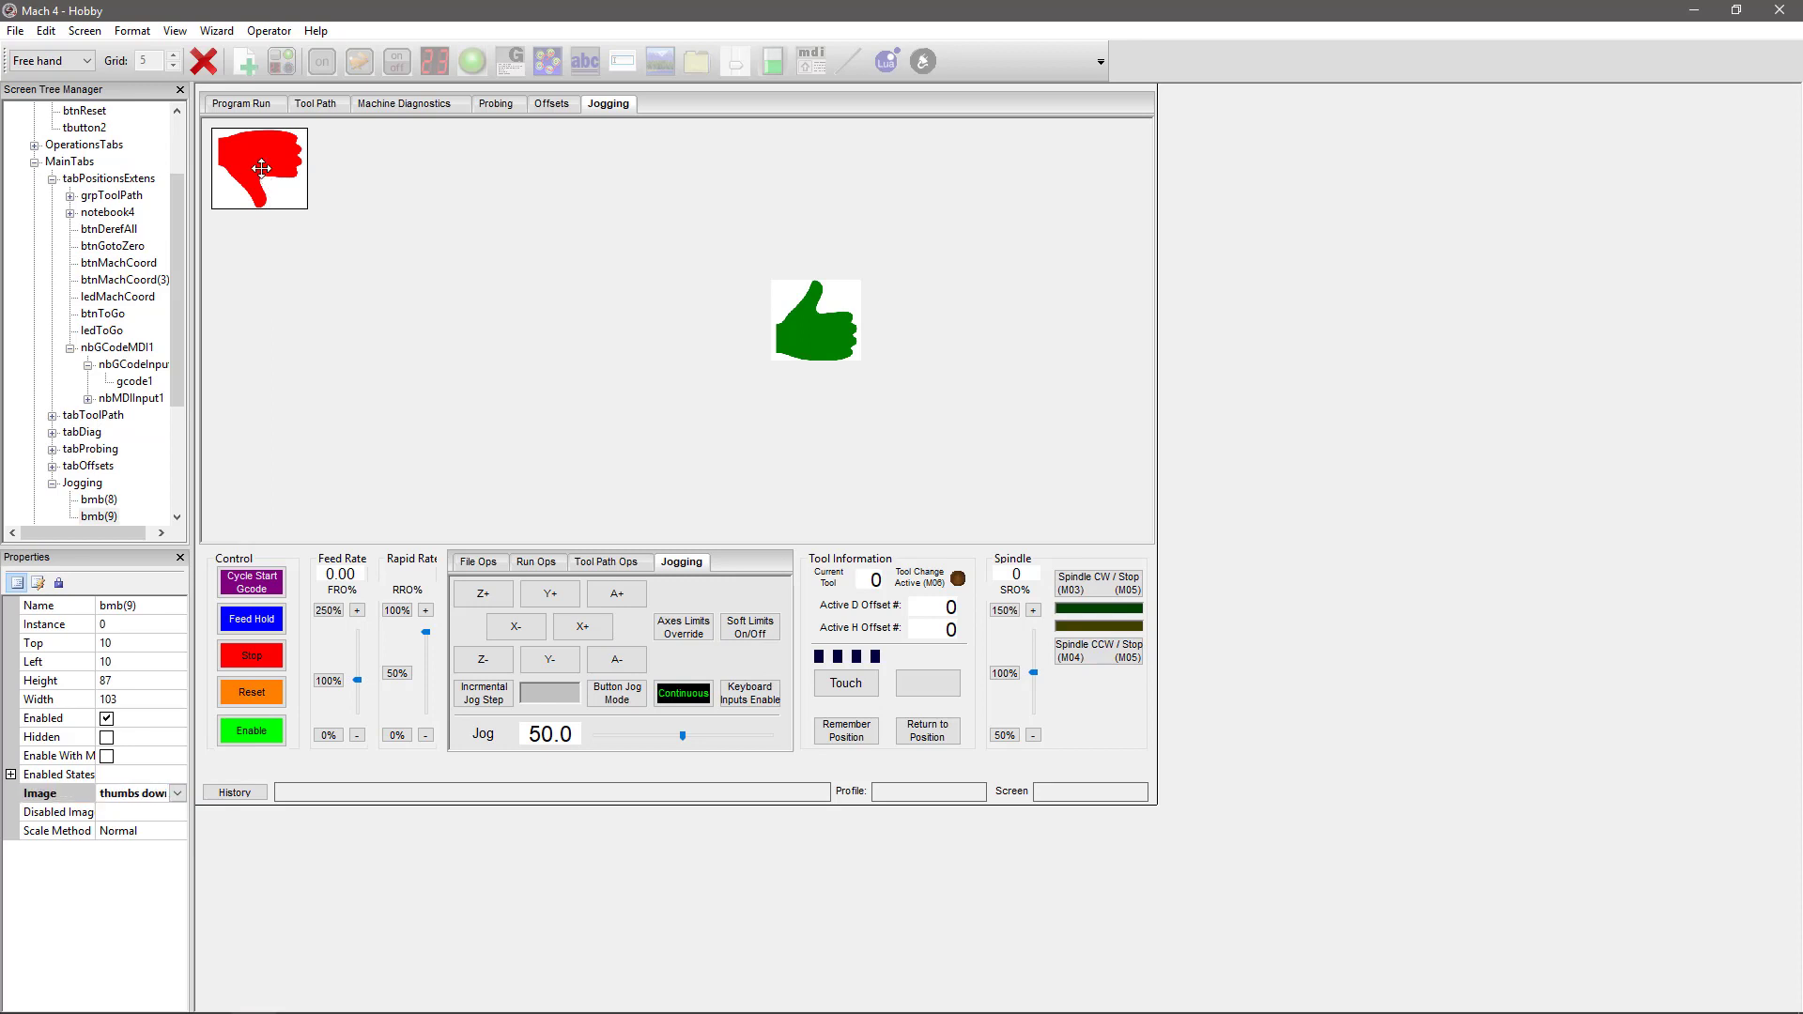
left_click_drag(261, 167, 607, 340)
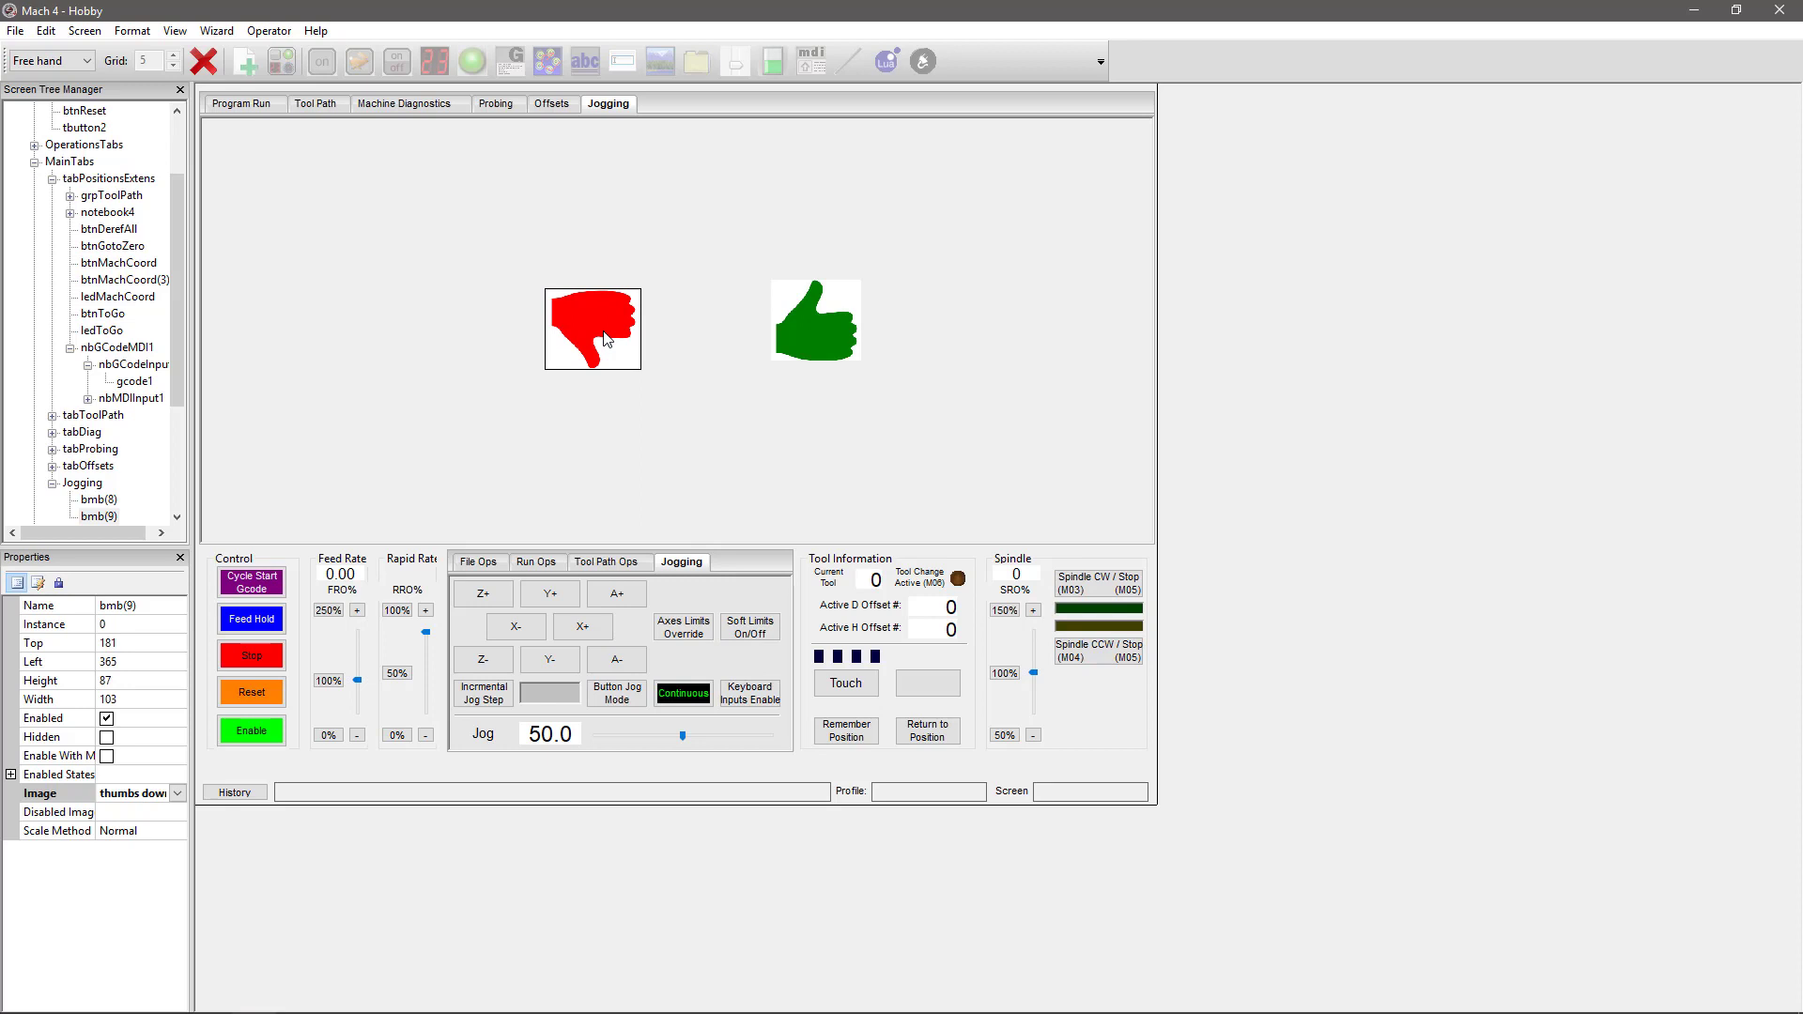
left_click(819, 331)
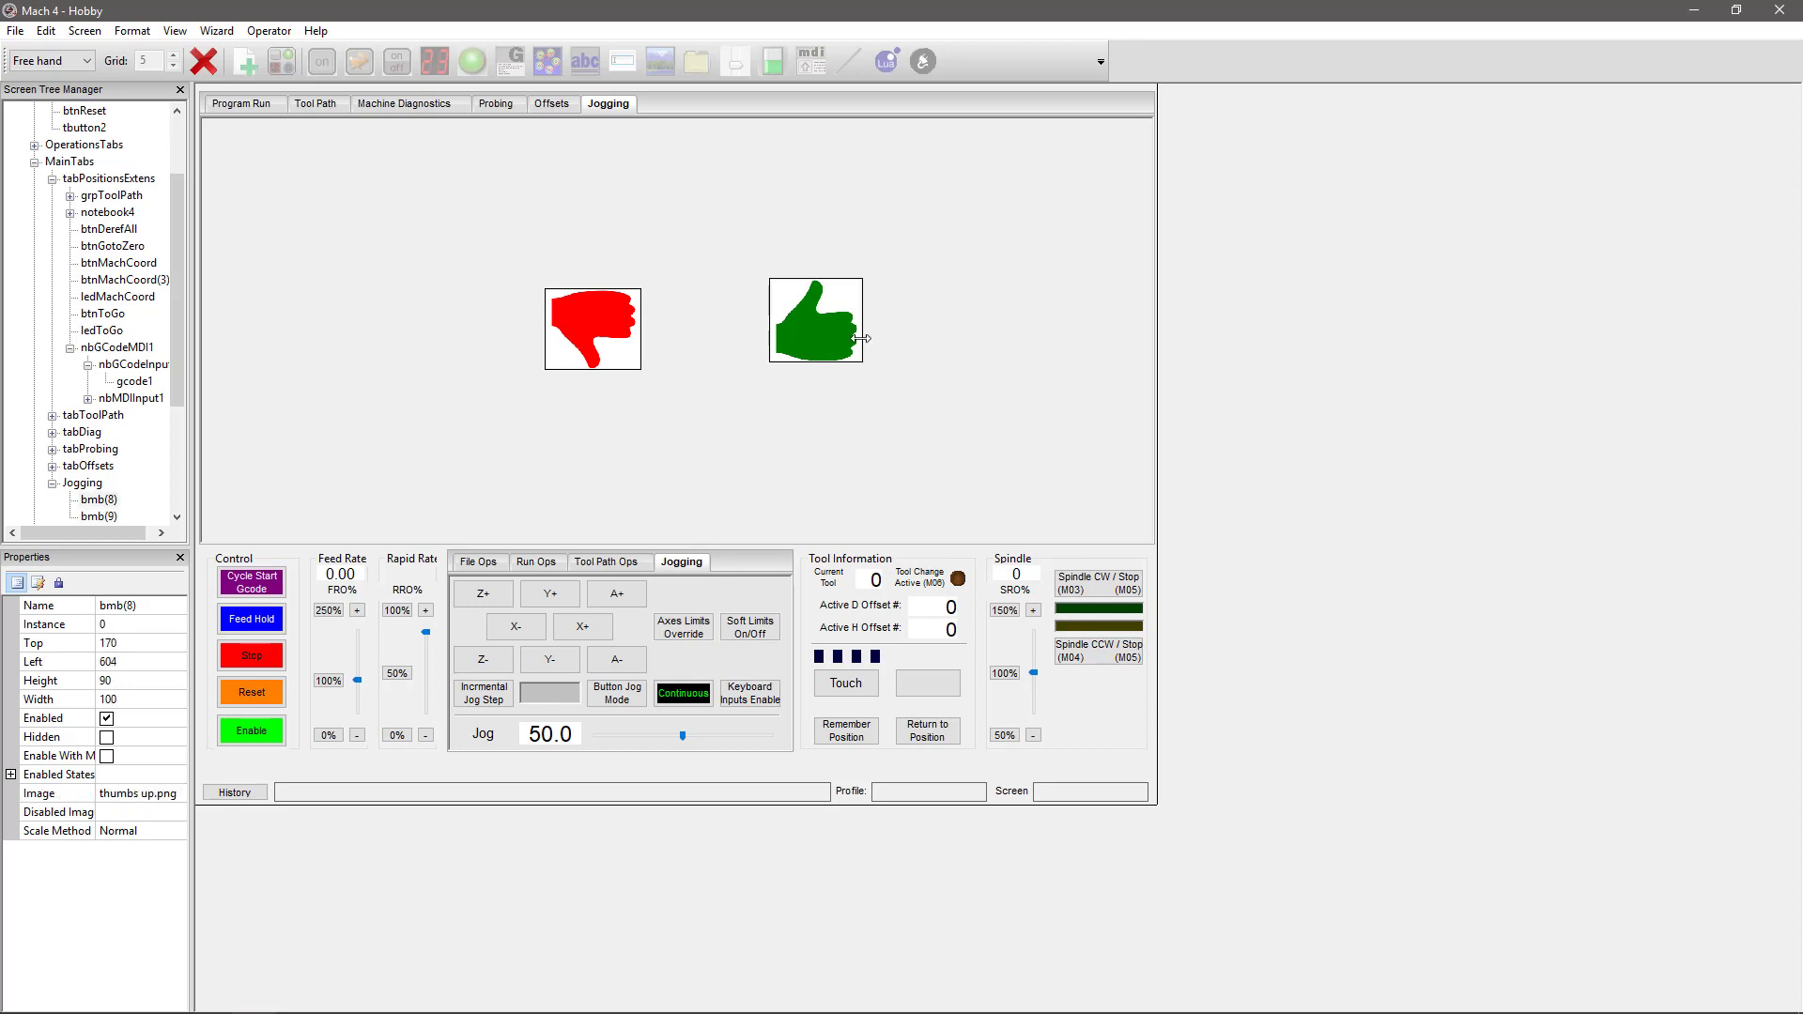
Resize the thumbs-down button to match the thumbs-up's 100 by 90 and align their middles
left_click(132, 31)
mouse_move(137, 75)
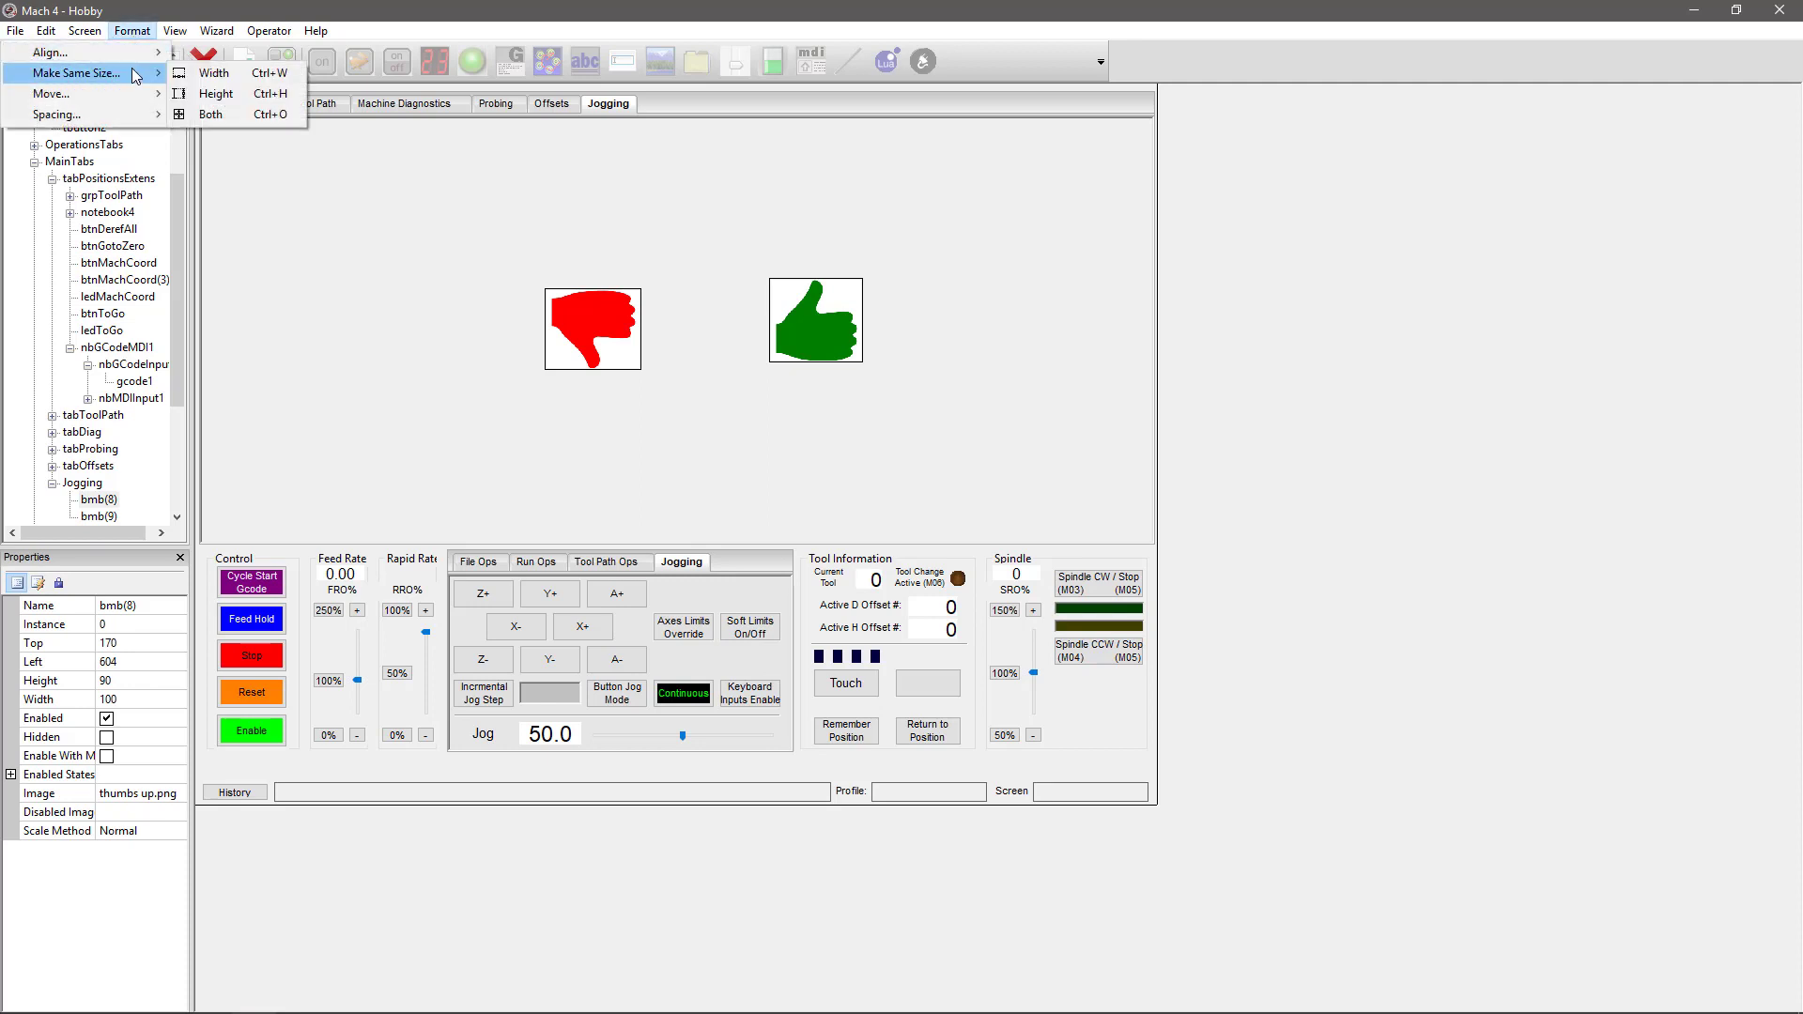
left_click(223, 114)
left_click(131, 30)
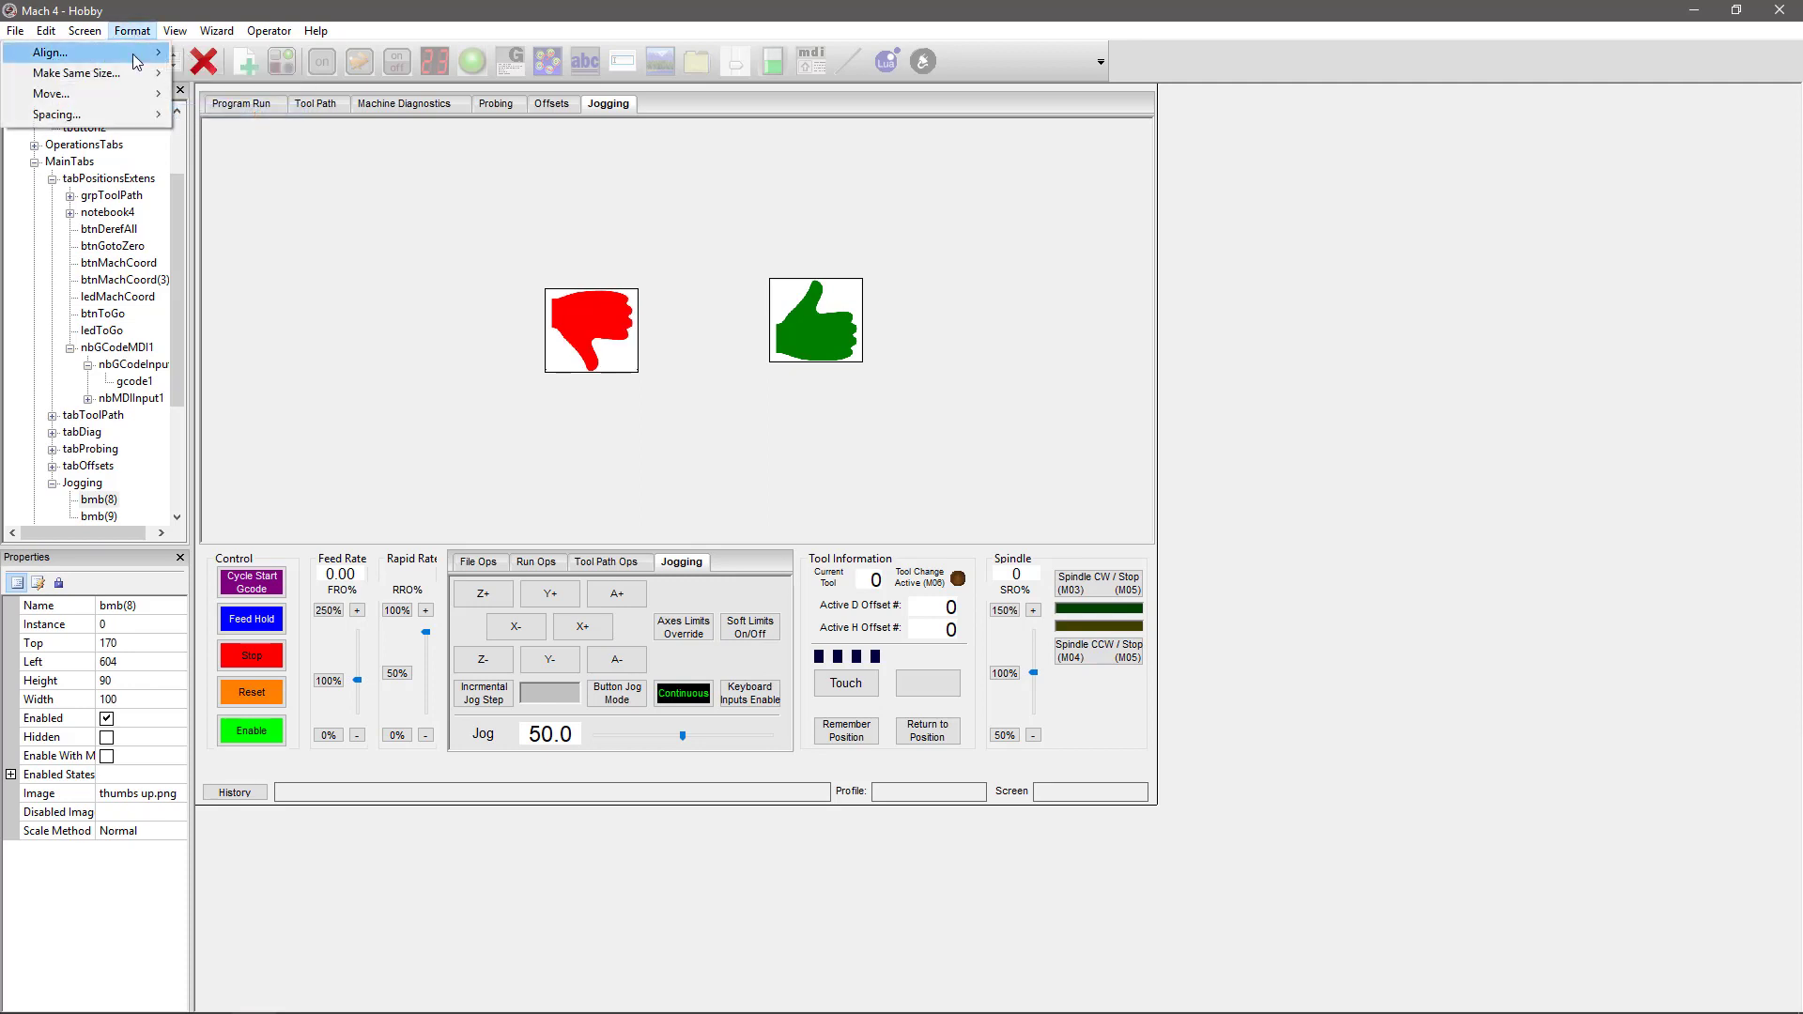
mouse_move(138, 55)
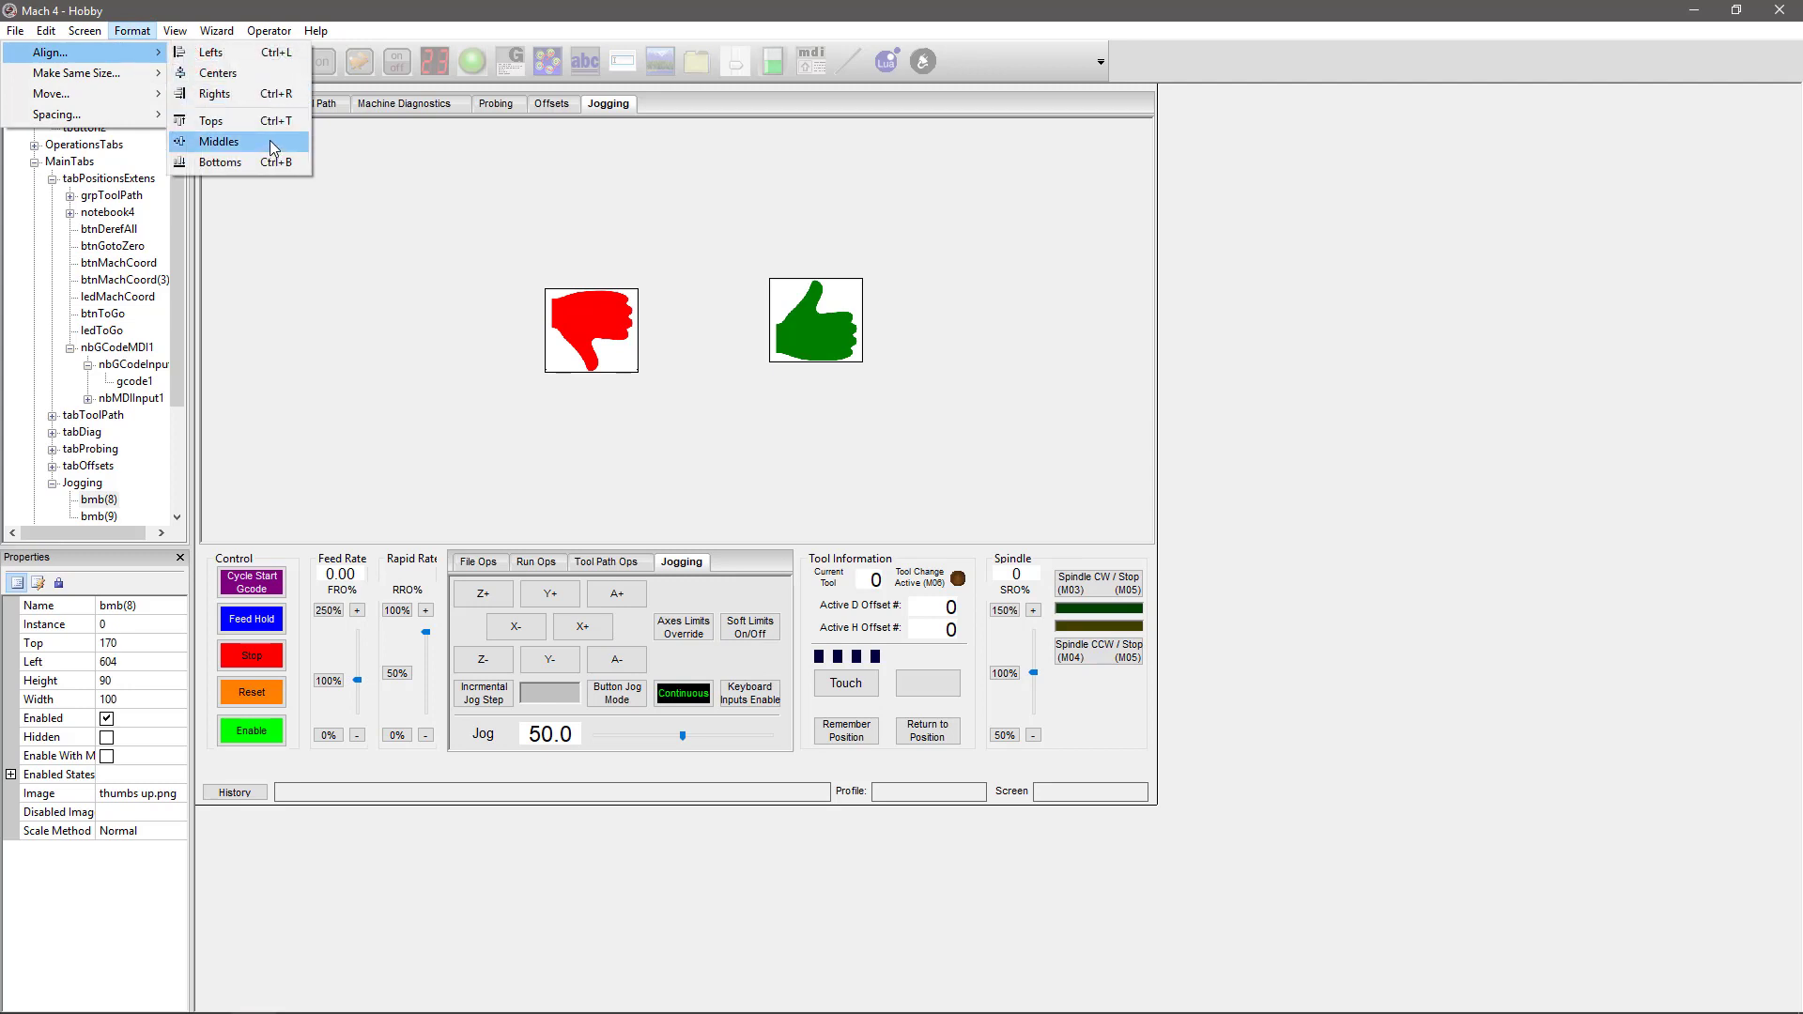
left_click(225, 142)
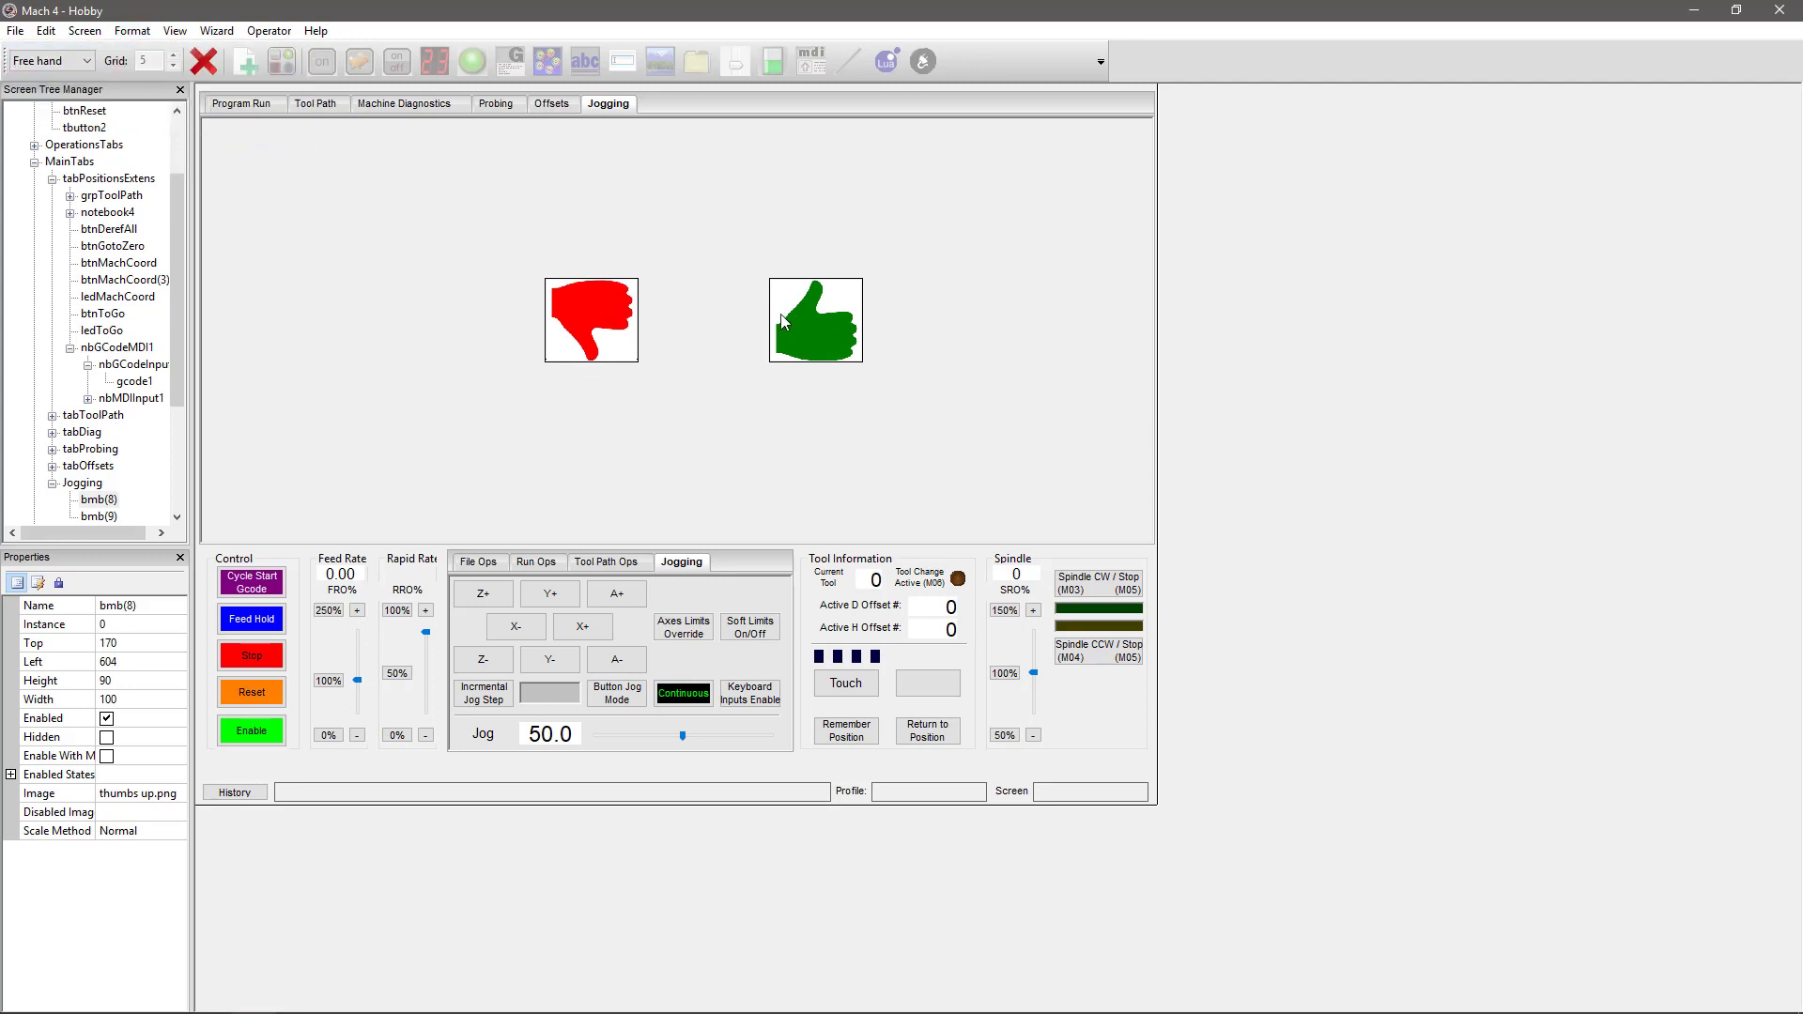
left_click(691, 450)
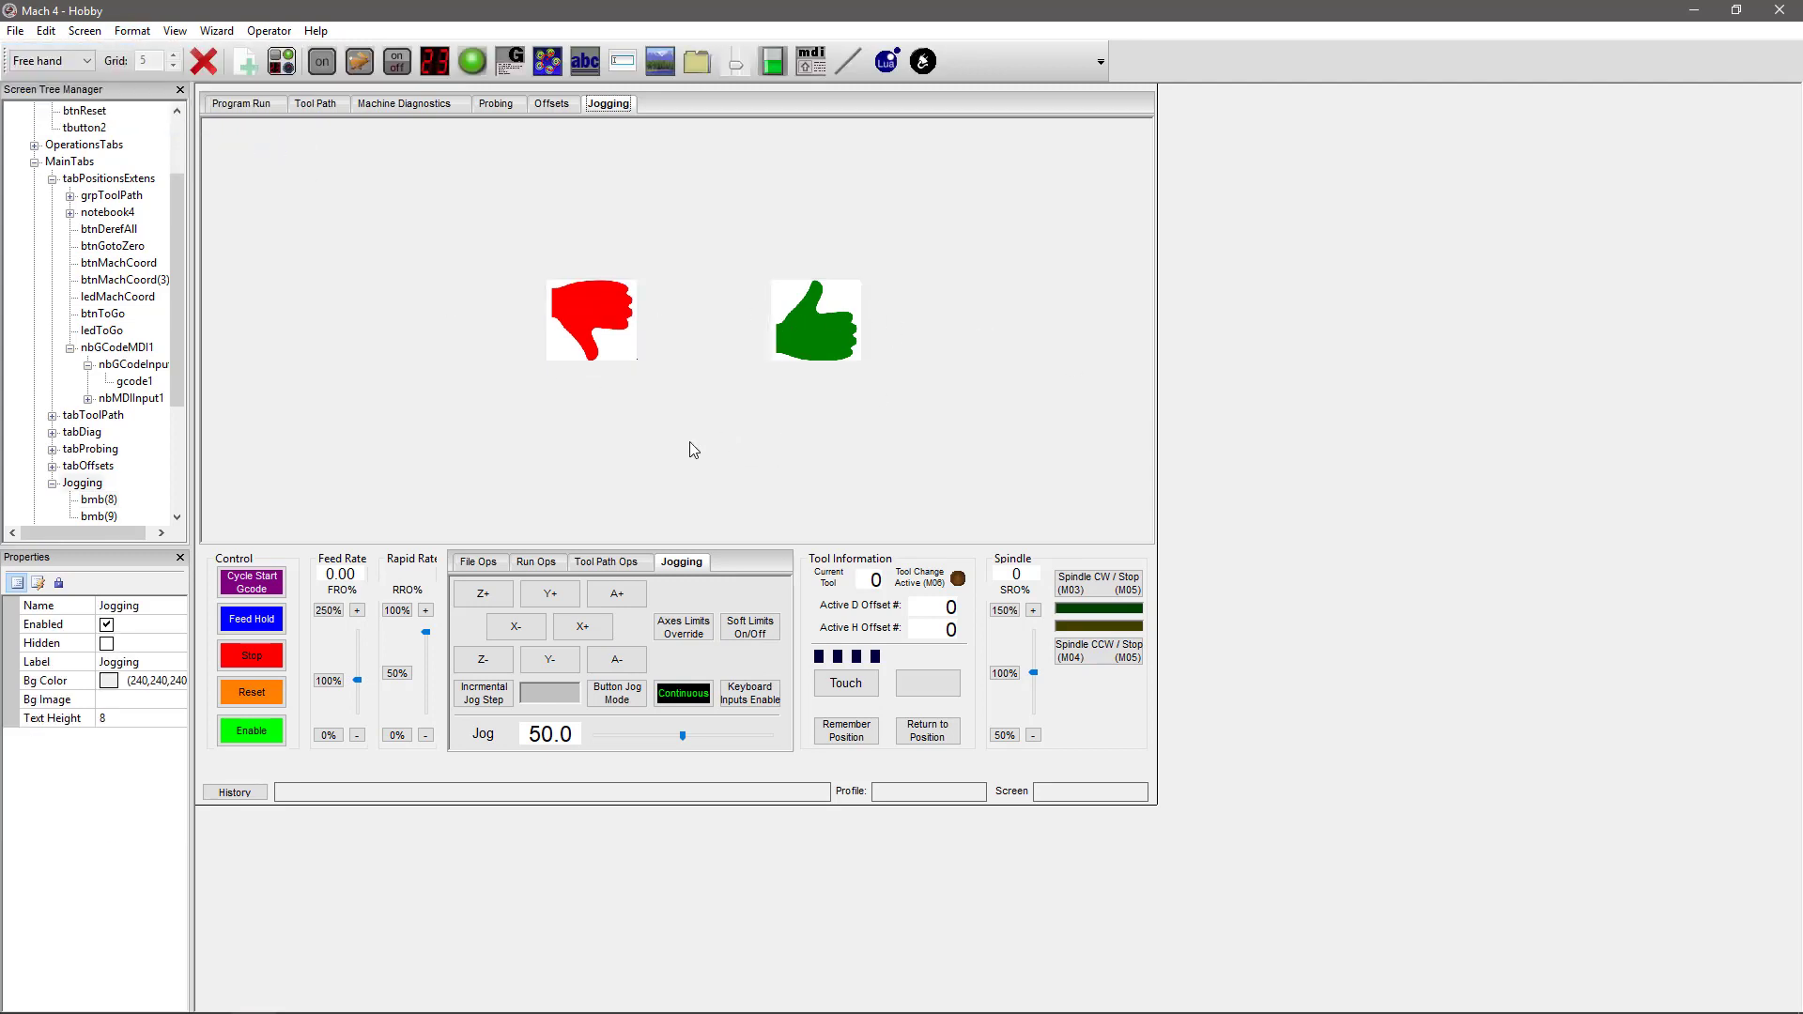
Set the thumbs-down button's Left Down Action to Jog X-
left_click(592, 322)
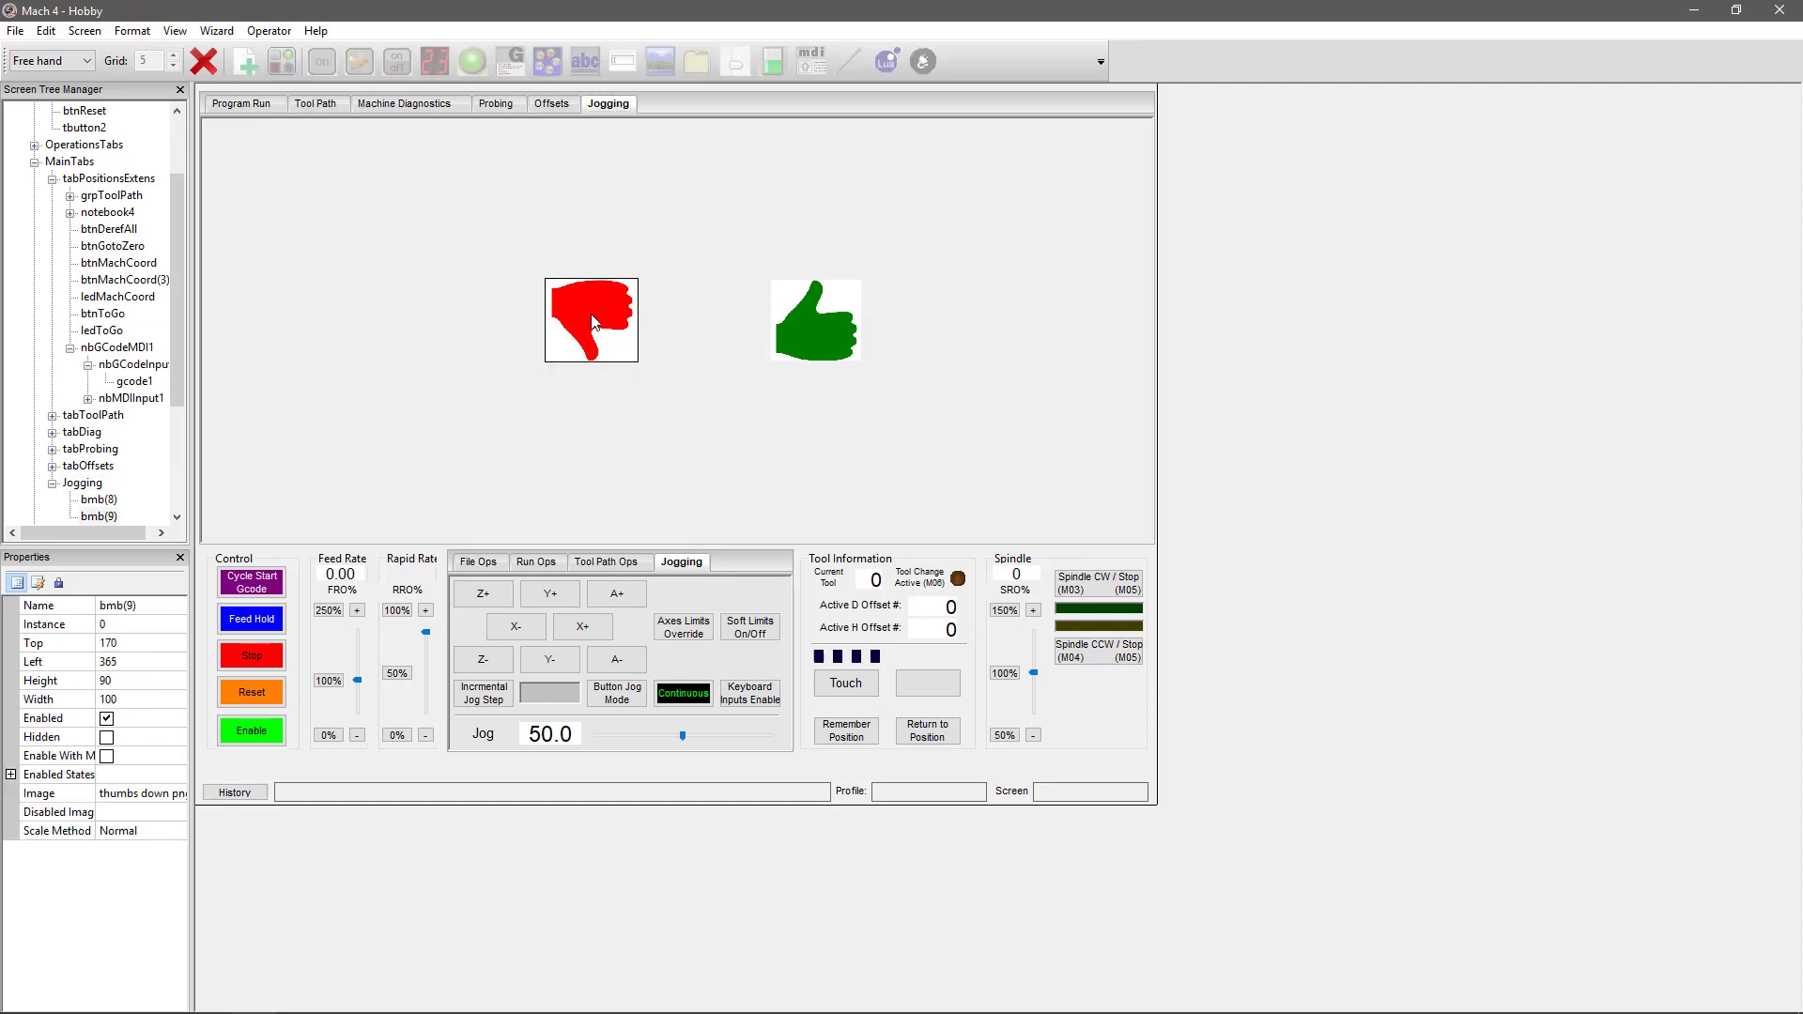
left_click(37, 582)
left_click(141, 606)
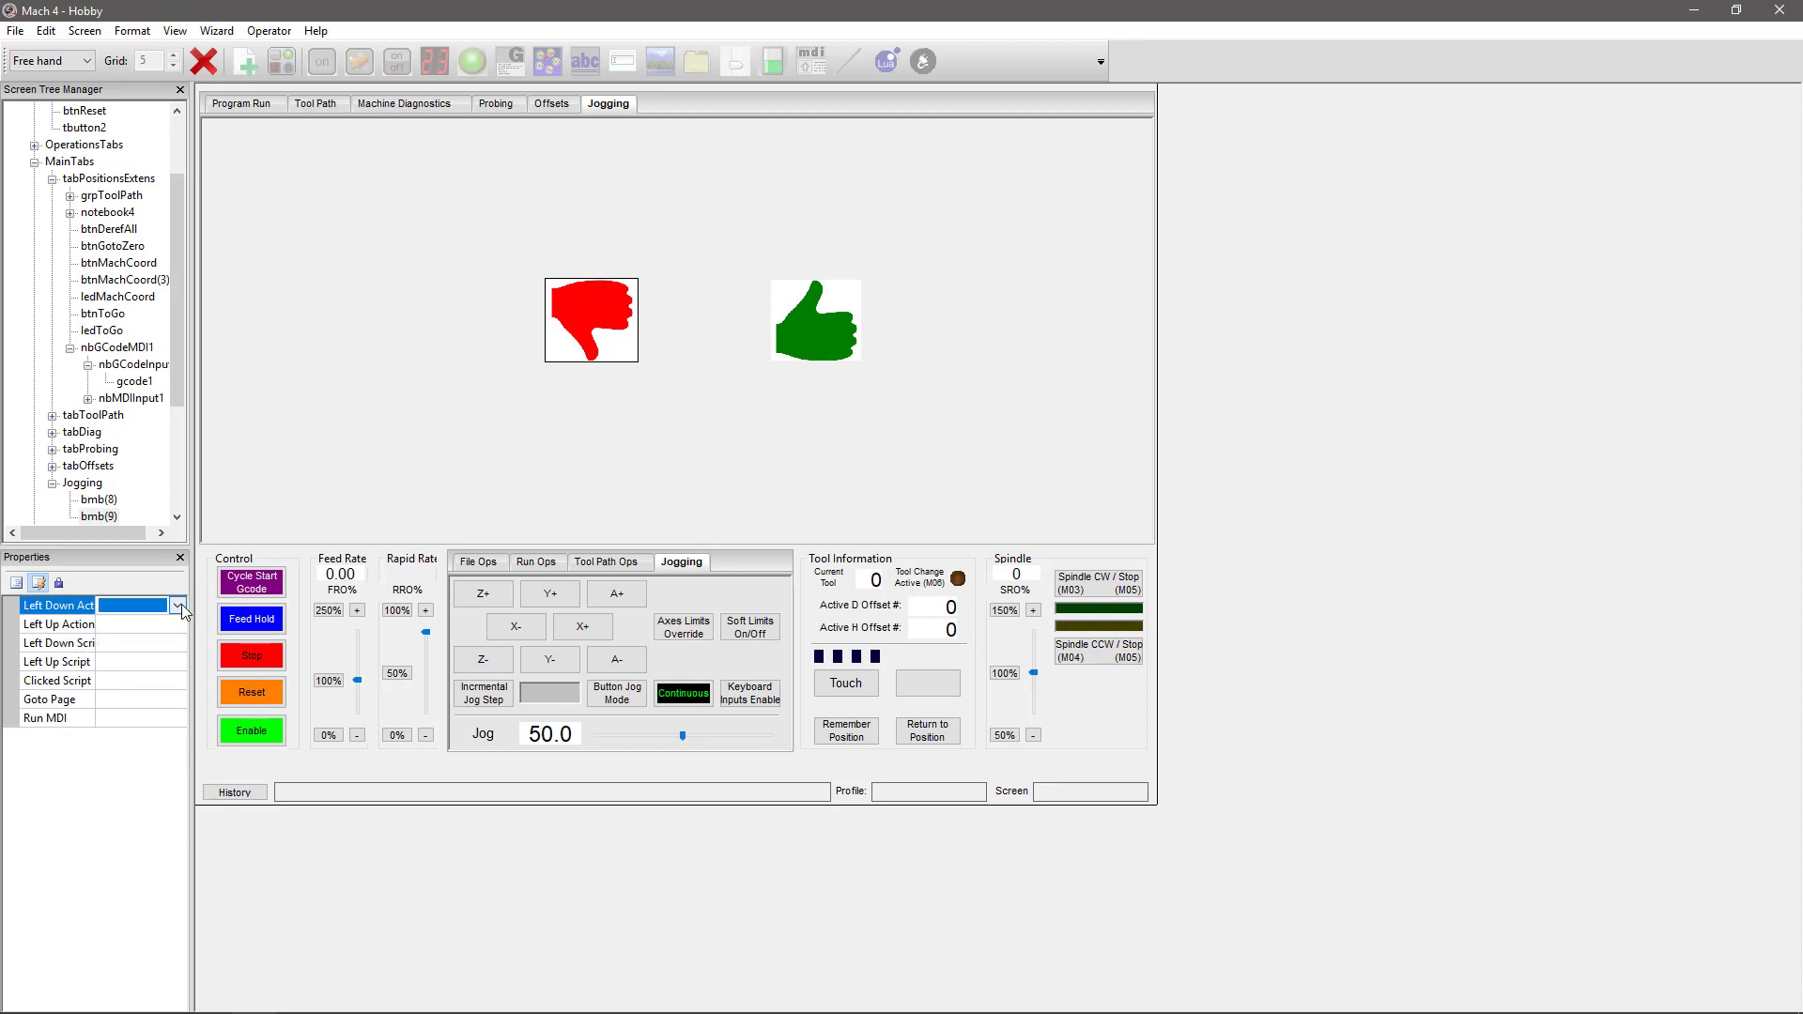
left_click(176, 606)
scroll(261, 811, "down", 2)
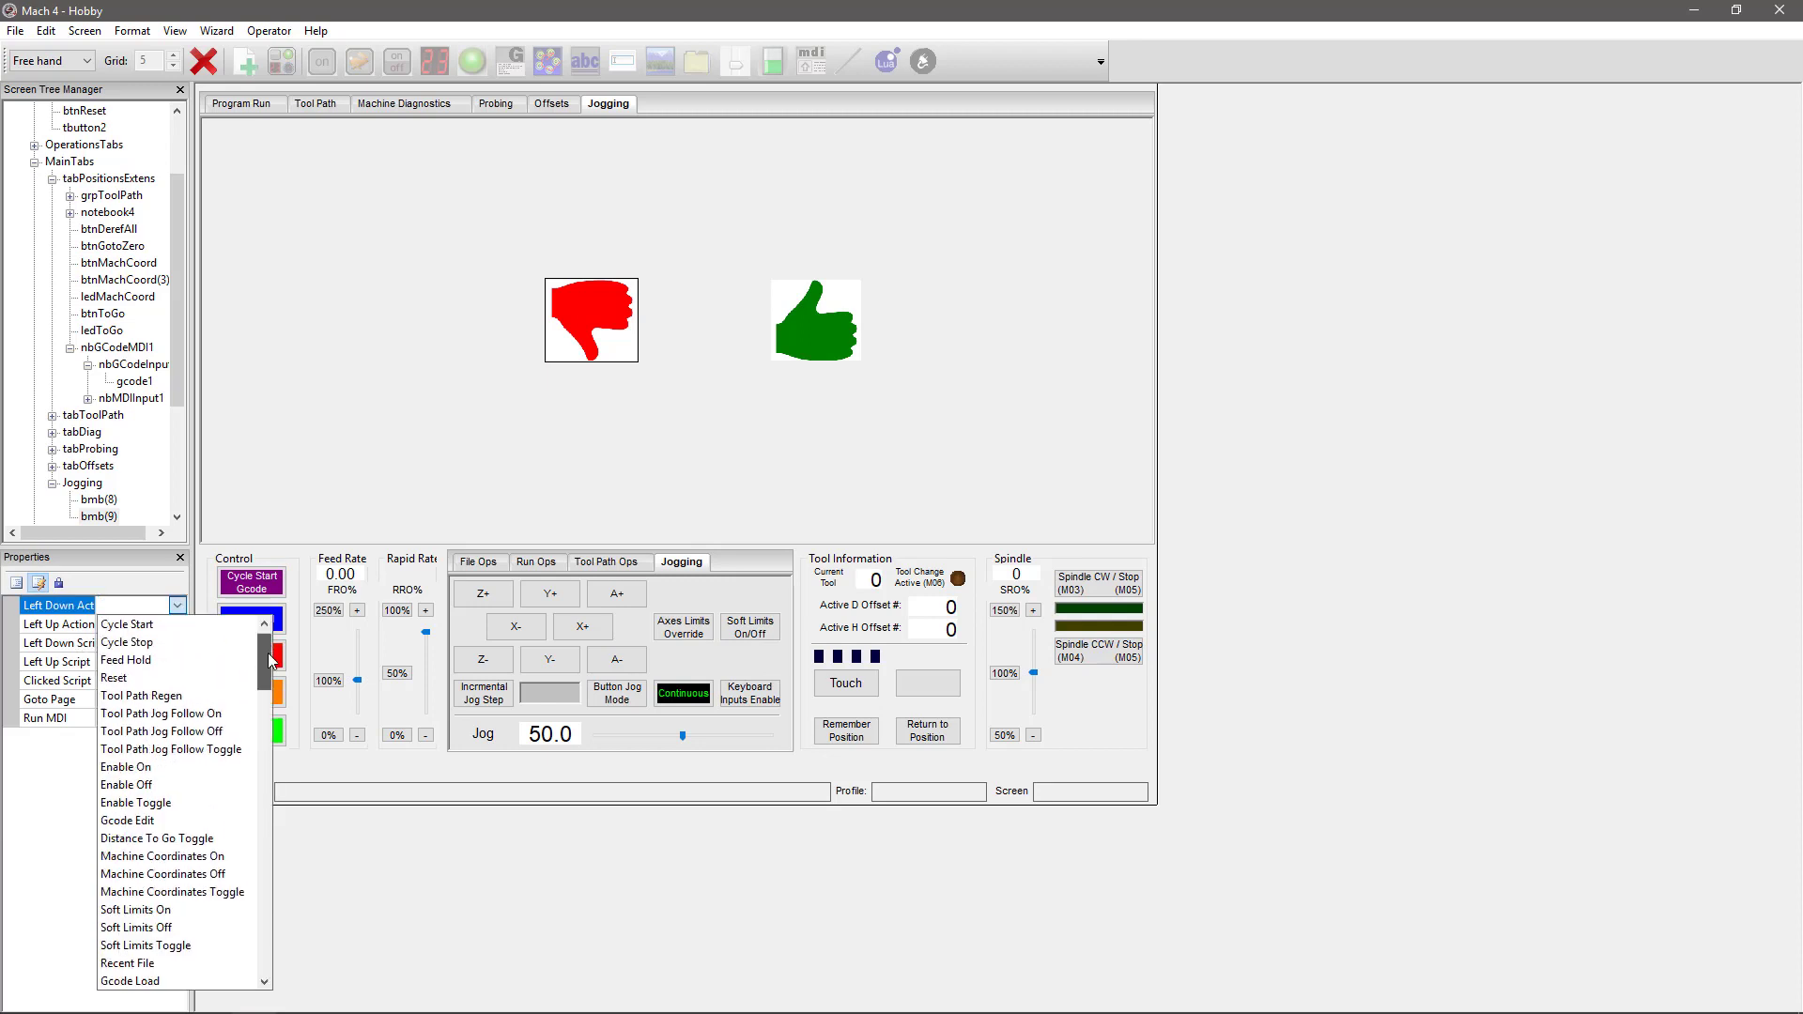
scroll(259, 805, "down", 20)
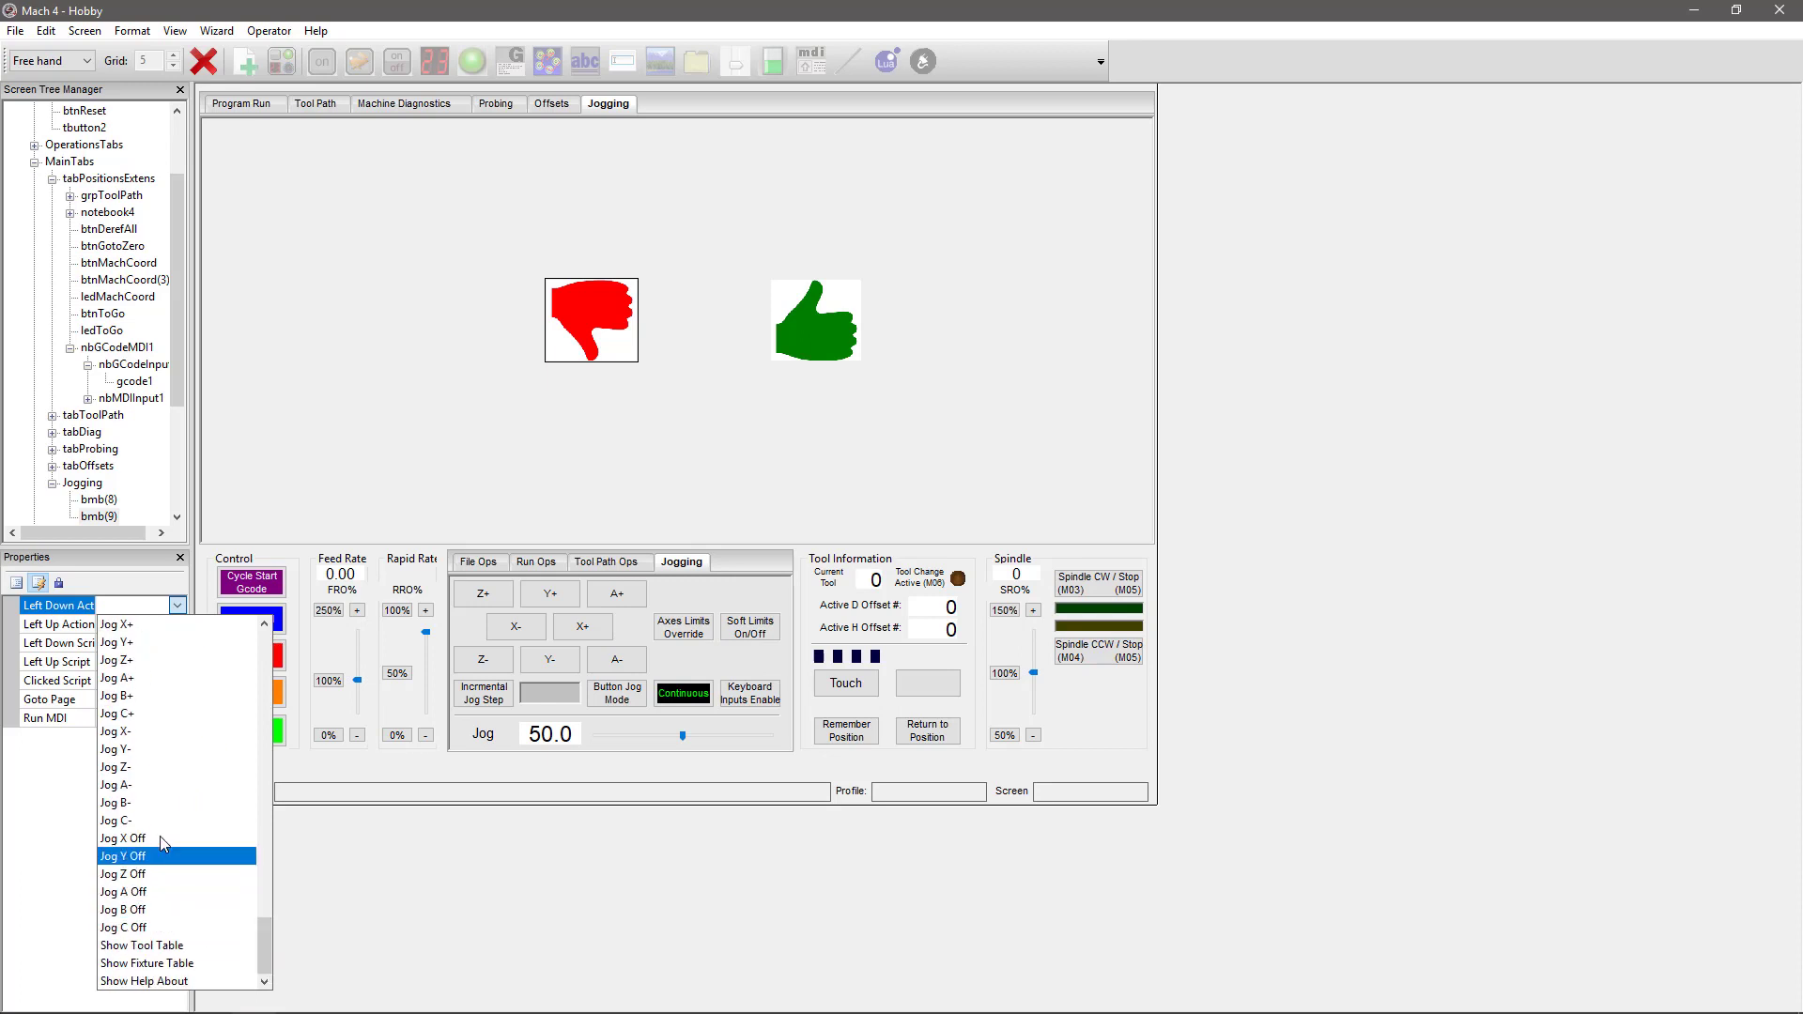
left_click(145, 732)
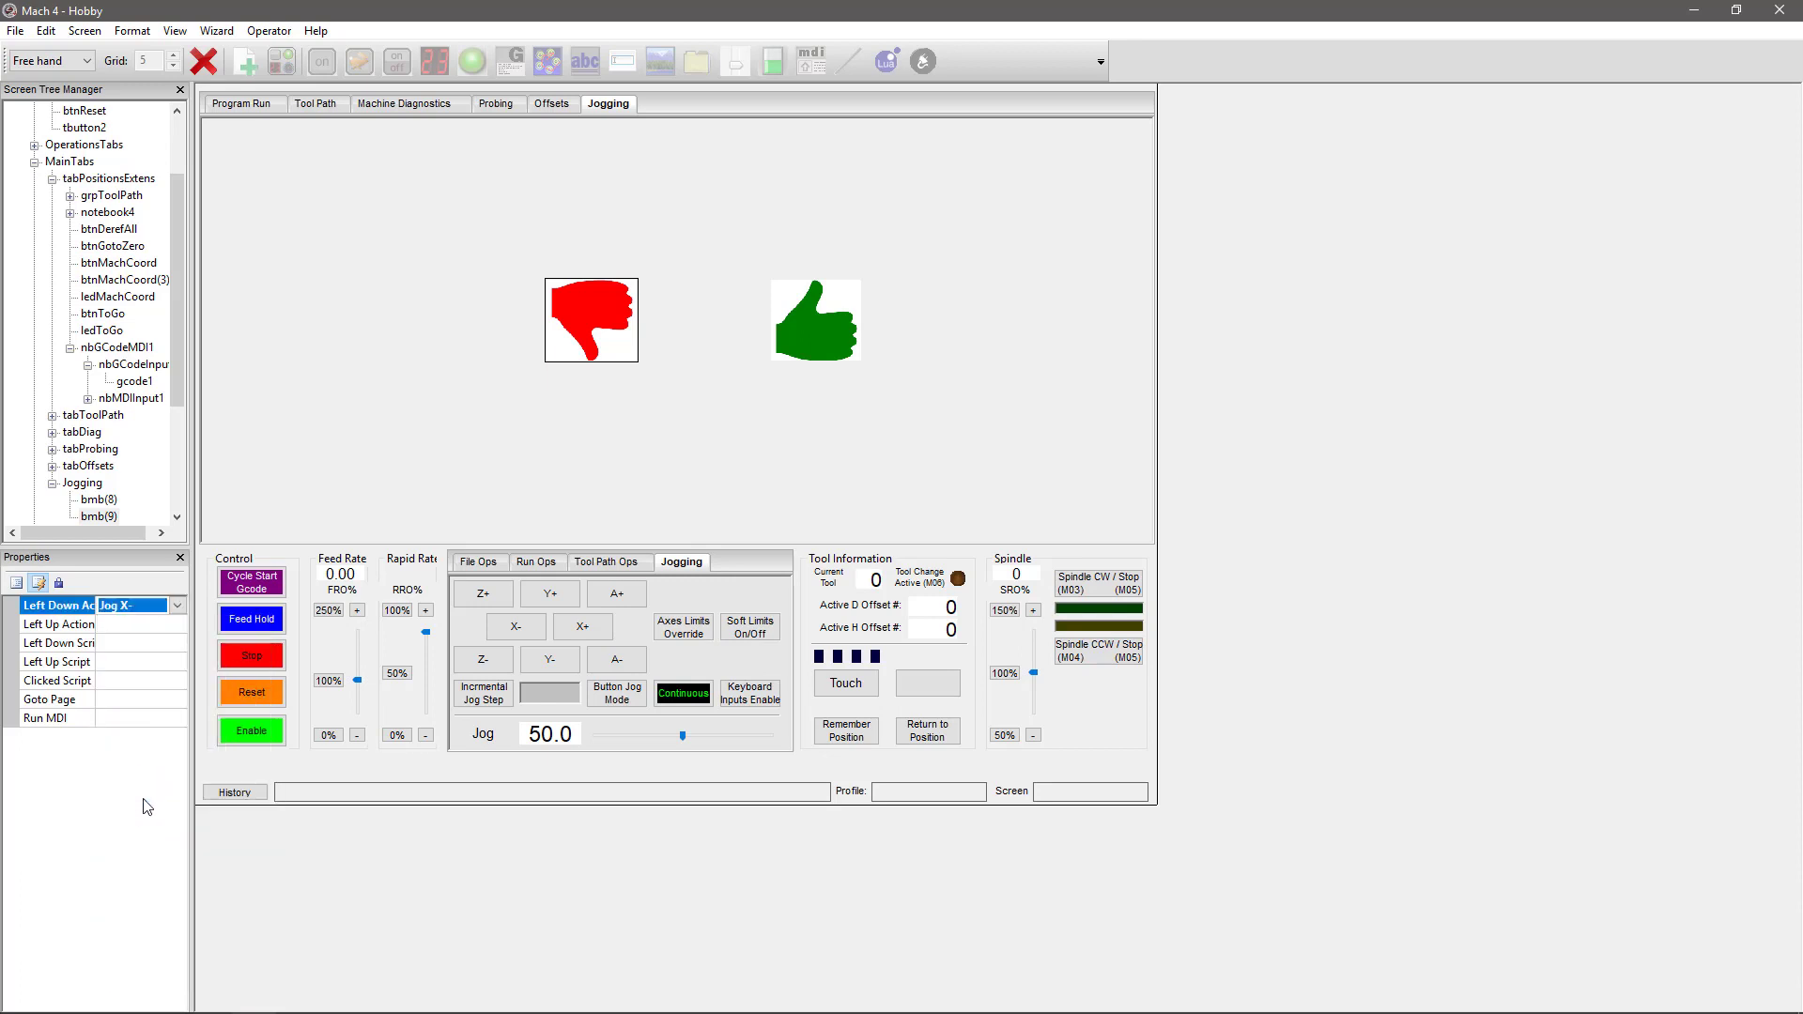
Set its Left Up Action to Jog X Off and verify both buttons' actions
left_click(167, 624)
left_click(178, 625)
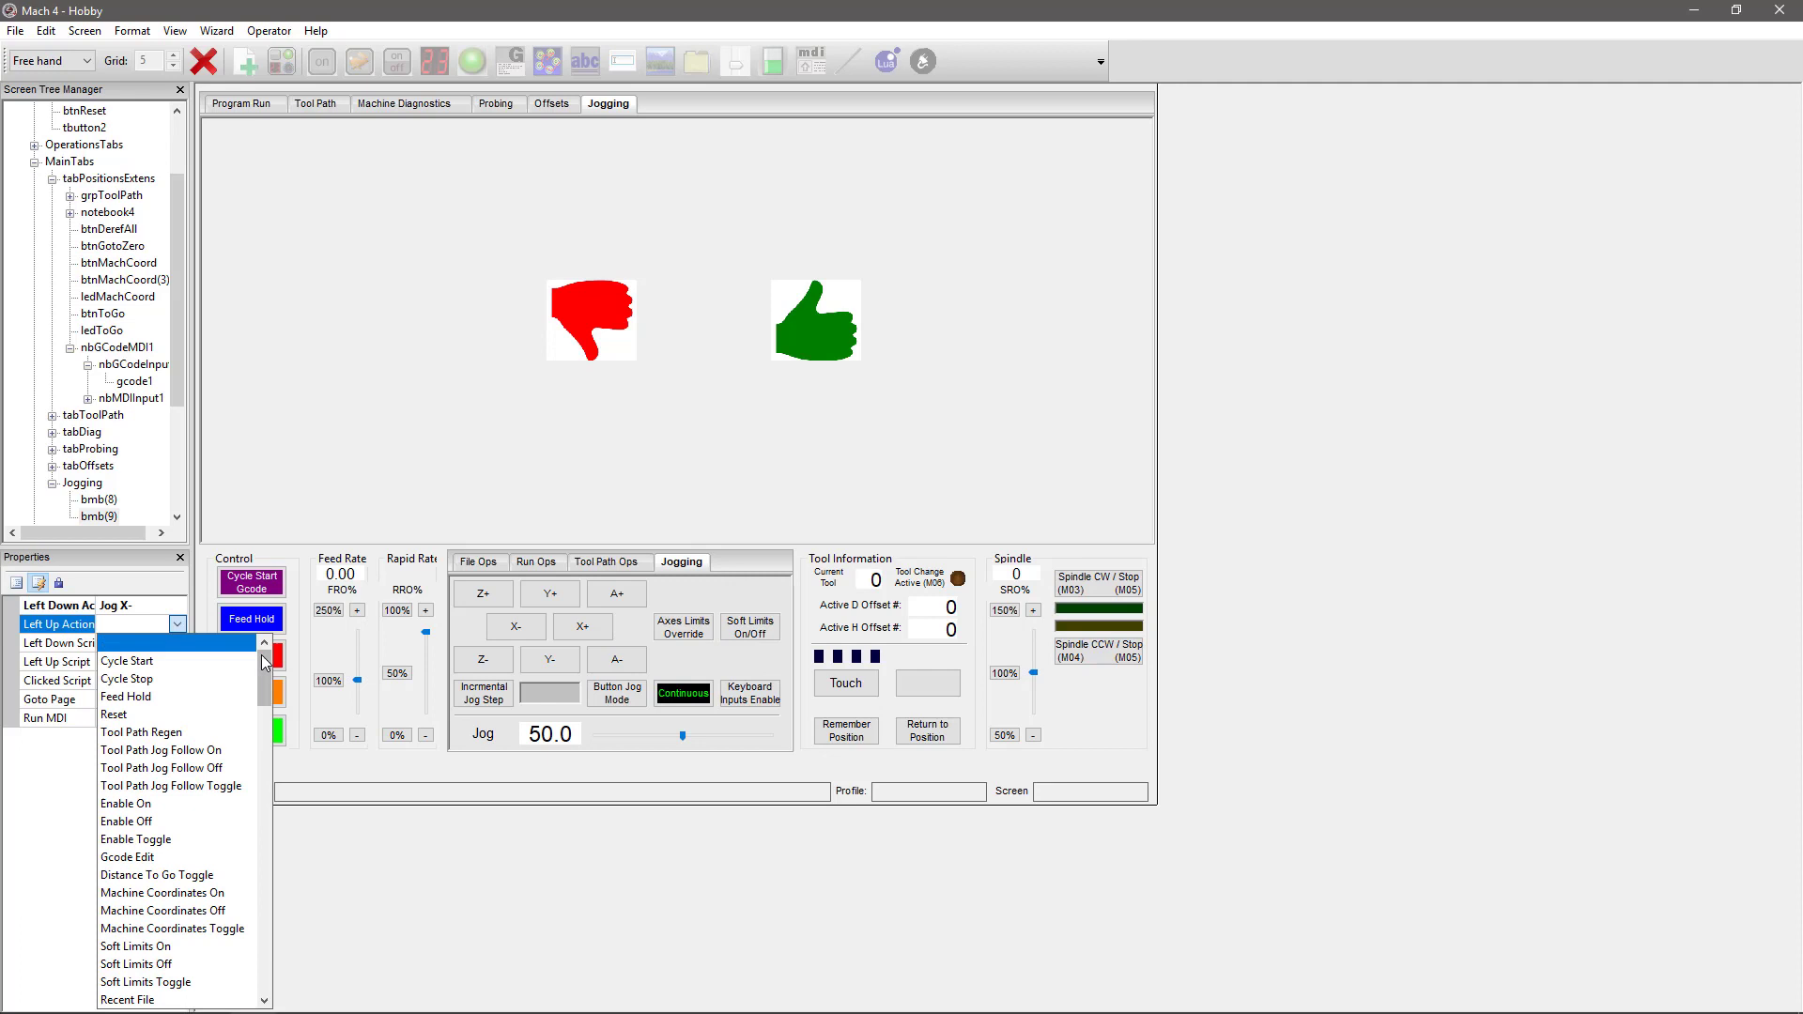
scroll(143, 860, "down", 15)
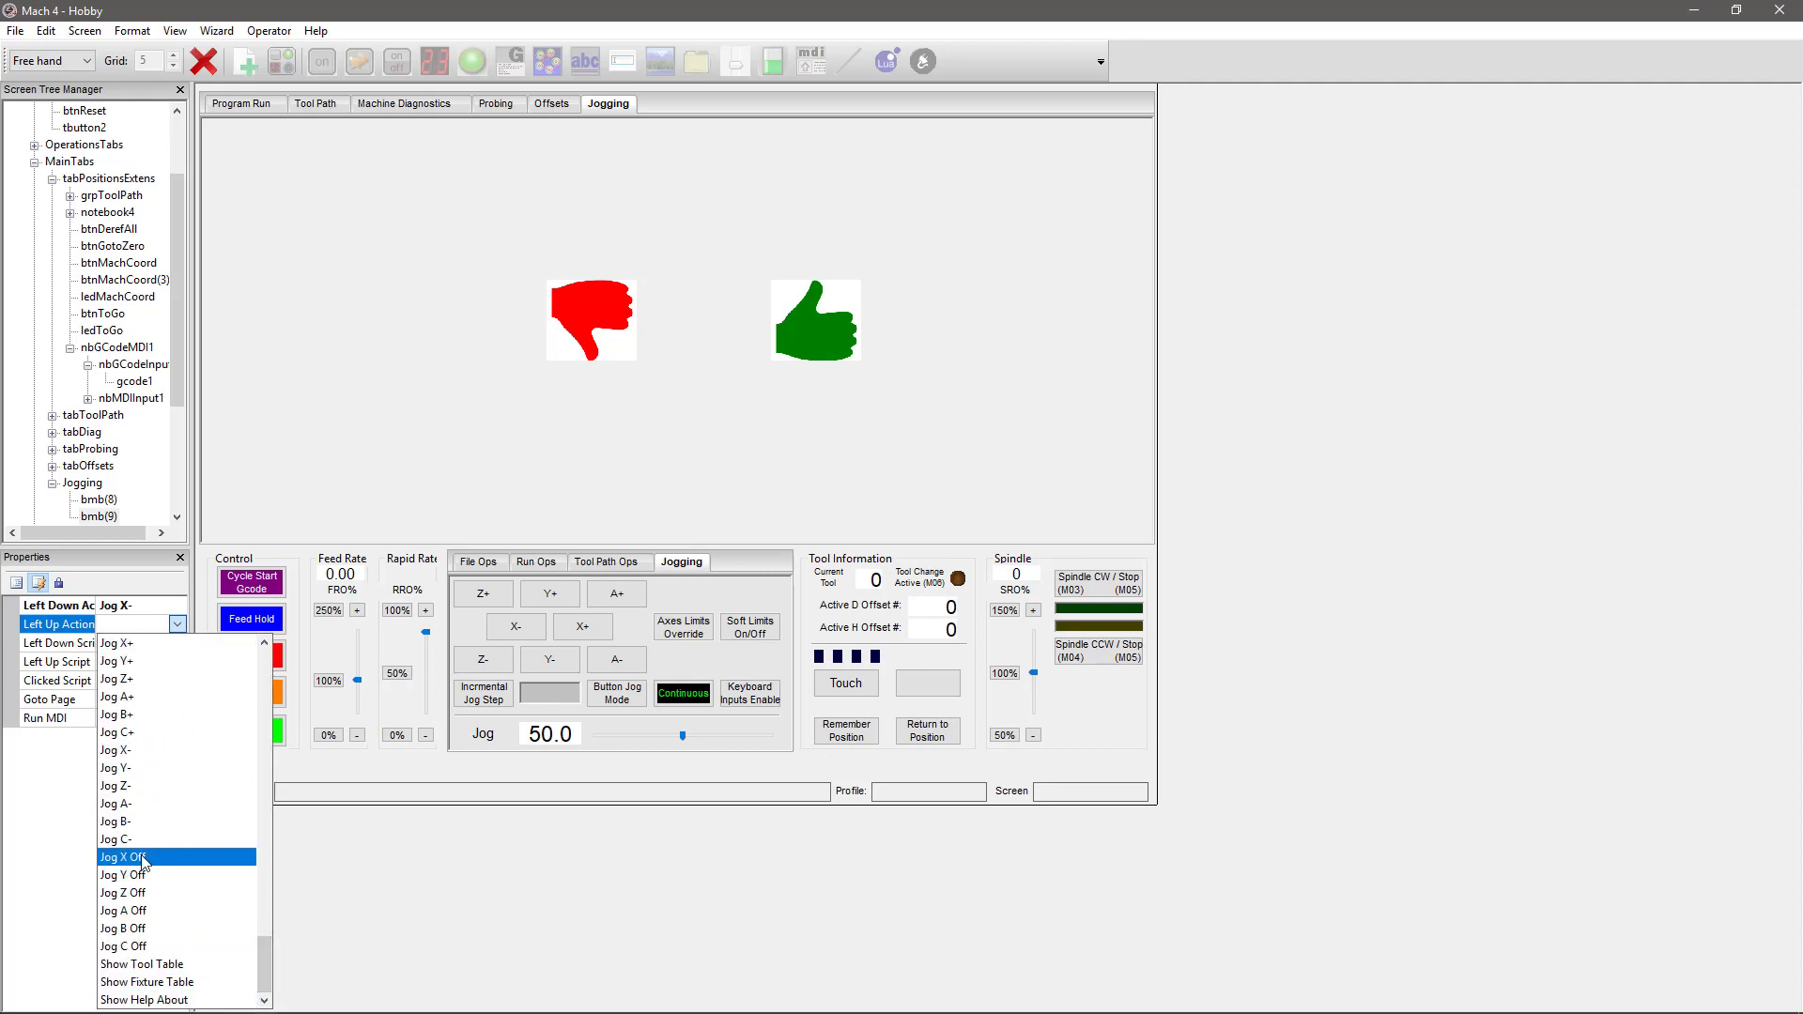
left_click(141, 857)
left_click(286, 467)
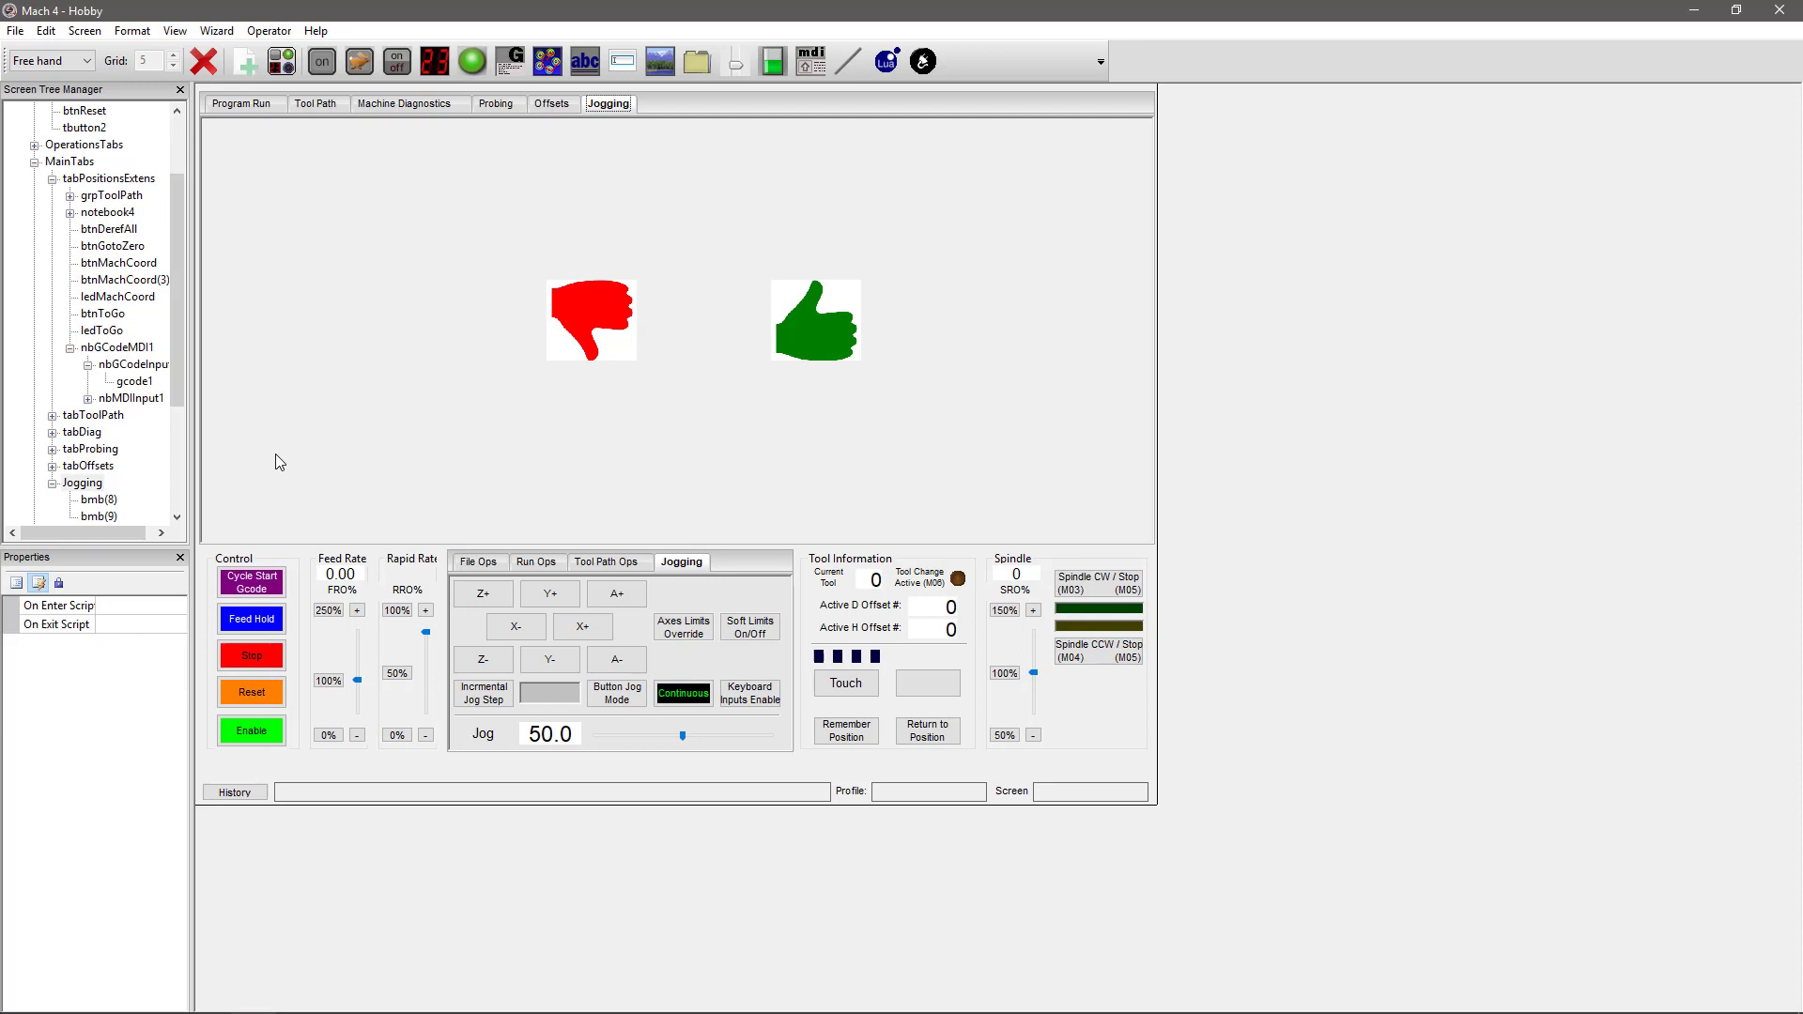
left_click(590, 310)
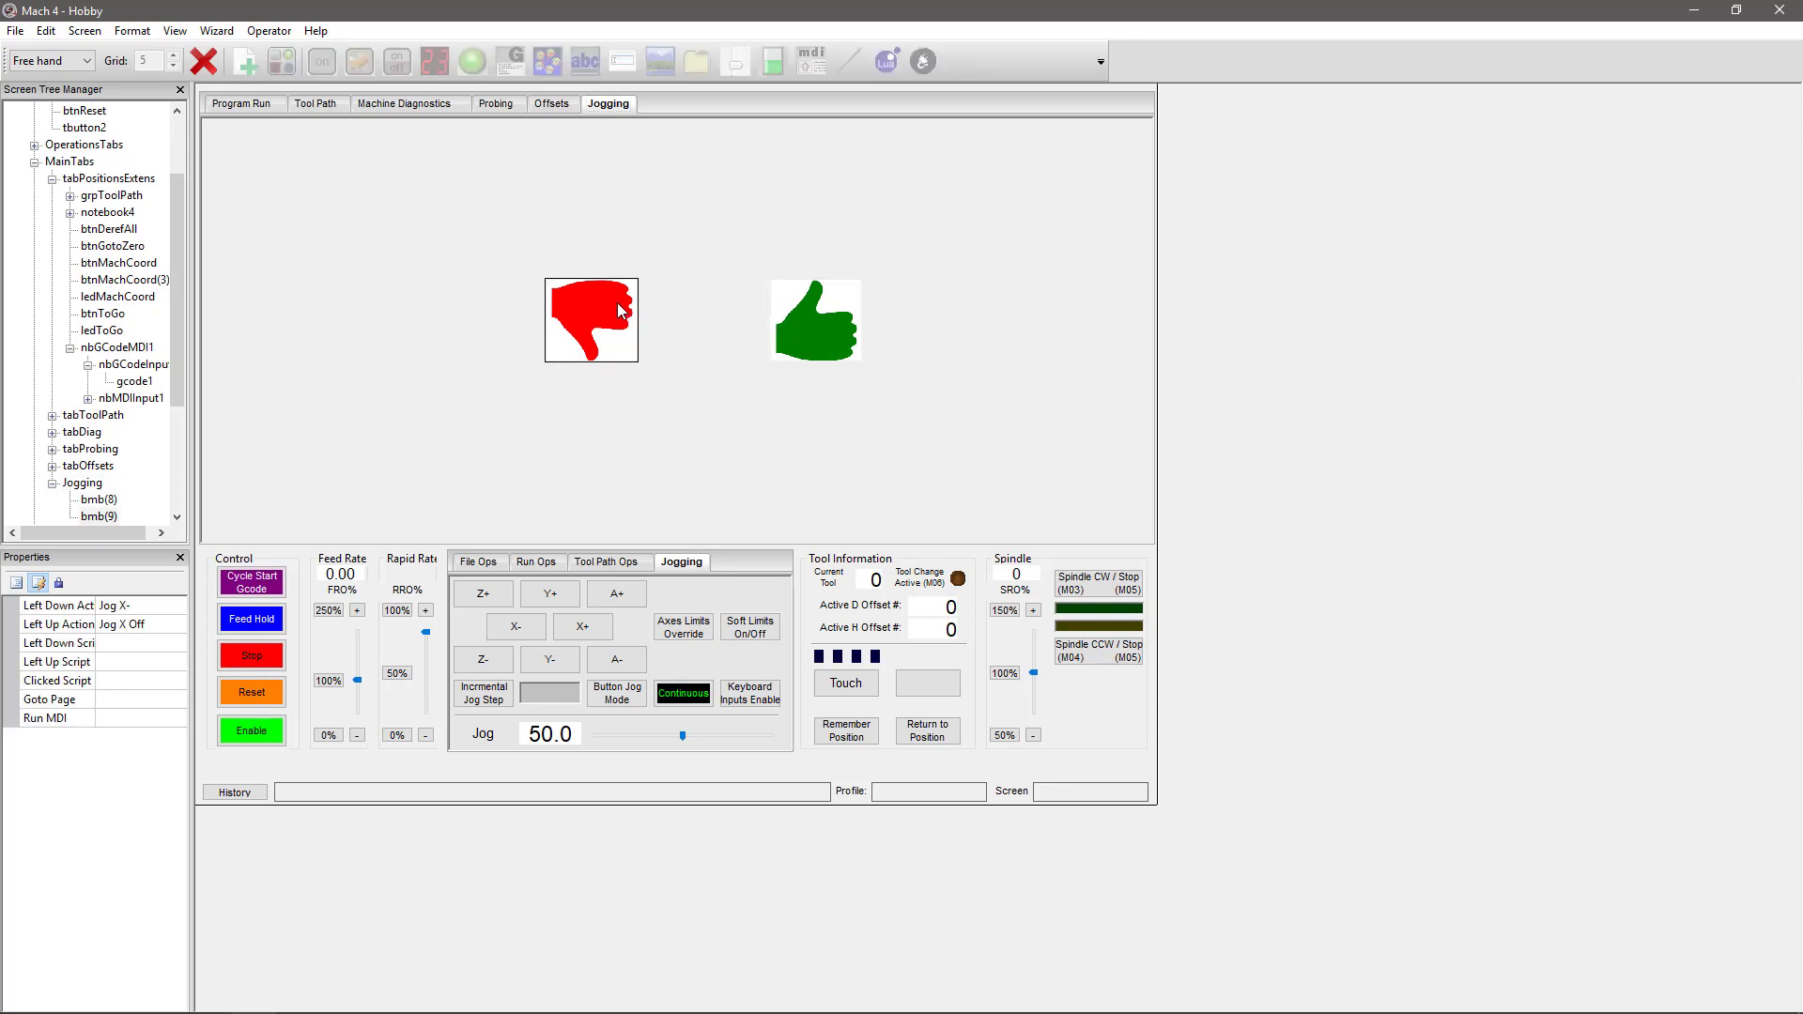
left_click(806, 317)
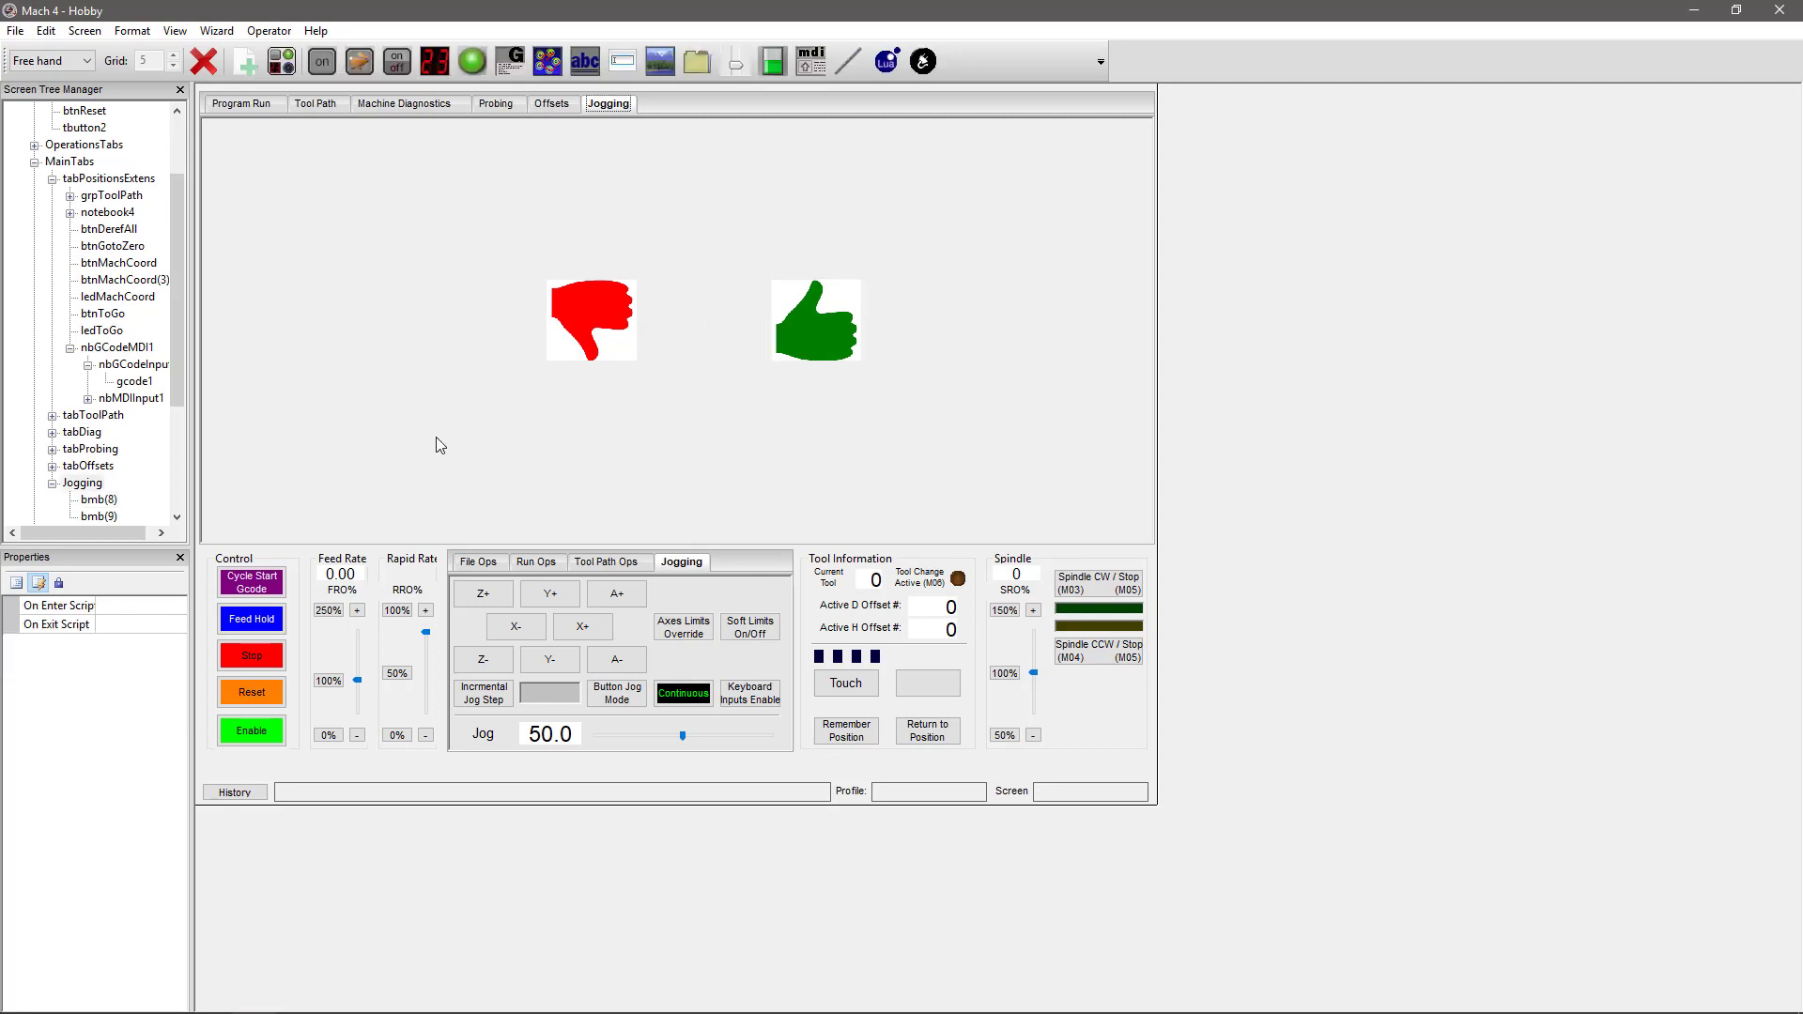
Review the thumbs-down image on the Jogging page, then deselect the buttons
left_click(402, 459)
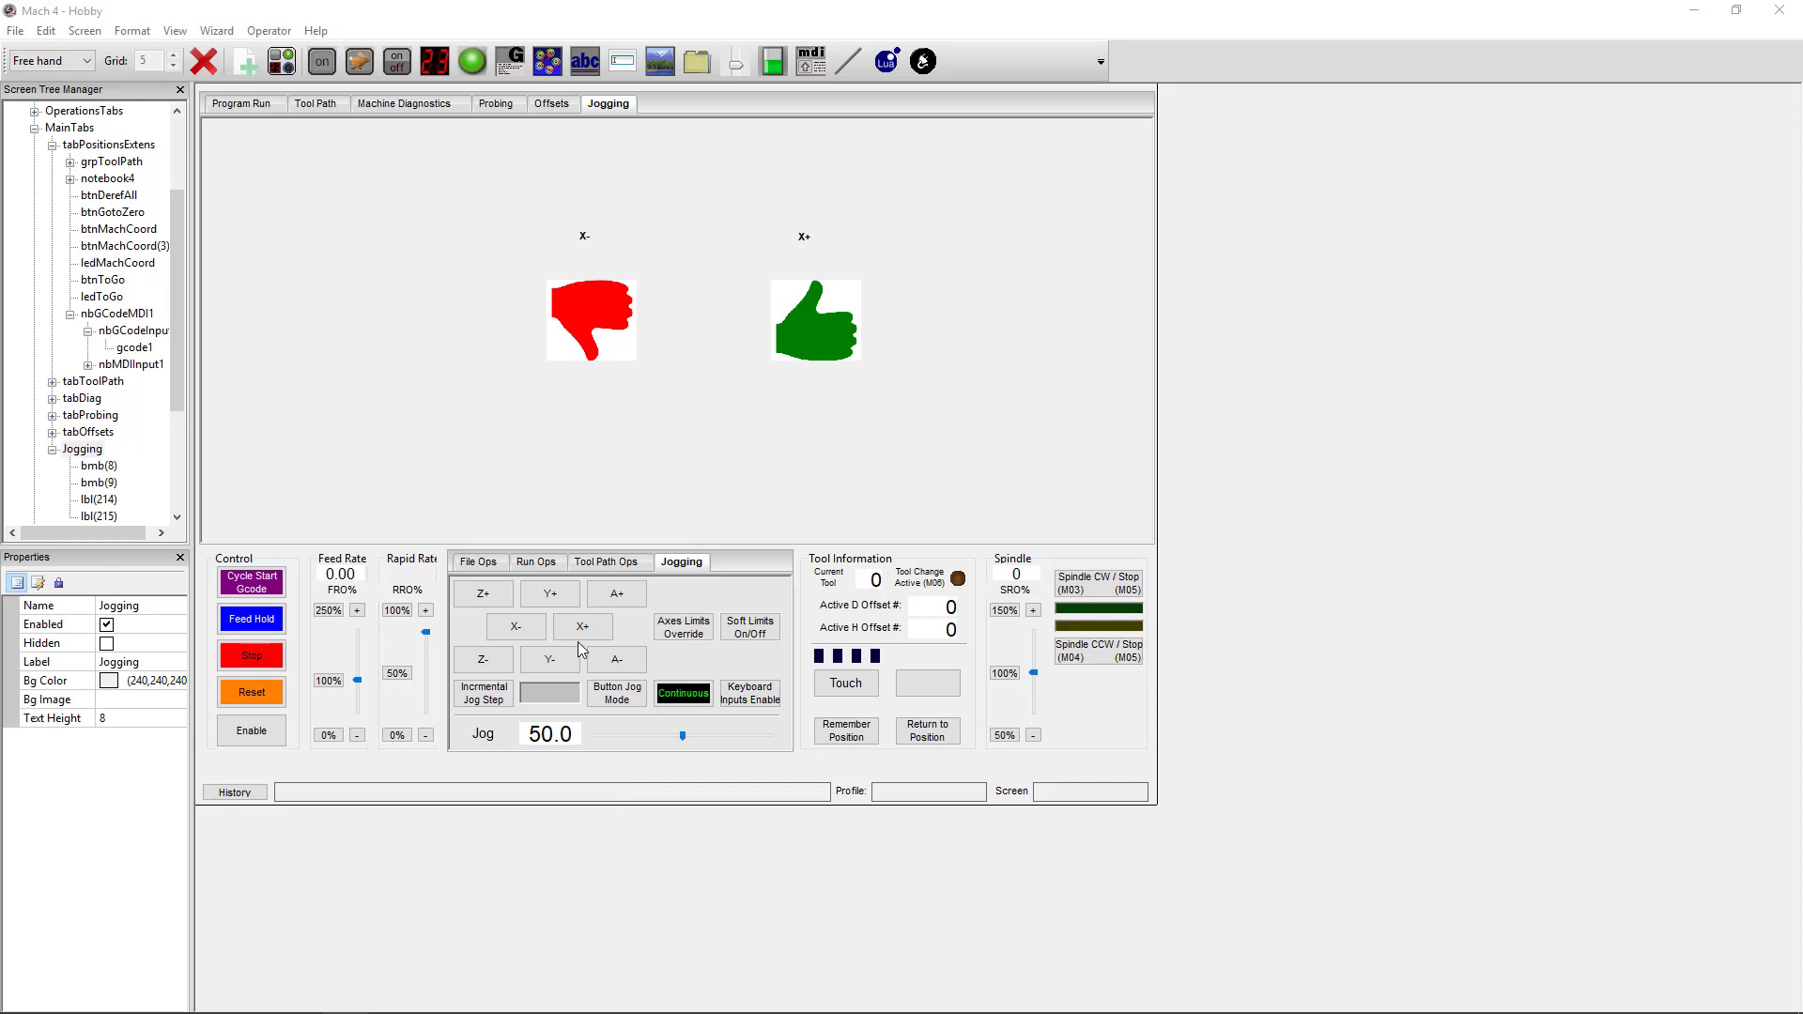
left_click(609, 351)
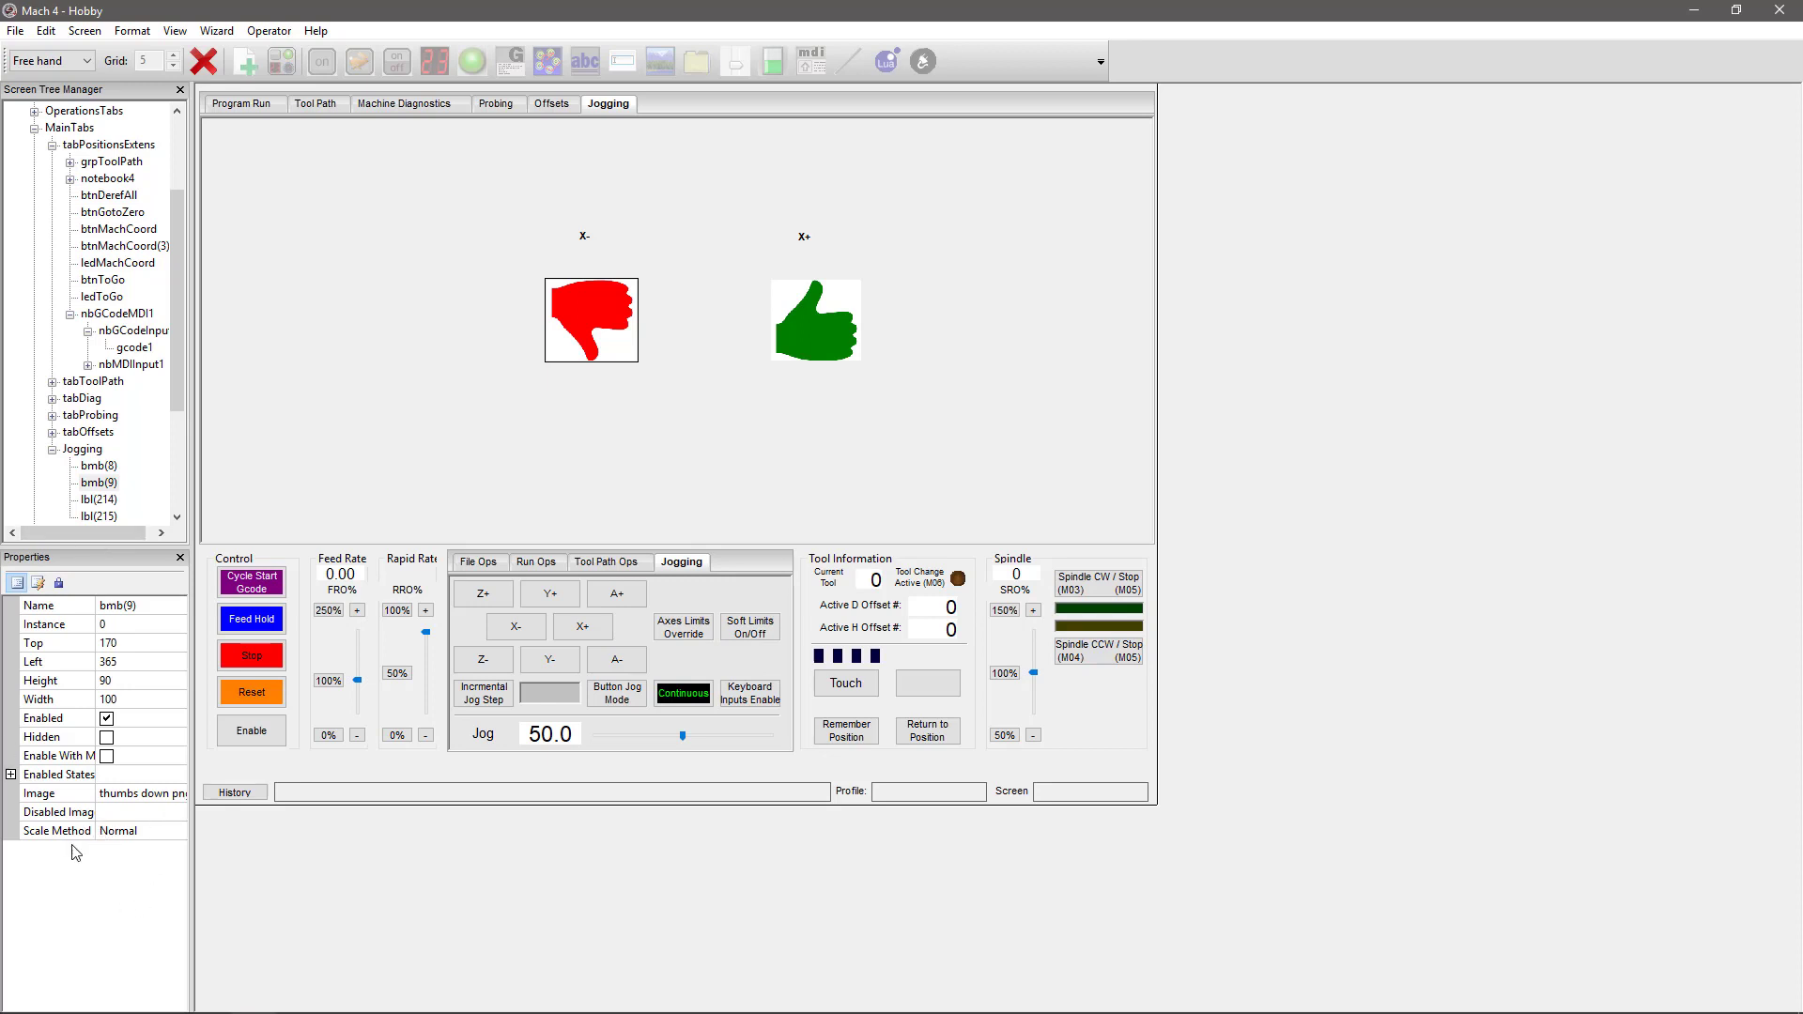
left_click(366, 371)
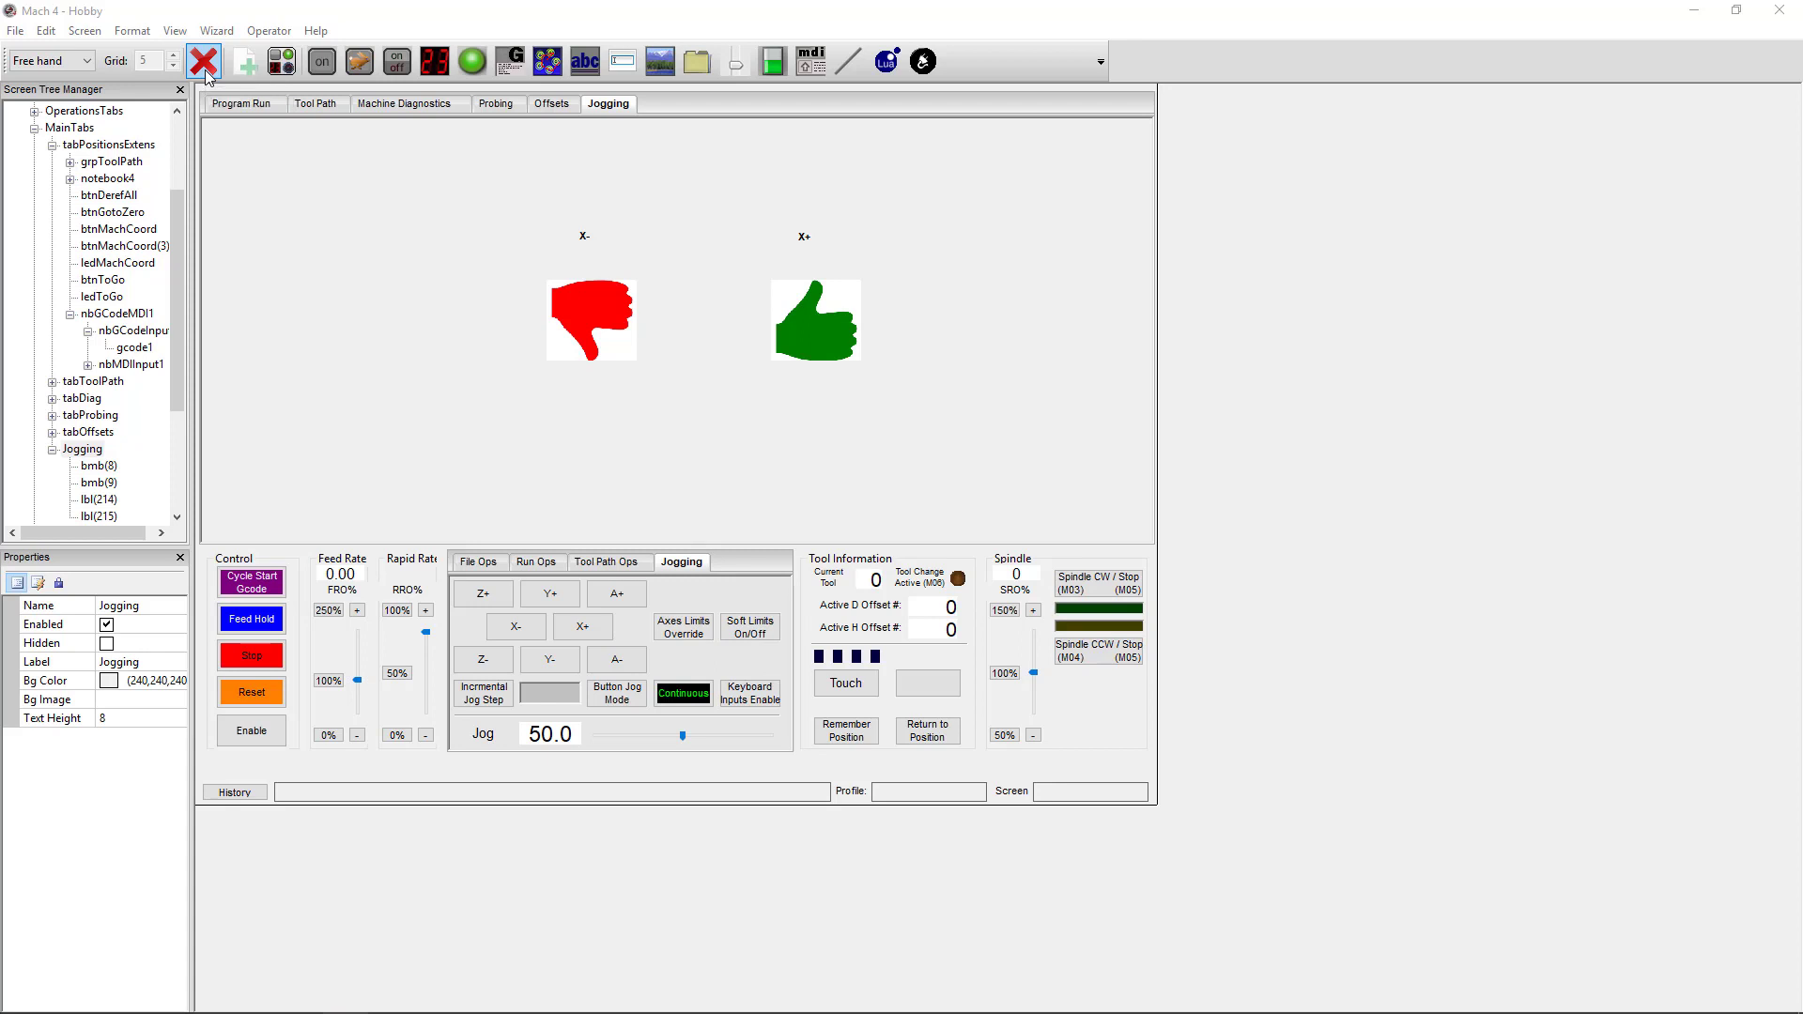
Exit Edit Screen mode and save the modified screen with Yes
left_click(255, 31)
left_click(240, 143)
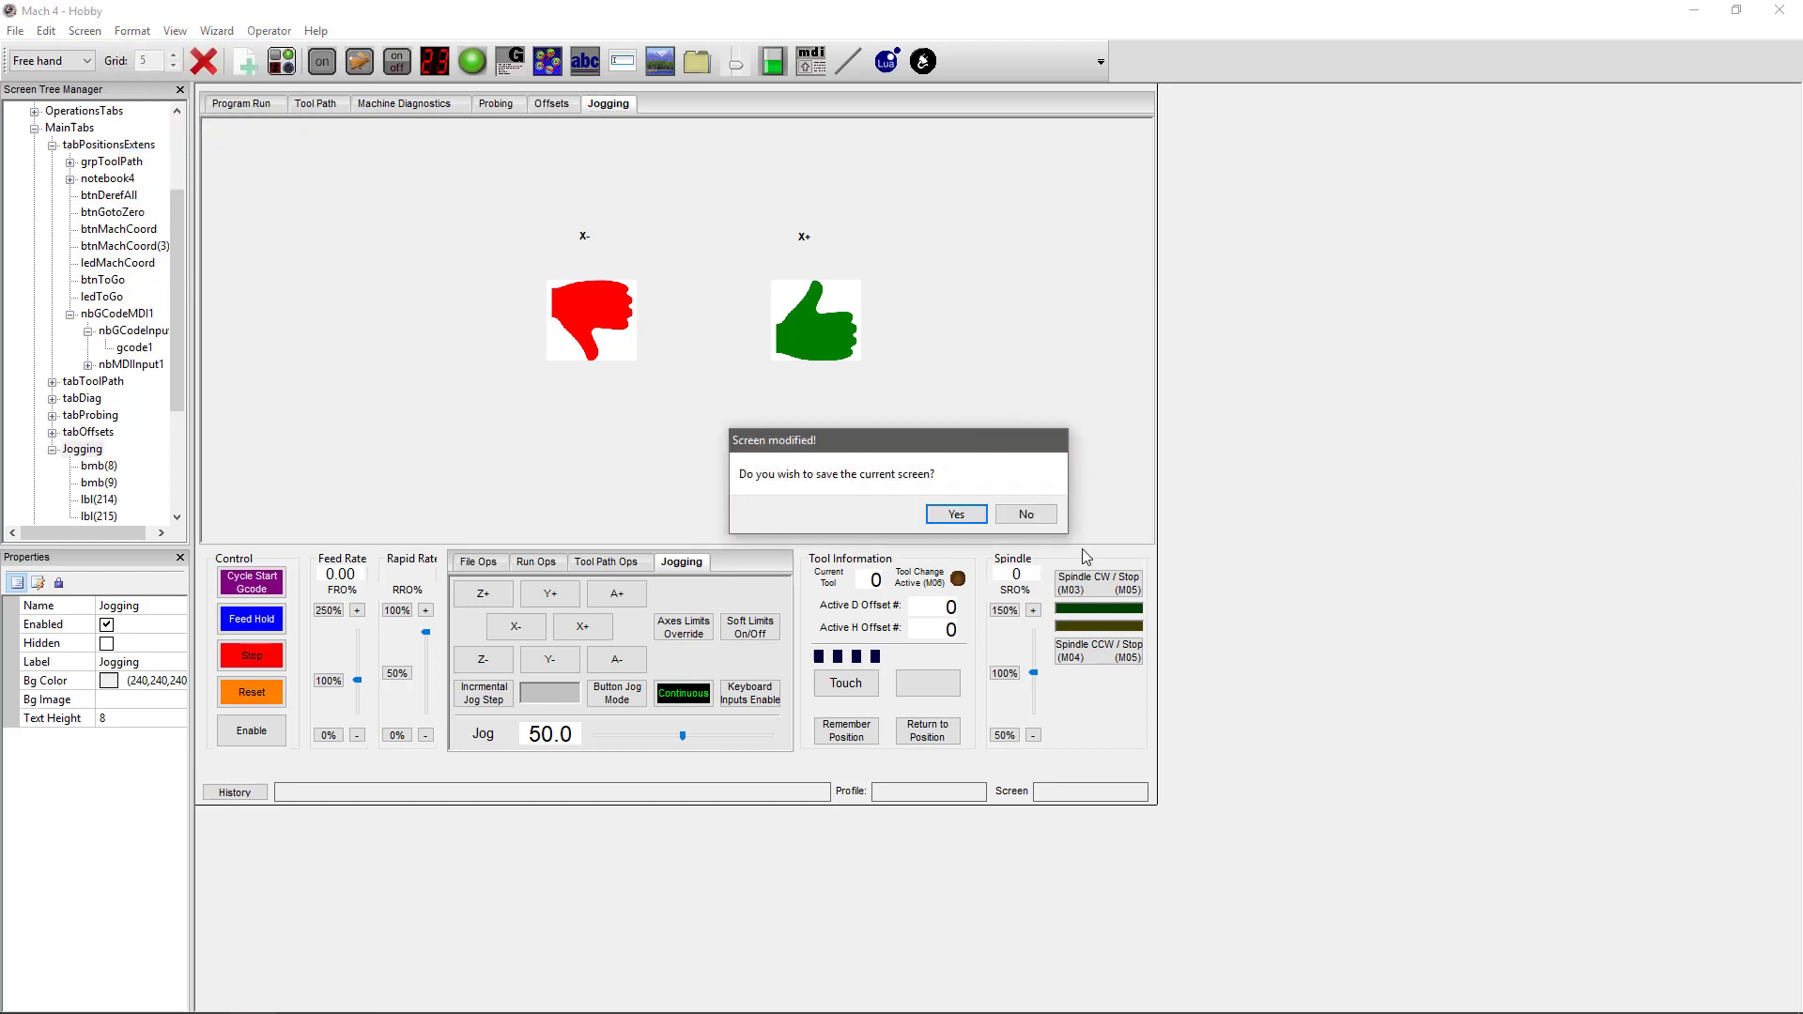
left_click(957, 514)
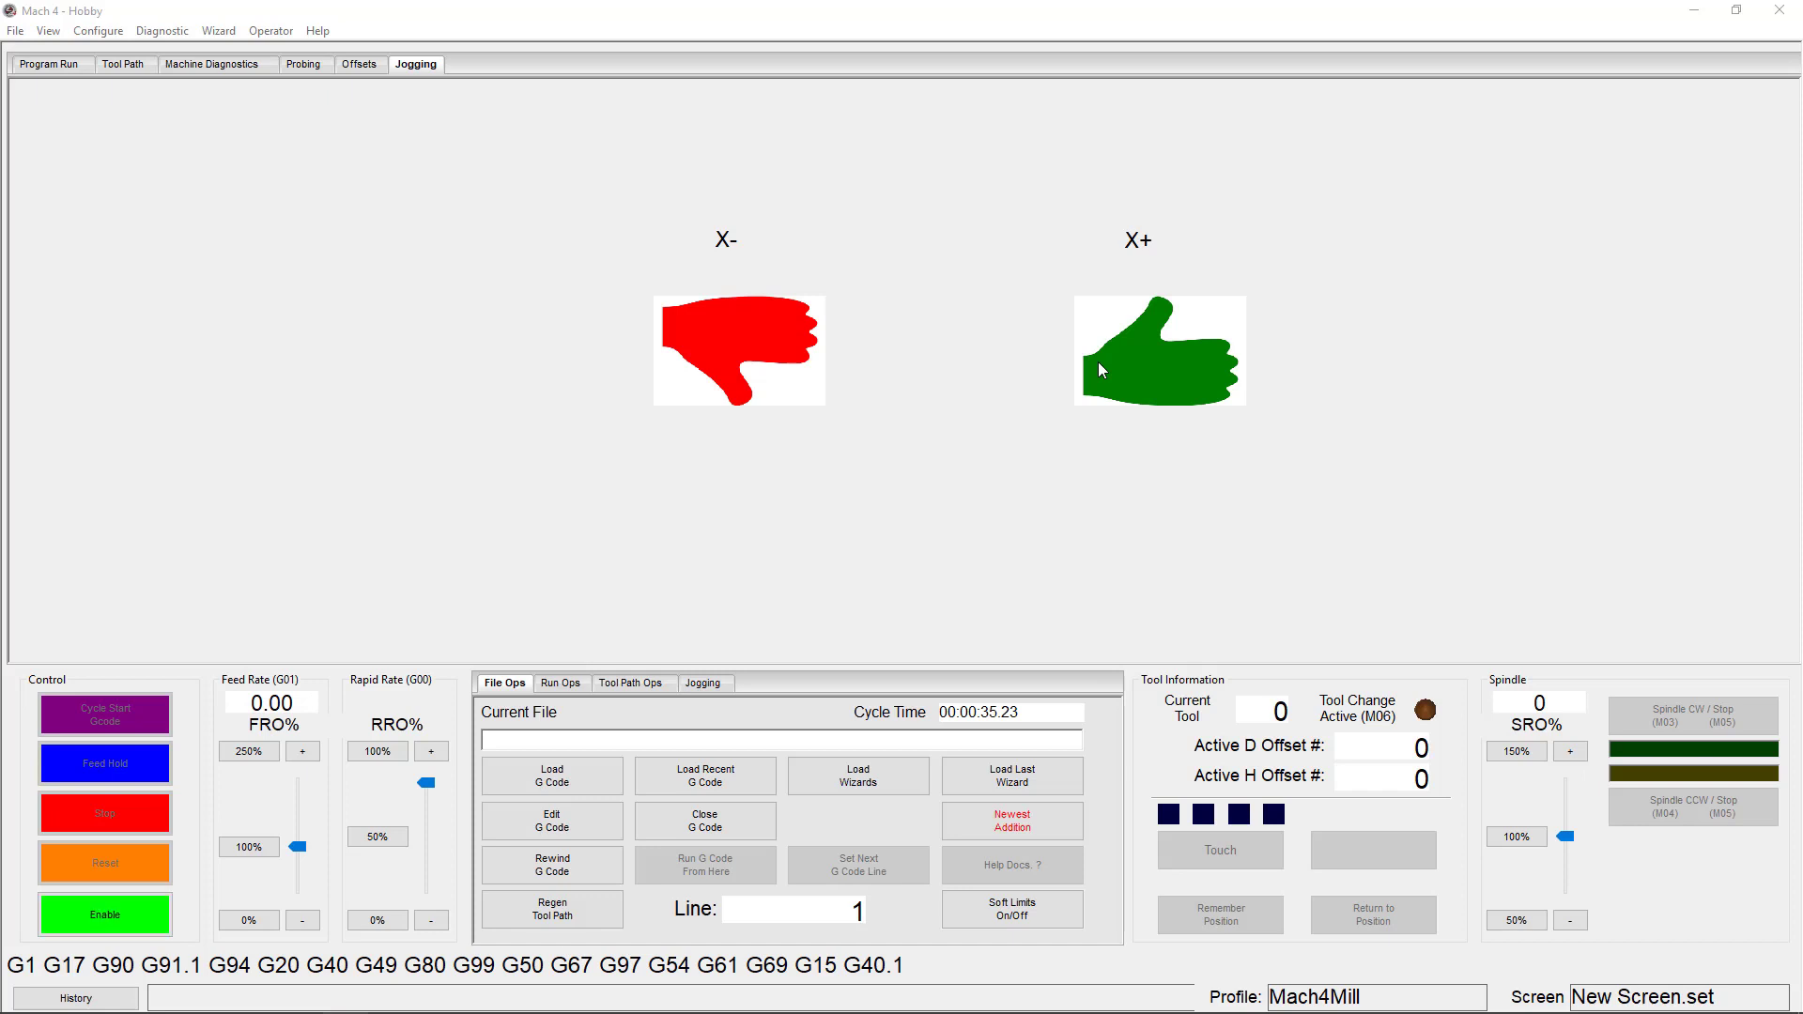
Close Mach4, relaunch it, and load the mcIndMillV001 Industrial mill profile
left_click(1778, 11)
left_click(870, 556)
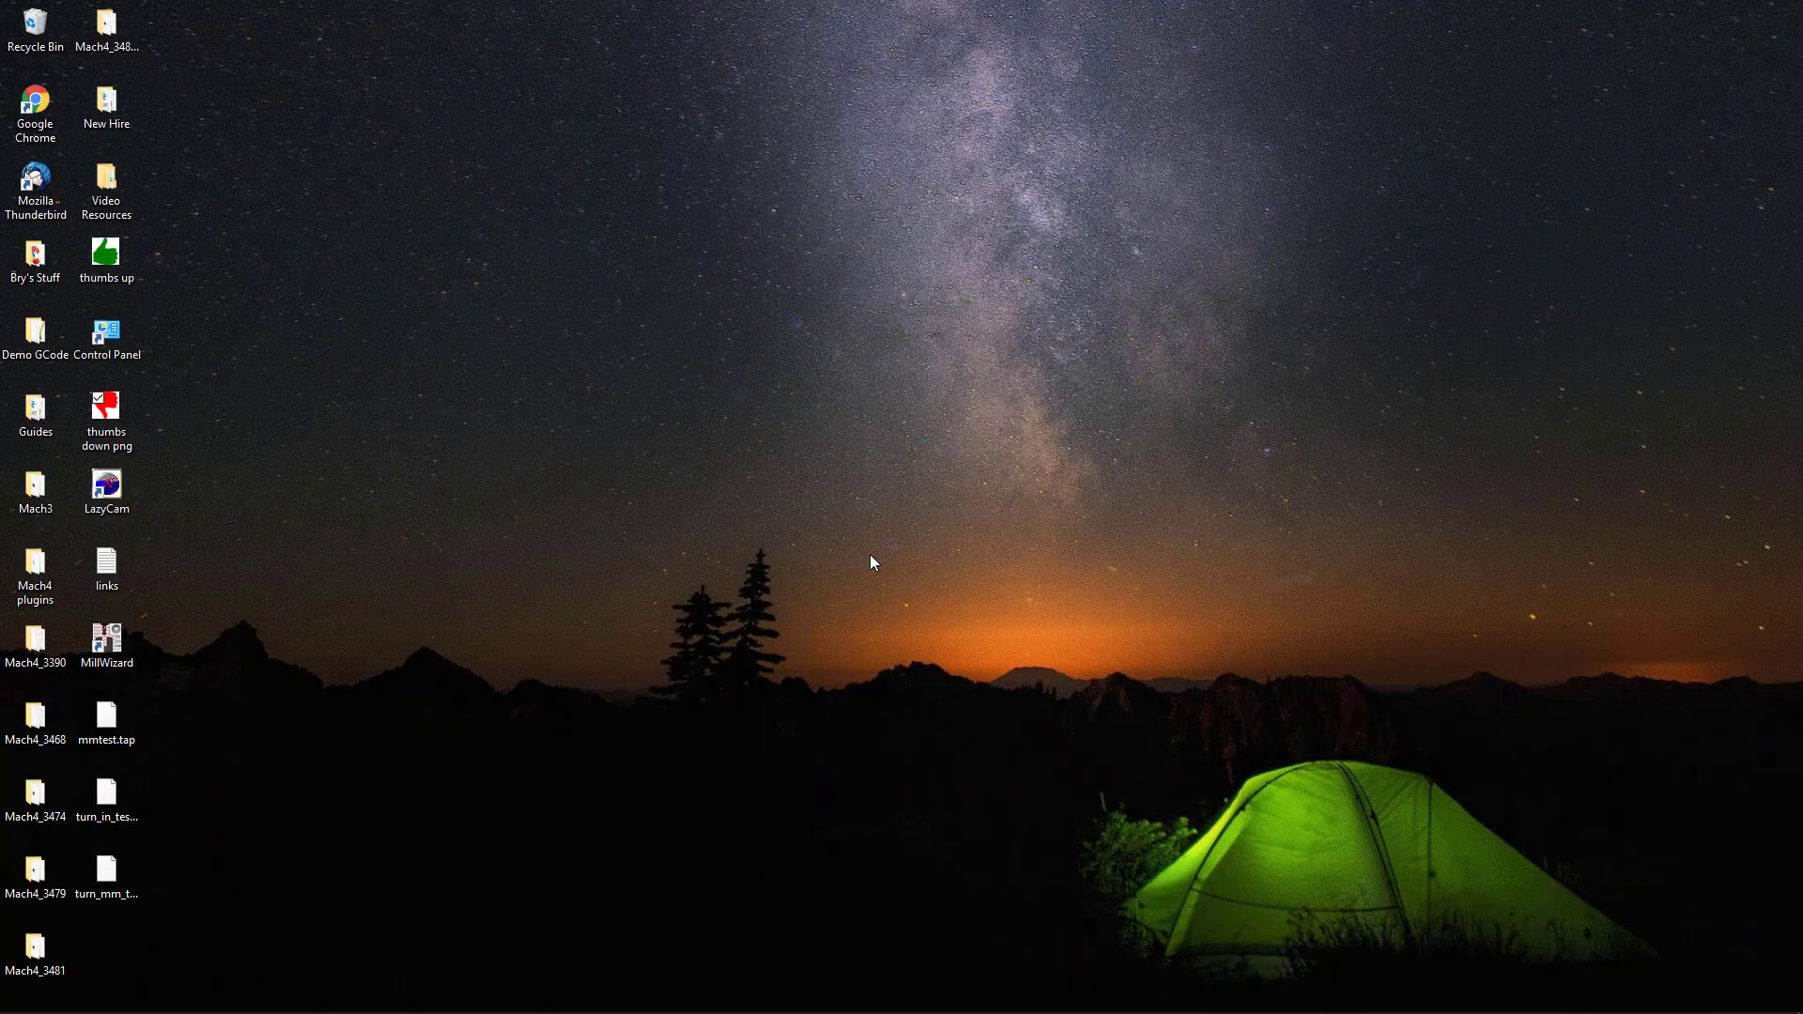
left_click(301, 1001)
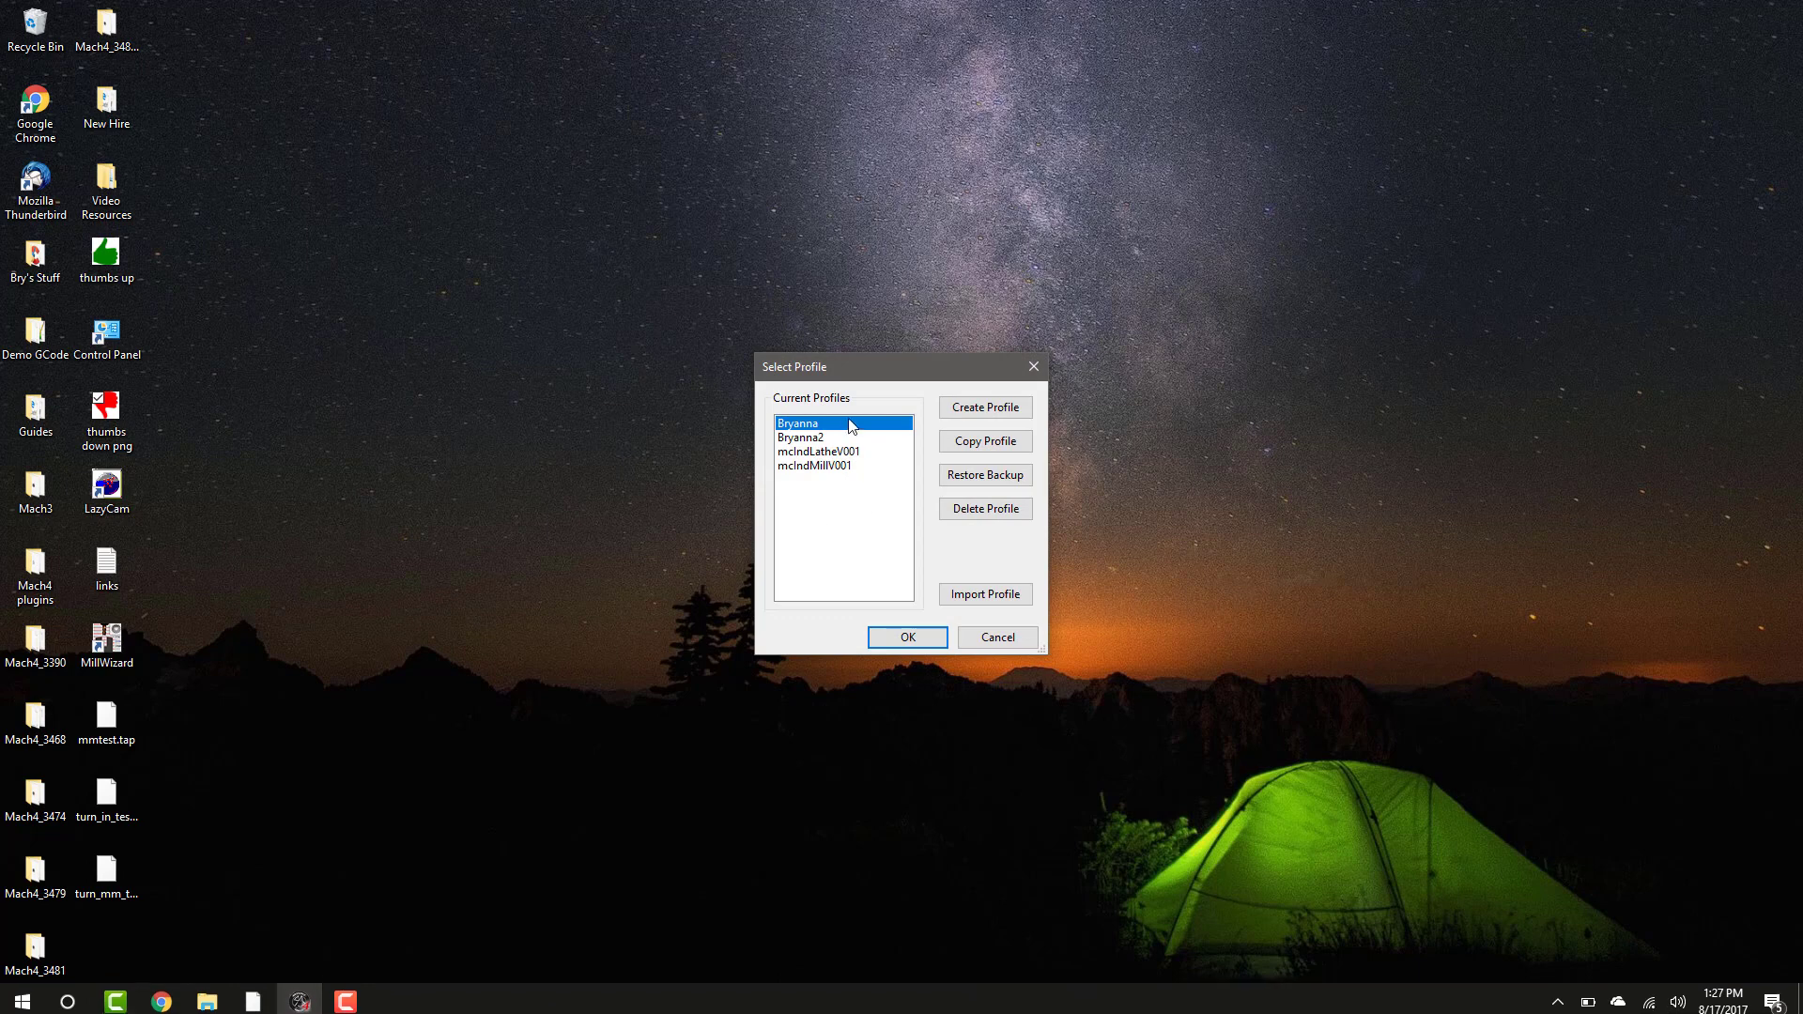
left_click(905, 637)
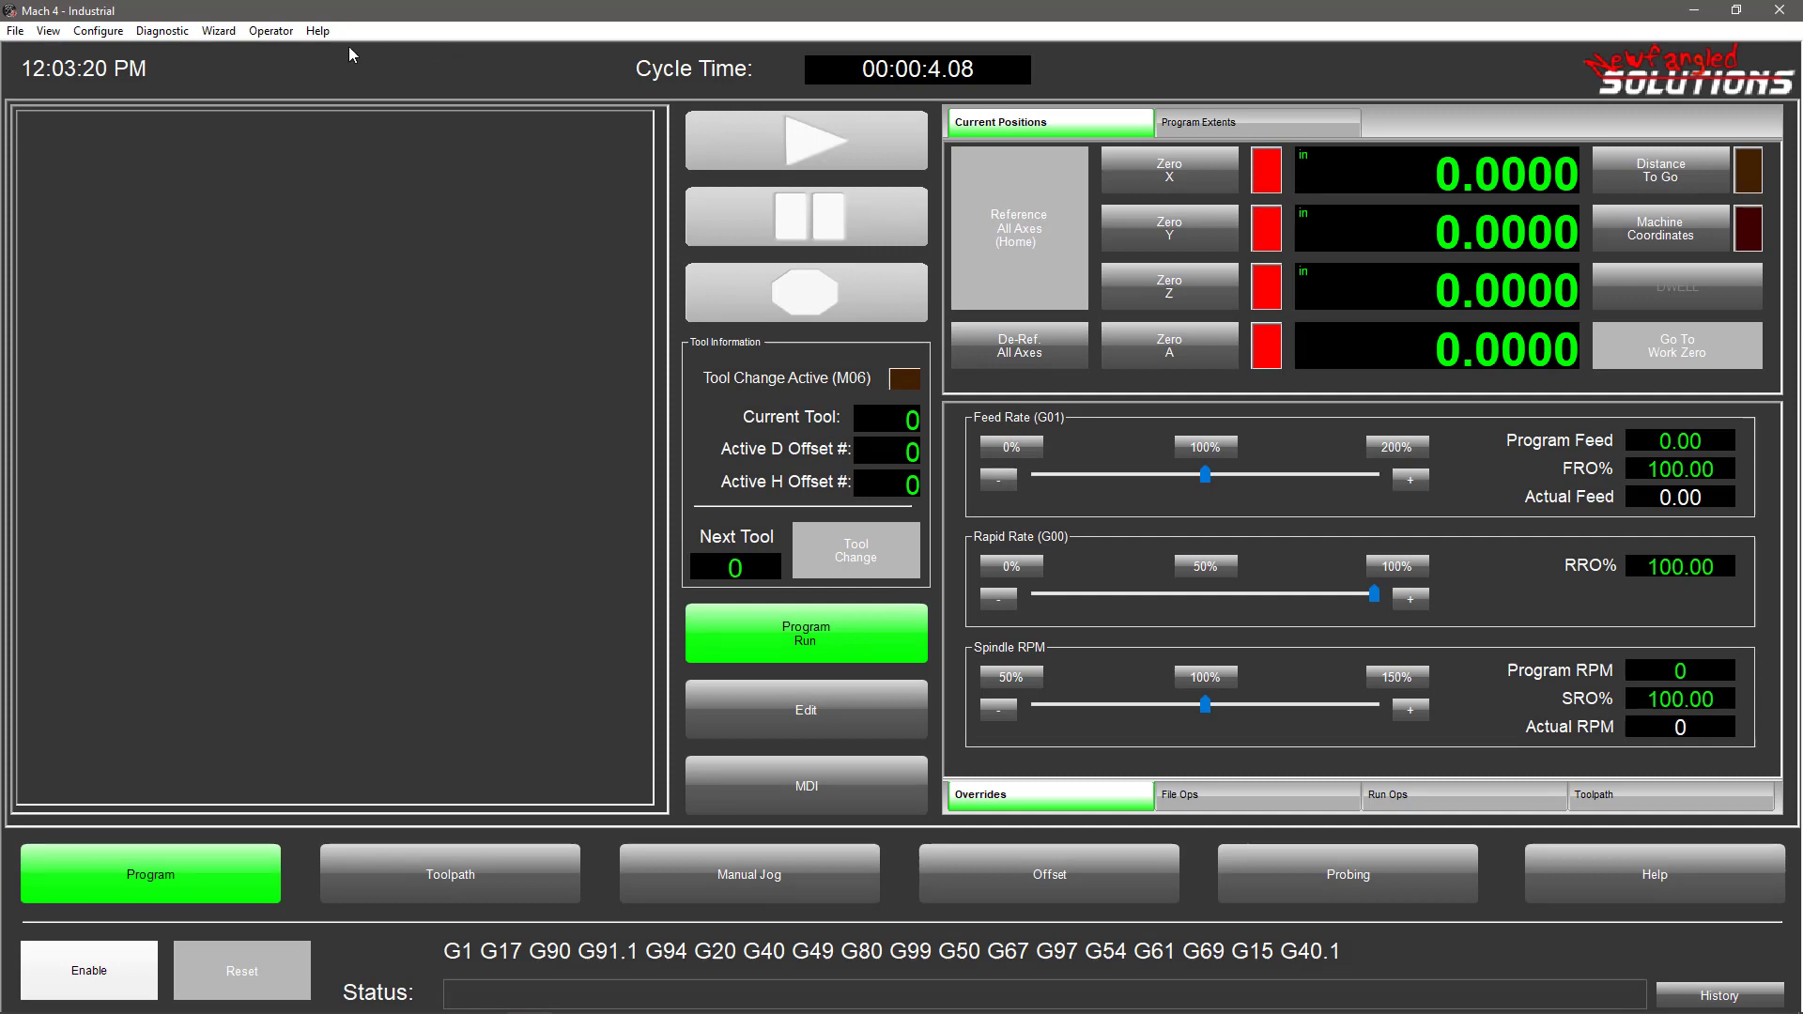
In the screen editor, set the Program tab button's Mouse Over Color to purple (128,0,255)
left_click(270, 31)
left_click(251, 143)
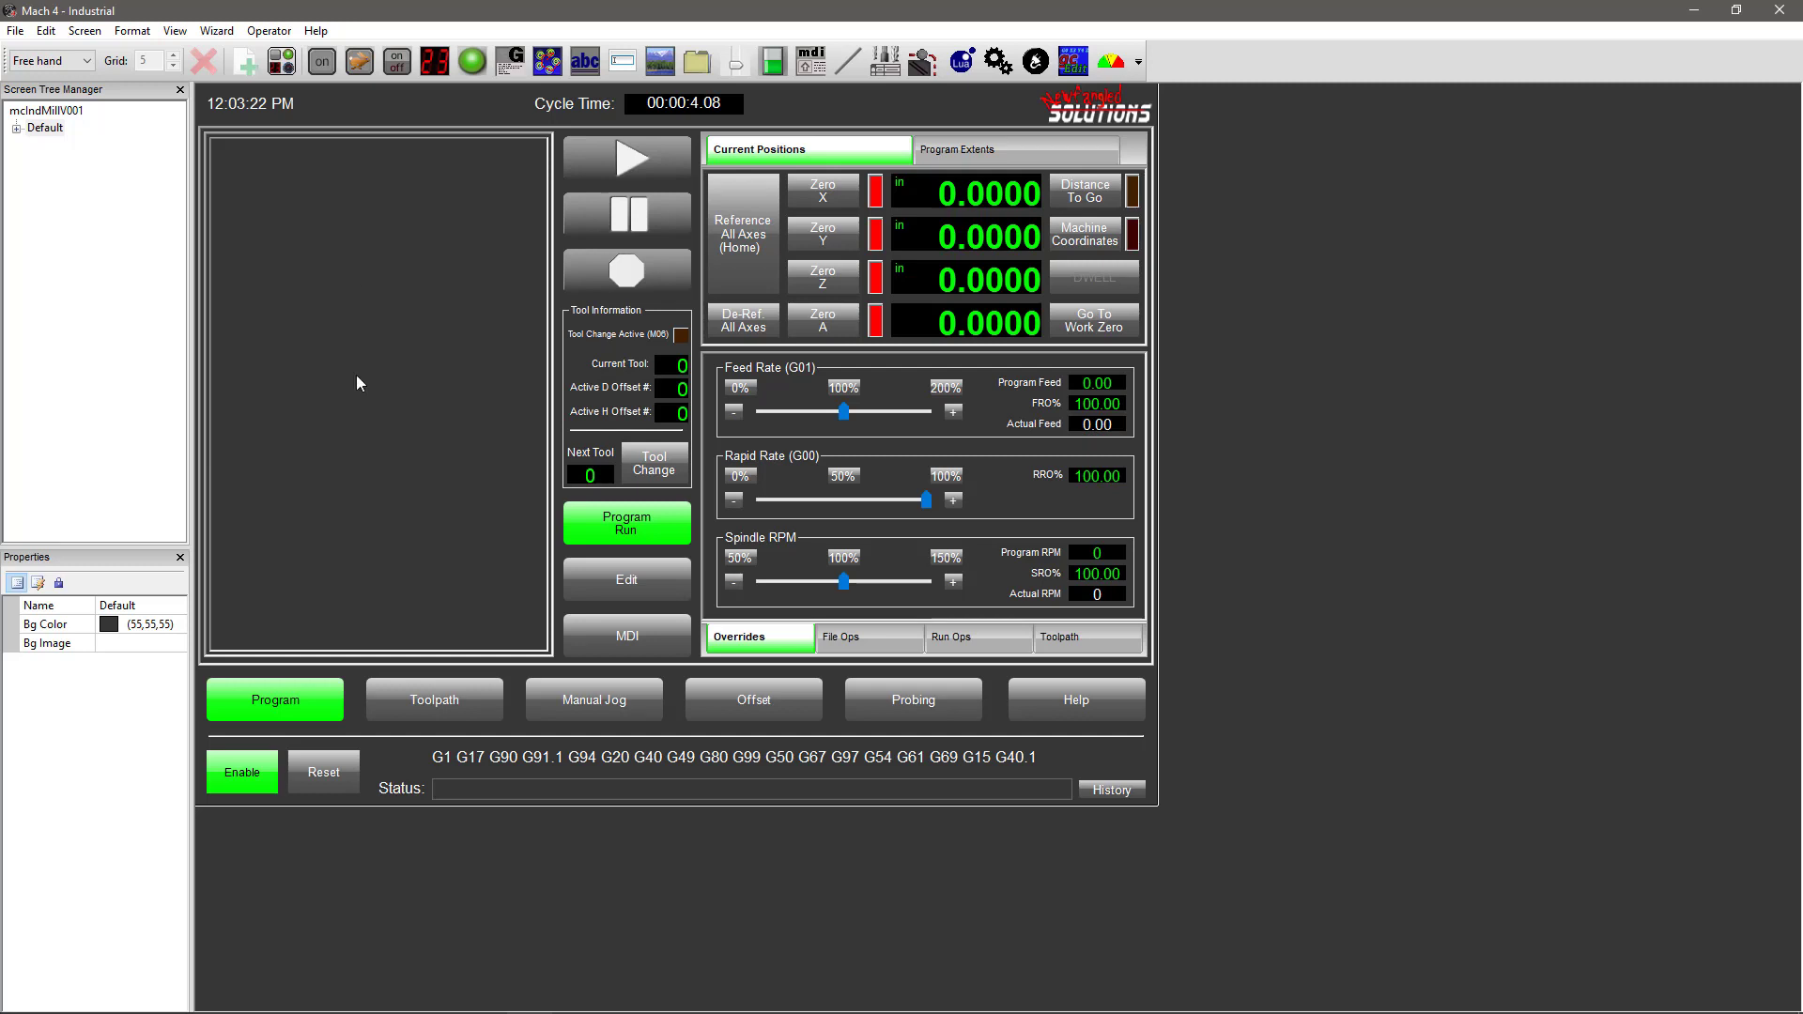
left_click(297, 693)
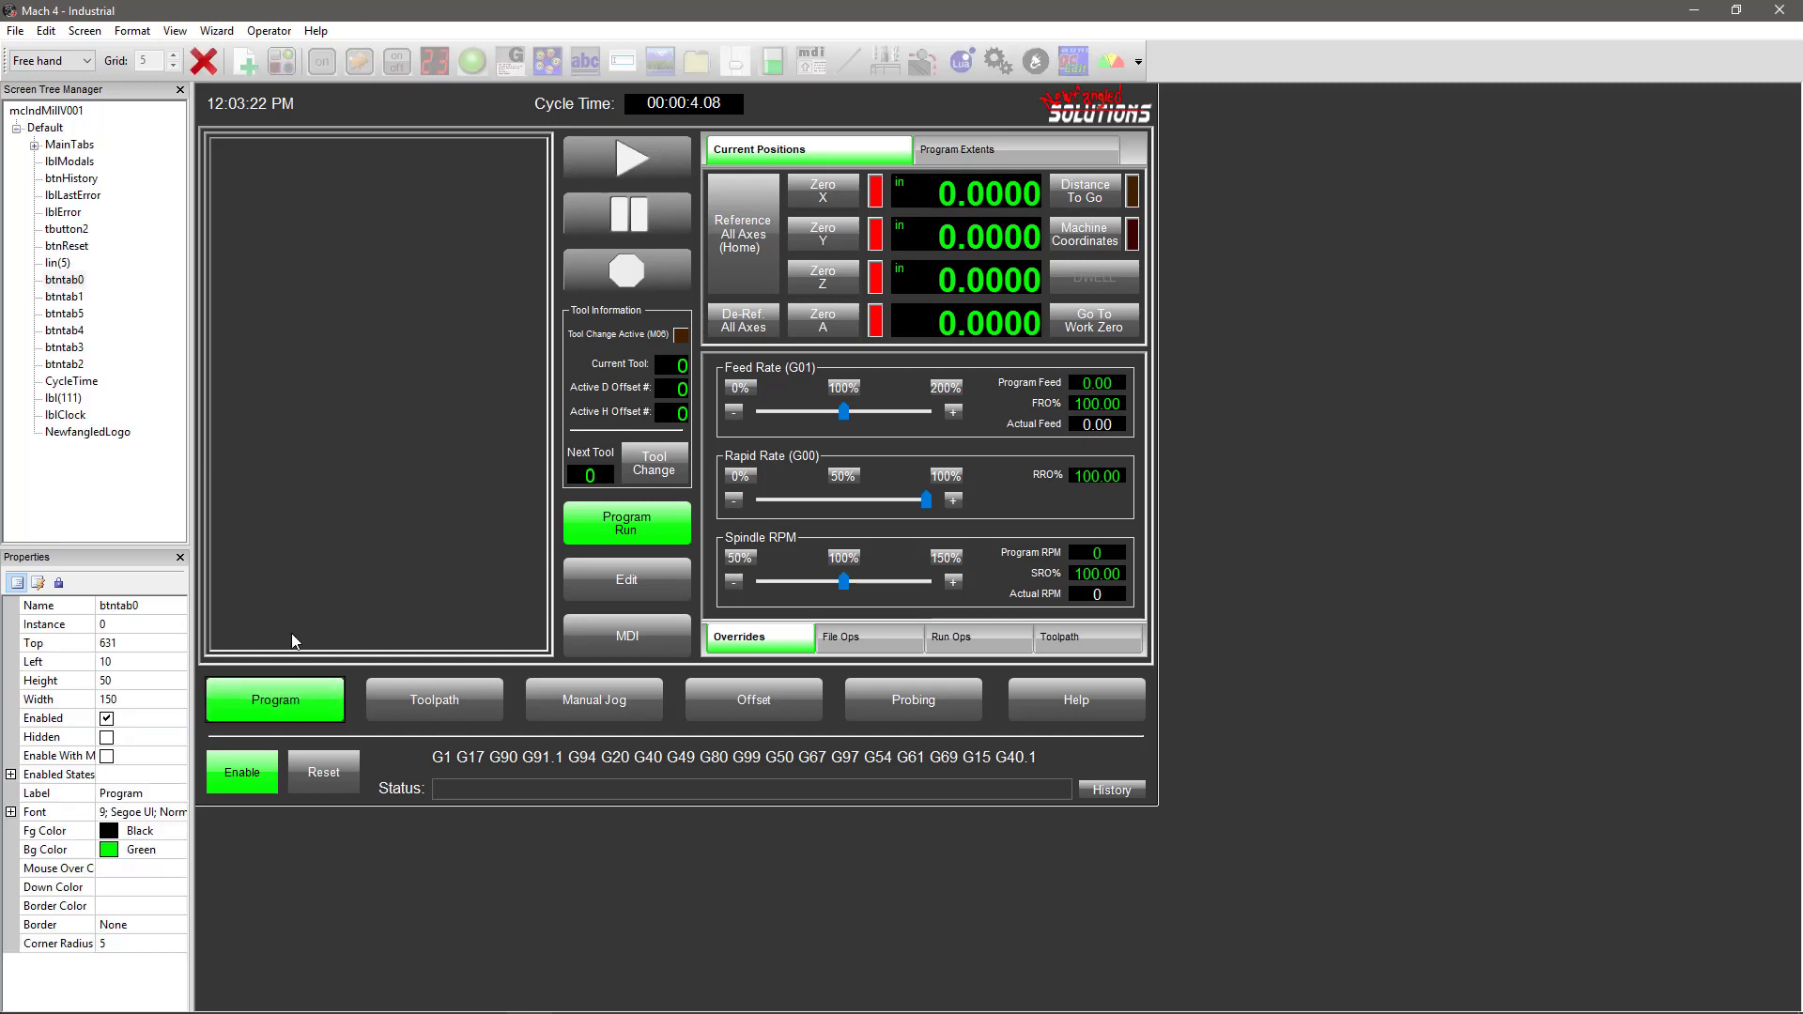
left_click(123, 869)
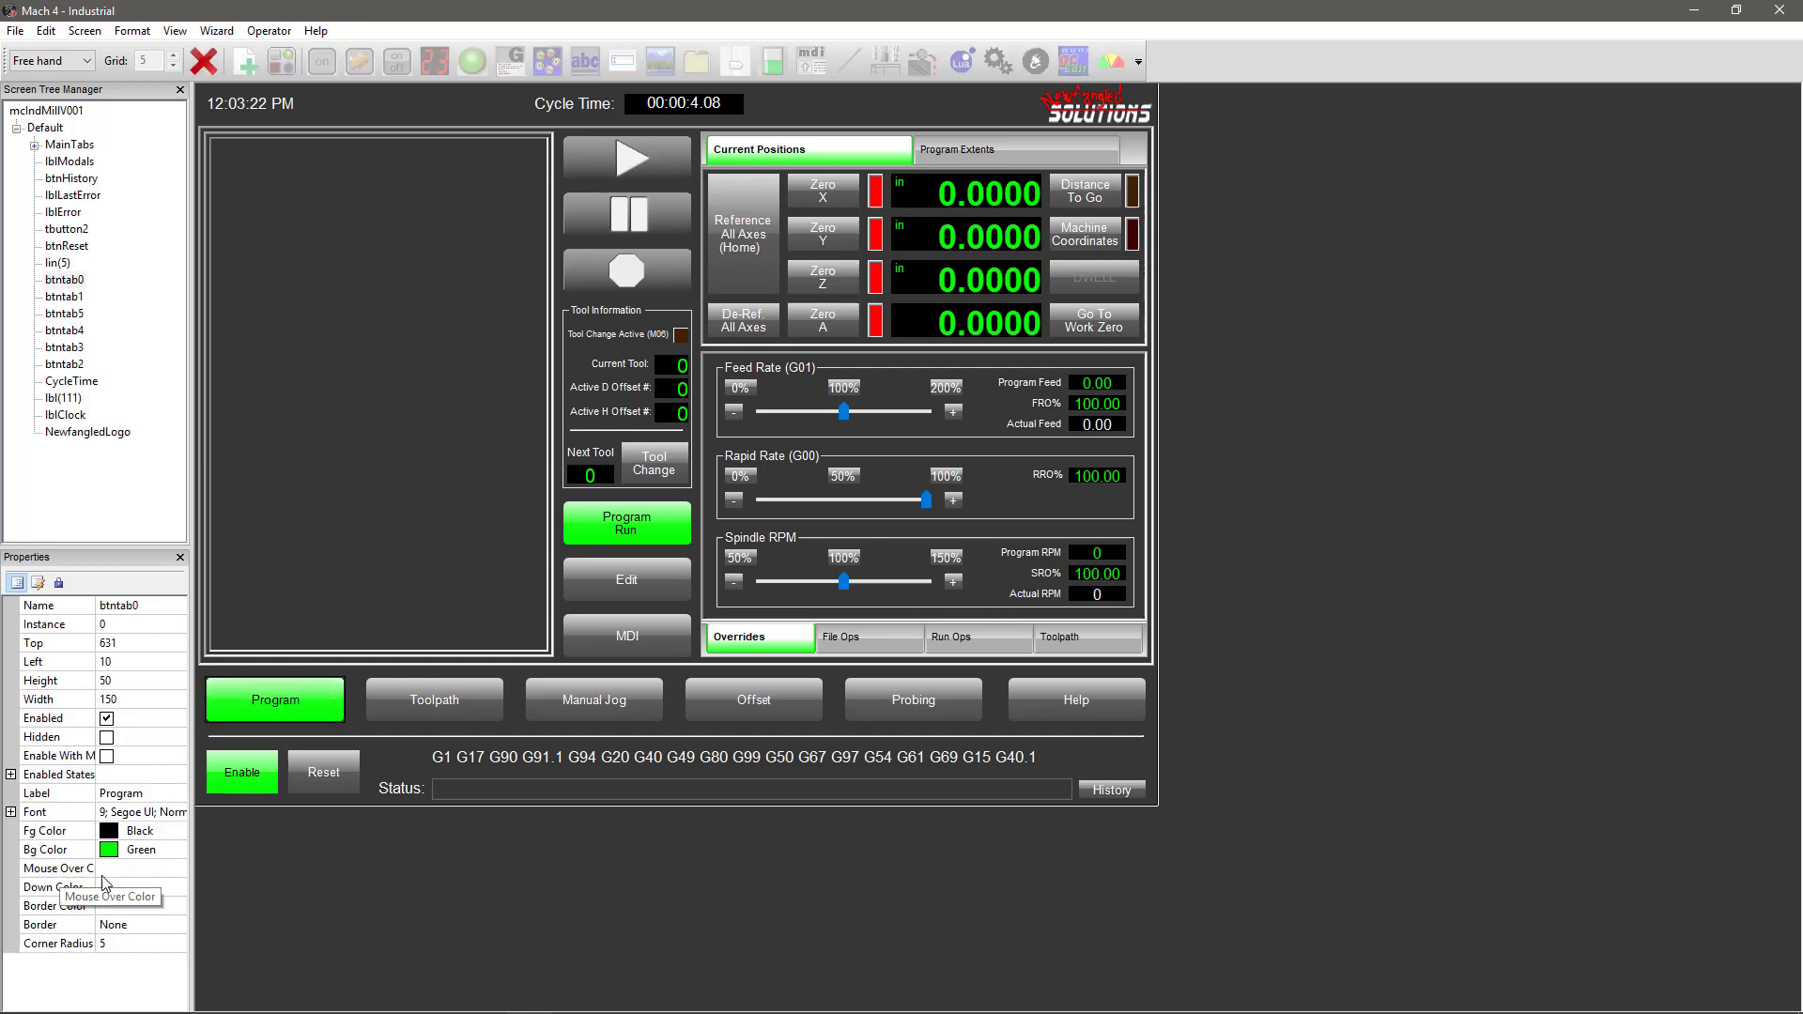
left_click(176, 869)
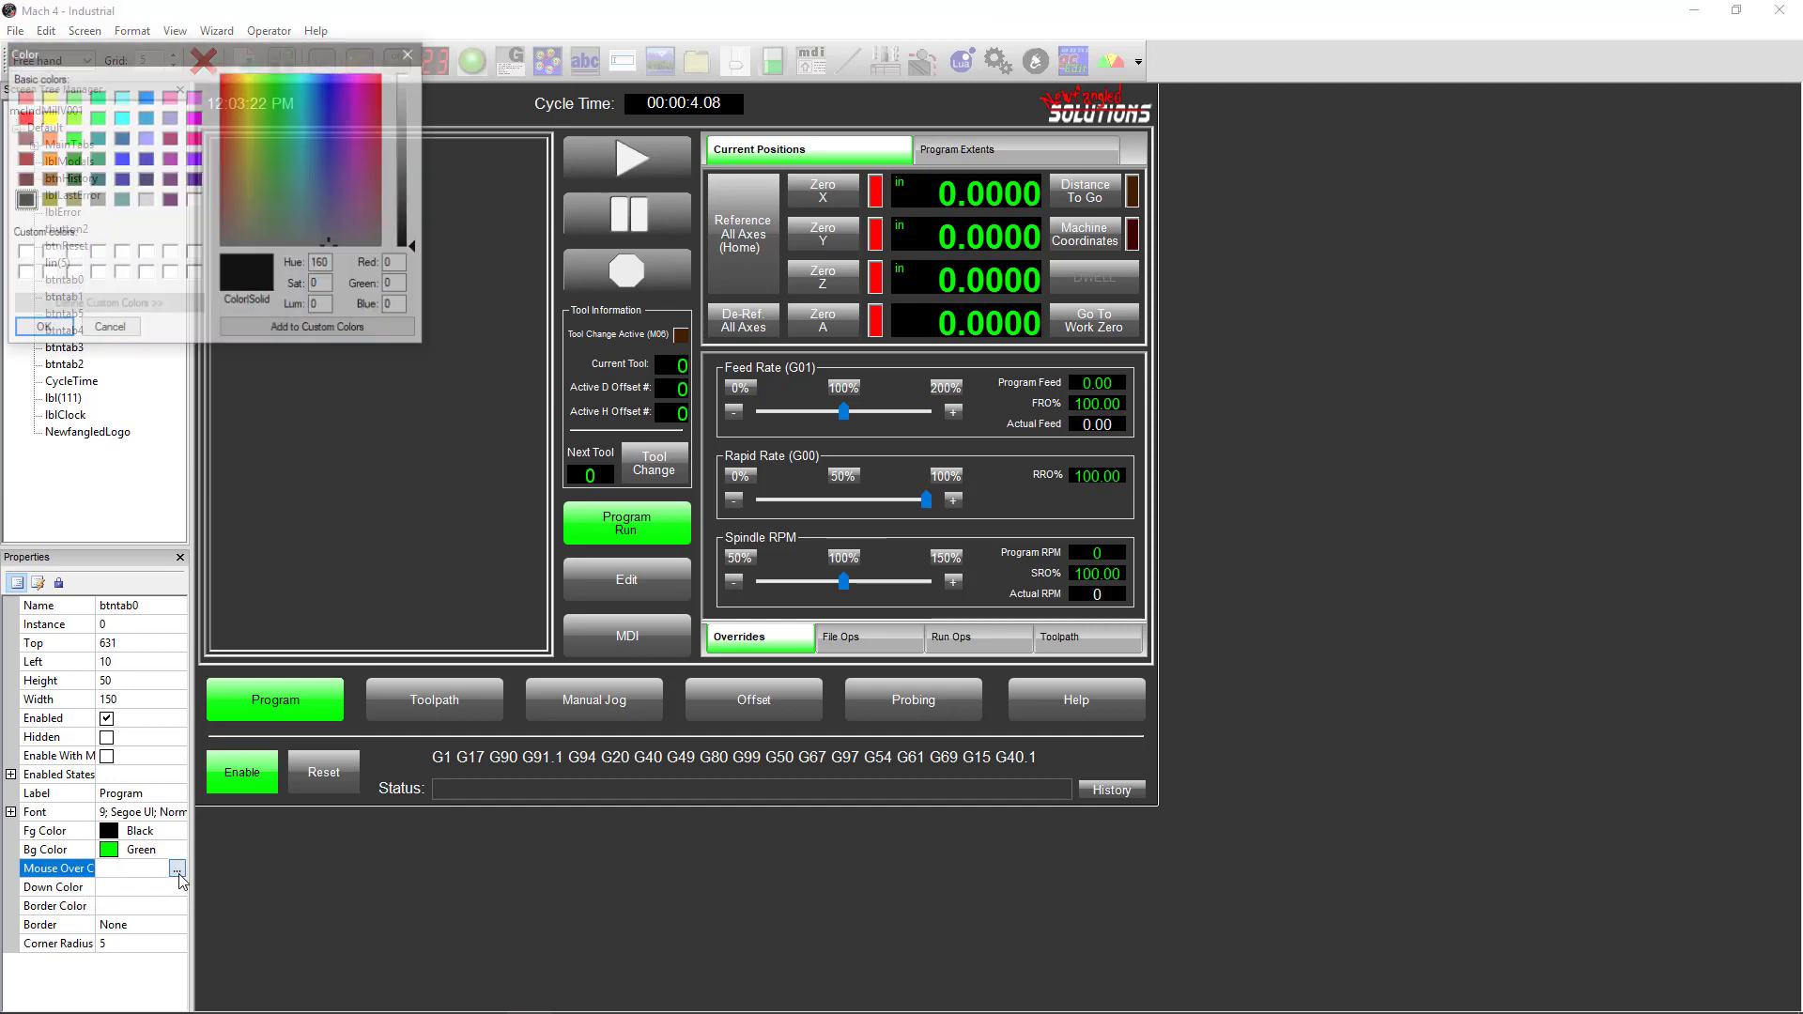
left_click(195, 159)
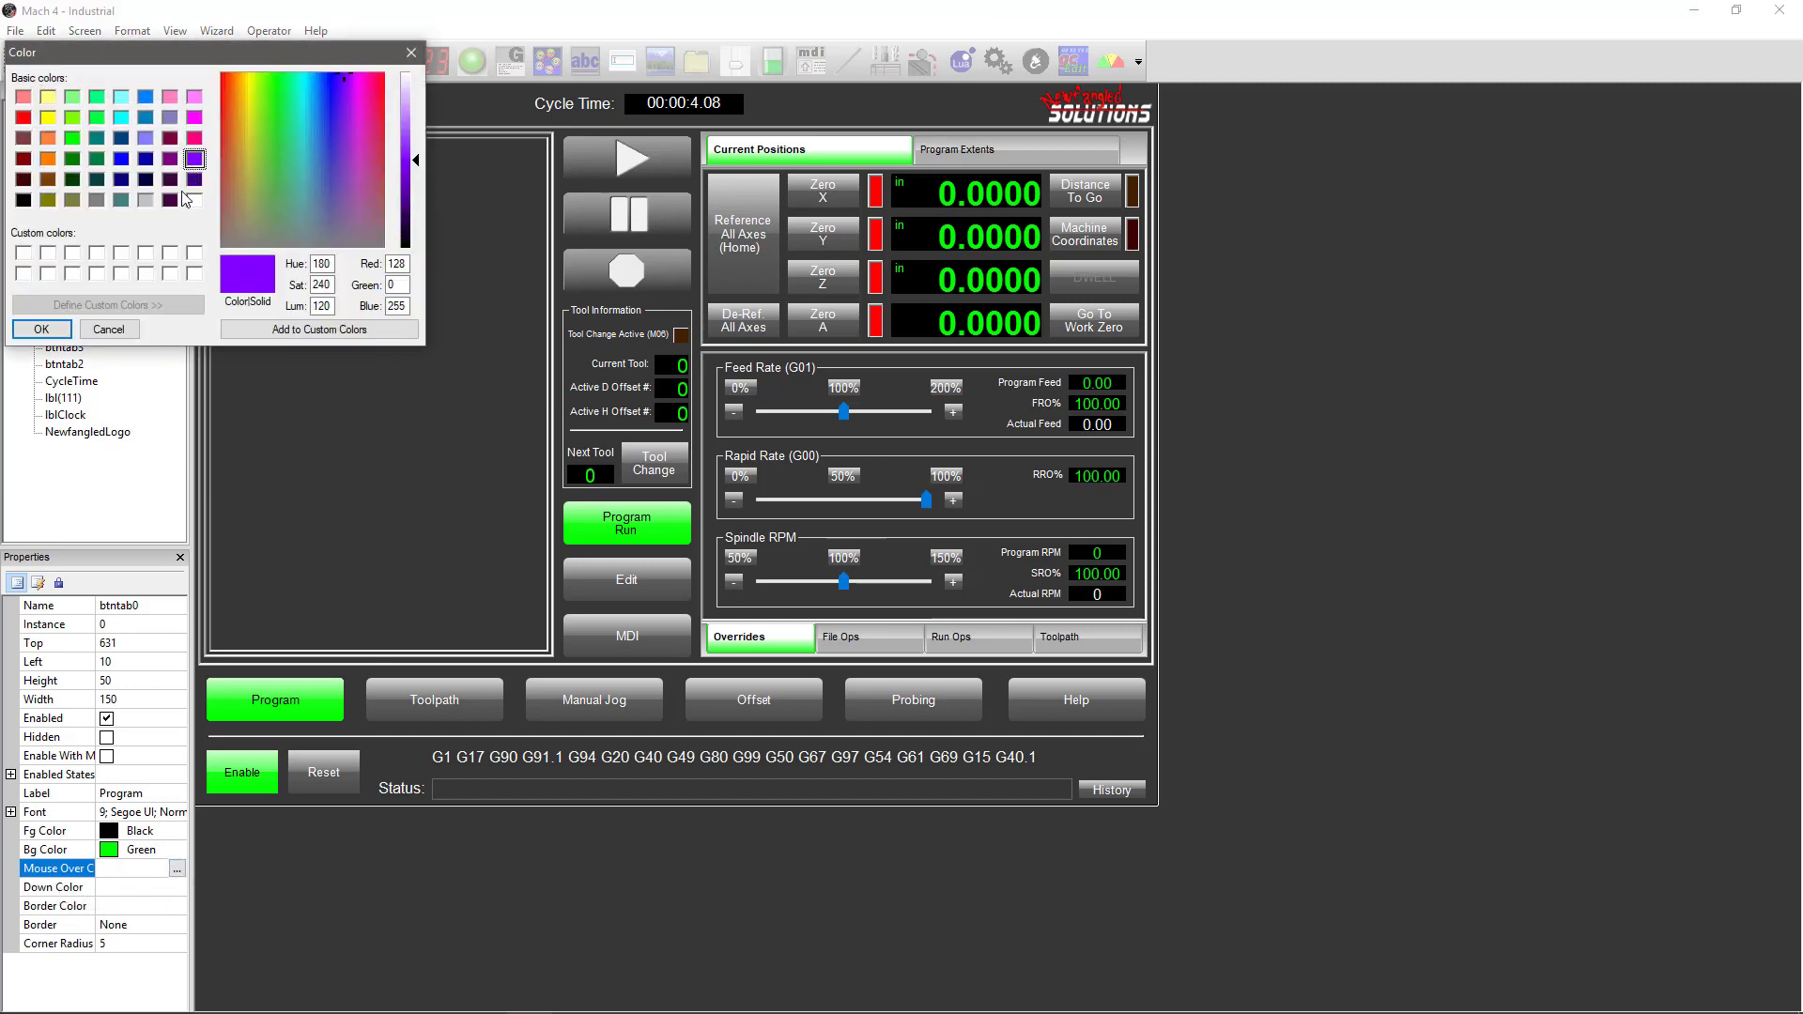
left_click(41, 331)
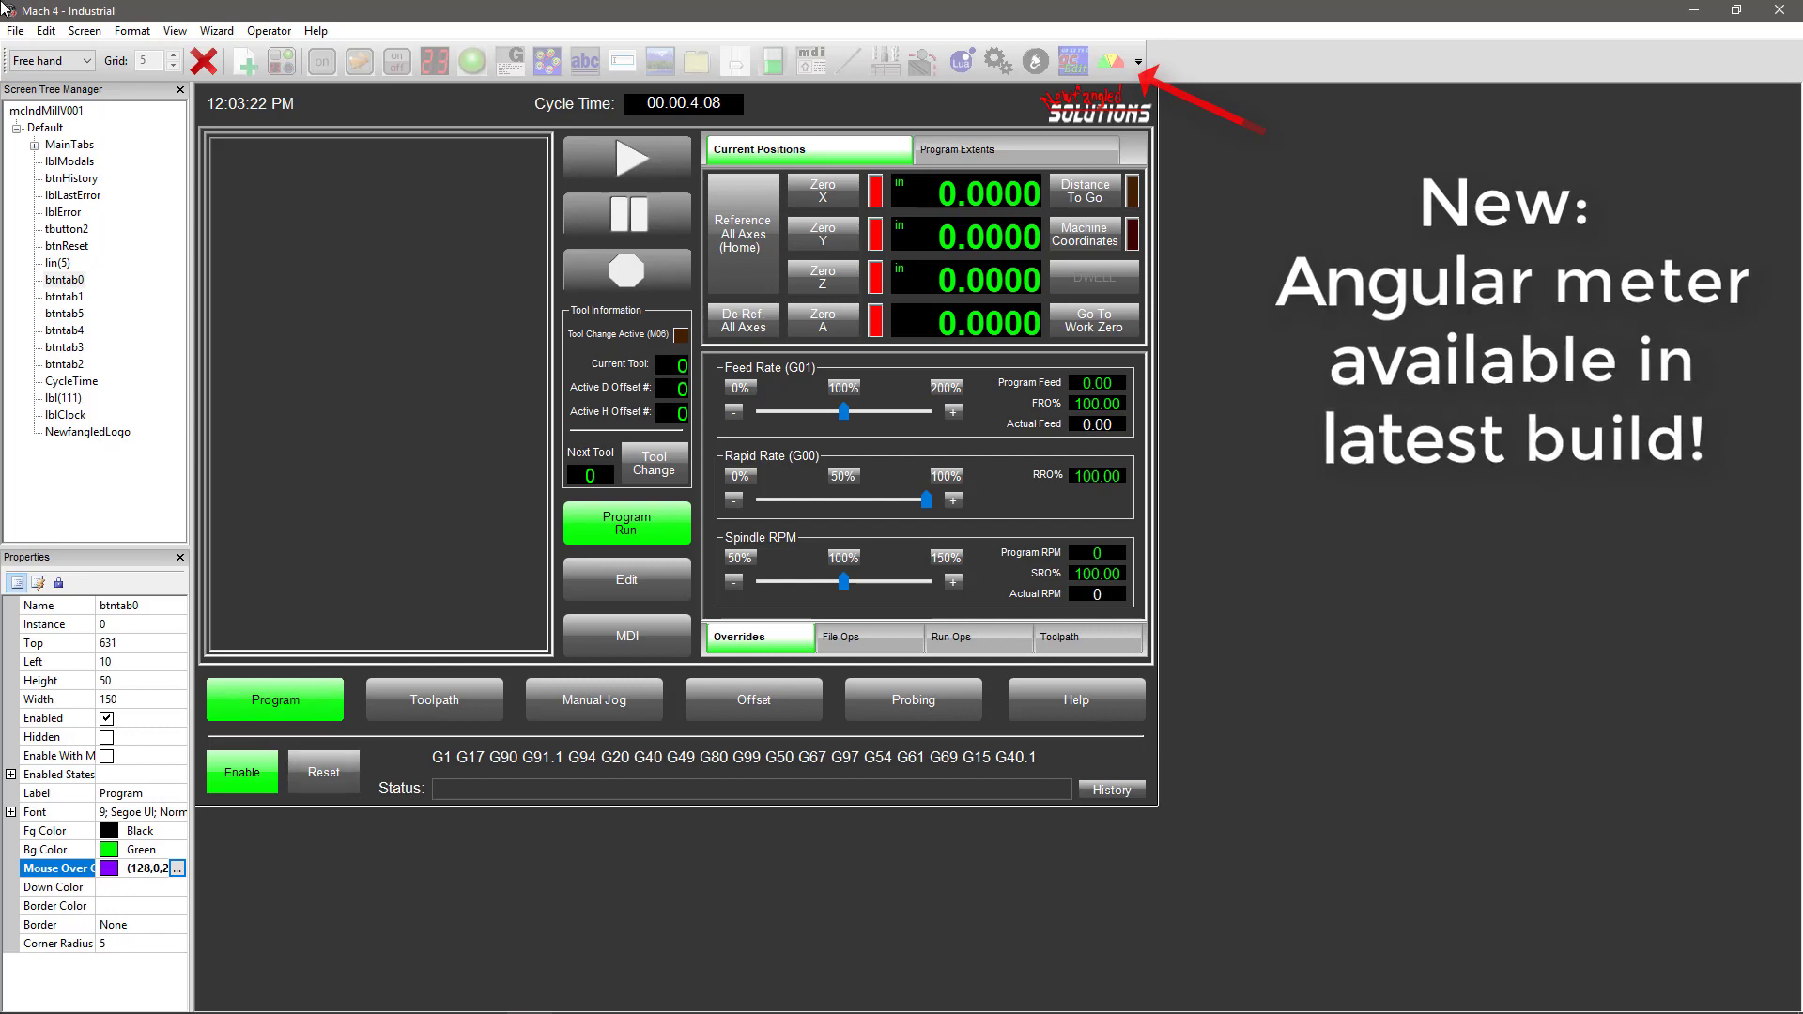
left_click(407, 158)
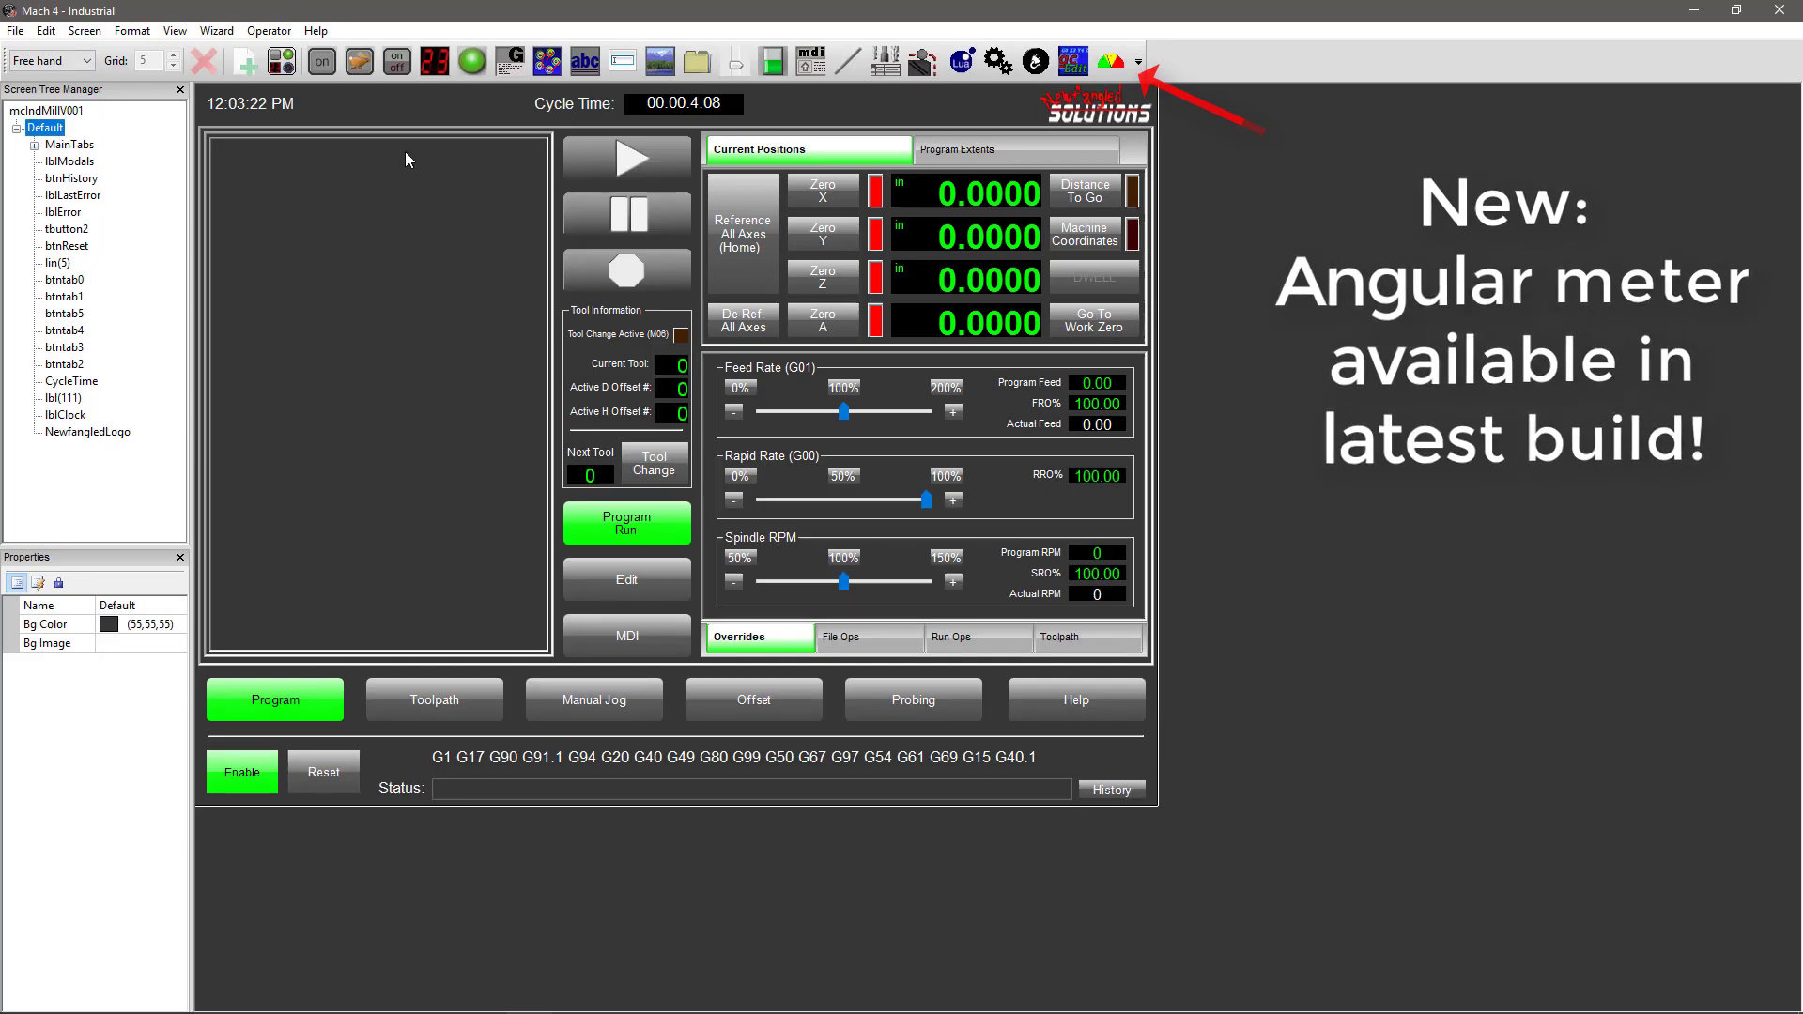